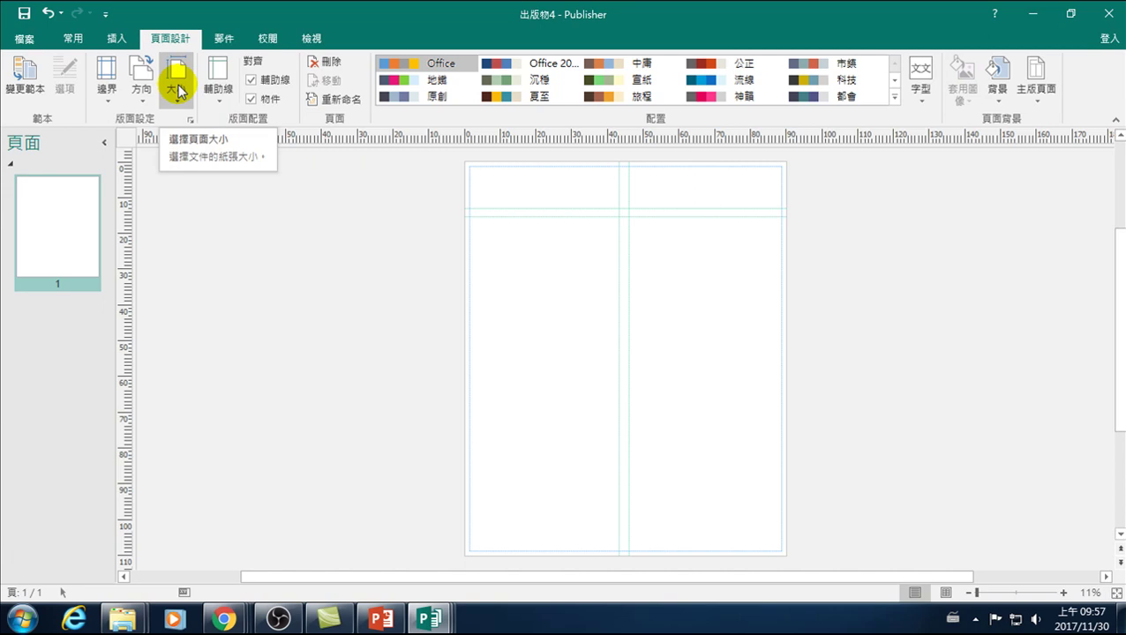
# Go to File > New to browse templates for a new publication
pyautogui.click(24, 37)
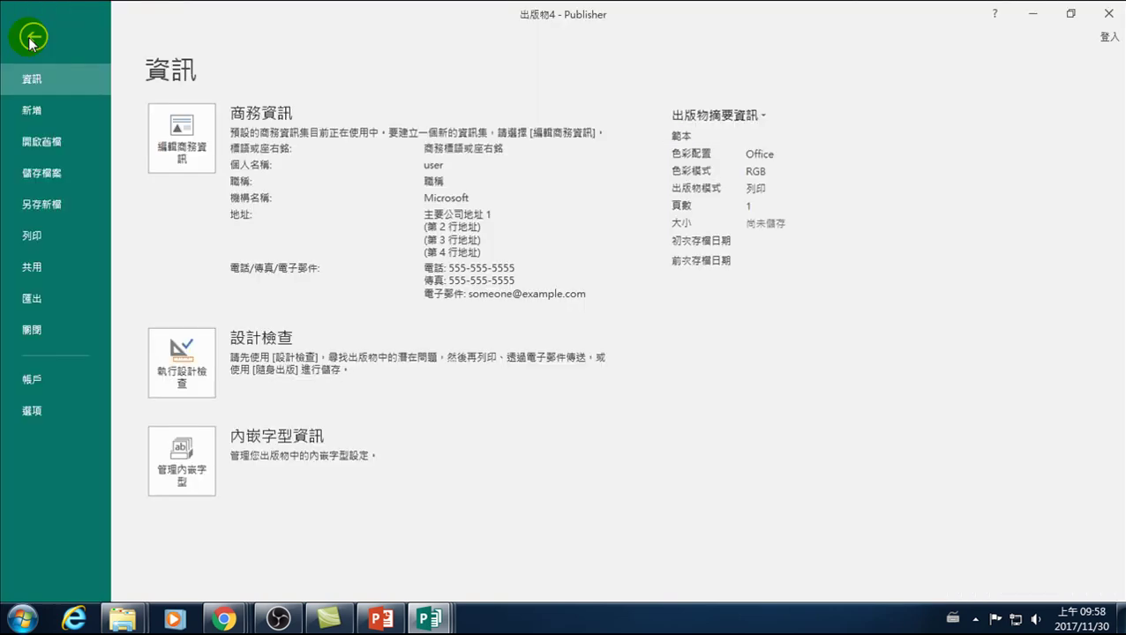
pyautogui.click(38, 112)
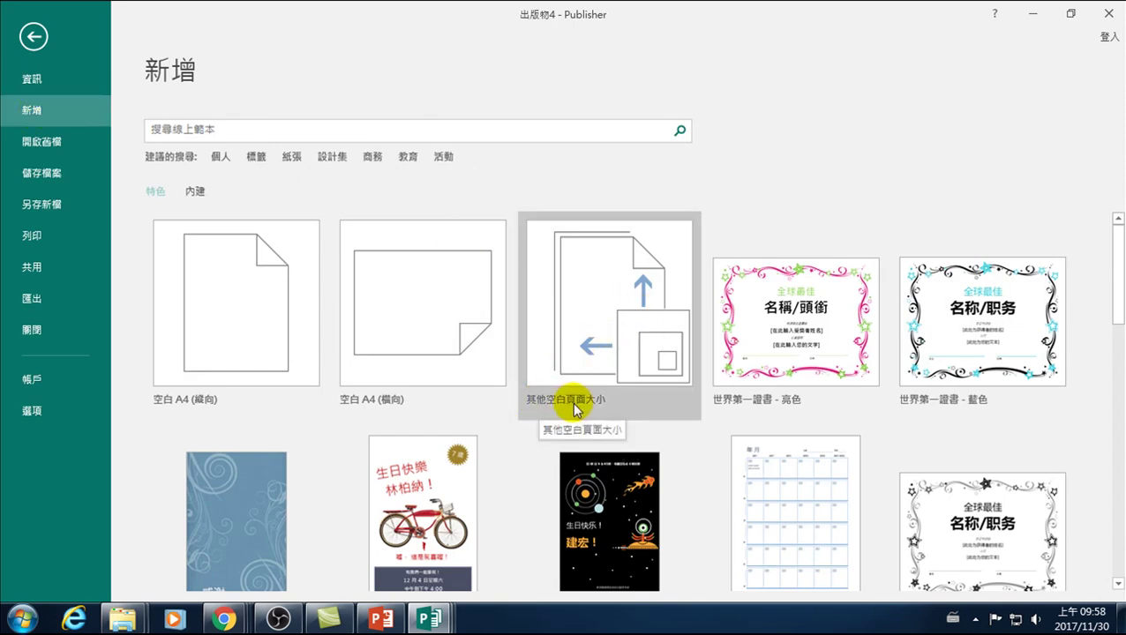
# Open 其他空白頁面大小 (More Blank Page Sizes) and look through the page-size categories
pyautogui.click(603, 323)
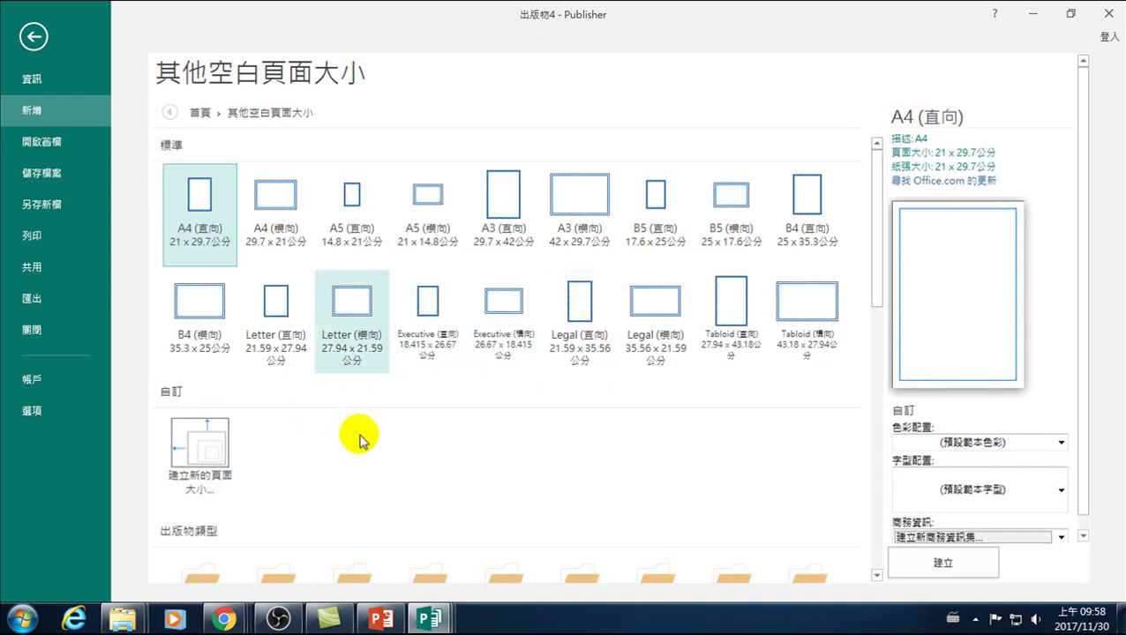
pyautogui.moveTo(876, 239)
pyautogui.mouseDown()
pyautogui.moveTo(881, 451)
pyautogui.moveTo(839, 460)
pyautogui.mouseUp()
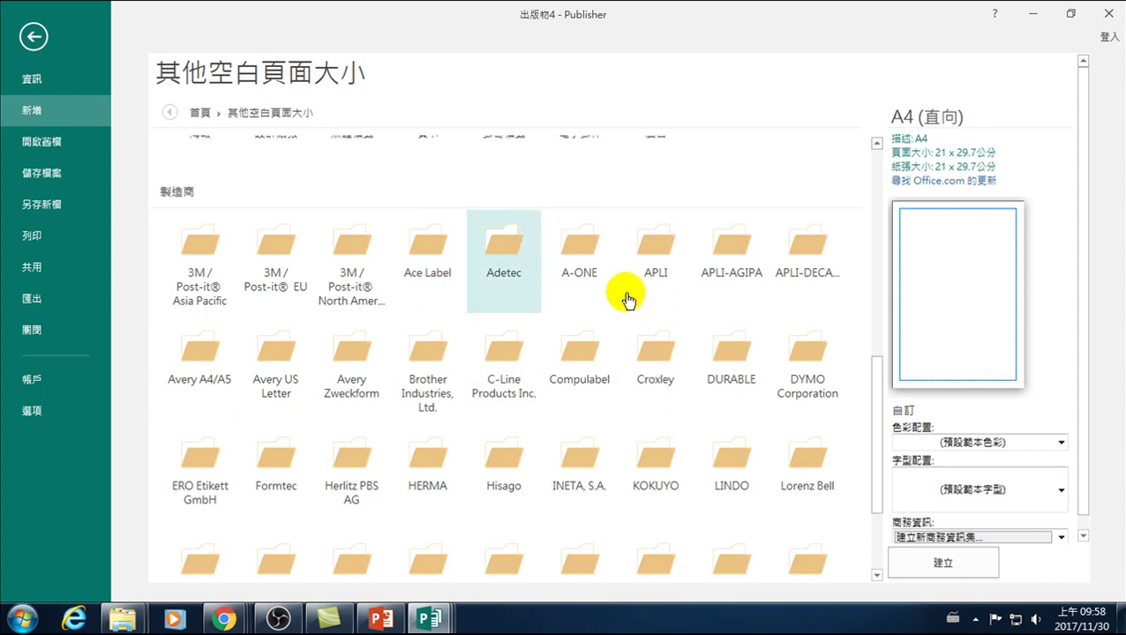
pyautogui.scroll(-2, 481, 441)
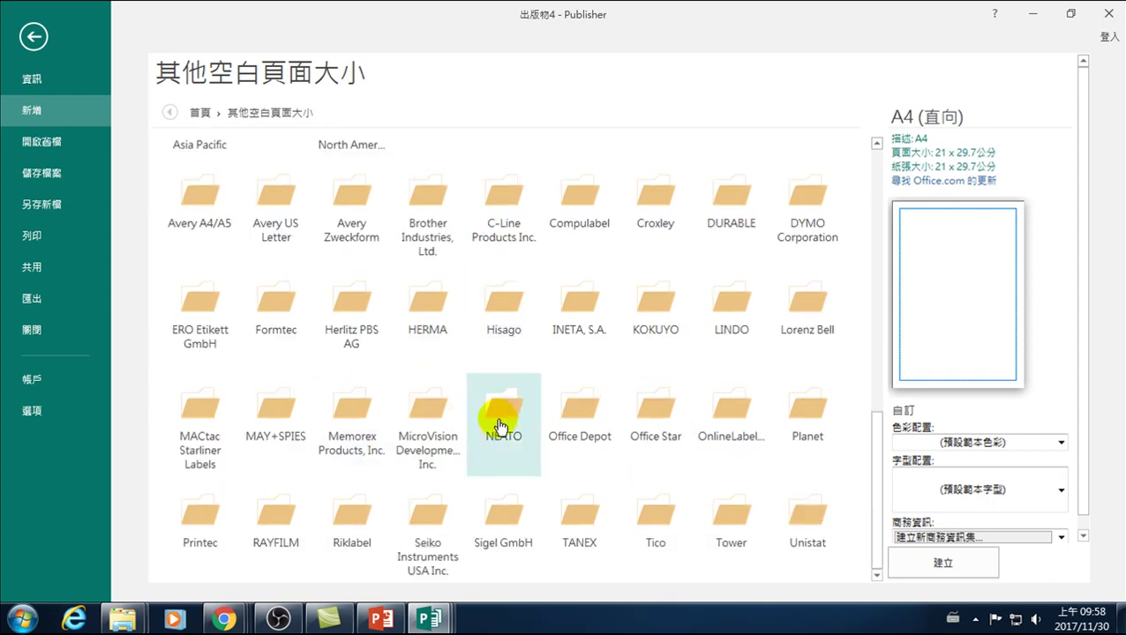
pyautogui.scroll(2, 879, 454)
pyautogui.scroll(4, 891, 353)
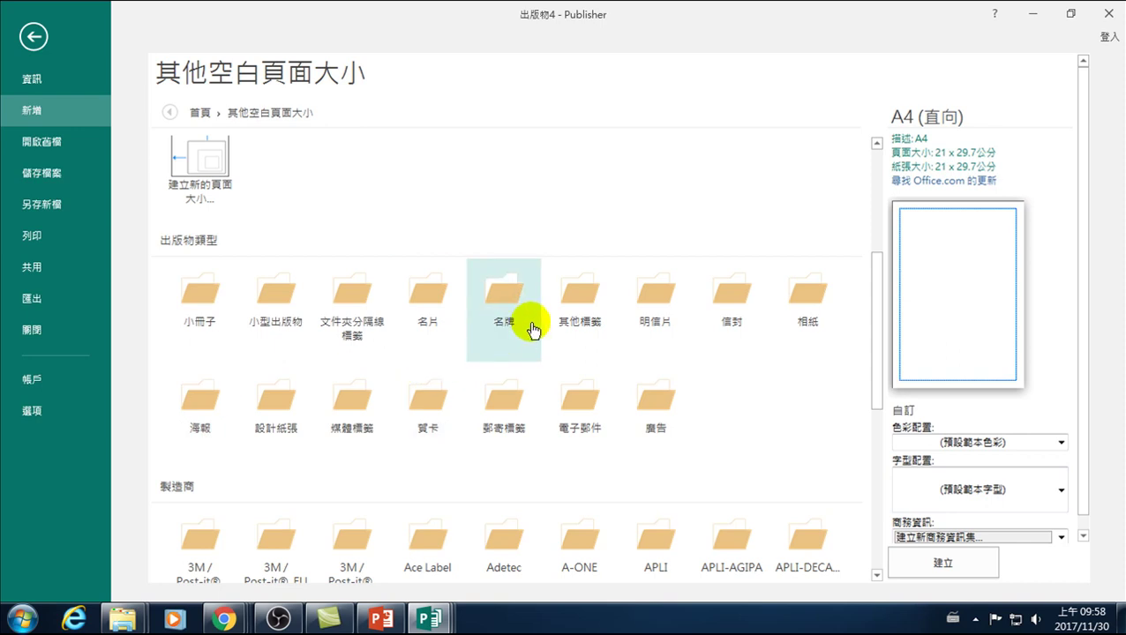
# In the 賀卡 folder, choose the 1/2 A4 橫式摺卡 (14.85 x 21 cm) folded card
pyautogui.click(434, 409)
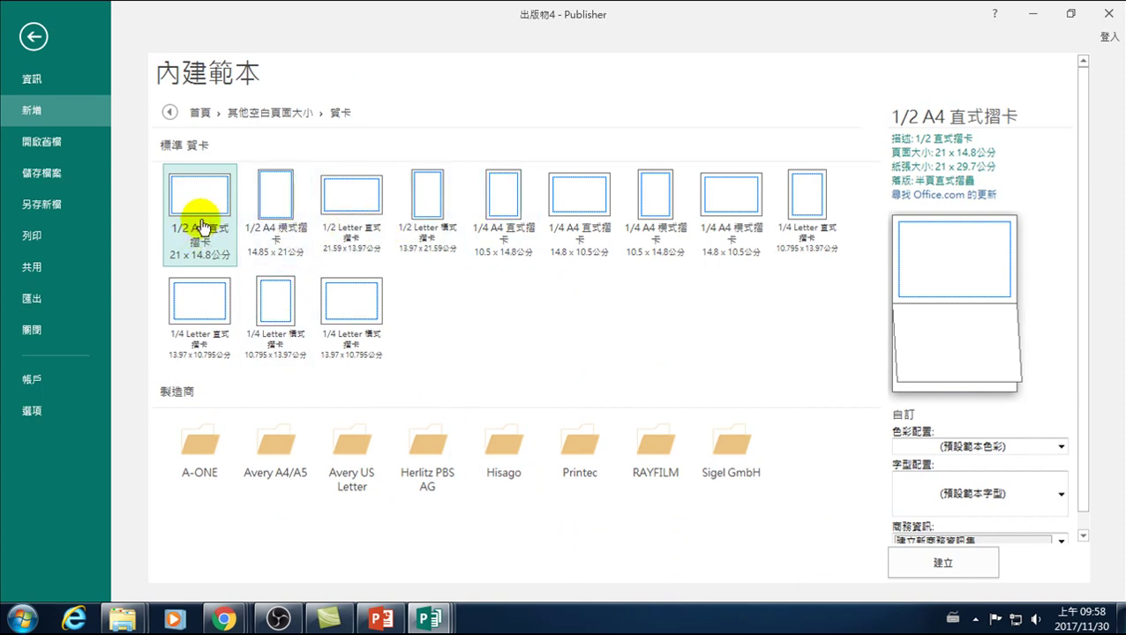
pyautogui.click(275, 196)
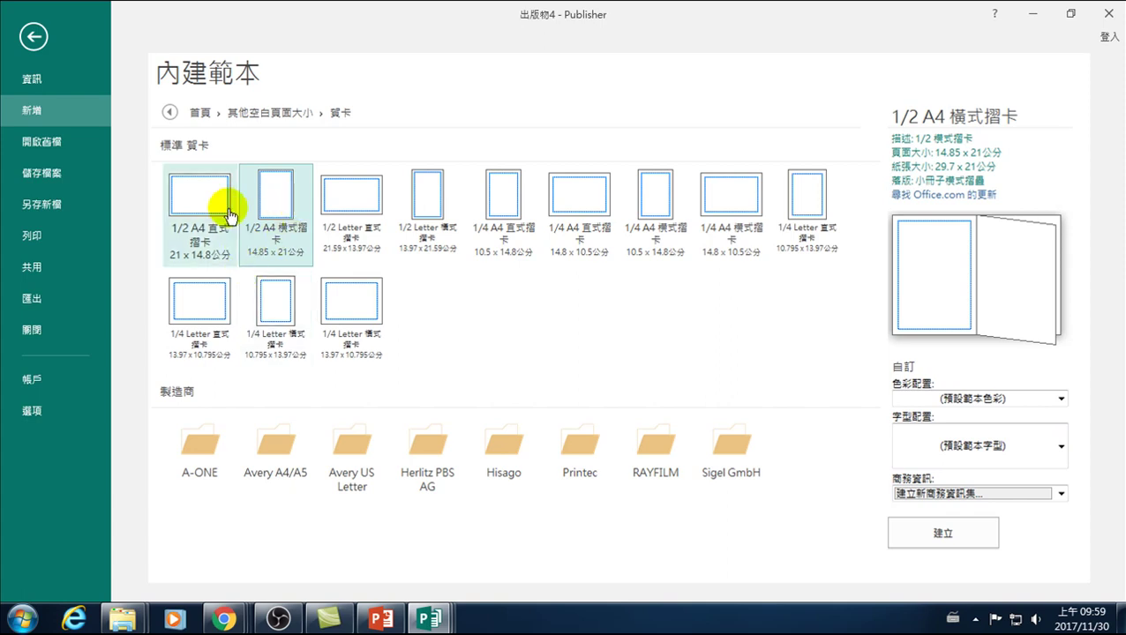
pyautogui.click(276, 211)
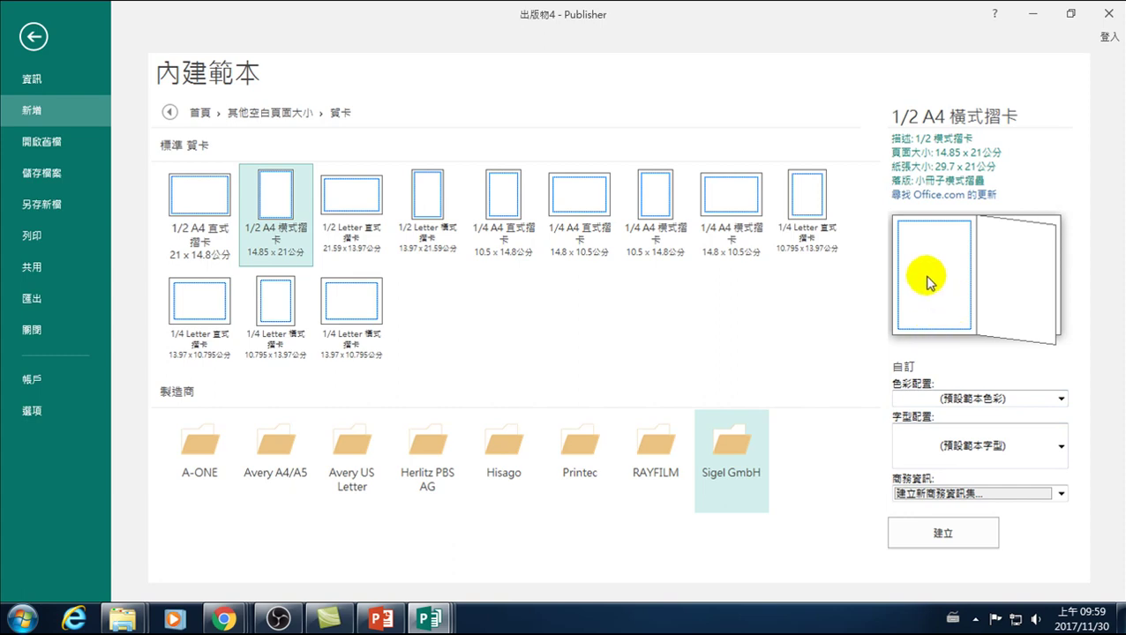
pyautogui.click(271, 192)
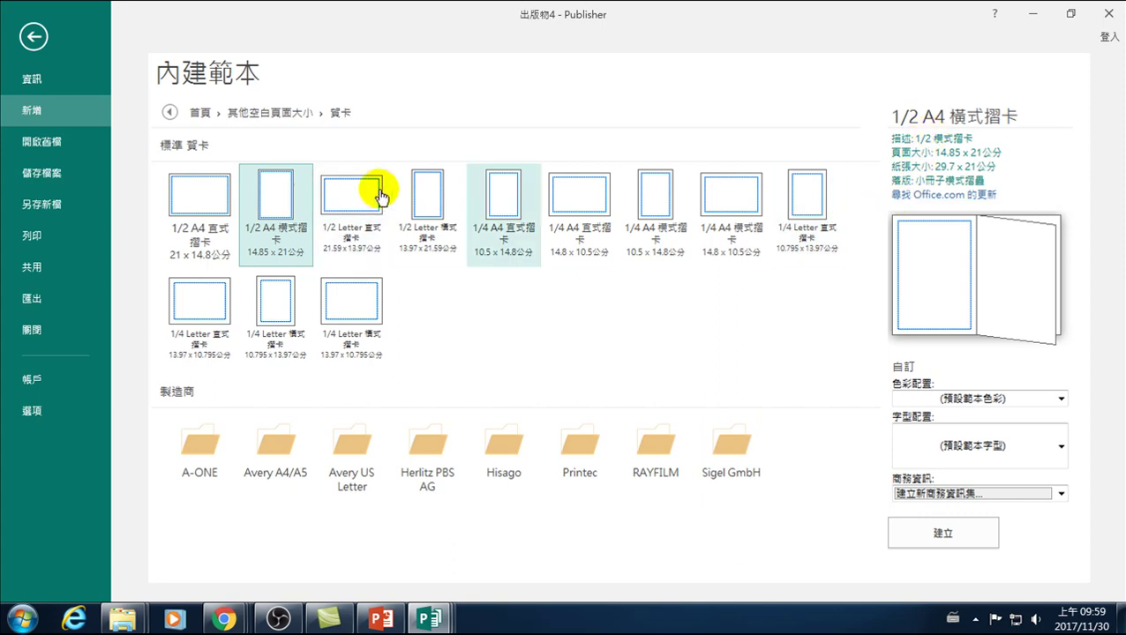
pyautogui.click(203, 189)
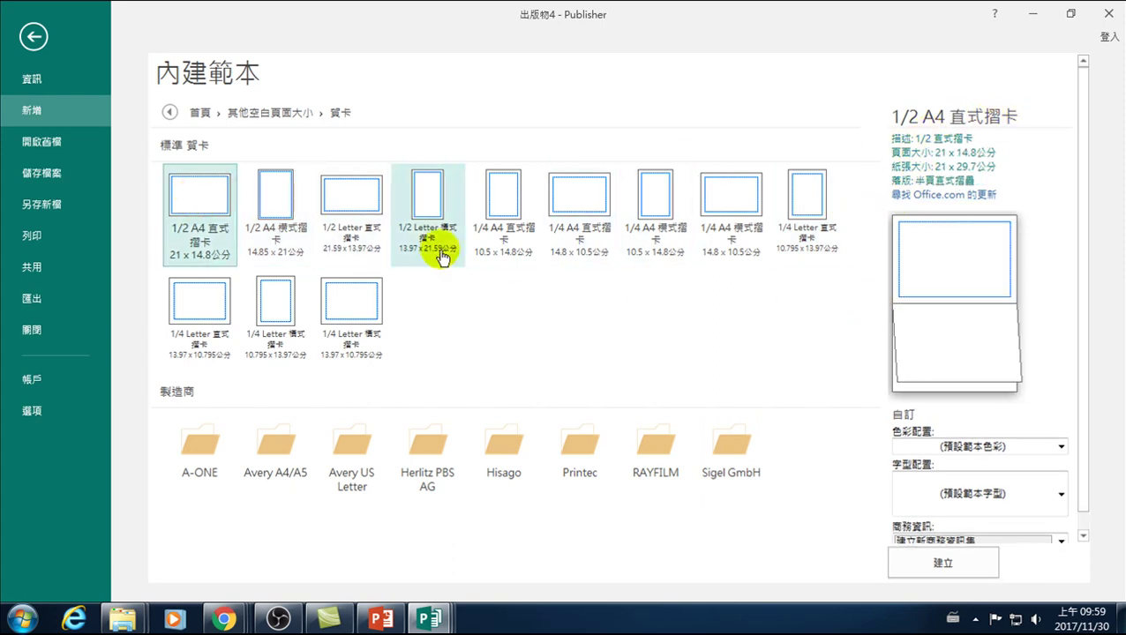
pyautogui.click(265, 189)
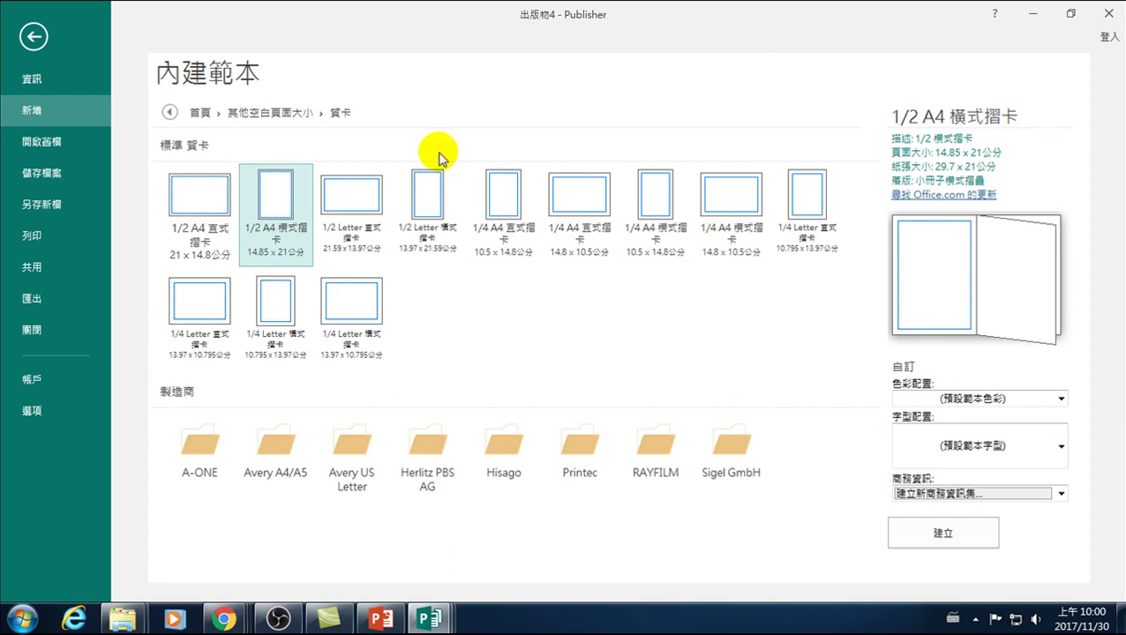
# Compare 1/2 A4 直式摺卡 with 橫式摺卡, keep 橫式摺卡, and show the colour schemes
pyautogui.click(202, 196)
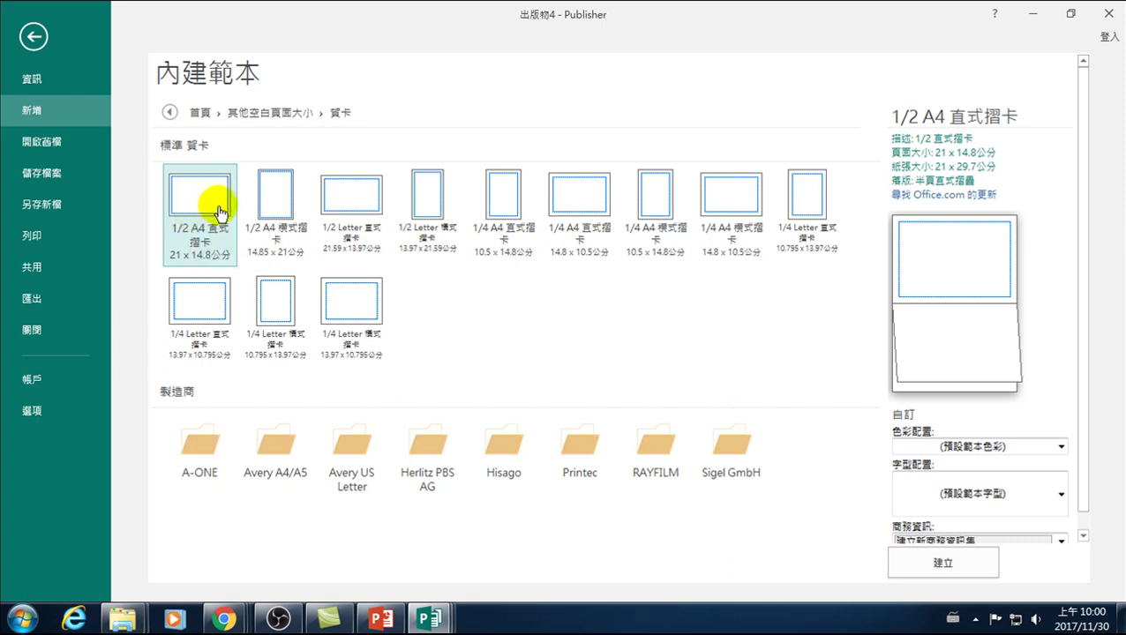
pyautogui.click(278, 192)
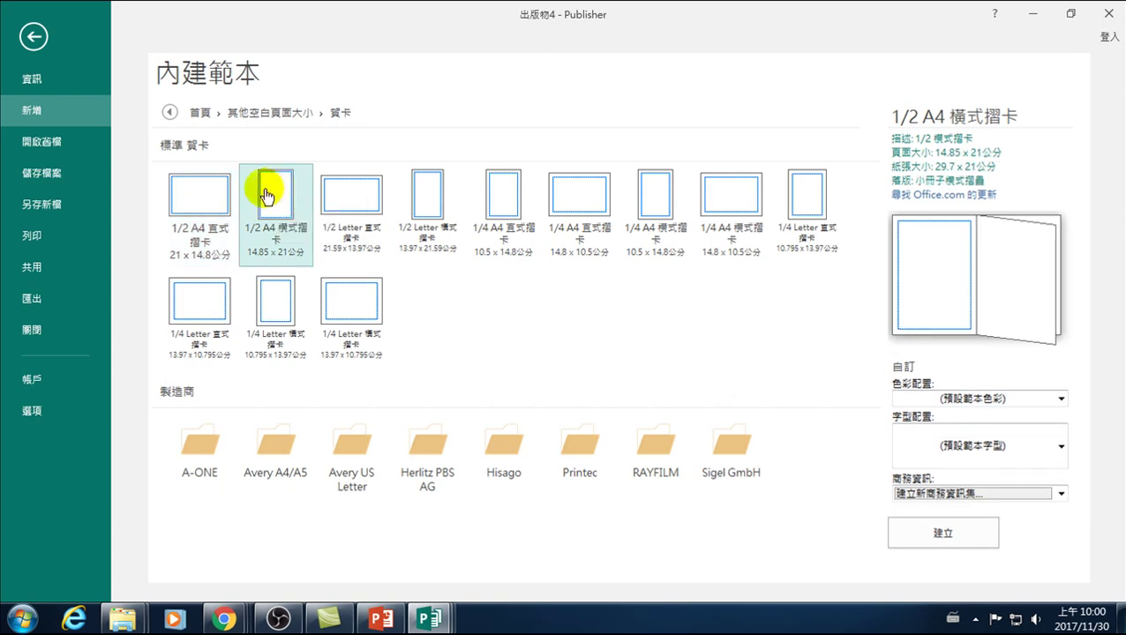
pyautogui.click(211, 196)
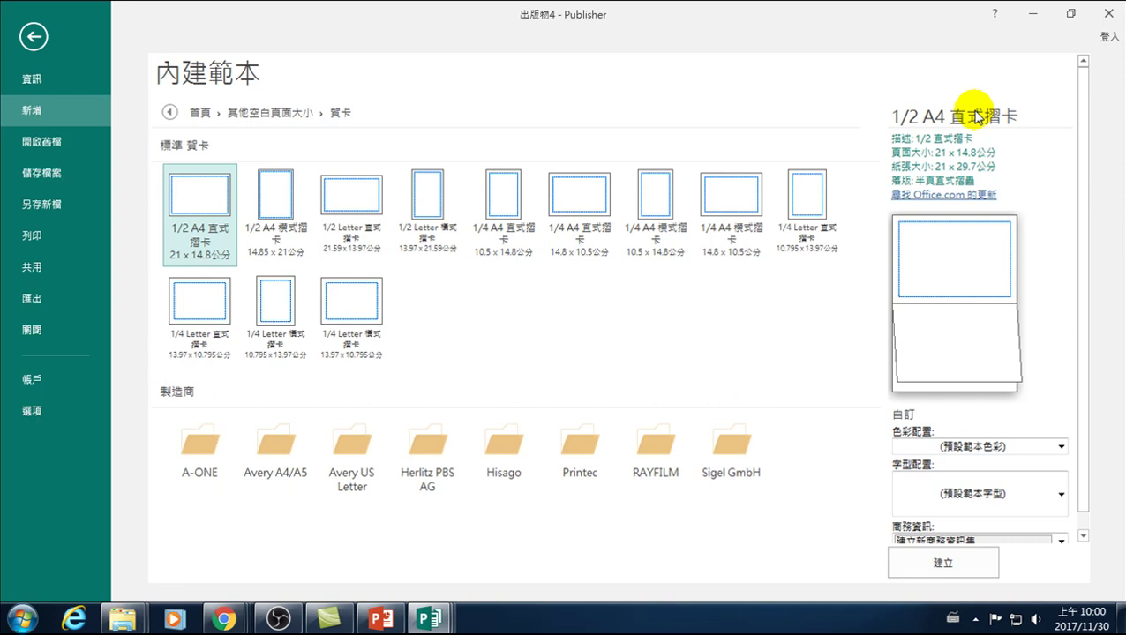
pyautogui.click(255, 193)
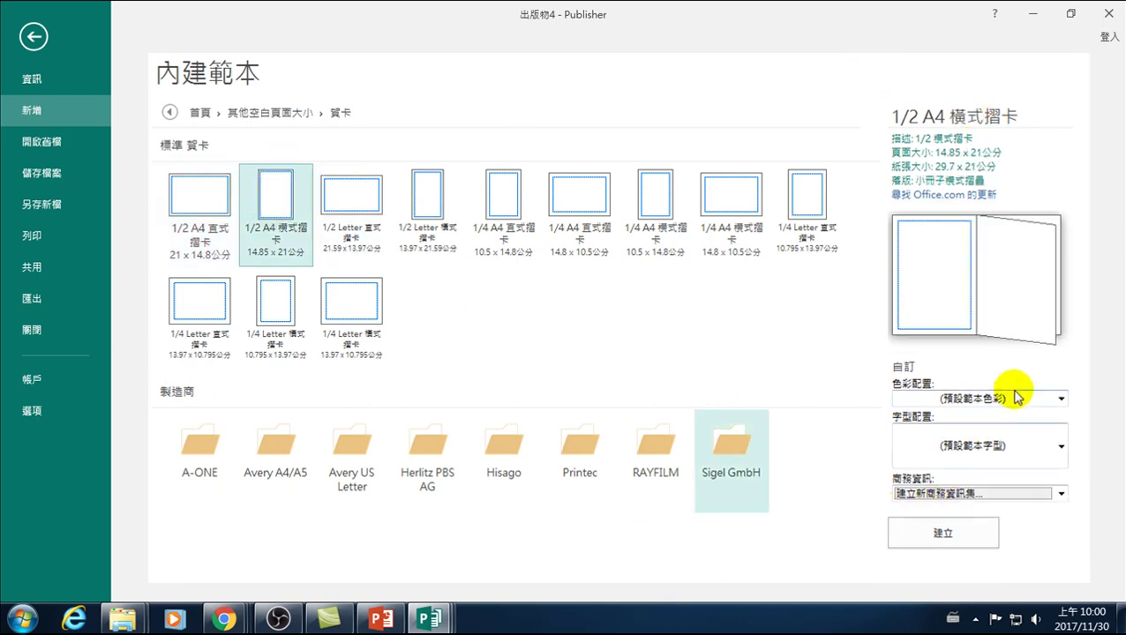
pyautogui.click(945, 398)
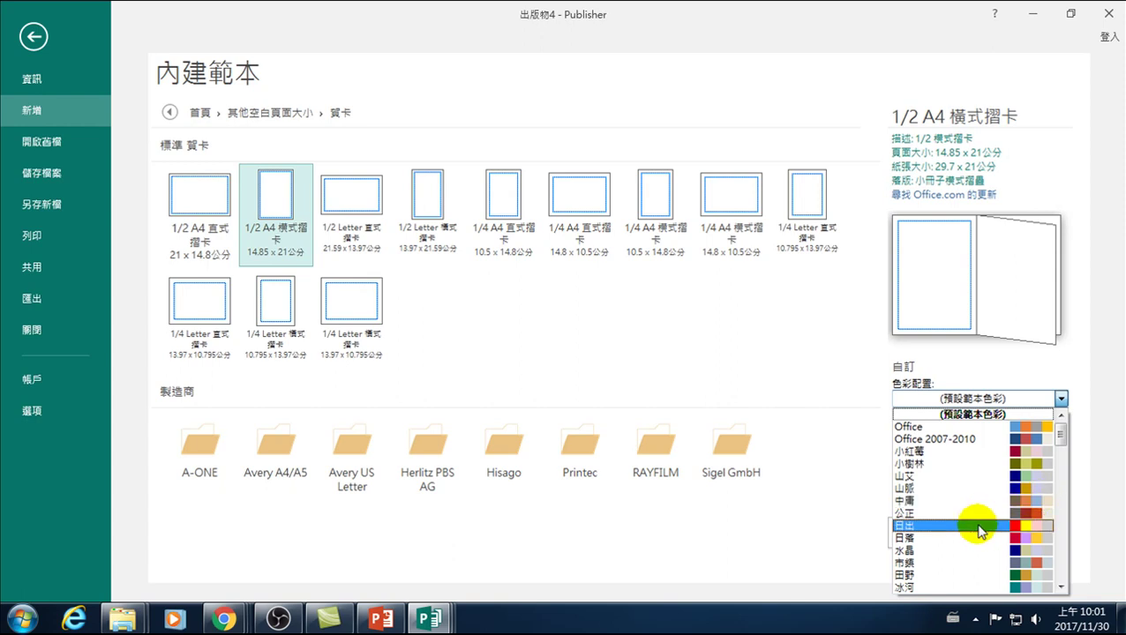
# Apply the 日落 colour scheme to the card template
pyautogui.scroll(-4, 1003, 493)
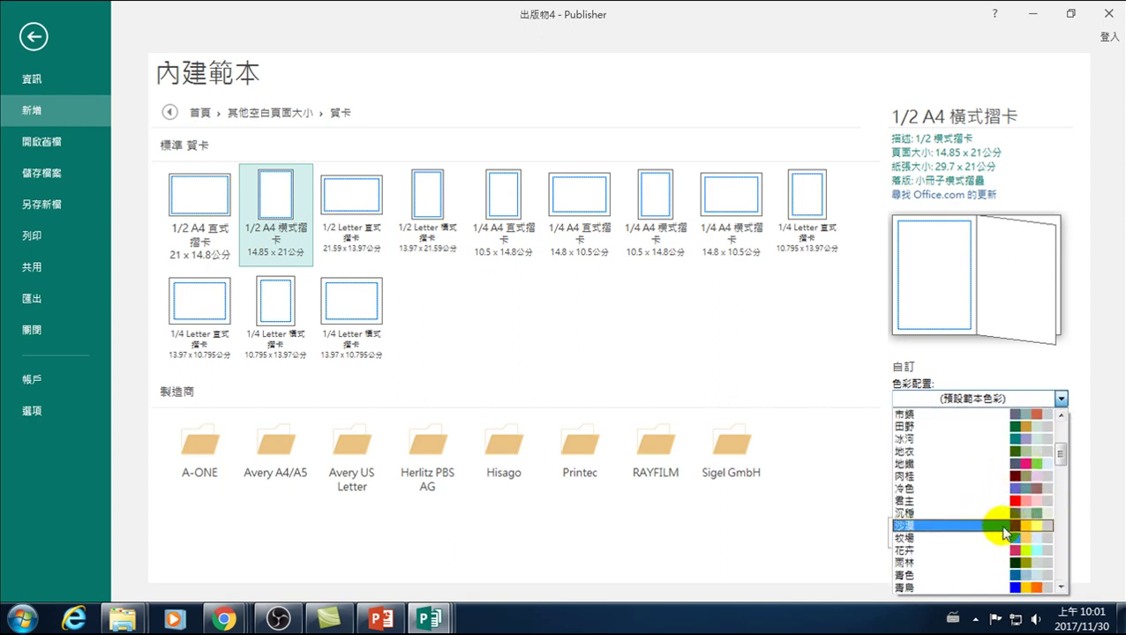
pyautogui.click(1060, 398)
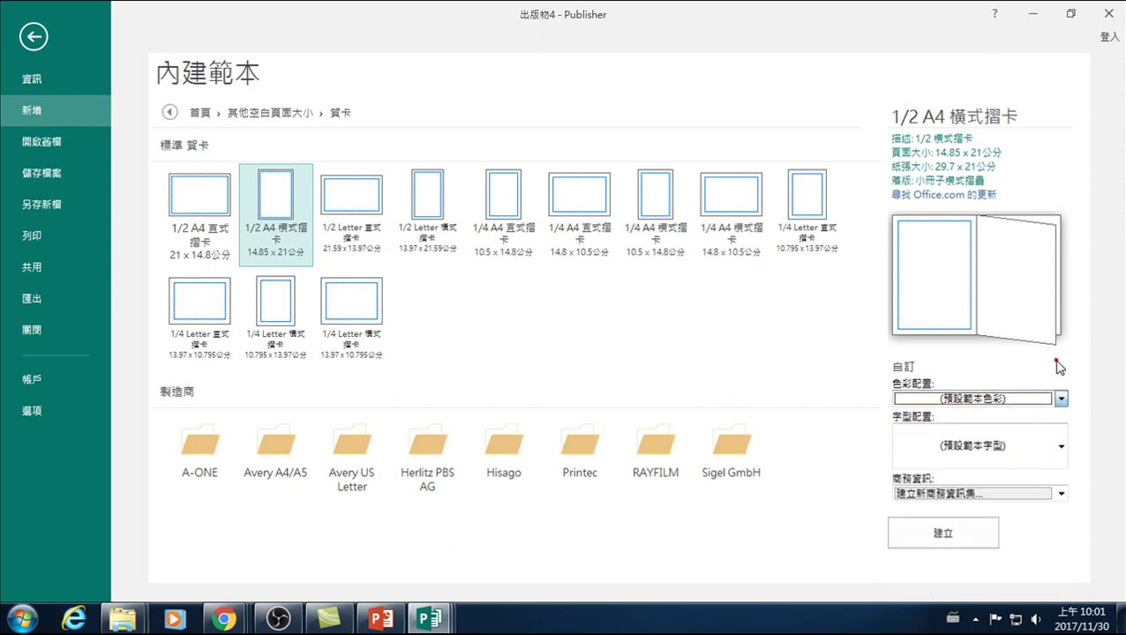
pyautogui.click(988, 398)
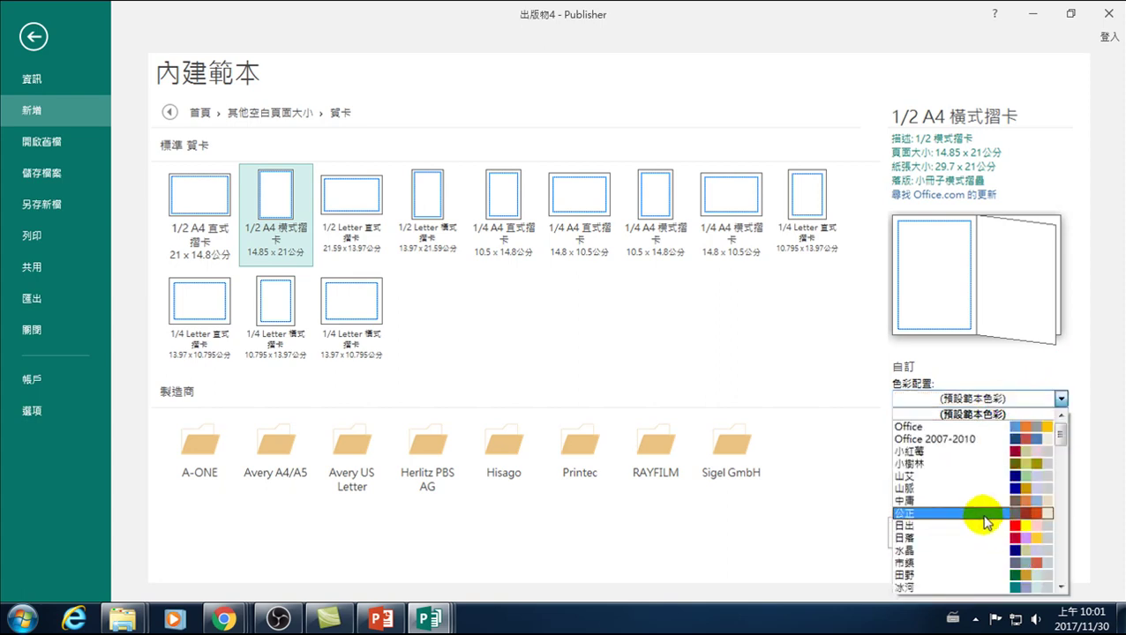
pyautogui.click(966, 538)
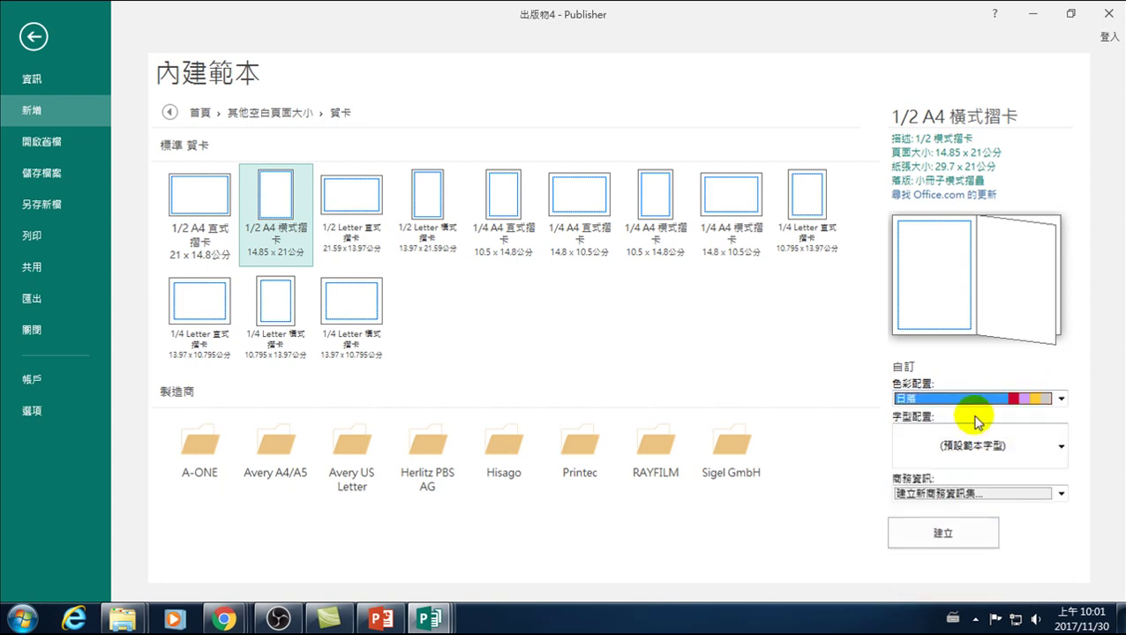
# Apply the 工業 font scheme using 微軟正黑體
pyautogui.click(965, 449)
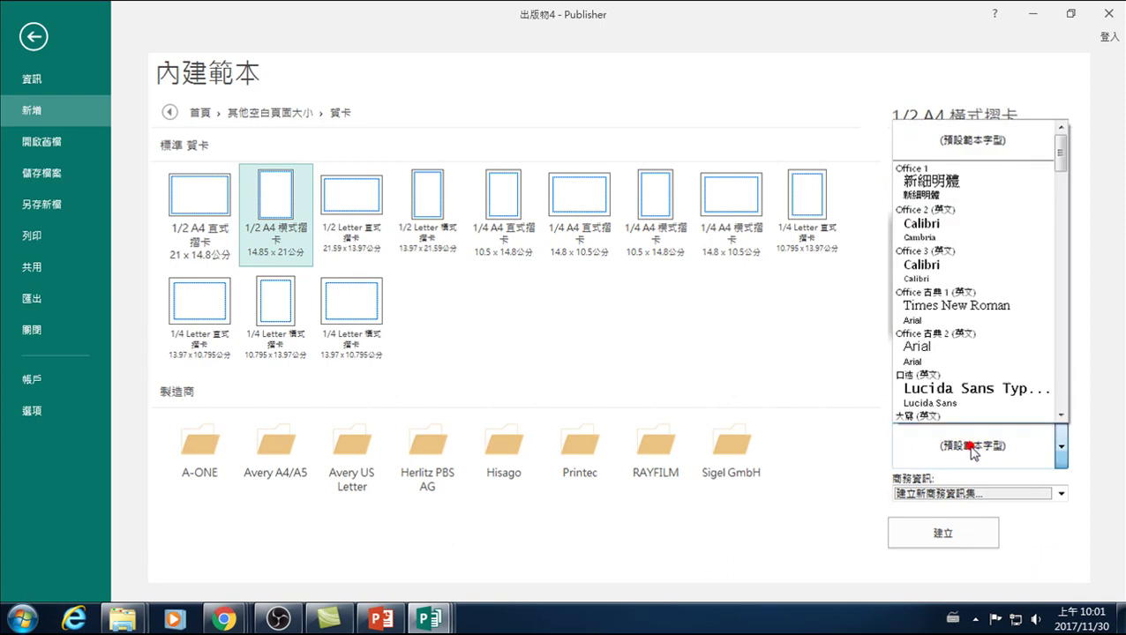
pyautogui.scroll(-2, 957, 262)
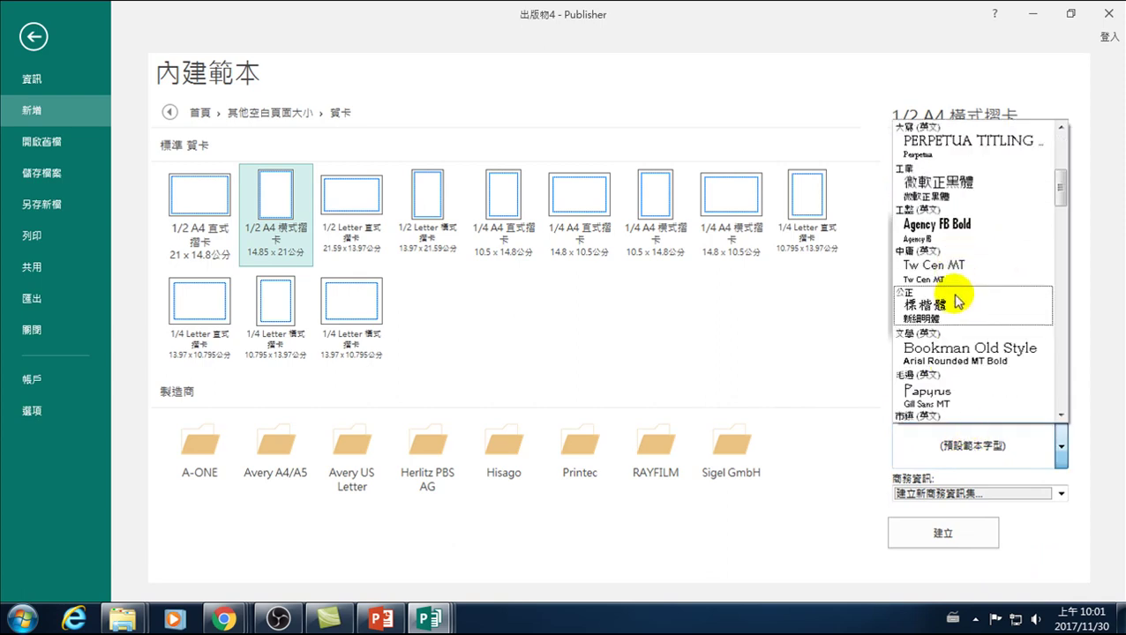
pyautogui.scroll(-1, 1006, 300)
pyautogui.scroll(-3, 950, 242)
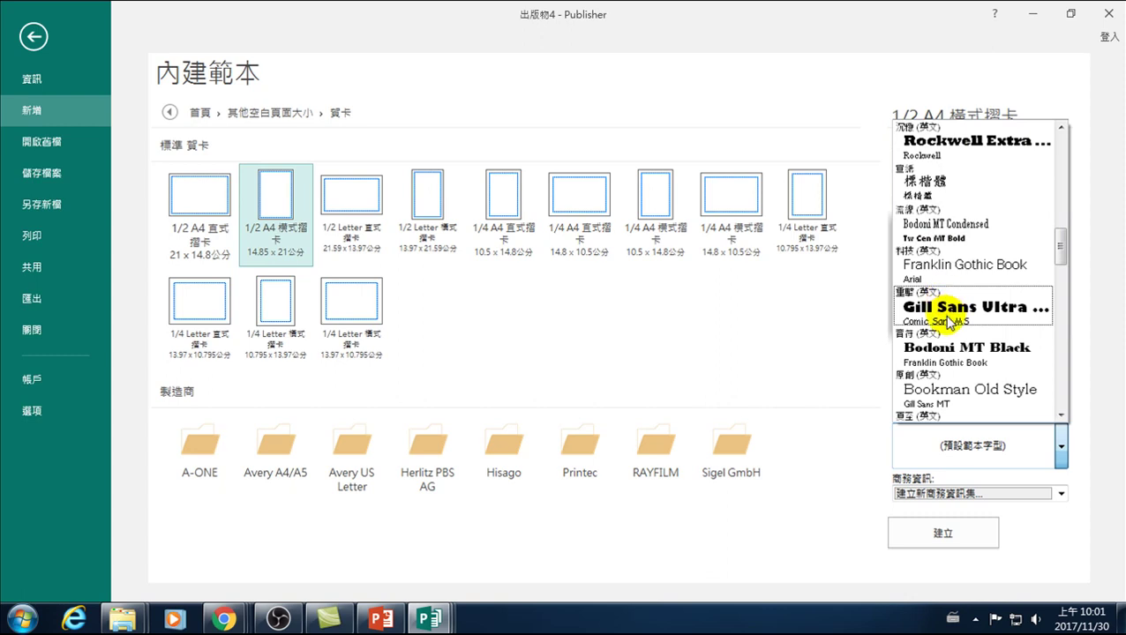
pyautogui.scroll(3, 950, 324)
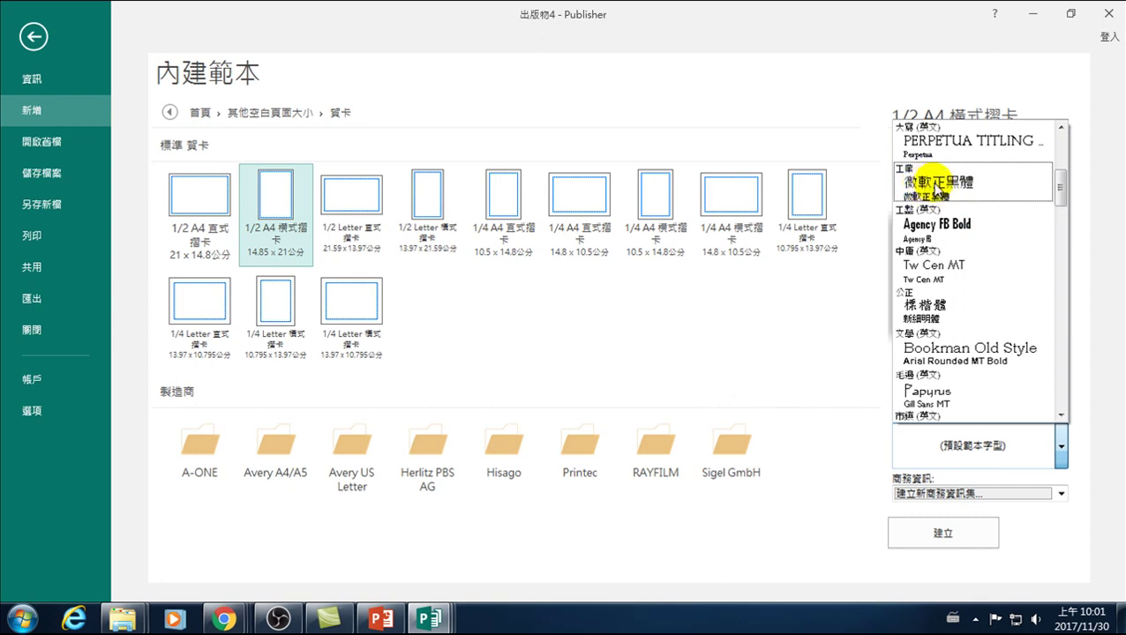
pyautogui.moveTo(1068, 179)
pyautogui.mouseDown()
pyautogui.moveTo(1069, 150)
pyautogui.moveTo(1073, 196)
pyautogui.moveTo(1073, 177)
pyautogui.mouseUp()
pyautogui.click(923, 226)
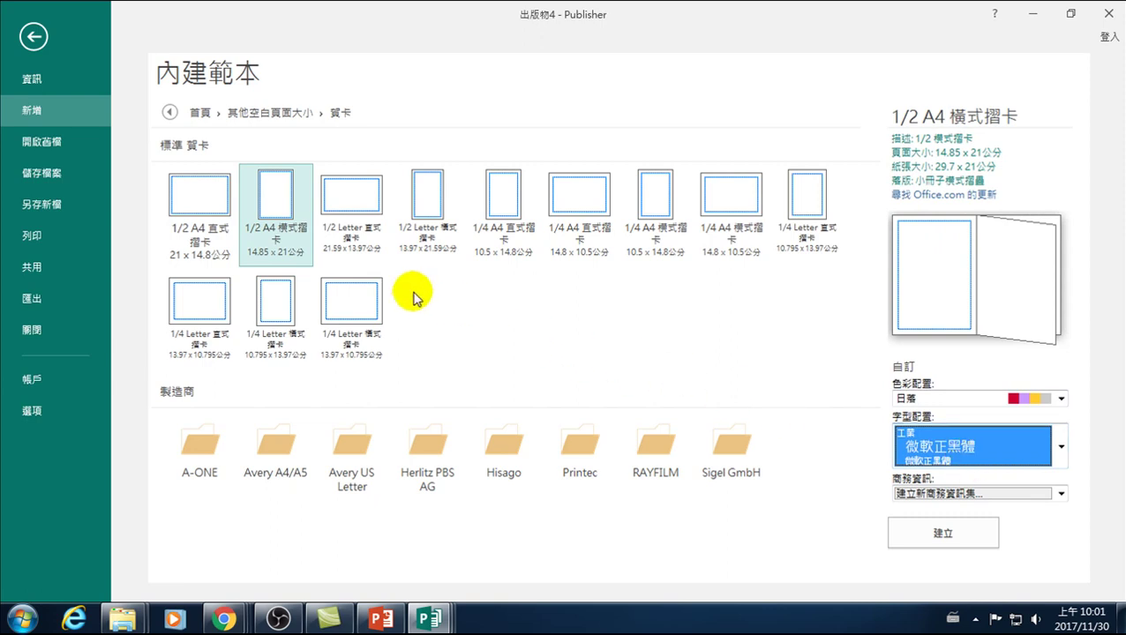
# Keep the 工業 fonts and 建立新商務資訊集 business info unchanged, and create the card
pyautogui.click(1062, 449)
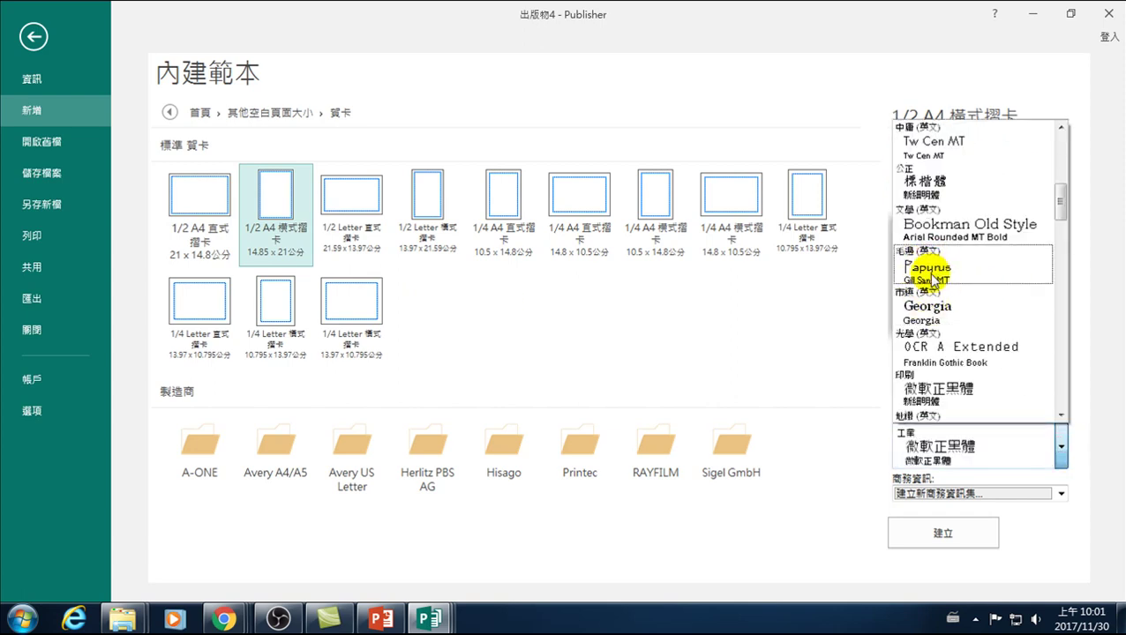
pyautogui.click(812, 324)
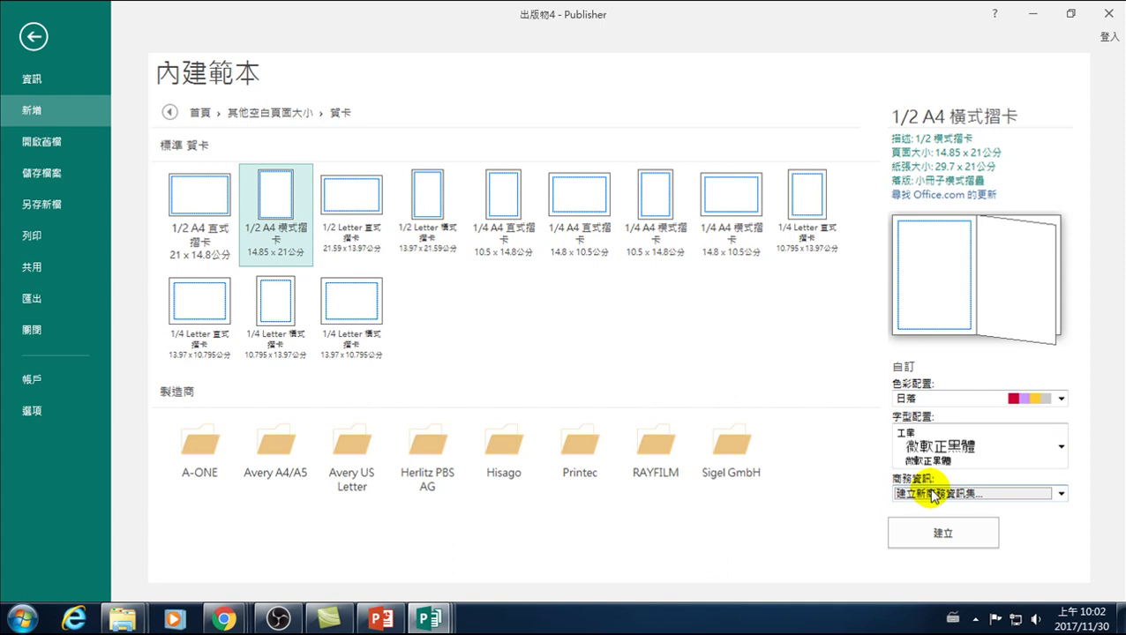
pyautogui.click(952, 494)
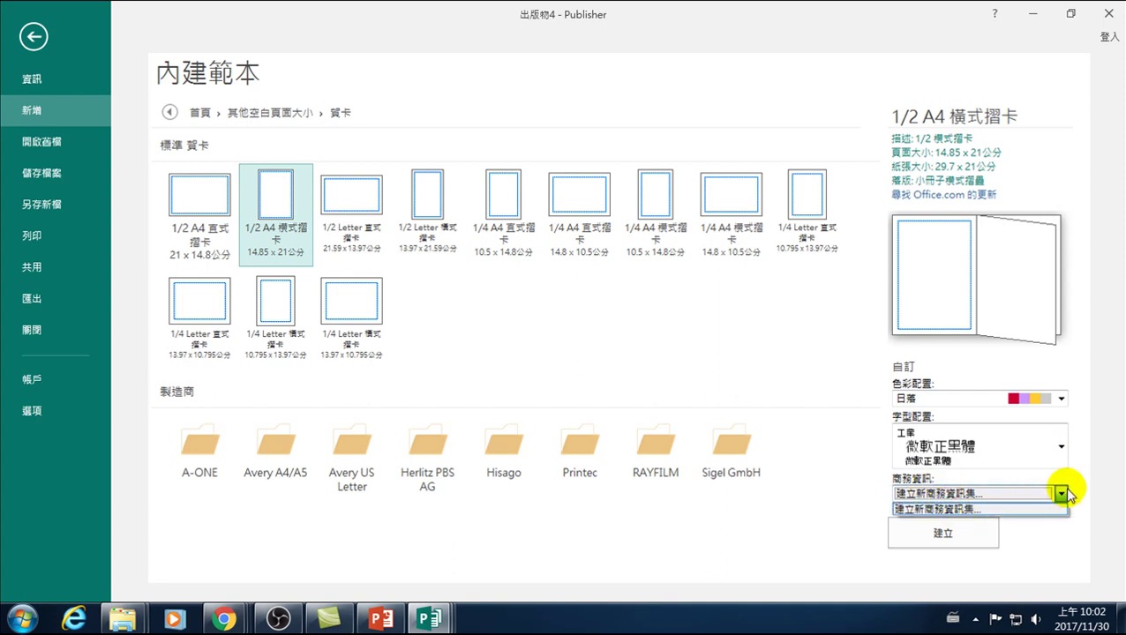
pyautogui.click(833, 496)
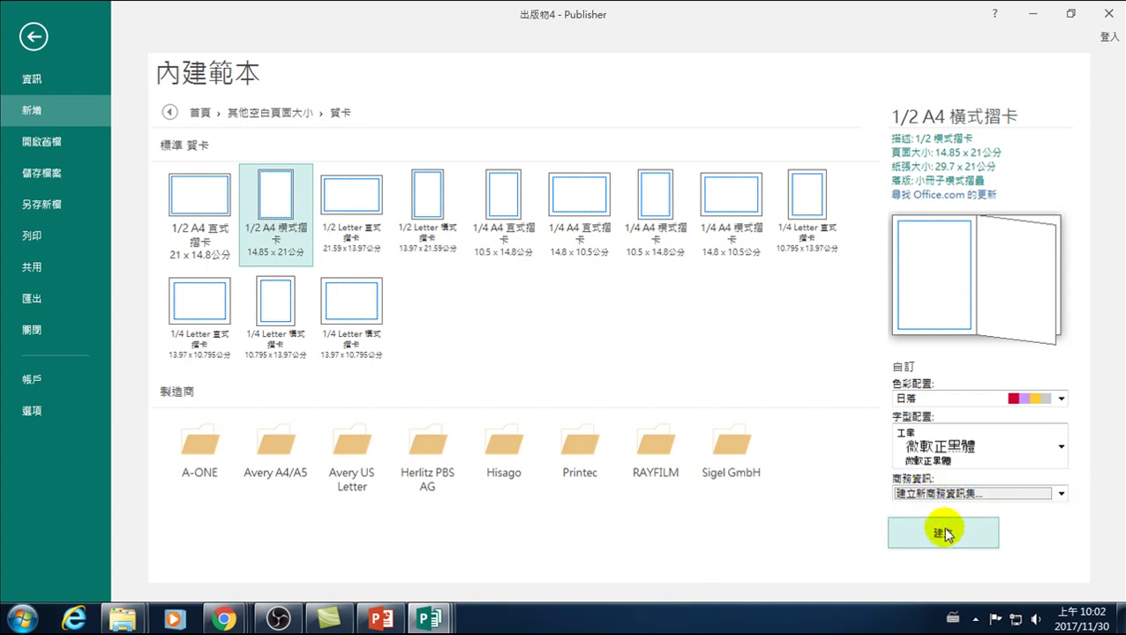
pyautogui.click(943, 533)
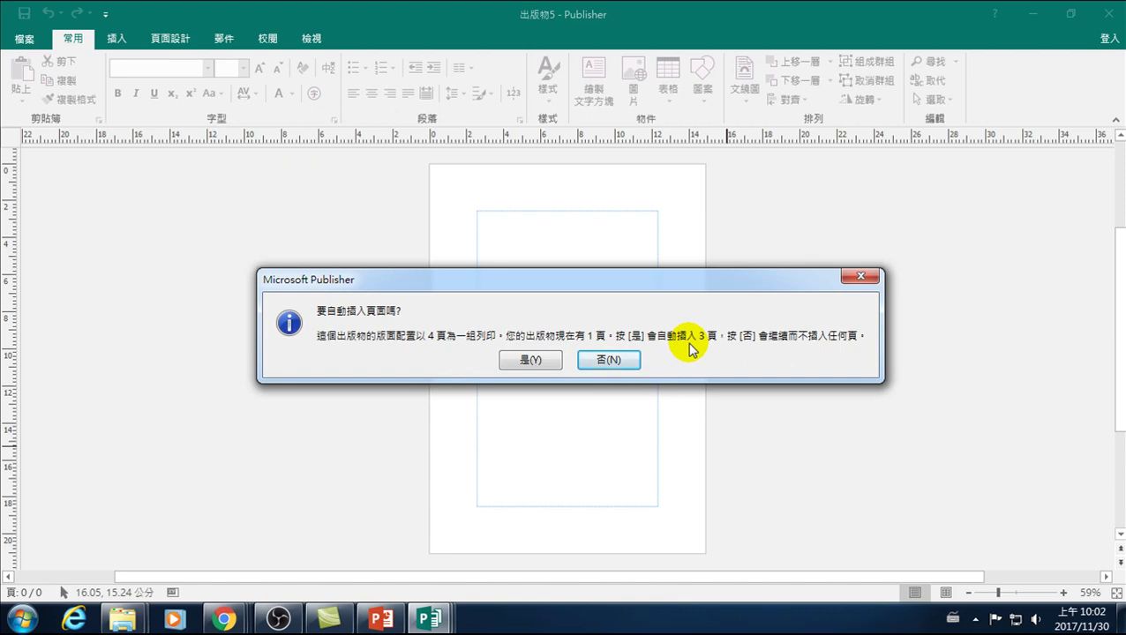
# Accept auto-inserting 3 pages, view pages 1, 4 and 2–3, and return to page 1
pyautogui.click(531, 360)
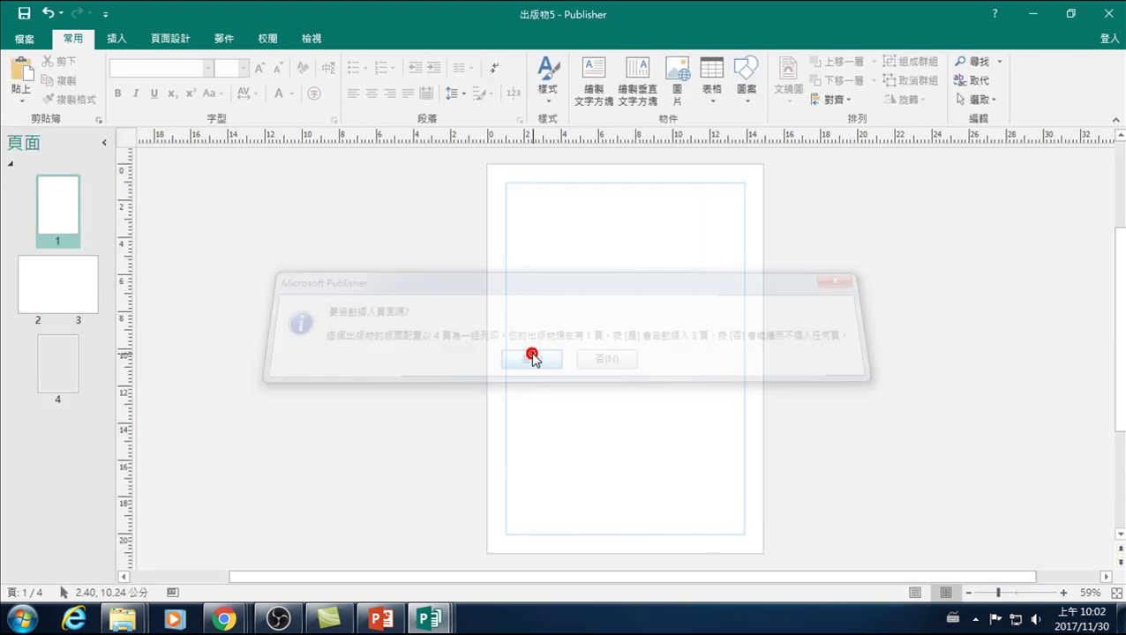
pyautogui.click(54, 210)
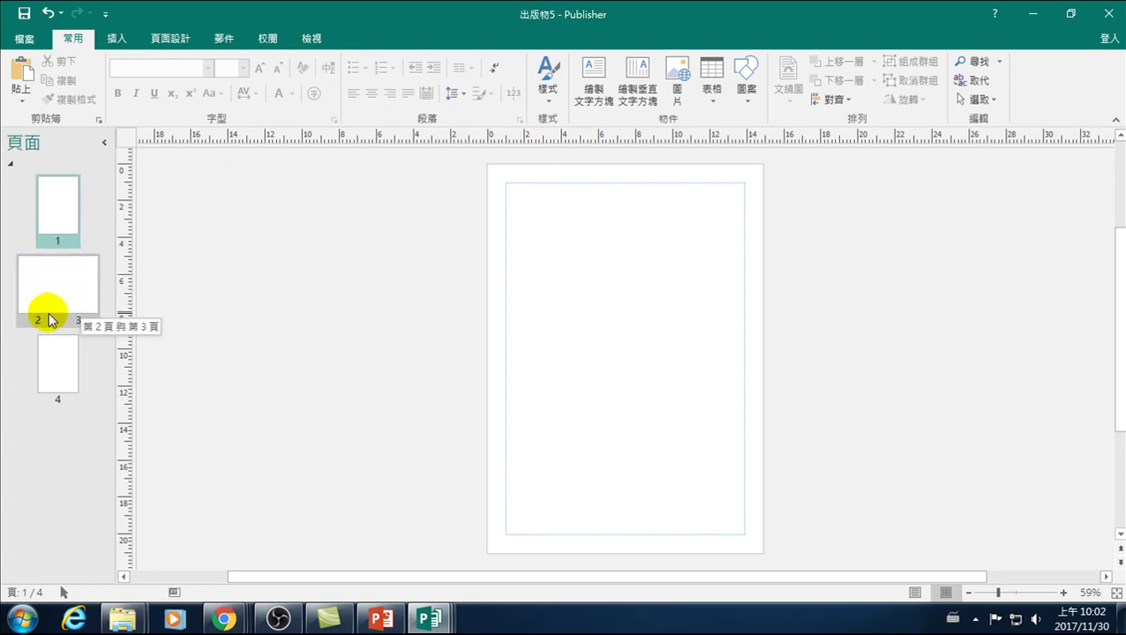
pyautogui.click(55, 366)
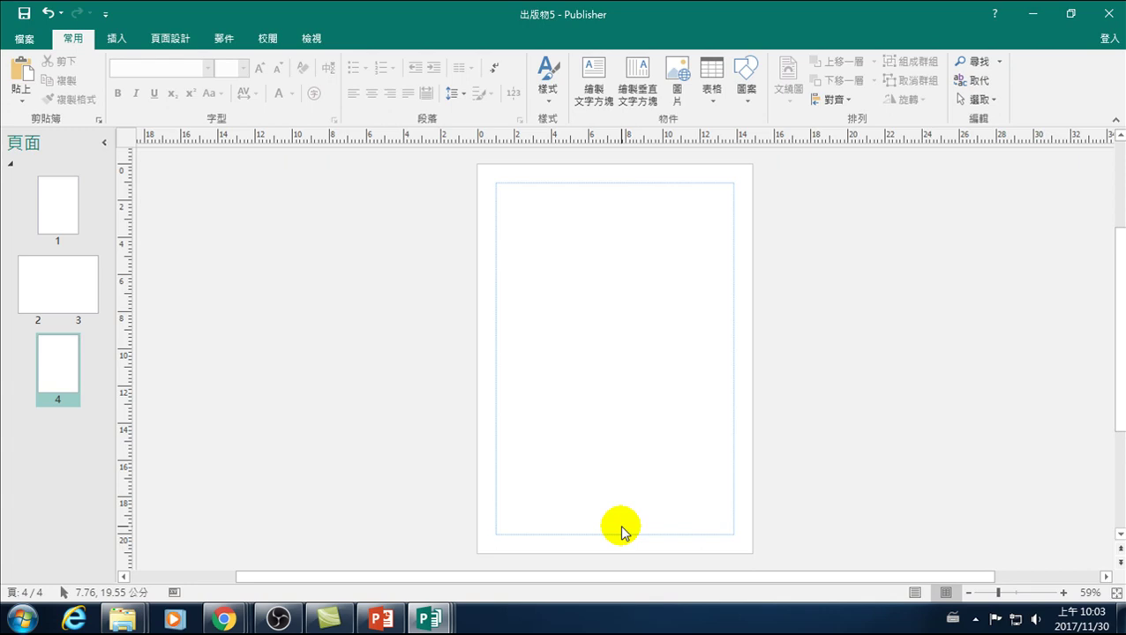
pyautogui.click(56, 214)
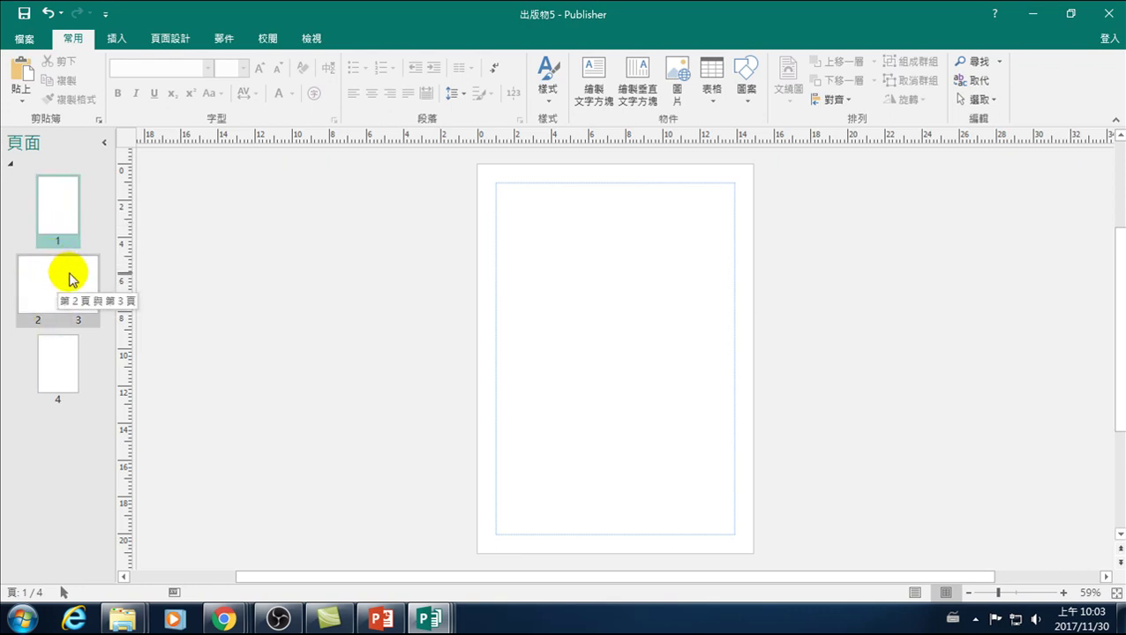
pyautogui.click(66, 295)
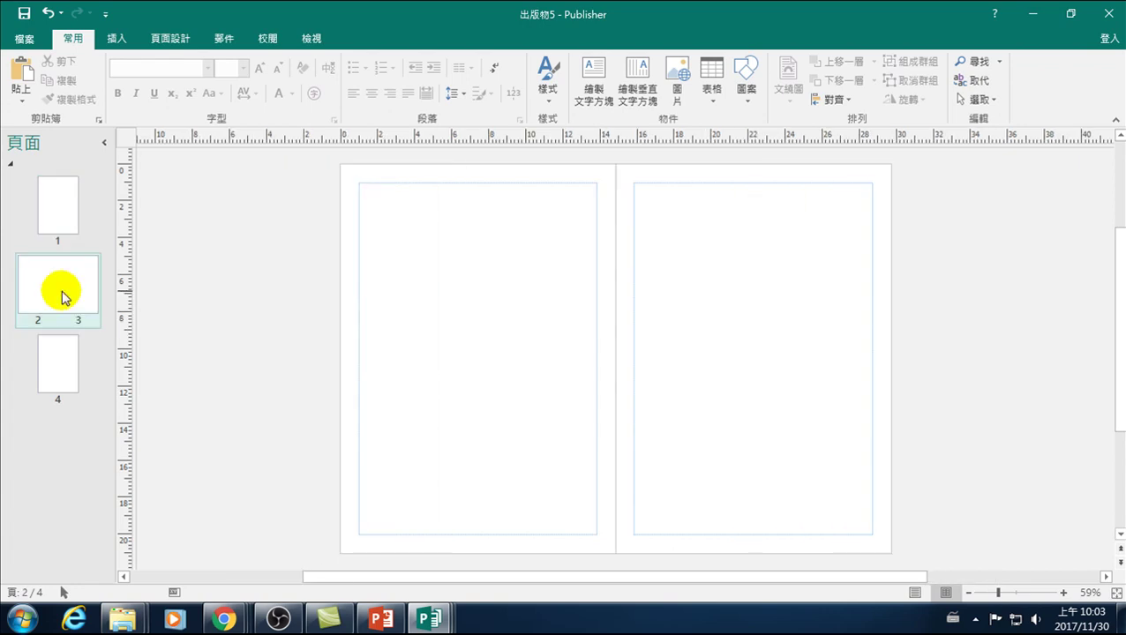
pyautogui.click(53, 207)
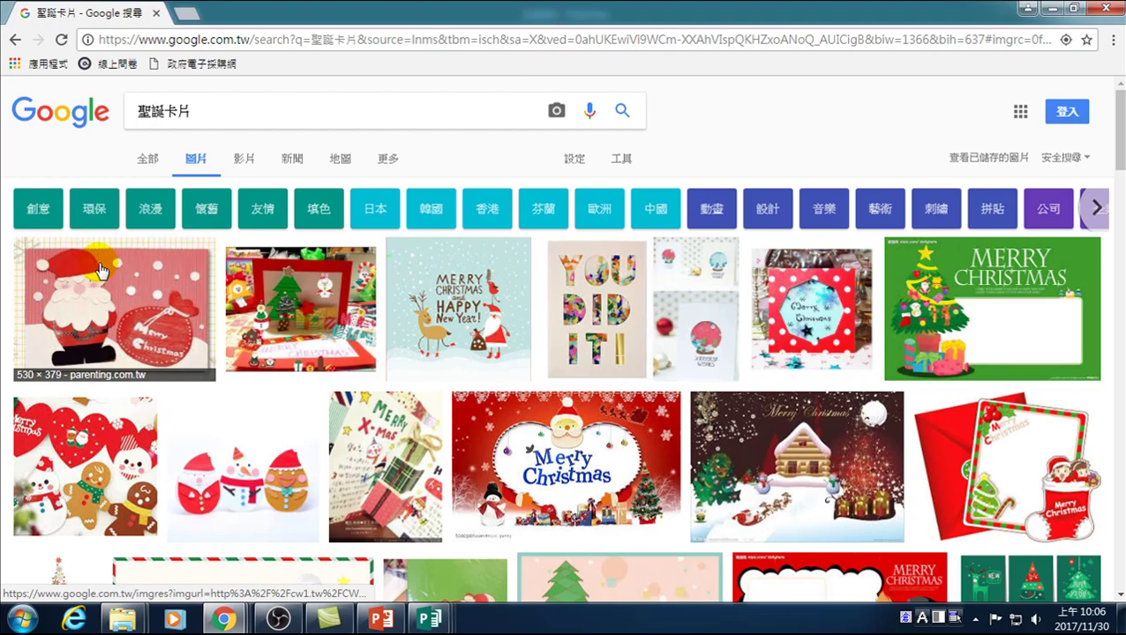
# Check the 出版物5 card in Publisher, then return to the Chrome image search
pyautogui.click(429, 619)
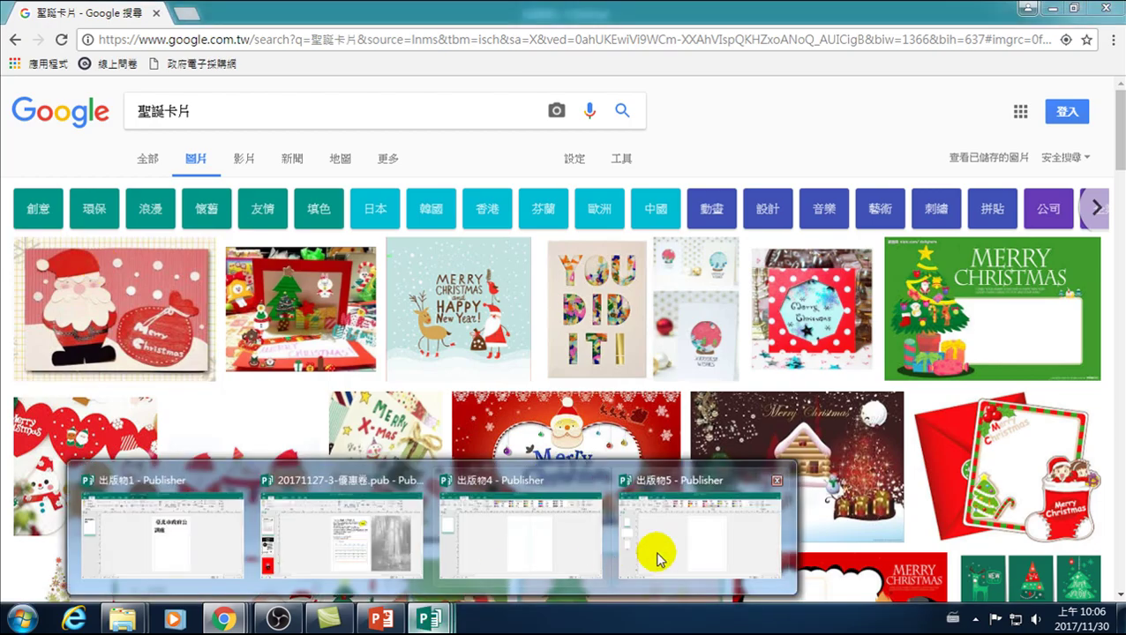
pyautogui.click(684, 538)
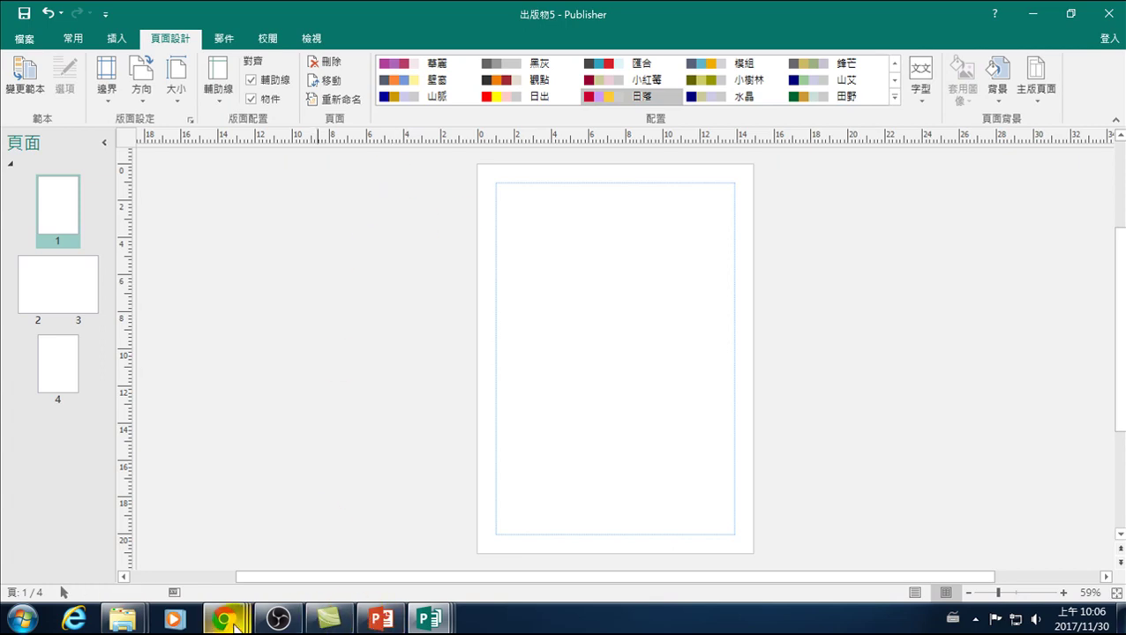
pyautogui.moveTo(225, 618)
pyautogui.click(787, 554)
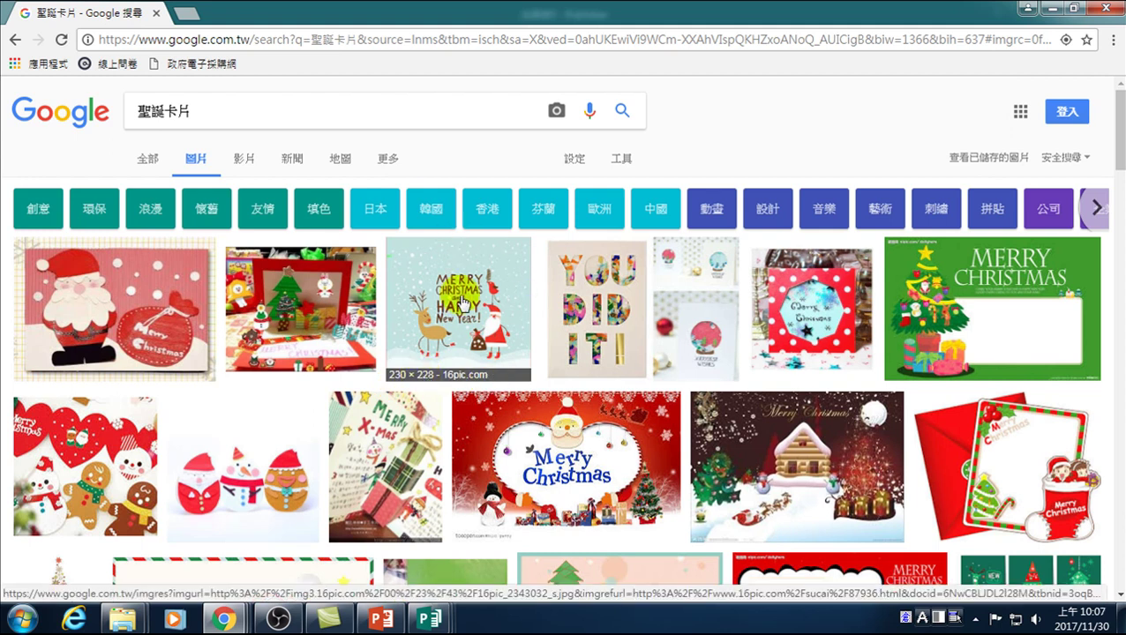
# Scroll the 聖誕卡片 results and open an enlarged preview of the snowman card
pyautogui.scroll(-1, 464, 353)
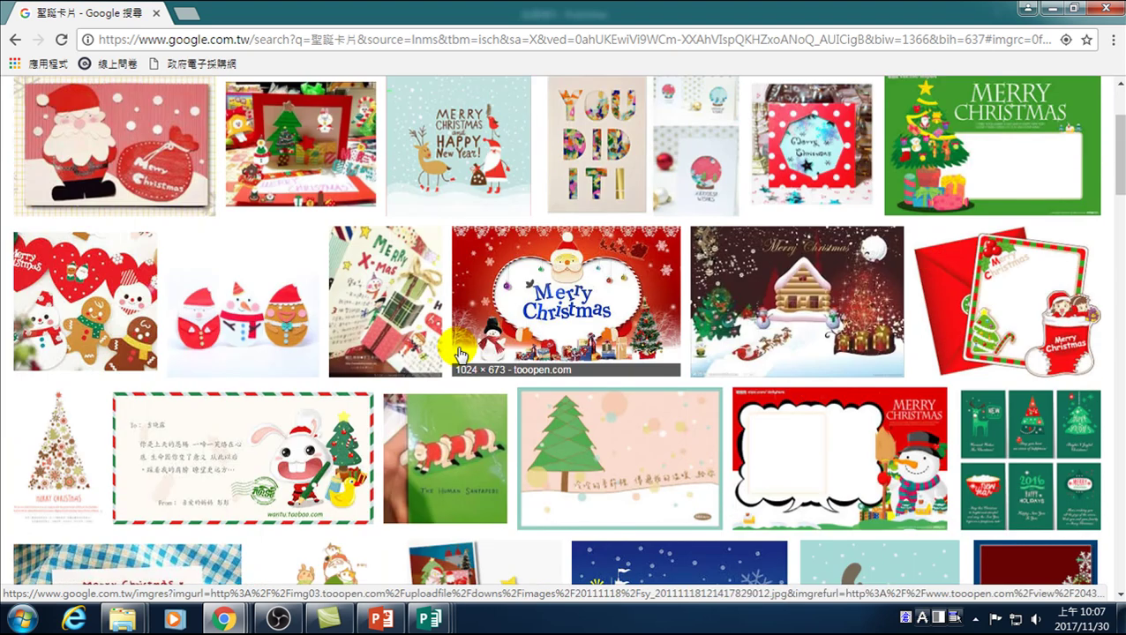
pyautogui.scroll(1, 464, 366)
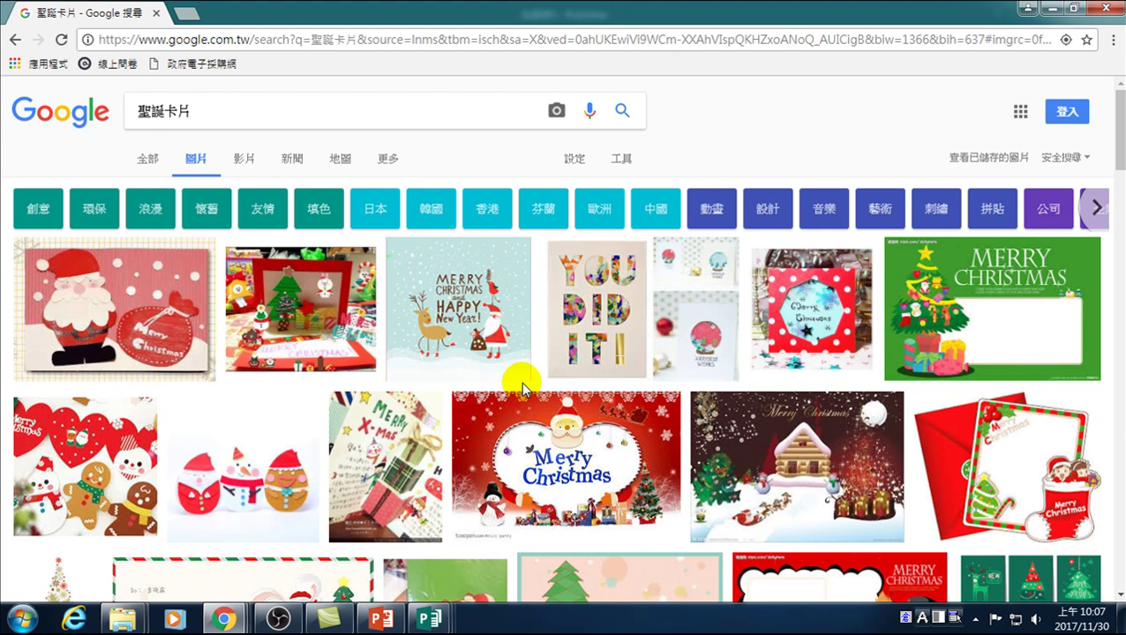
pyautogui.scroll(-3, 522, 388)
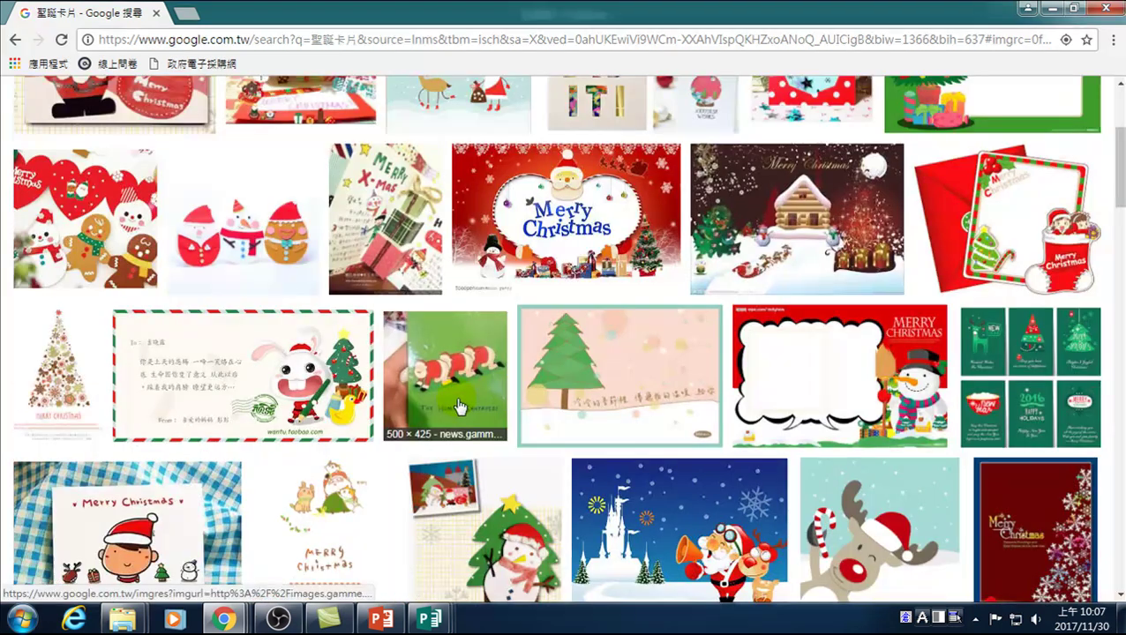
pyautogui.click(494, 494)
pyautogui.scroll(-2, 642, 441)
pyautogui.rightClick(423, 256)
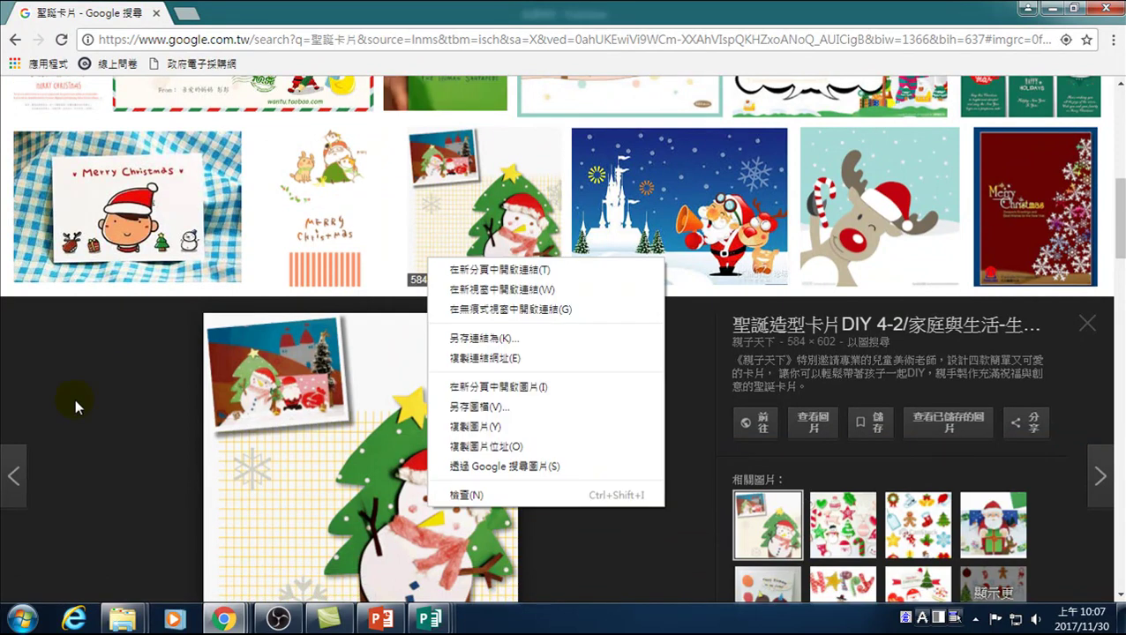
pyautogui.click(104, 341)
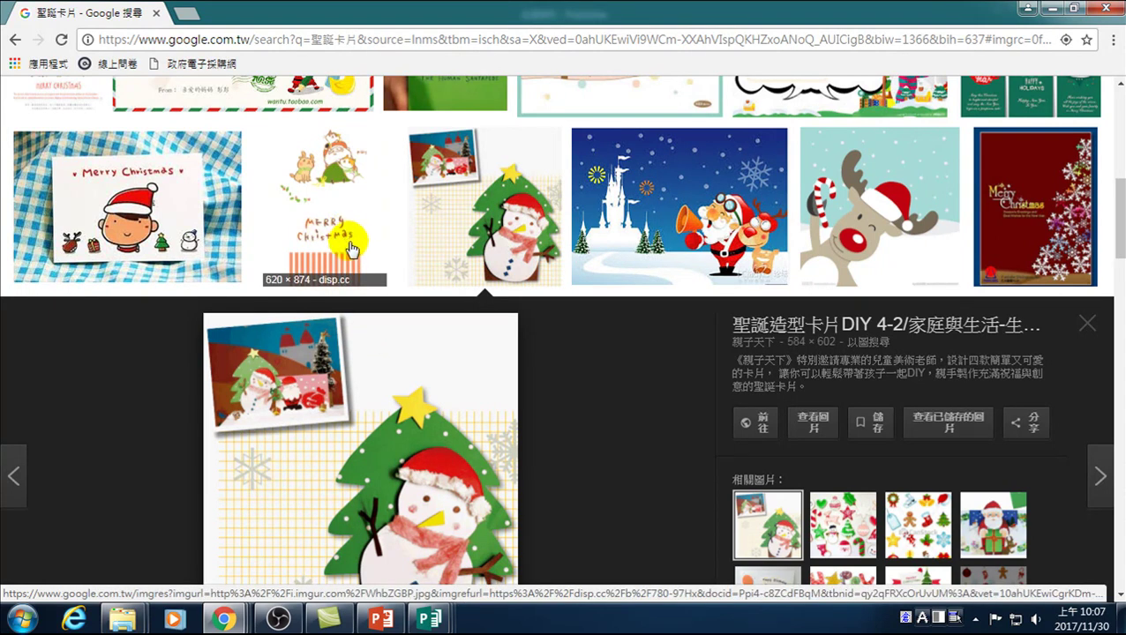
# Scroll further down the 聖誕卡片 results and click through more card images
pyautogui.scroll(-2, 350, 247)
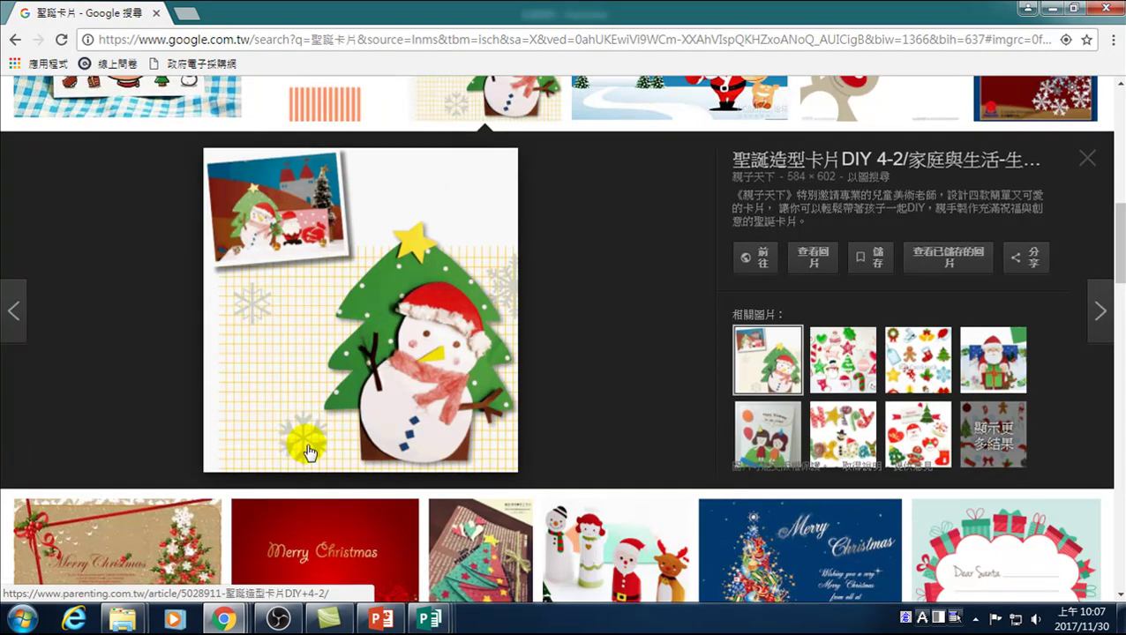
pyautogui.scroll(-3, 238, 362)
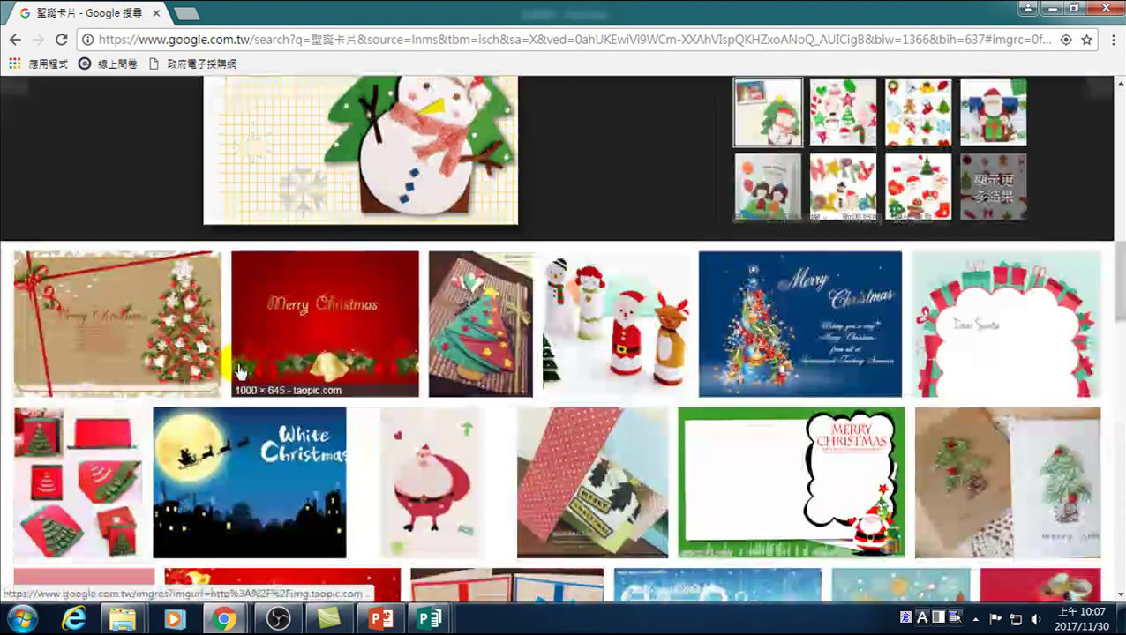
pyautogui.scroll(-1, 236, 368)
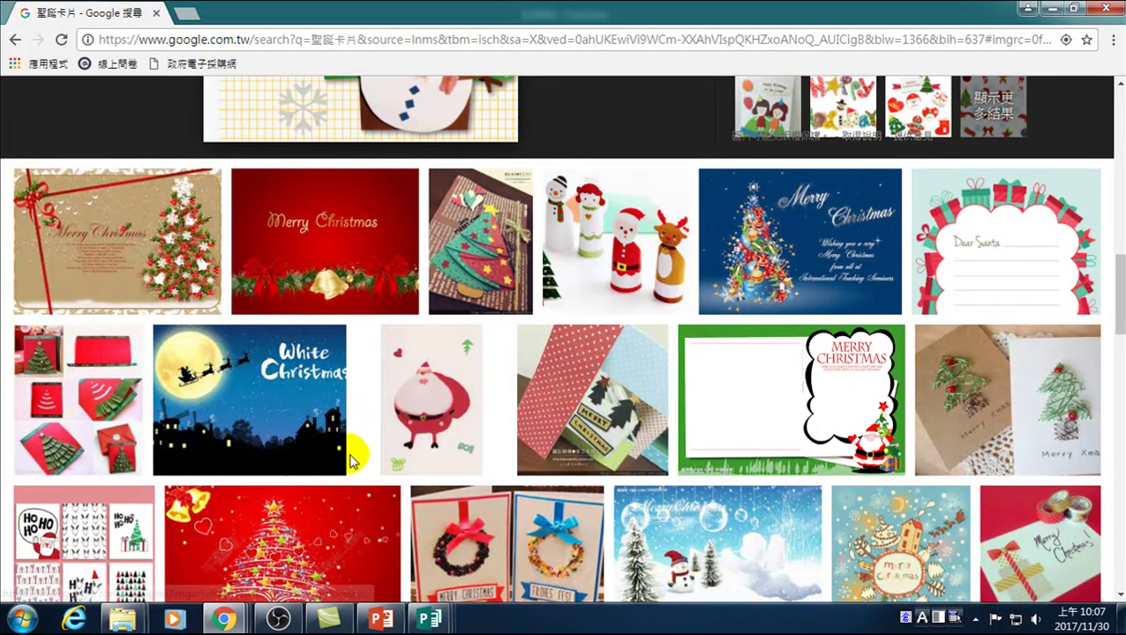
pyautogui.click(324, 413)
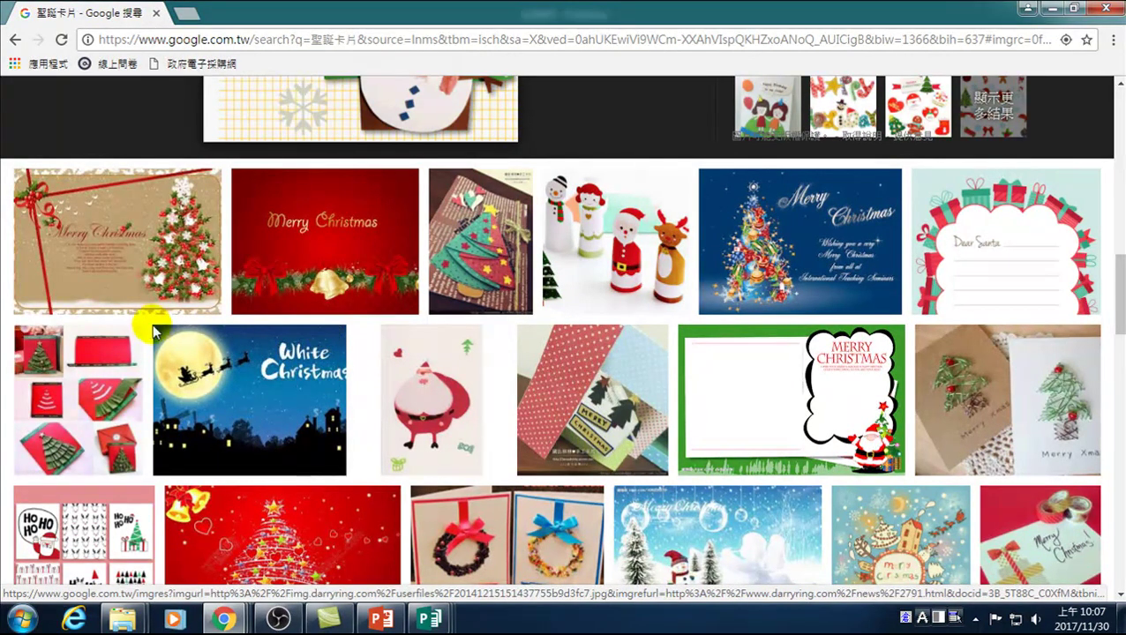
pyautogui.click(303, 338)
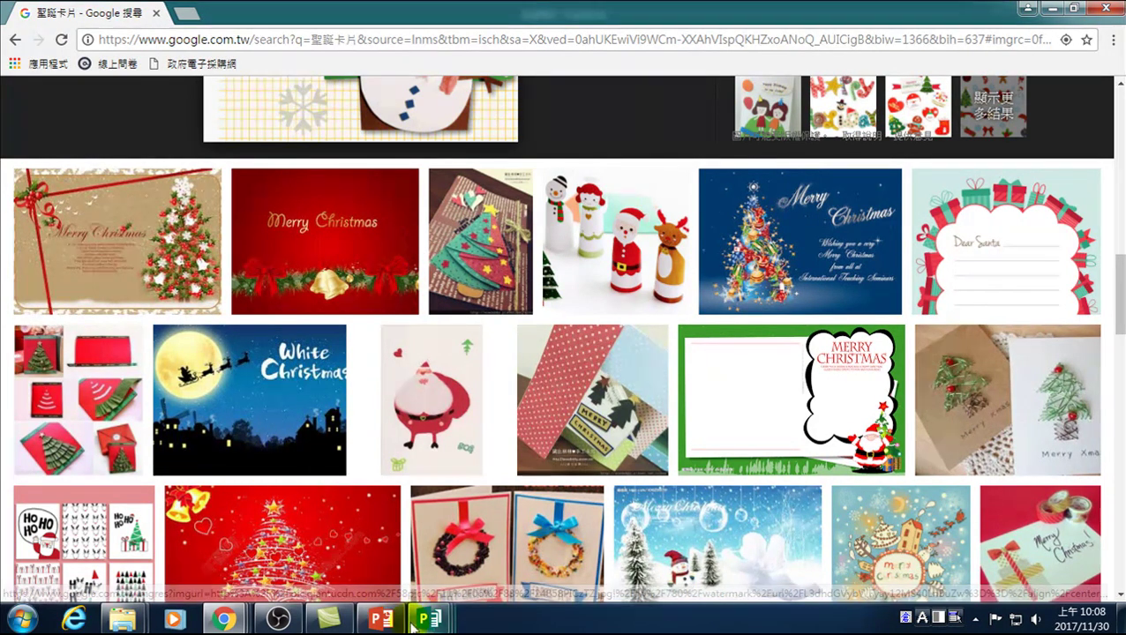
# Try an orange gradient background on card page 1 via Page Design > Background, then undo it
pyautogui.moveTo(429, 620)
pyautogui.click(721, 540)
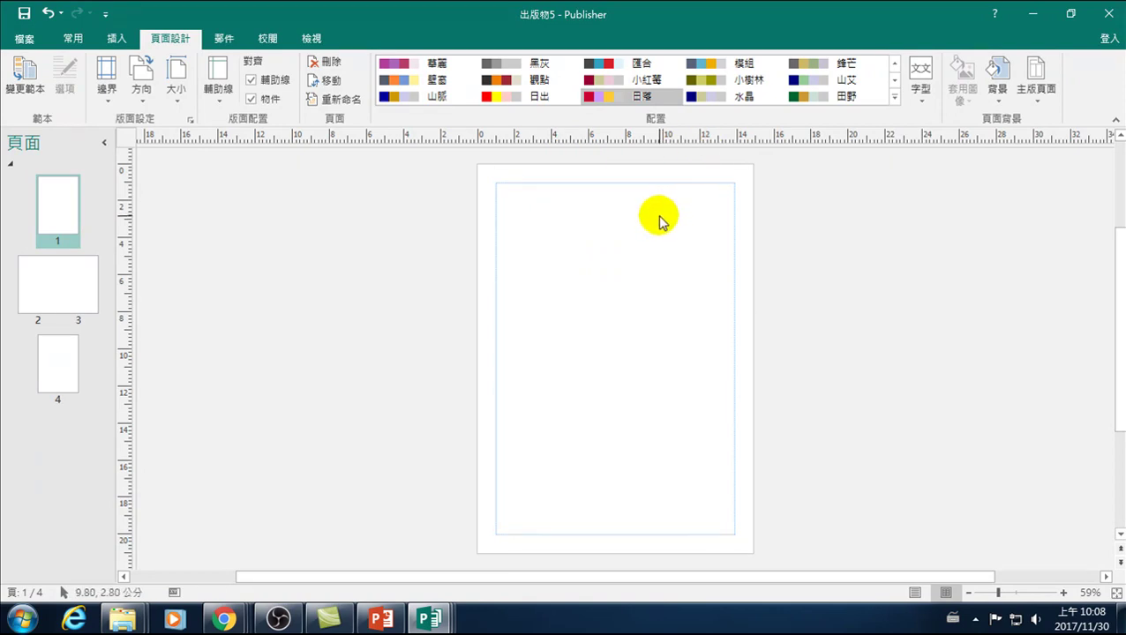
pyautogui.click(172, 40)
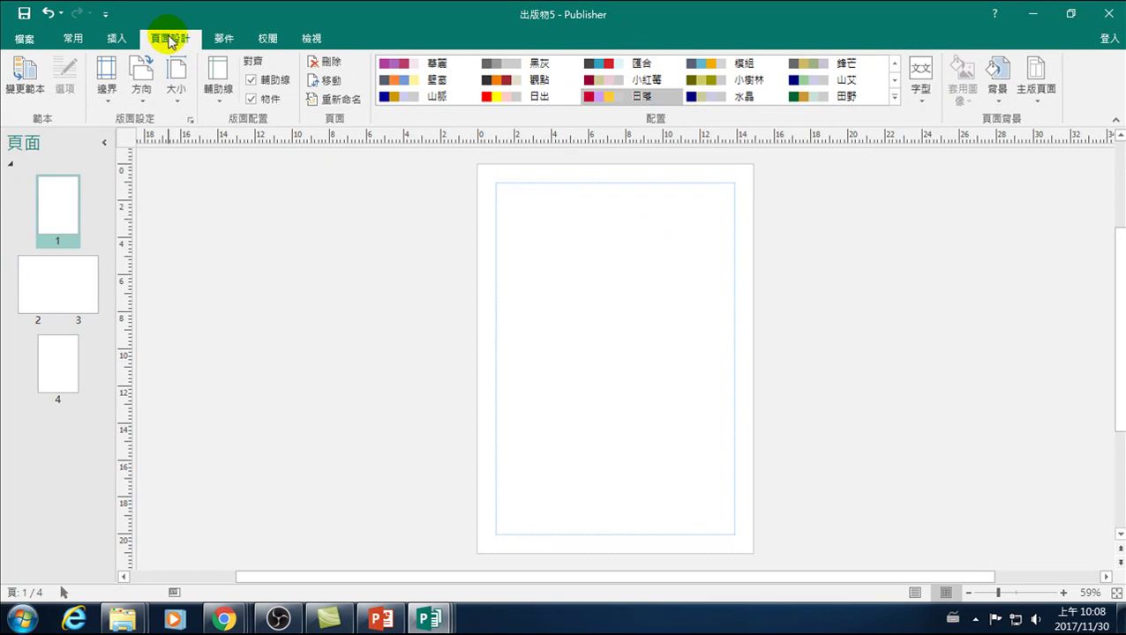
pyautogui.click(998, 84)
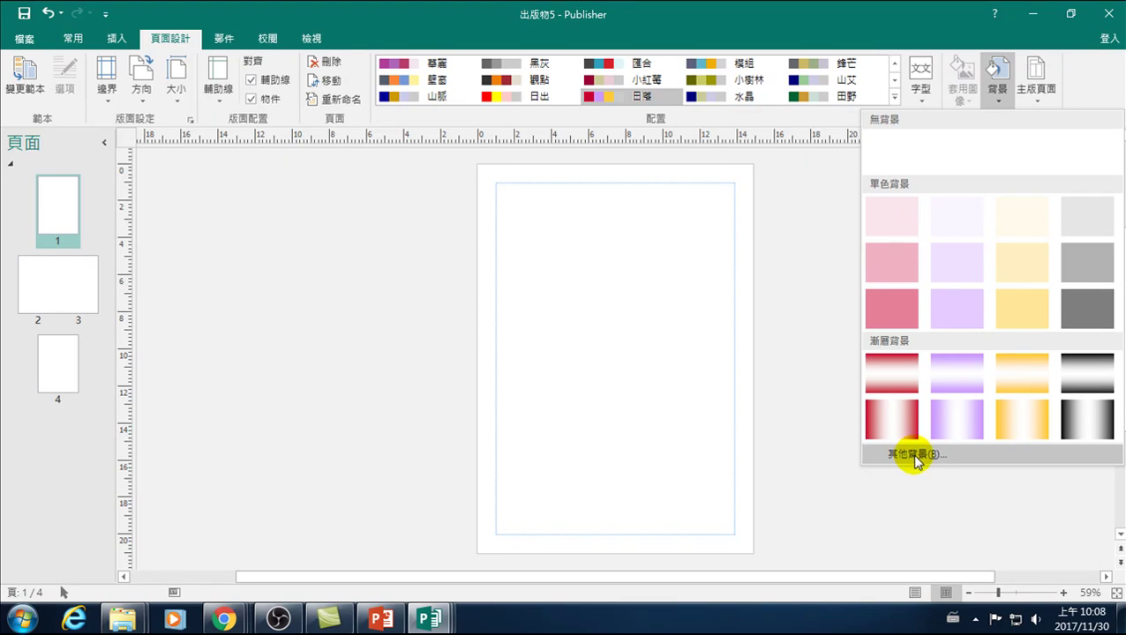
pyautogui.click(1023, 381)
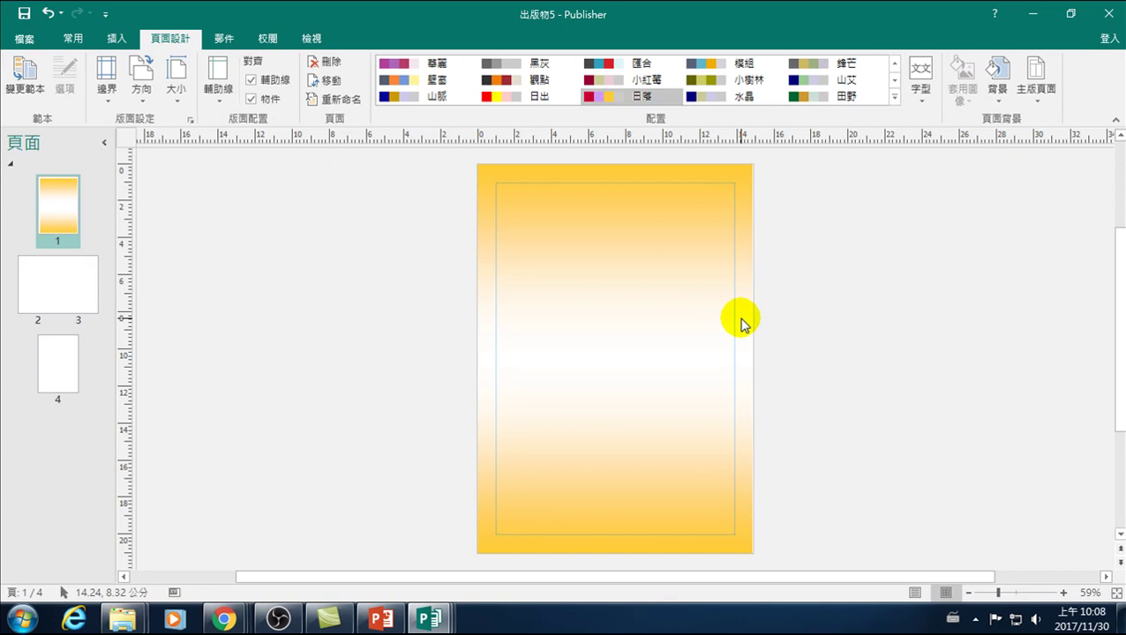
pyautogui.hotkey('ctrl', 'z')
pyautogui.click(1000, 88)
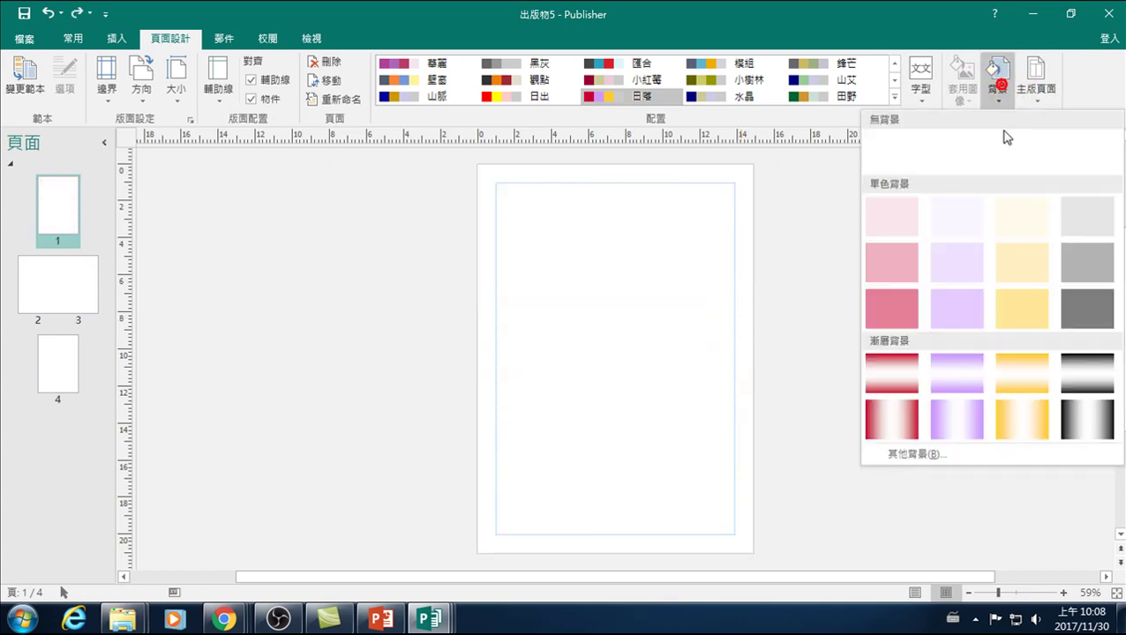
pyautogui.click(913, 455)
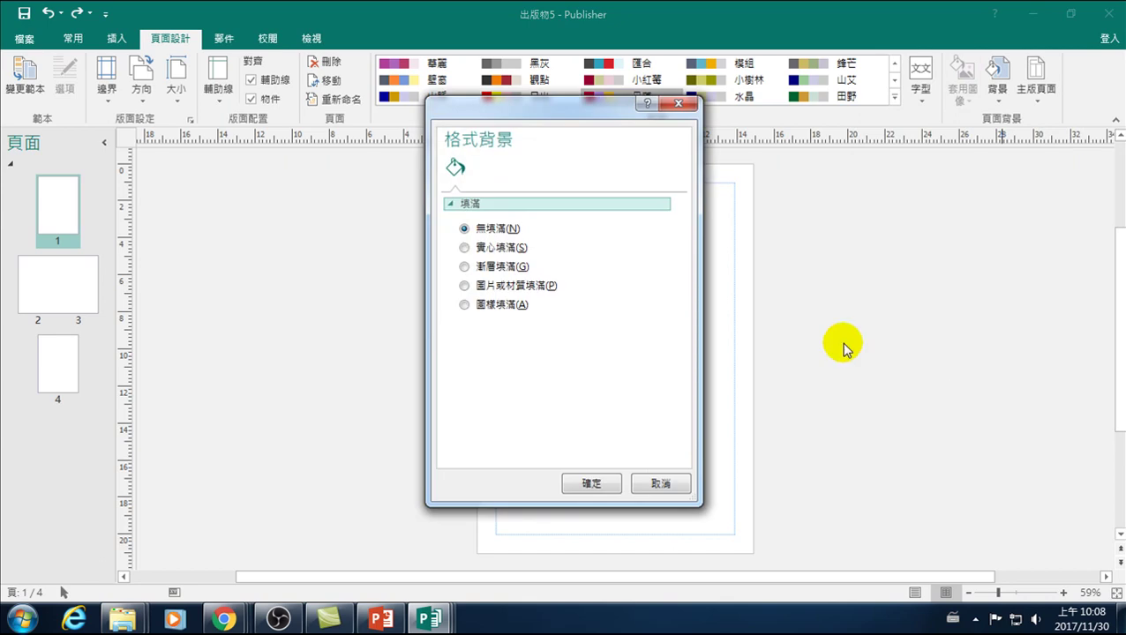
pyautogui.moveTo(585, 104); pyautogui.dragTo(980, 89)
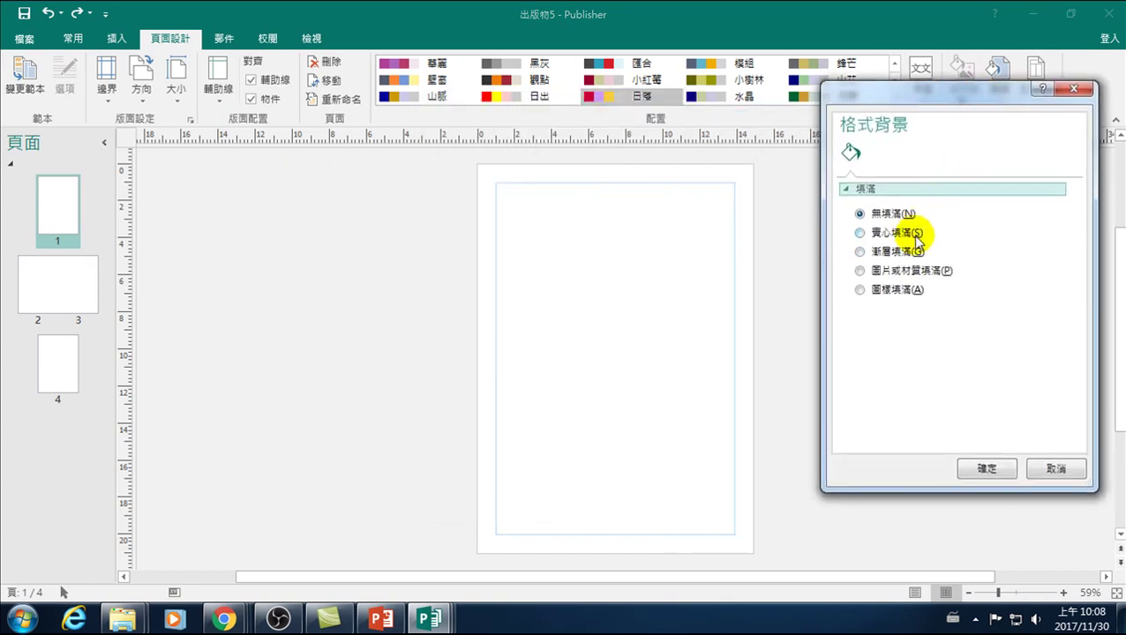
pyautogui.click(893, 253)
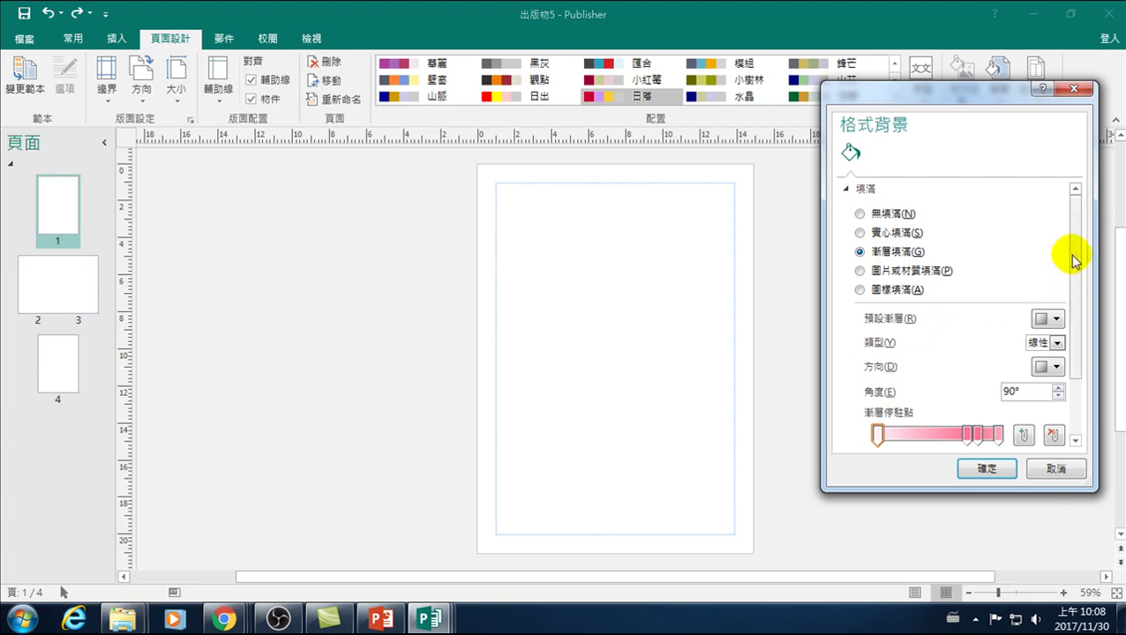
pyautogui.scroll(-3, 1075, 259)
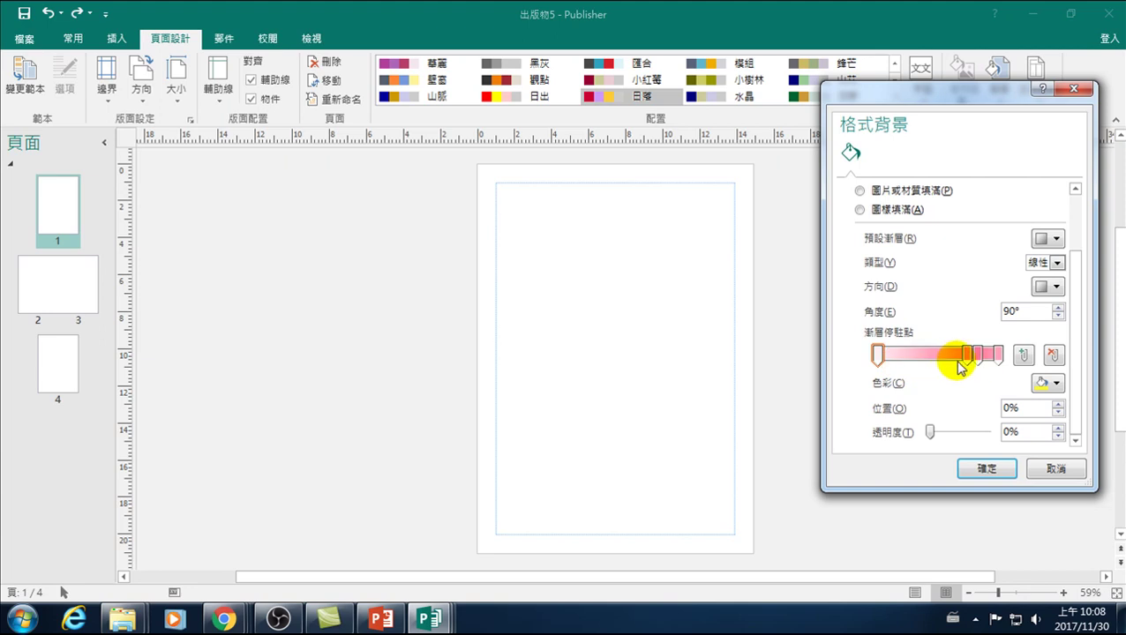
pyautogui.click(987, 472)
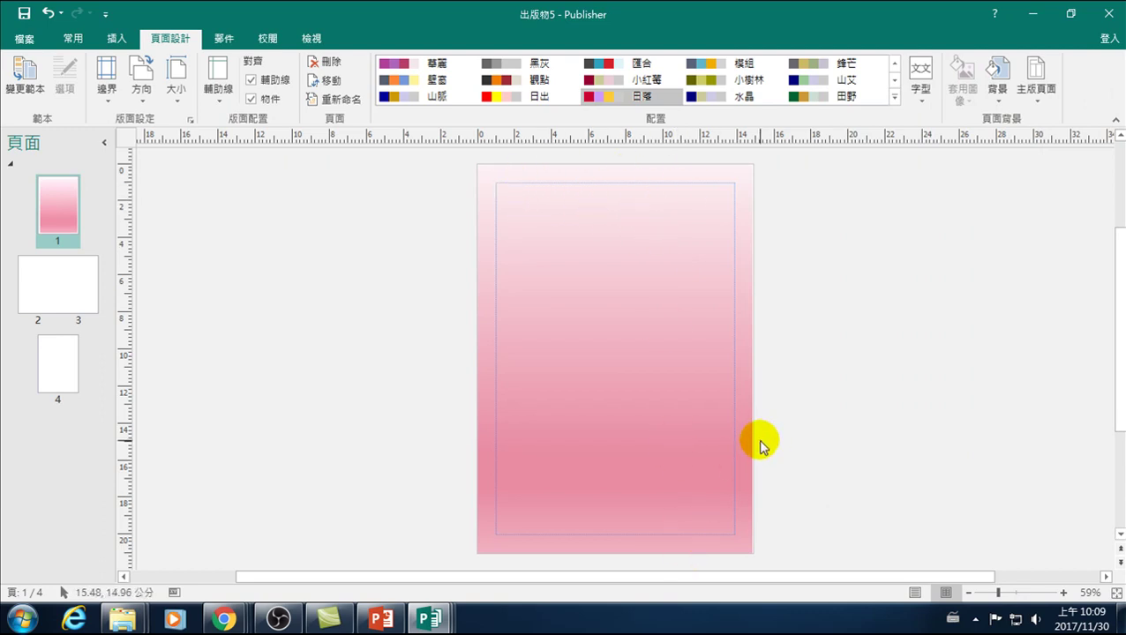
pyautogui.hotkey('ctrl', 'z')
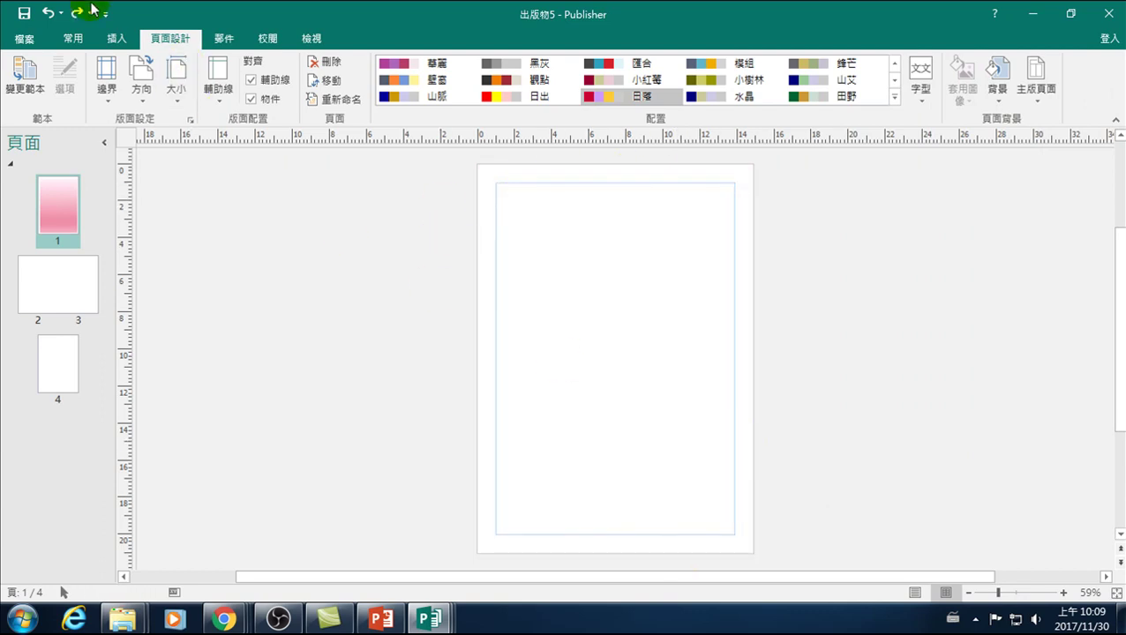
# In More Backgrounds (格式背景), switch to gradient fill and open the first stop's colour list
pyautogui.click(996, 84)
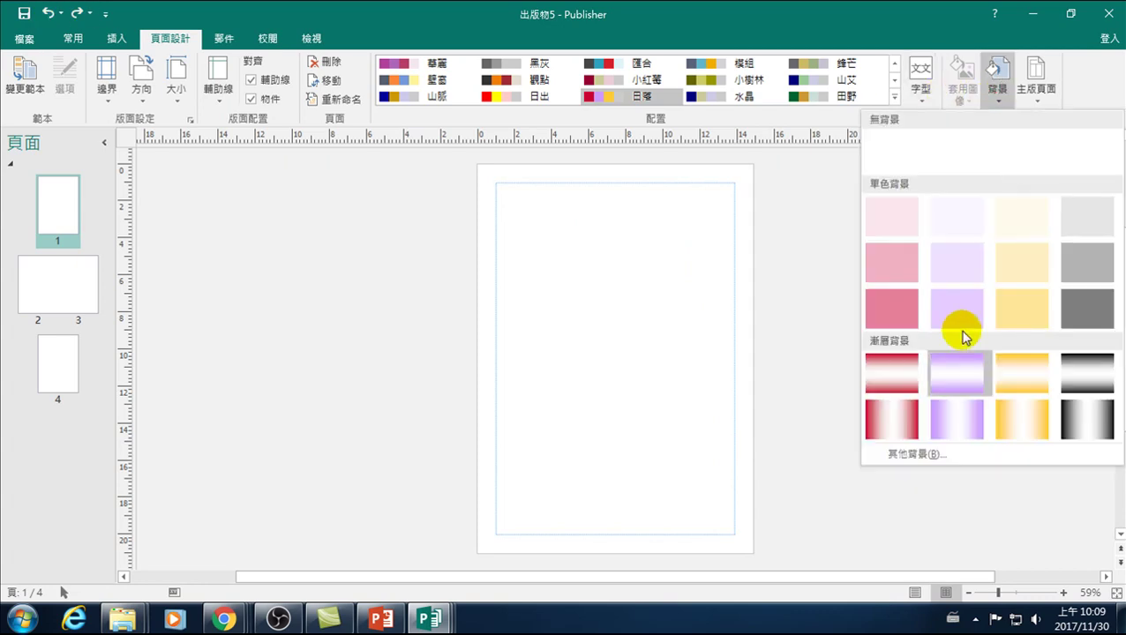
pyautogui.click(940, 454)
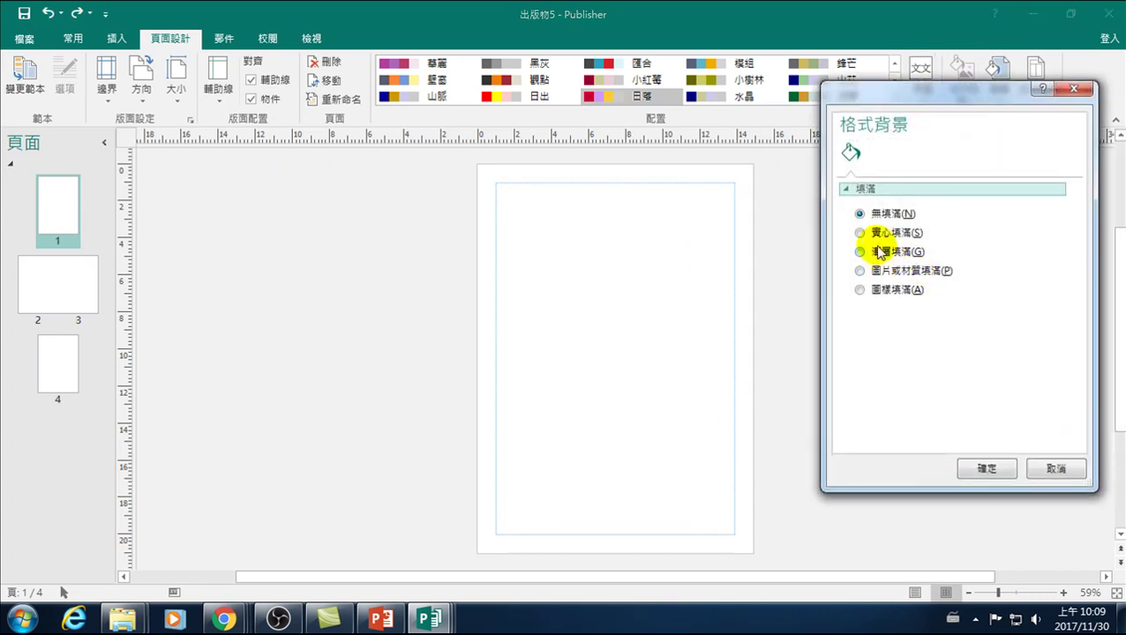
pyautogui.click(860, 251)
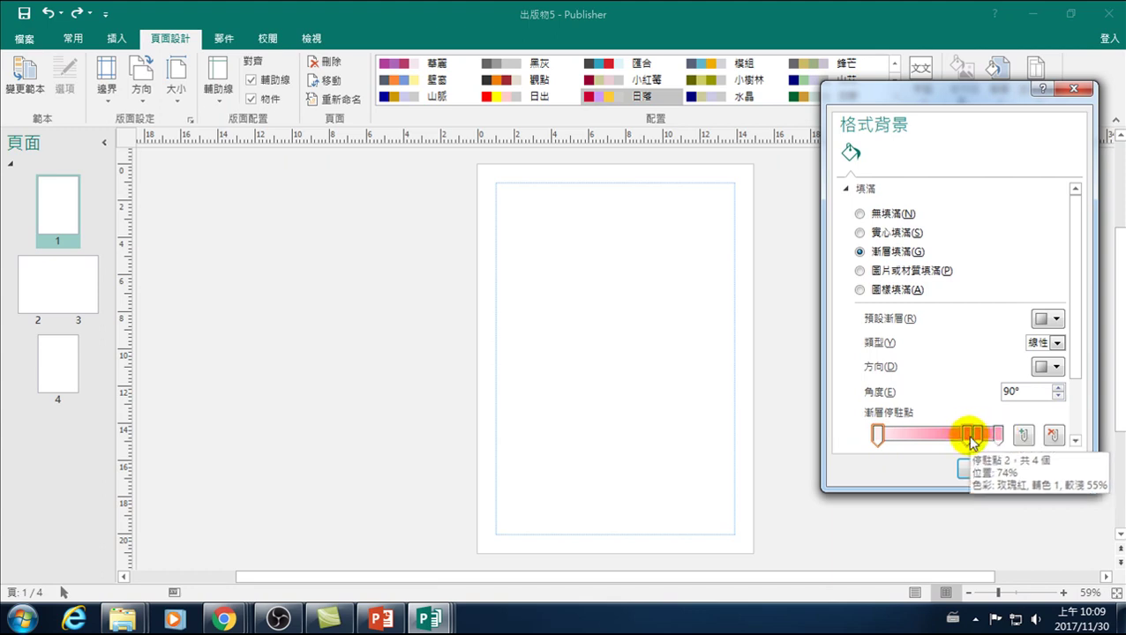
pyautogui.click(879, 434)
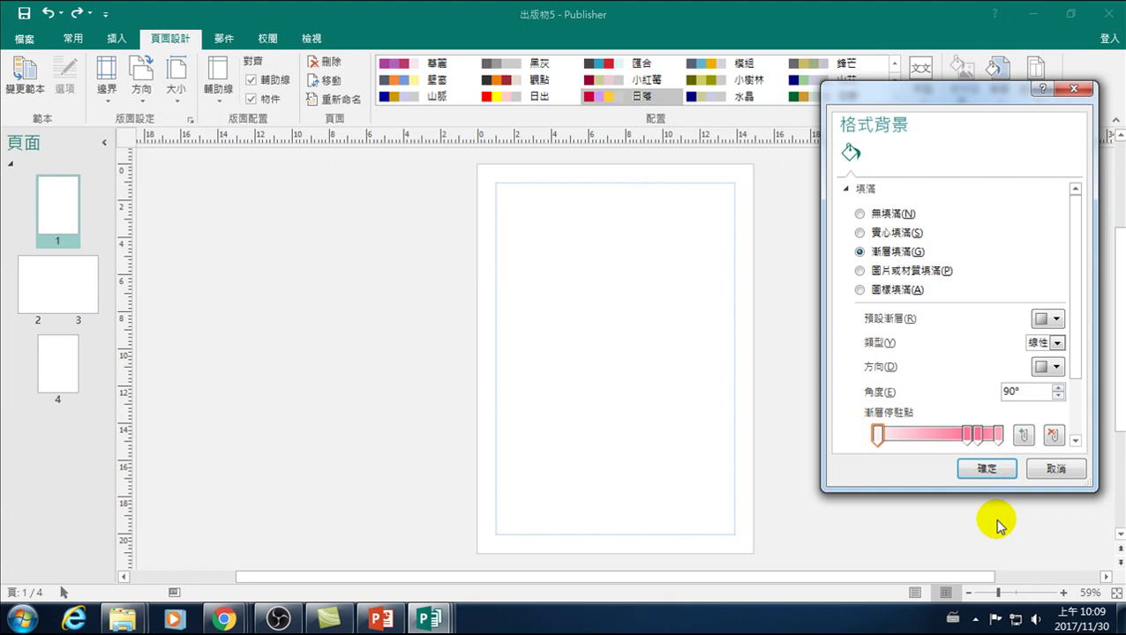
pyautogui.click(879, 434)
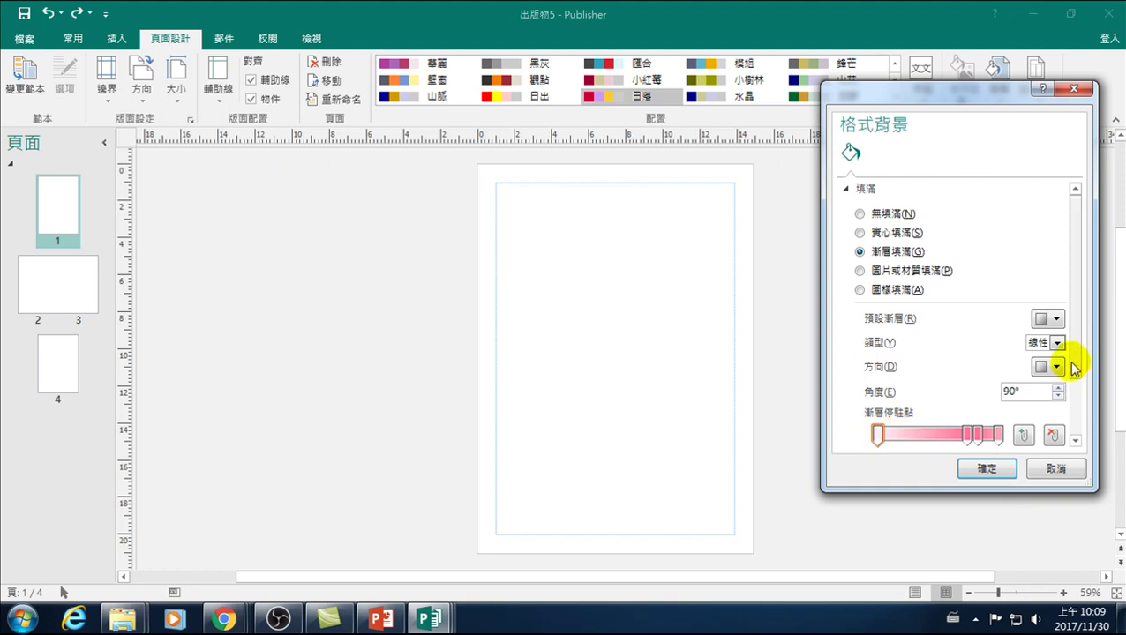
pyautogui.moveTo(1071, 361); pyautogui.dragTo(1080, 439)
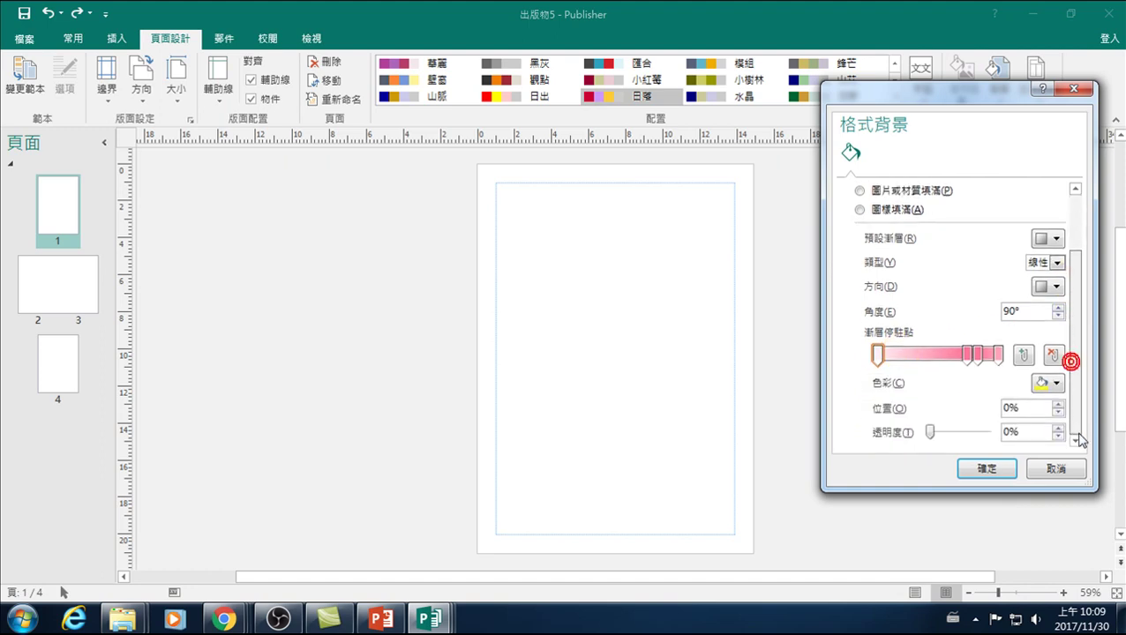
pyautogui.click(1058, 383)
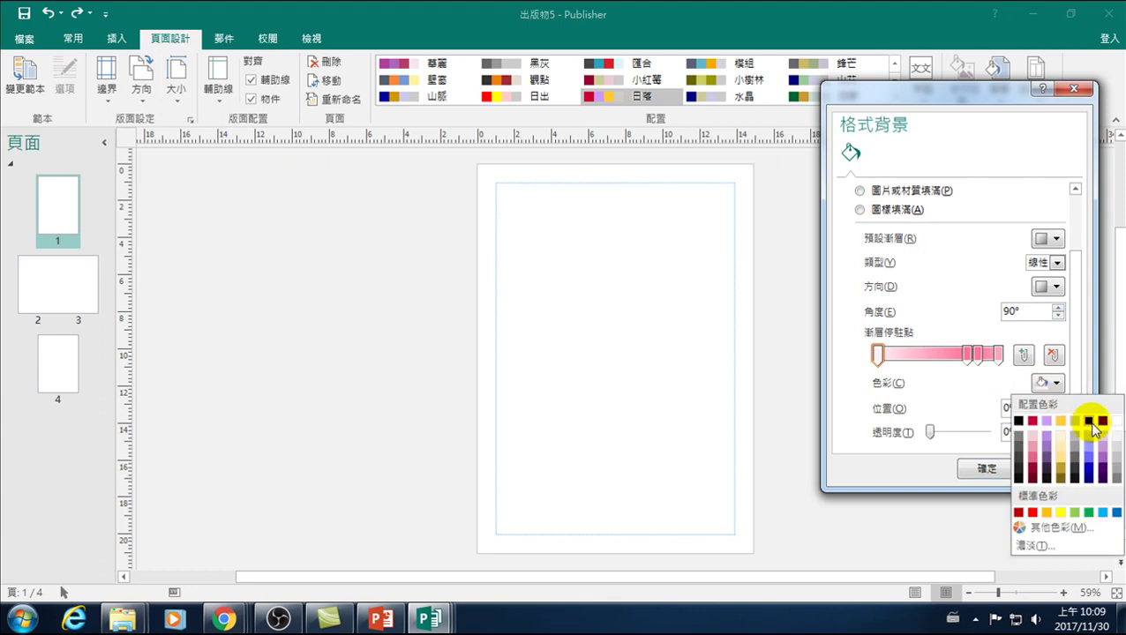
# Make the first gradient stop dark blue, and make the 74% stop blue and move it to about 17%
pyautogui.click(1088, 479)
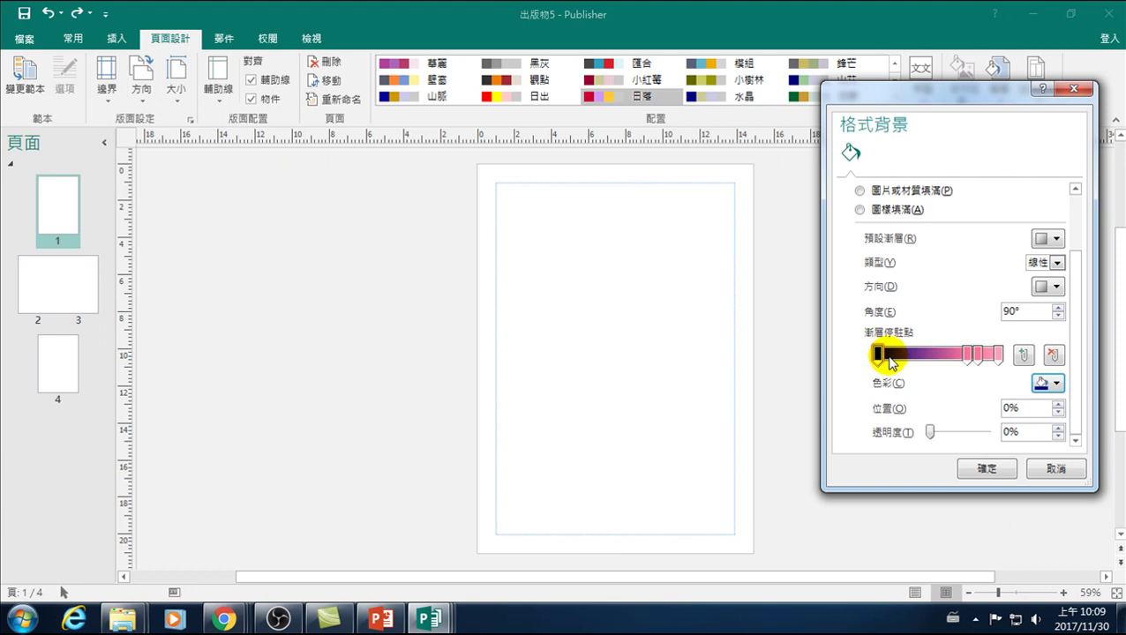
pyautogui.click(967, 353)
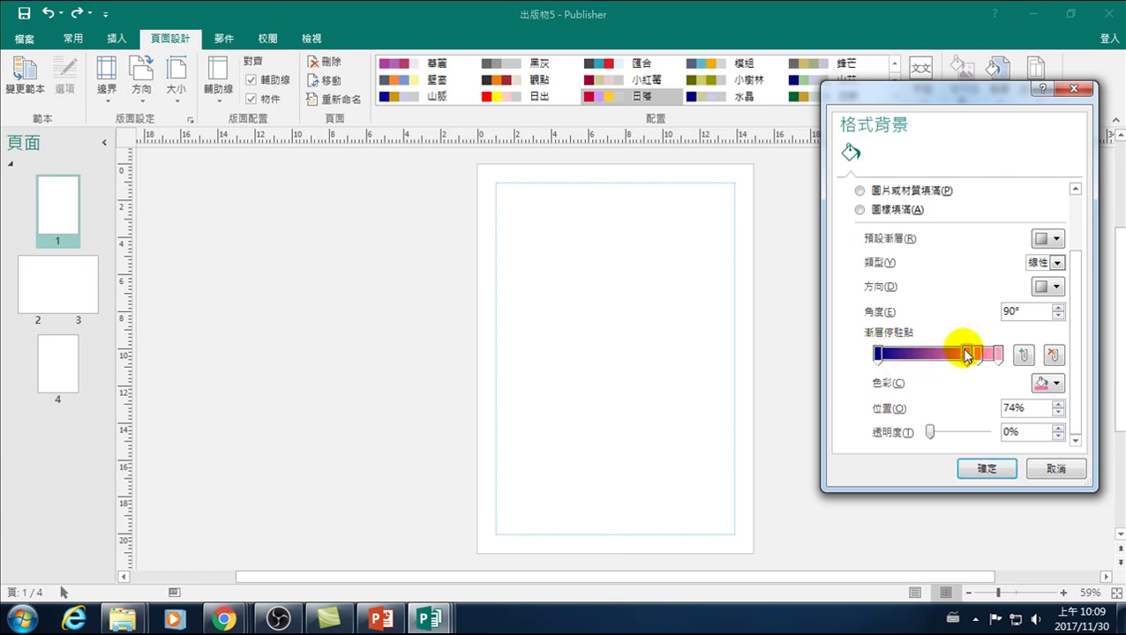
pyautogui.click(1051, 385)
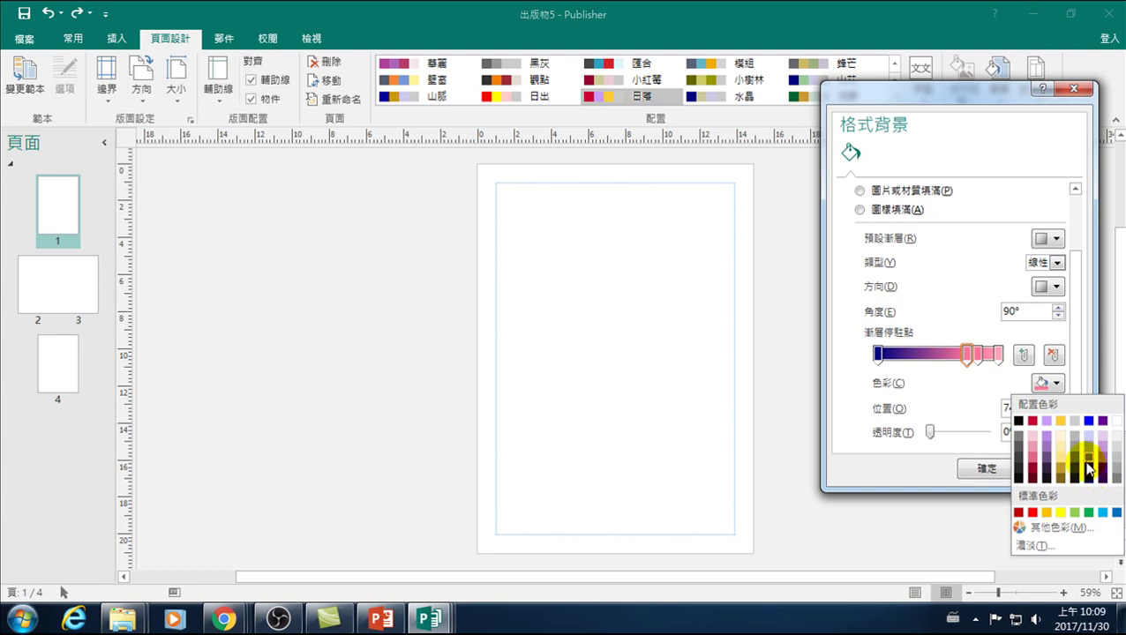
pyautogui.click(1090, 422)
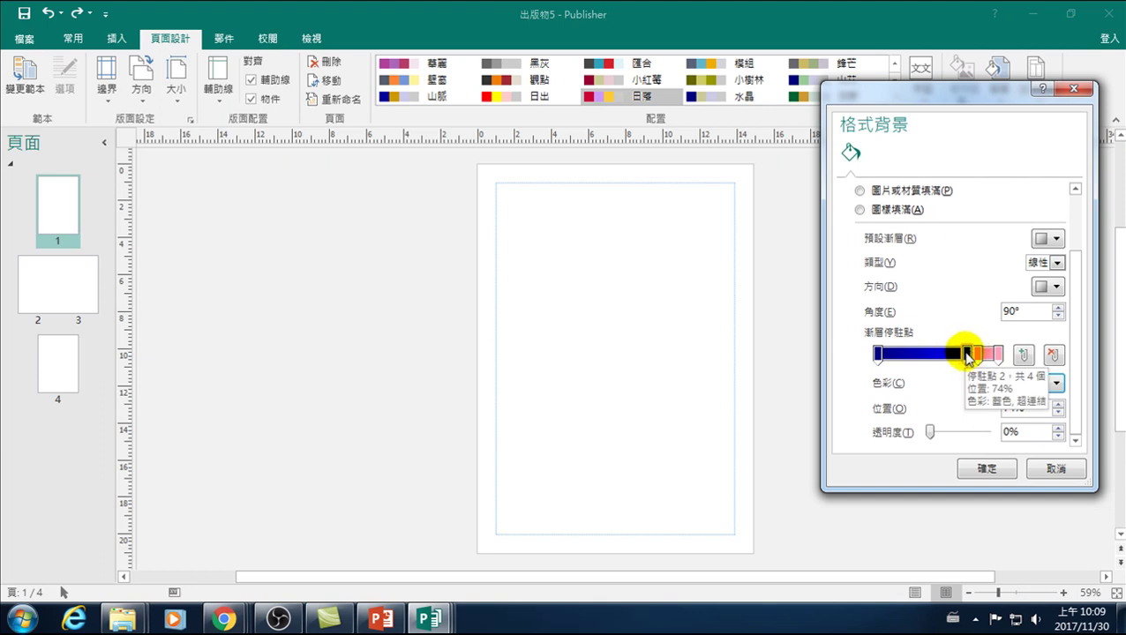
pyautogui.moveTo(967, 355); pyautogui.dragTo(907, 355)
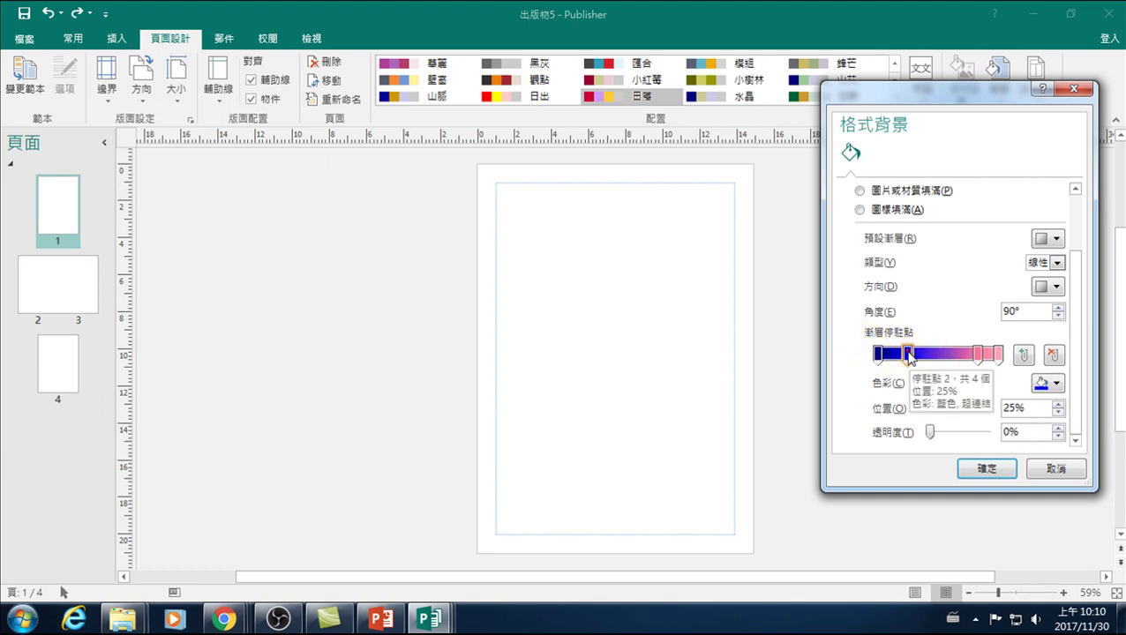
pyautogui.moveTo(908, 355); pyautogui.dragTo(898, 355)
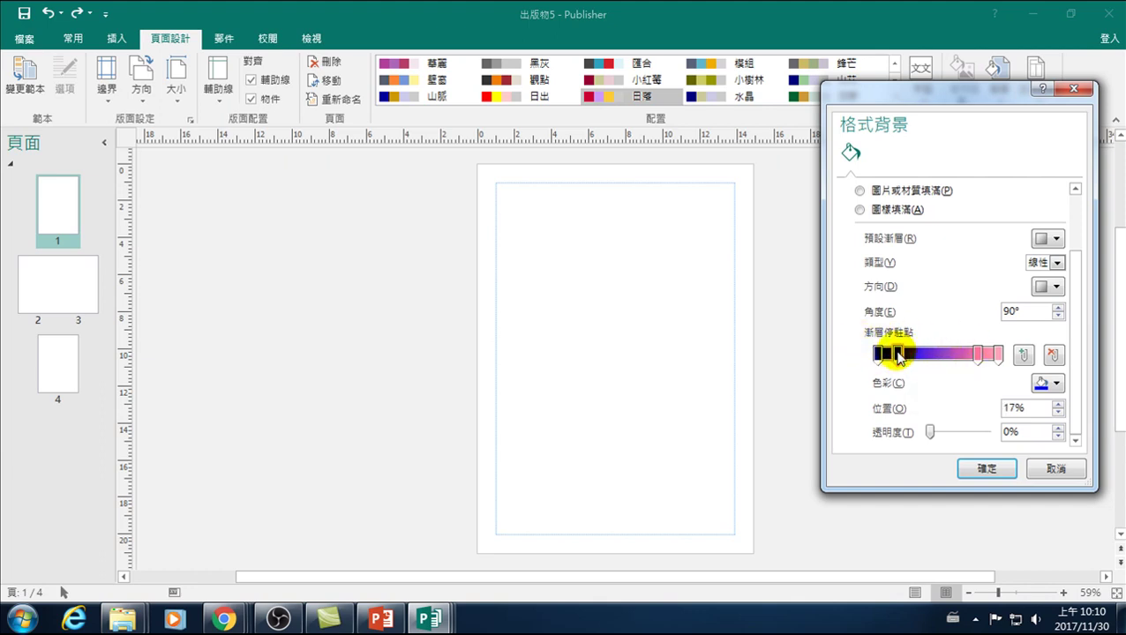
# Recolour the 83% stop a lighter blue and the 100% end stop black
pyautogui.click(979, 355)
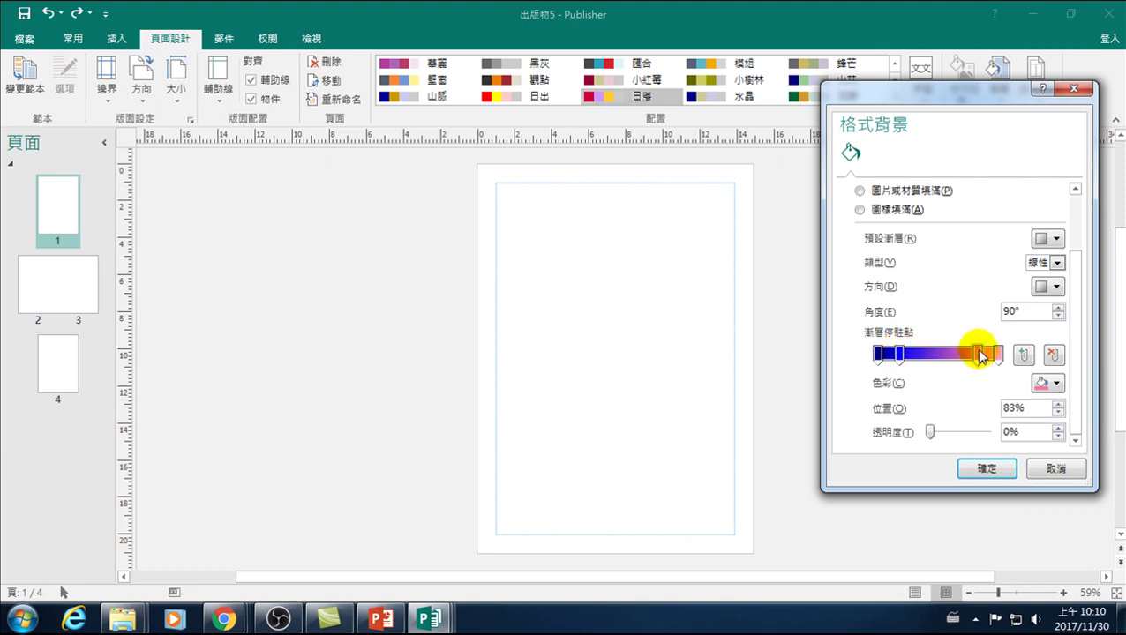
pyautogui.click(1058, 385)
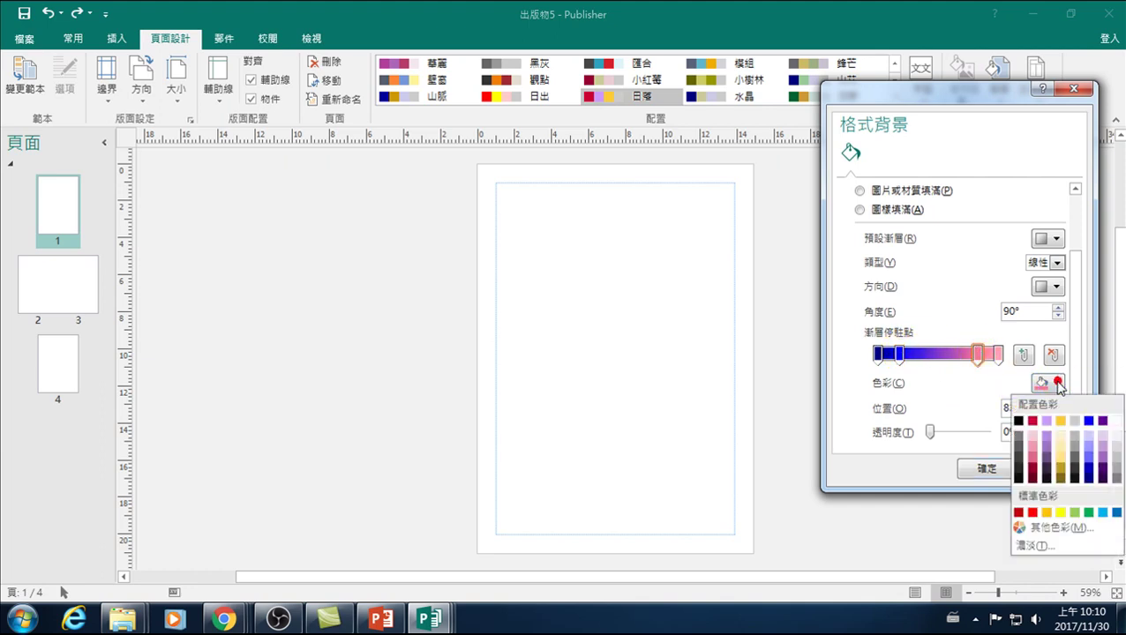
pyautogui.click(1090, 464)
pyautogui.click(998, 354)
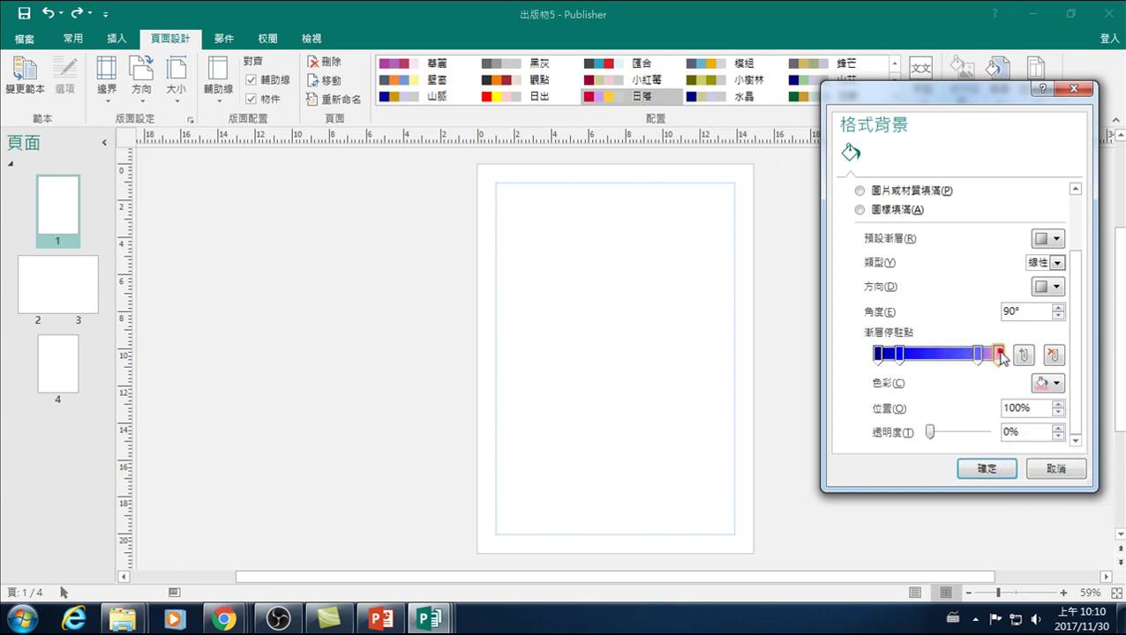
pyautogui.click(1050, 383)
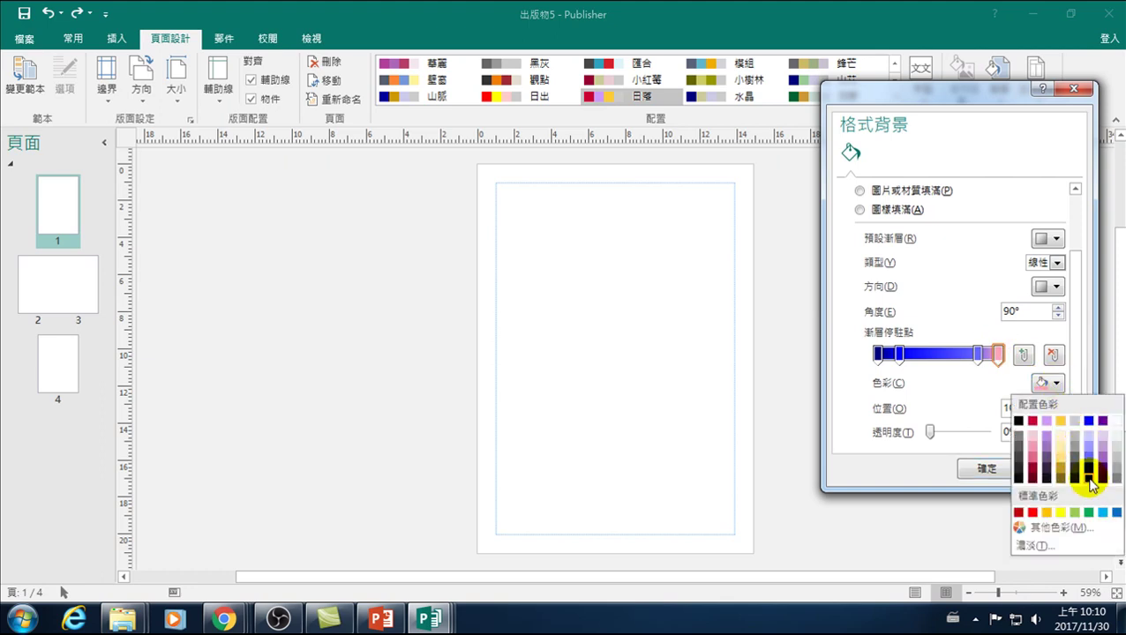
pyautogui.click(1018, 421)
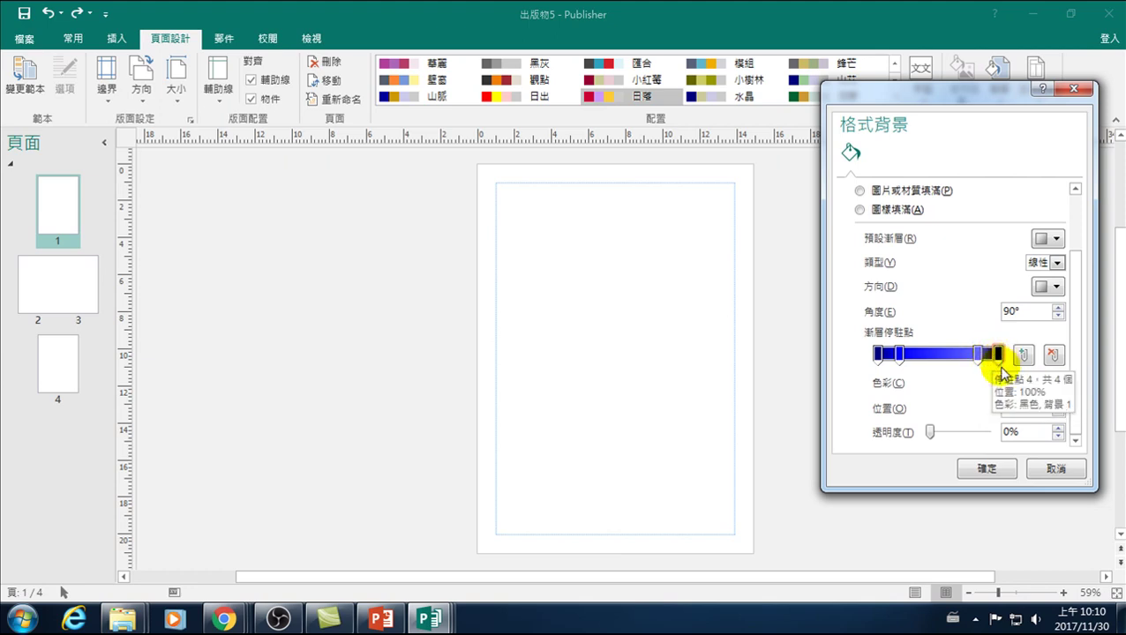
# Add trial gradient stops at 49% and 45%, then remove both
pyautogui.click(998, 356)
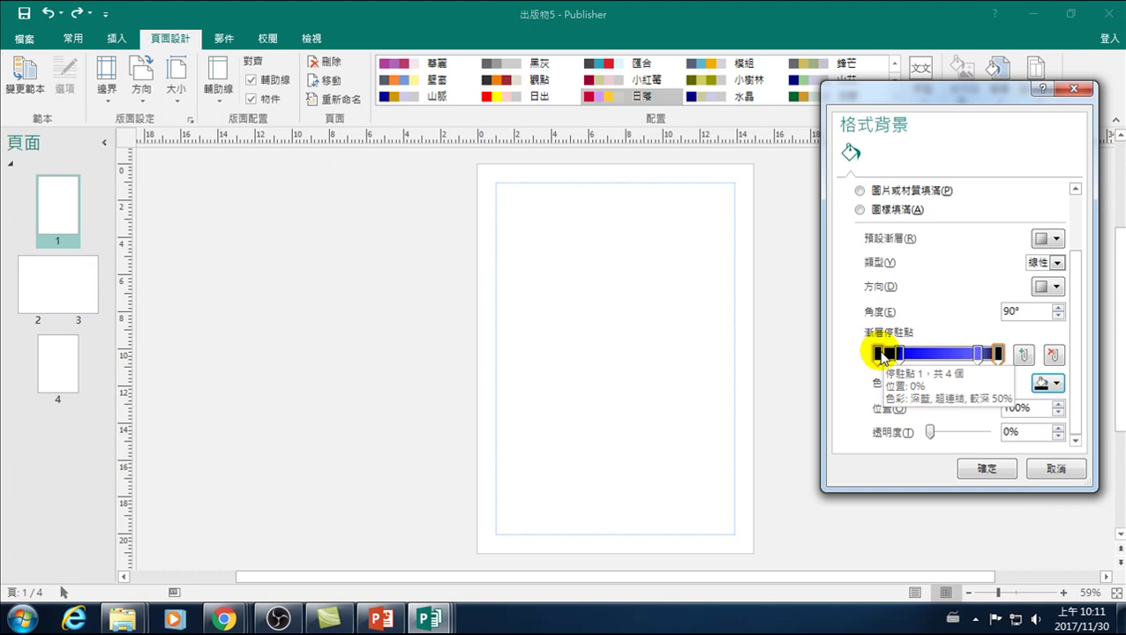
pyautogui.click(937, 355)
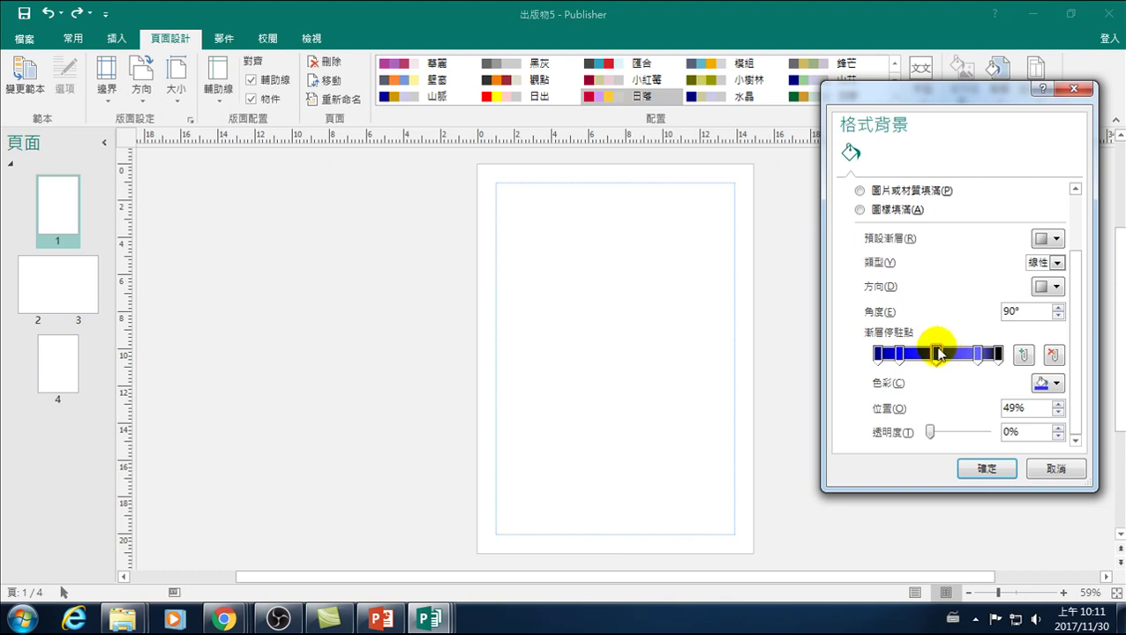
pyautogui.moveTo(937, 353); pyautogui.dragTo(935, 414)
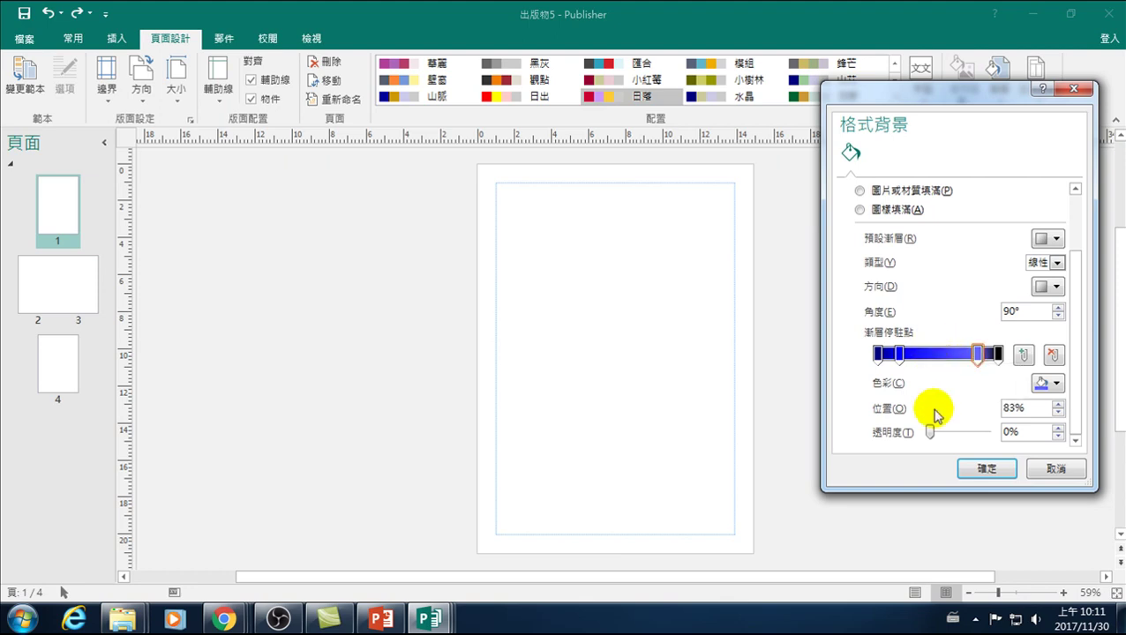
pyautogui.click(931, 353)
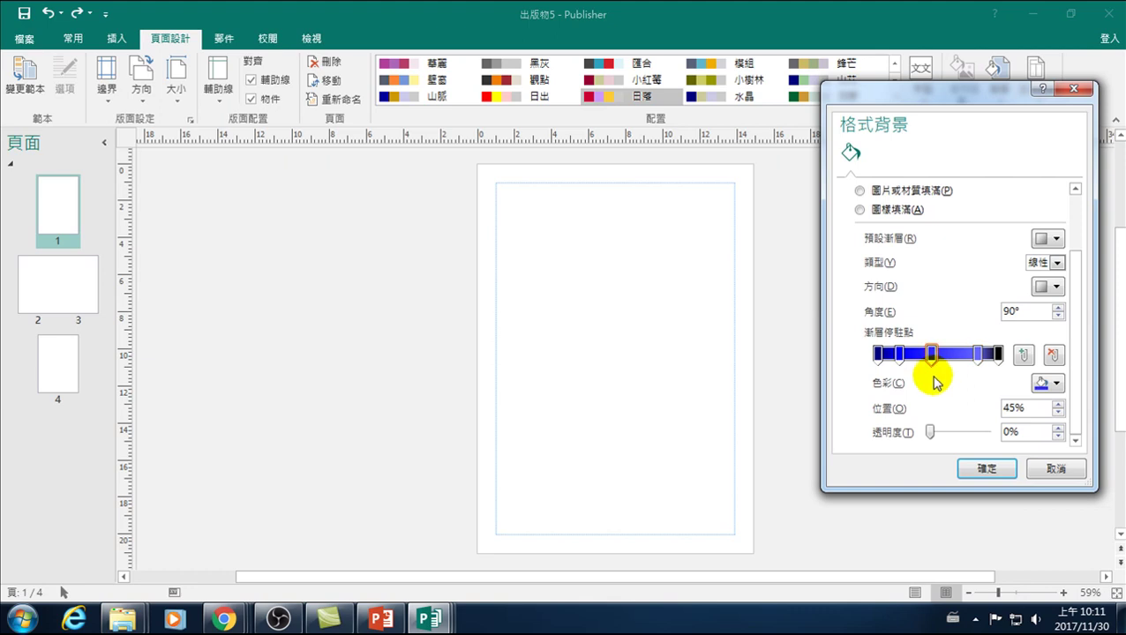
pyautogui.moveTo(931, 353); pyautogui.dragTo(935, 395)
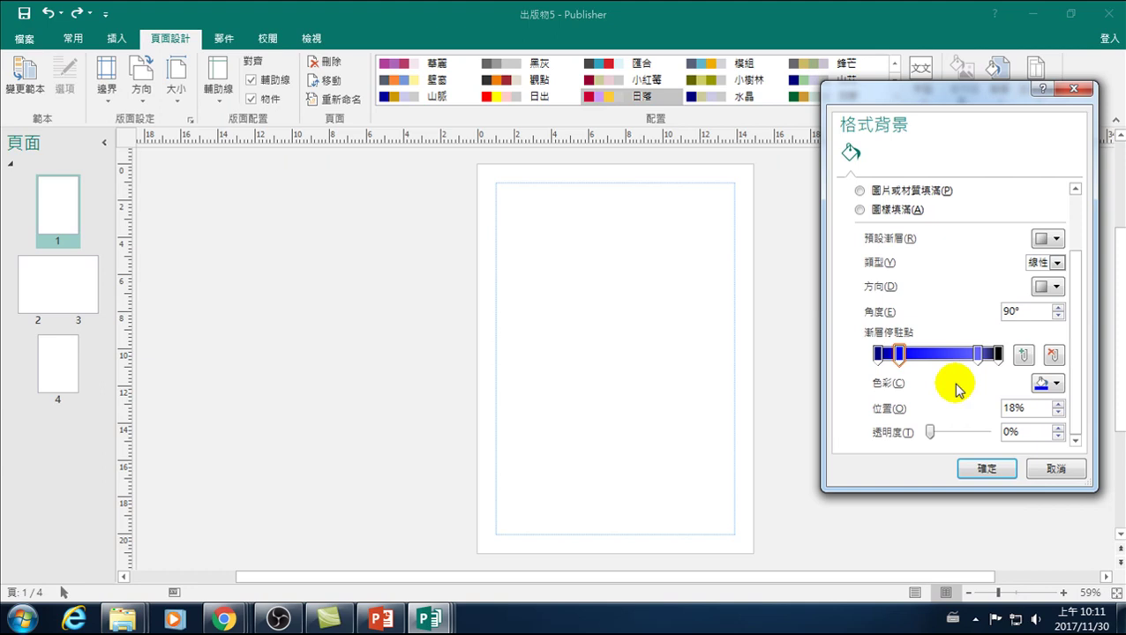
# Apply the blue-to-black gradient as page 1's background
pyautogui.click(986, 469)
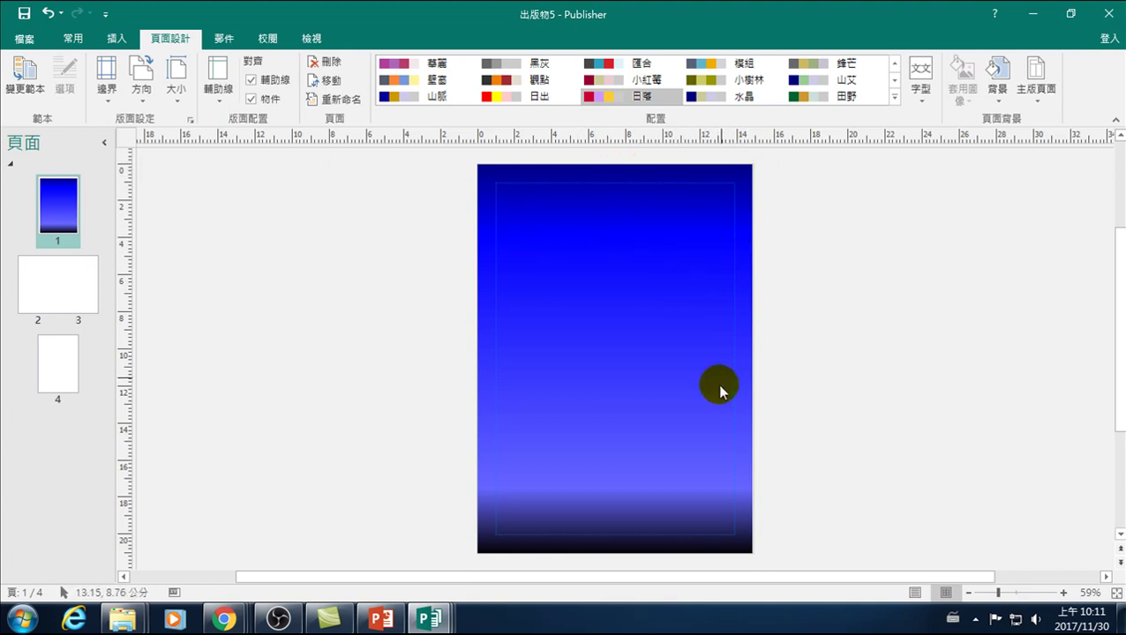
pyautogui.click(567, 170)
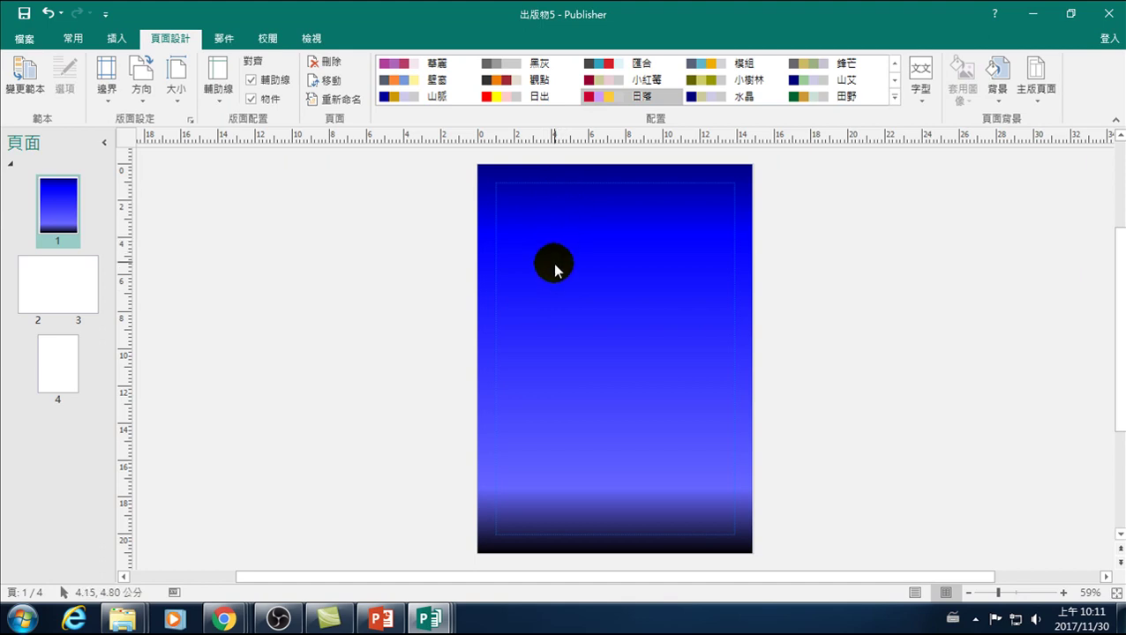
pyautogui.click(587, 559)
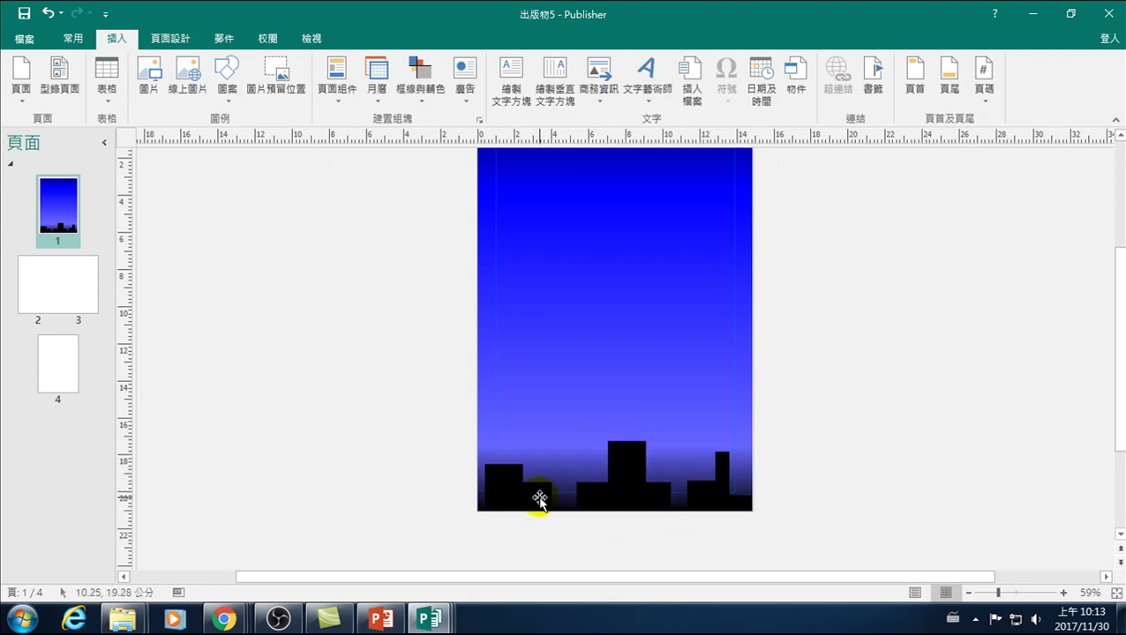
# Bring up the Shapes gallery on the Insert tab
pyautogui.click(117, 37)
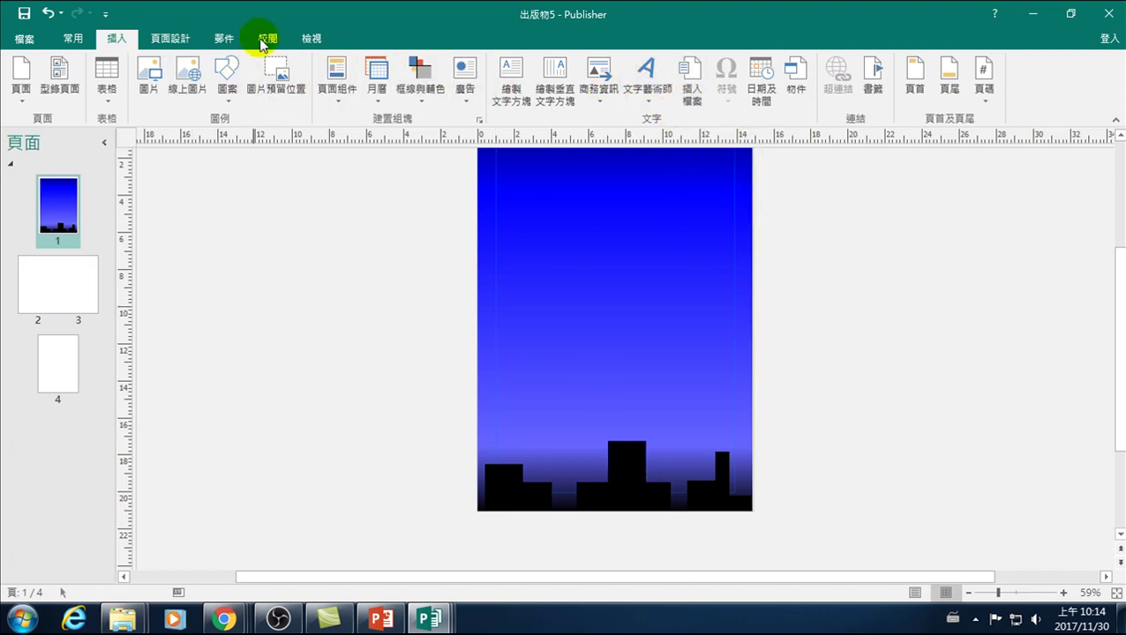
pyautogui.click(117, 38)
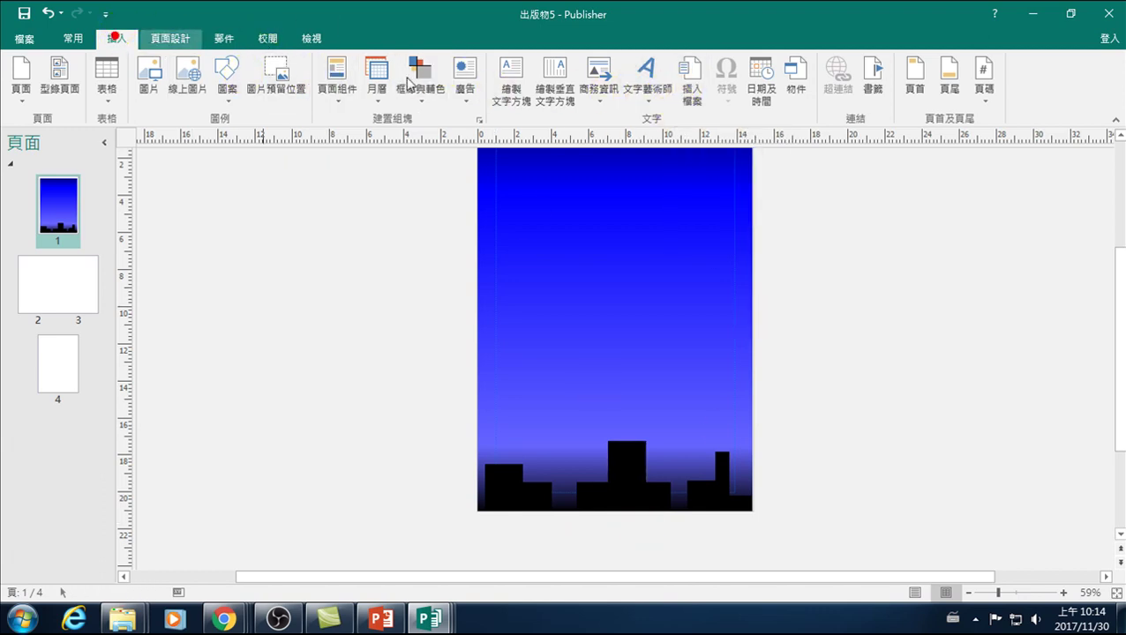
pyautogui.click(226, 75)
# Draw a small dark-gold square window with no outline on the left building
pyautogui.click(285, 137)
pyautogui.moveTo(342, 325); pyautogui.dragTo(348, 333)
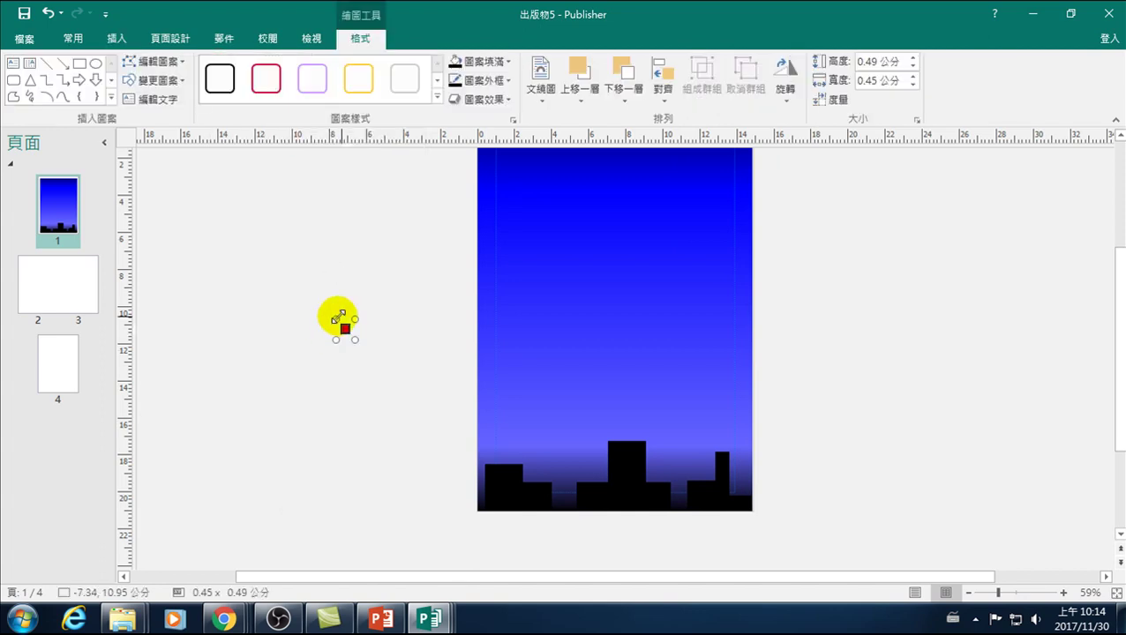
pyautogui.click(502, 62)
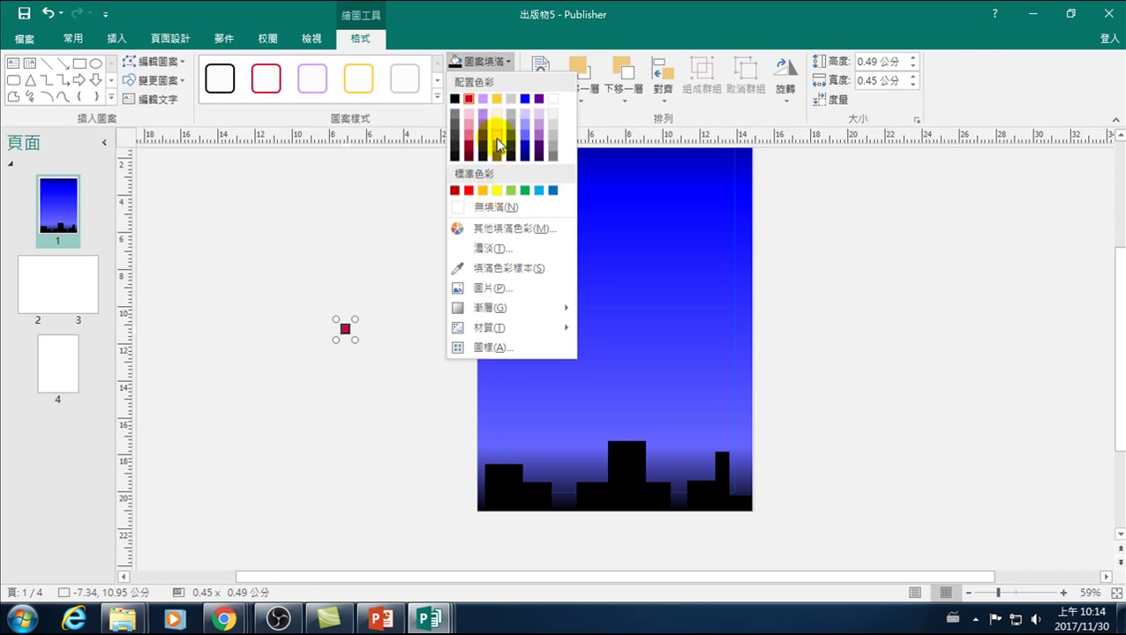
pyautogui.click(498, 139)
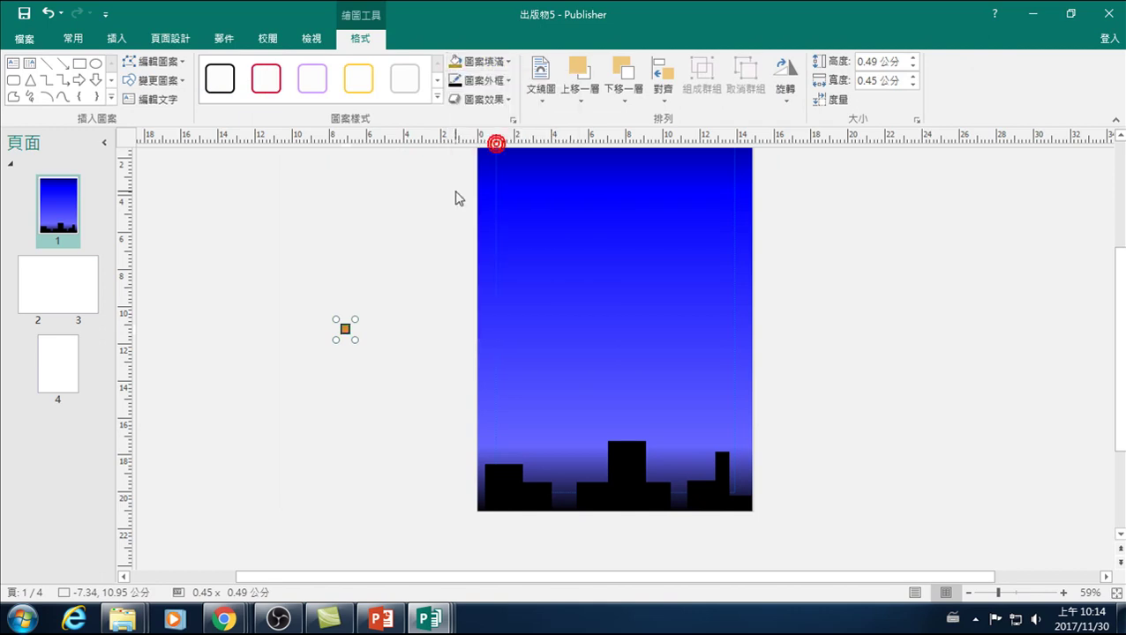
pyautogui.click(485, 80)
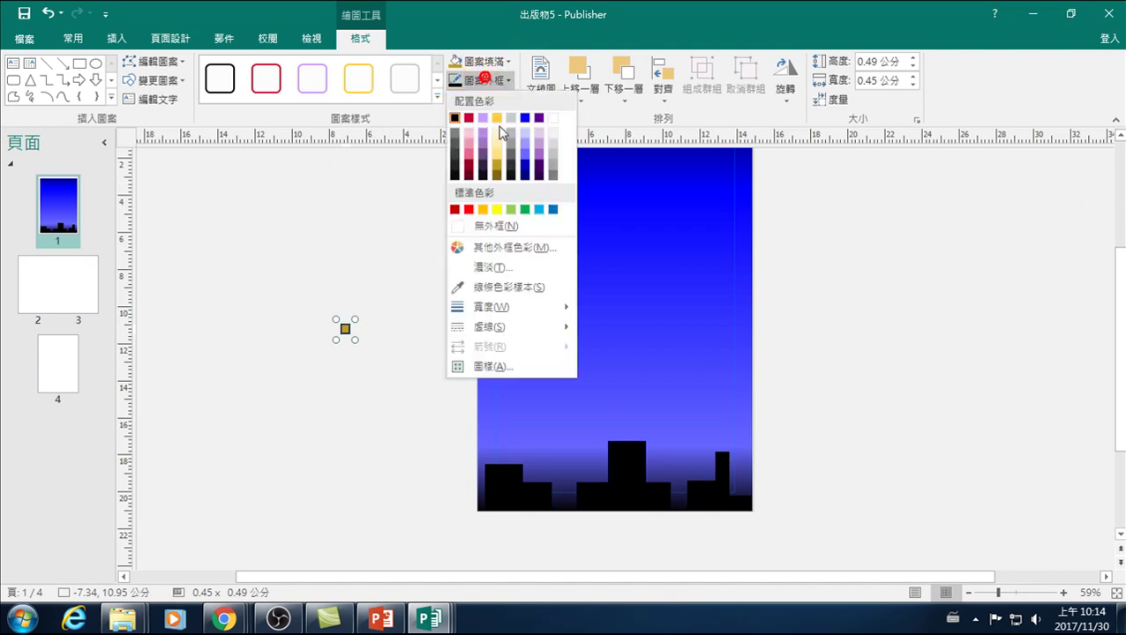
pyautogui.click(481, 227)
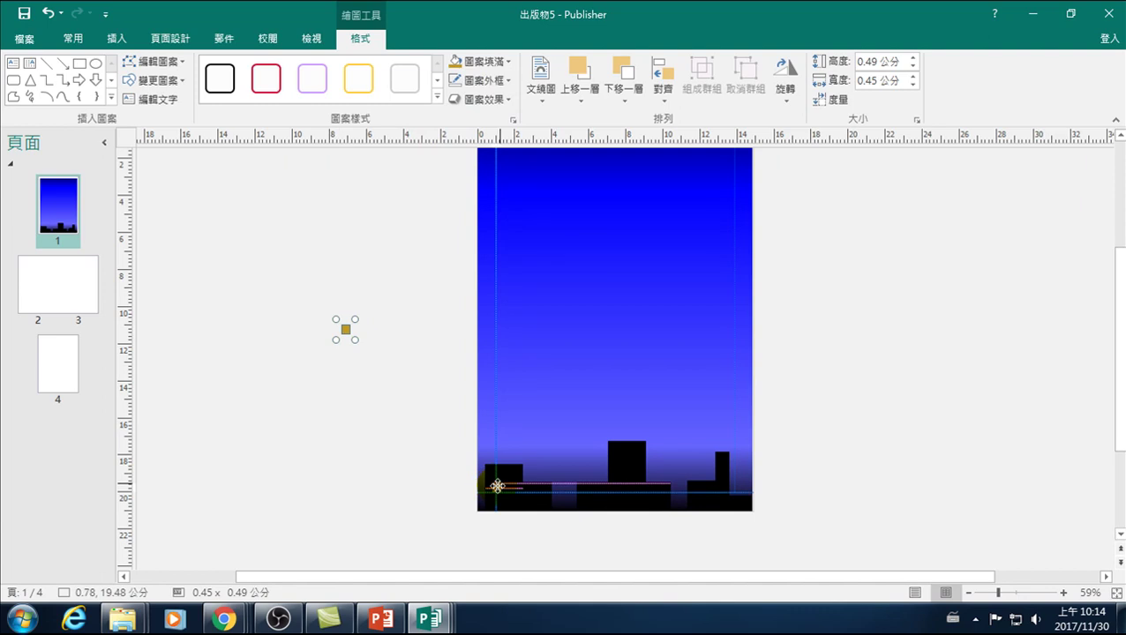
pyautogui.moveTo(421, 394); pyautogui.dragTo(500, 486)
pyautogui.click(504, 490)
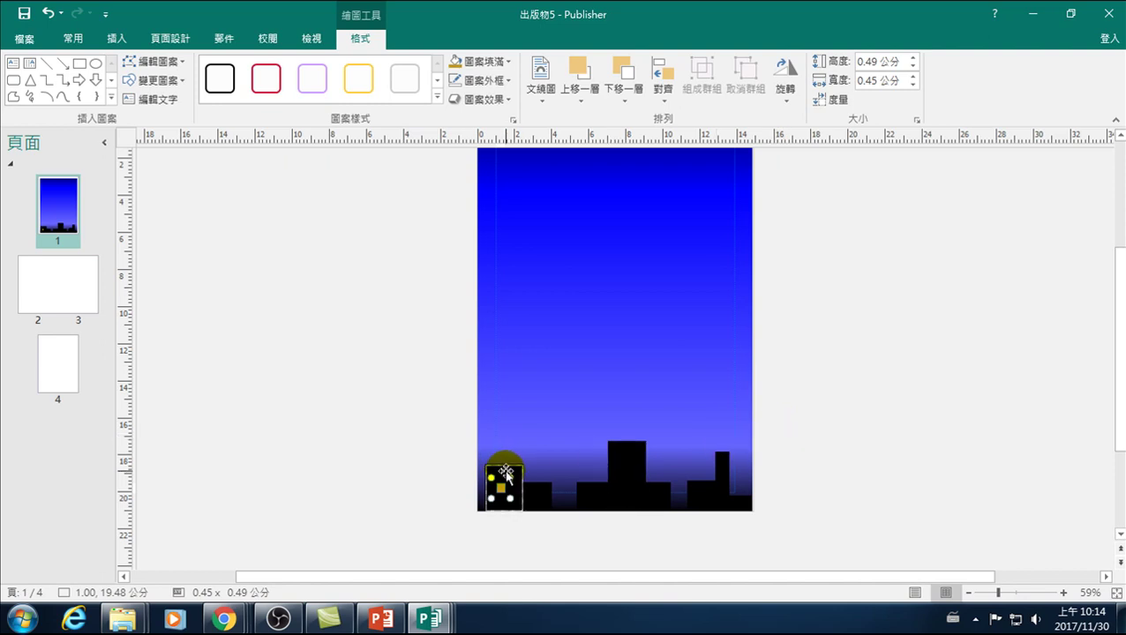
# Copy the window onto the middle buildings with yellow and lighter yellow fills
pyautogui.moveTo(506, 474)
pyautogui.mouseDown()
pyautogui.moveTo(505, 494)
pyautogui.moveTo(629, 475)
pyautogui.mouseUp()
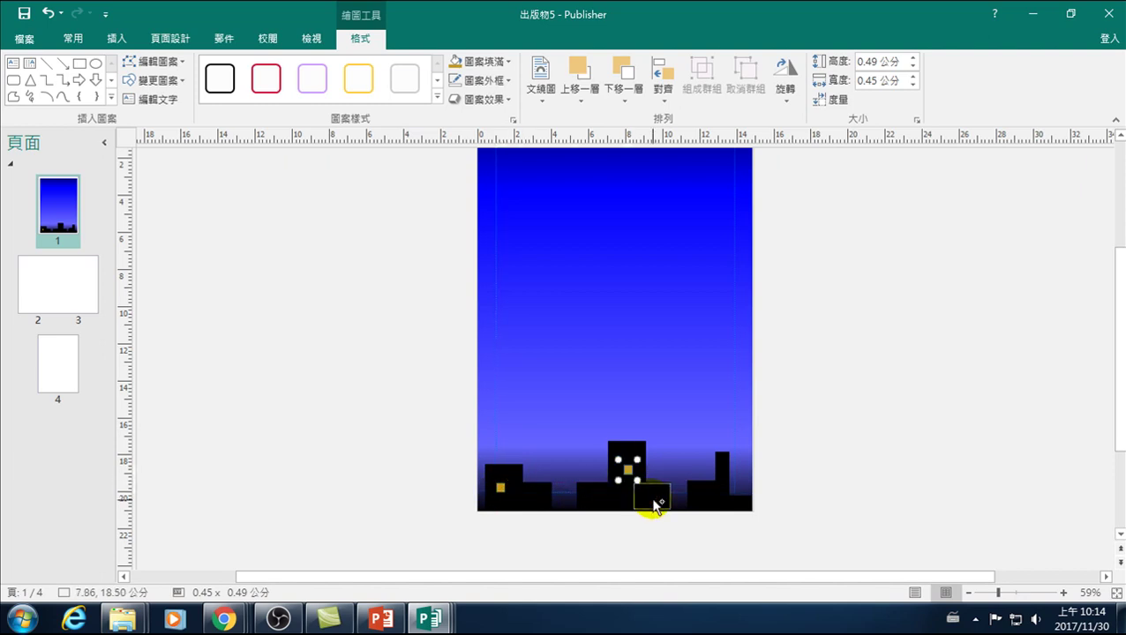
pyautogui.click(493, 61)
pyautogui.click(498, 168)
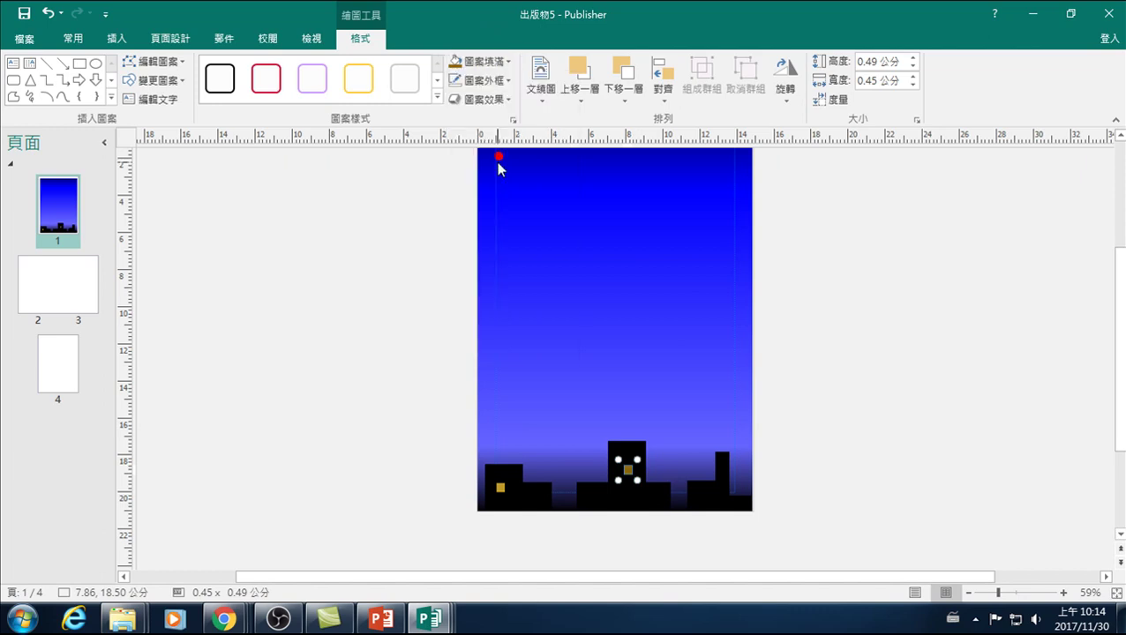
pyautogui.moveTo(631, 482); pyautogui.dragTo(649, 488)
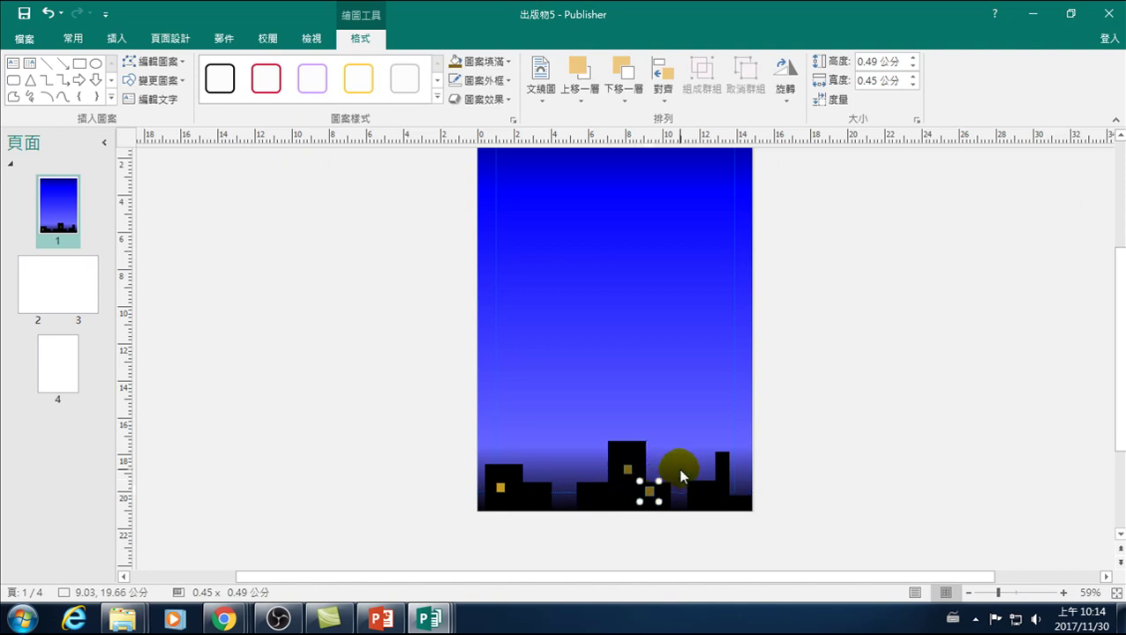
pyautogui.click(478, 60)
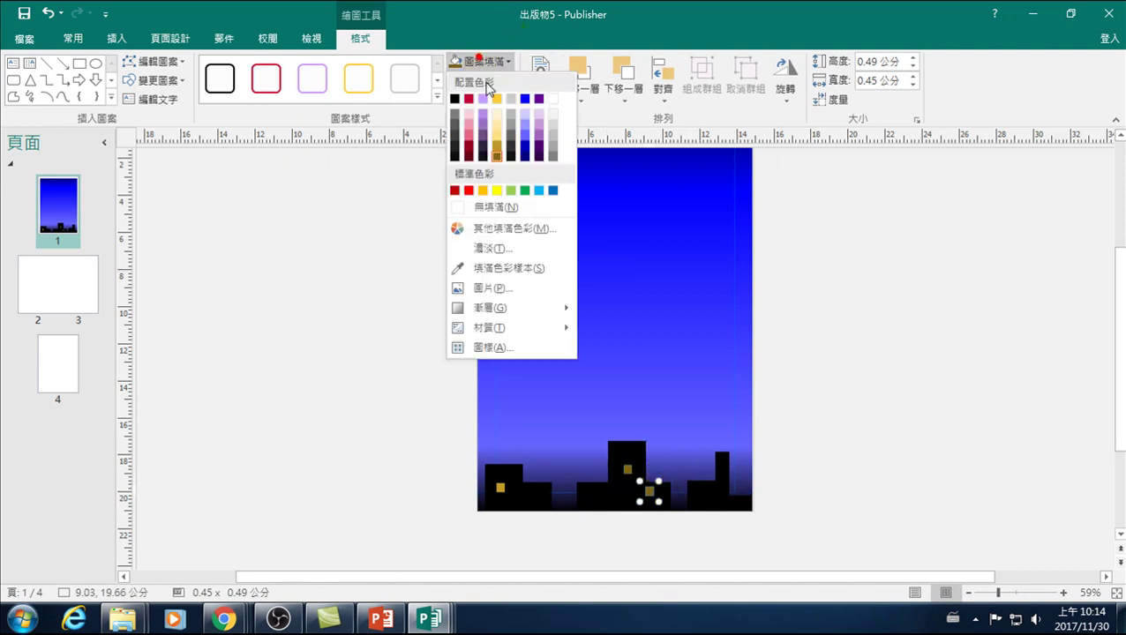
pyautogui.click(497, 127)
# Place a gold-filled window copy on the tall right building
pyautogui.moveTo(649, 489)
pyautogui.mouseDown()
pyautogui.moveTo(727, 492)
pyautogui.moveTo(721, 468)
pyautogui.mouseUp()
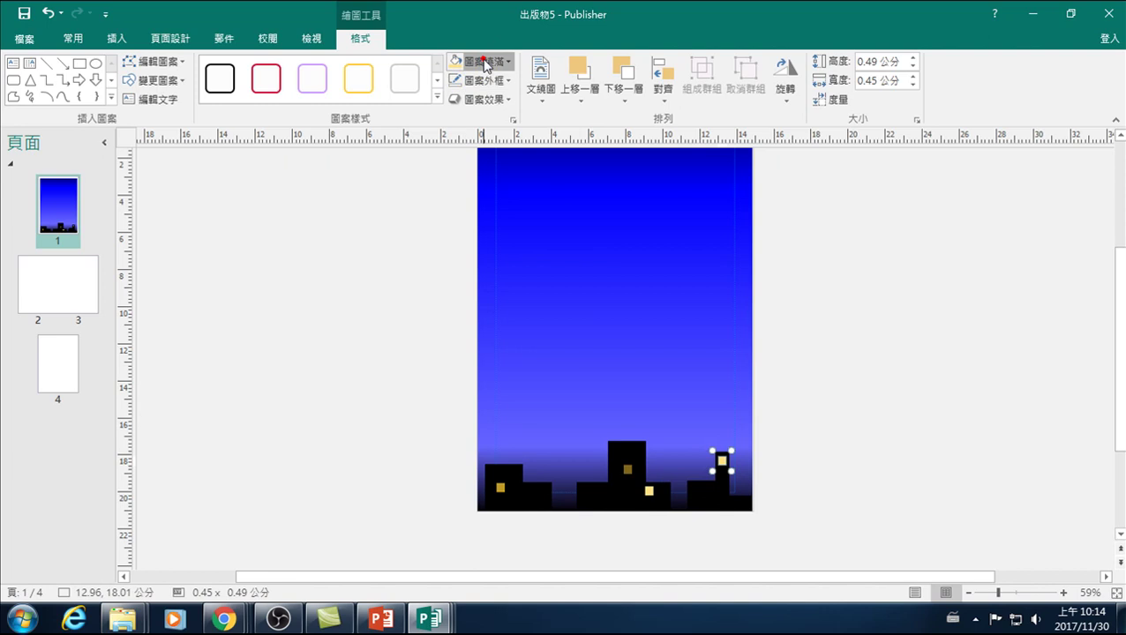
pyautogui.click(481, 62)
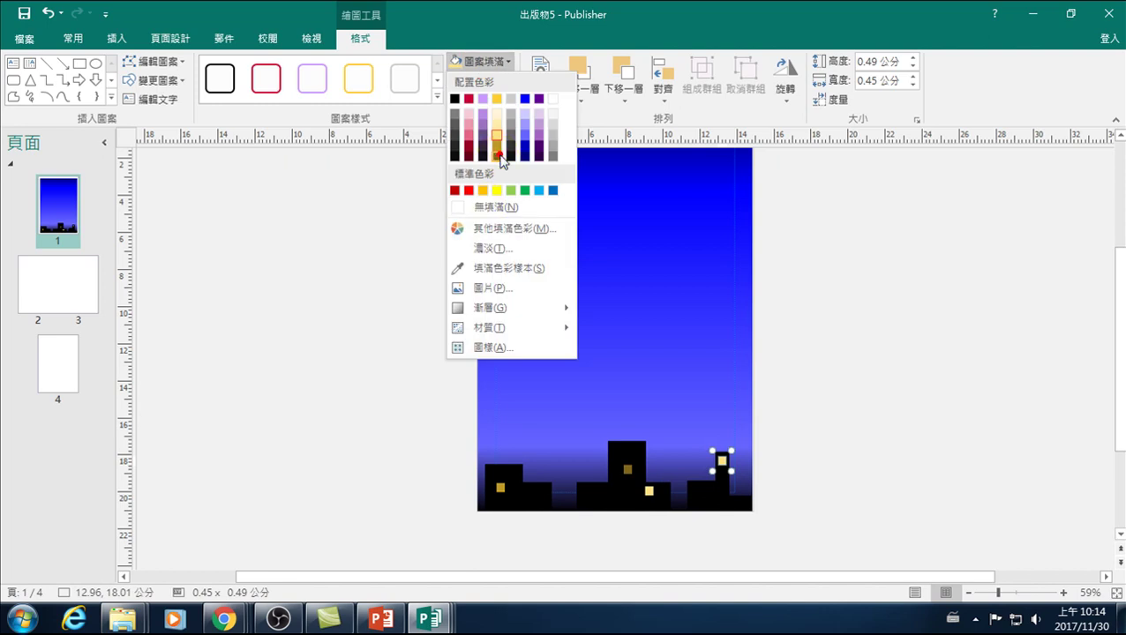
pyautogui.click(498, 150)
pyautogui.click(785, 446)
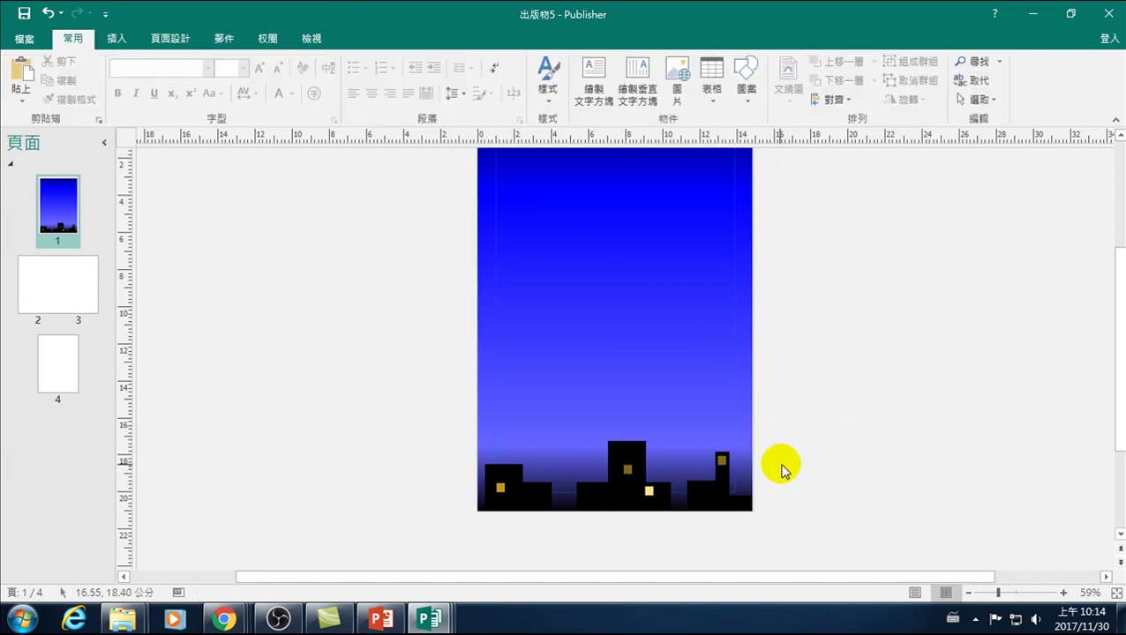
pyautogui.moveTo(720, 476)
pyautogui.mouseDown()
pyautogui.moveTo(696, 473)
pyautogui.moveTo(836, 422)
pyautogui.mouseUp()
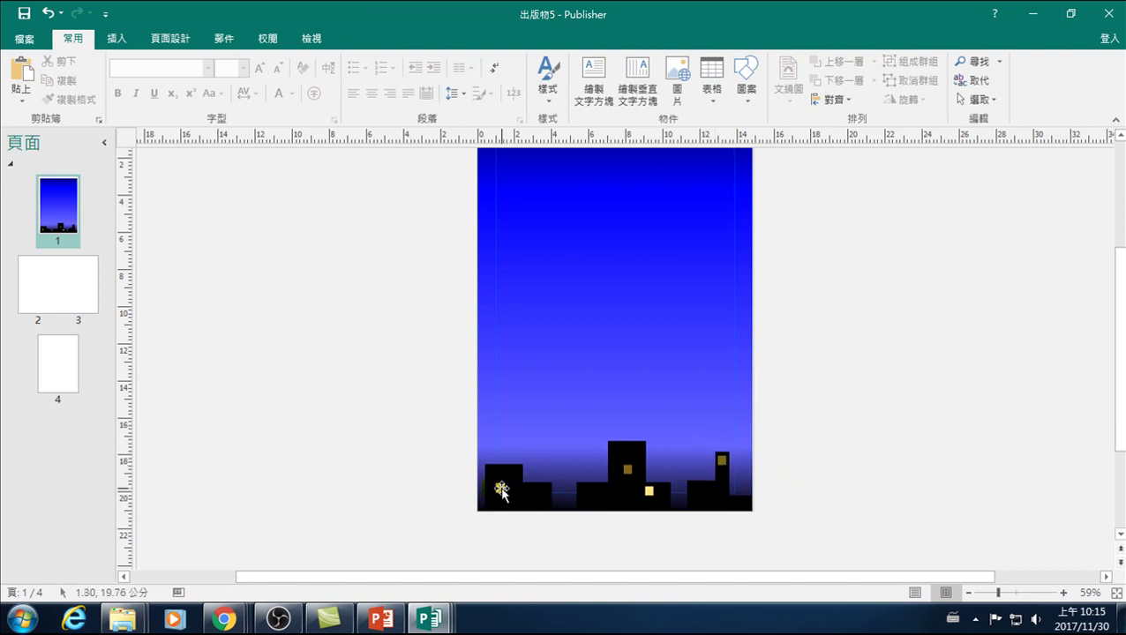
pyautogui.click(500, 488)
pyautogui.click(337, 437)
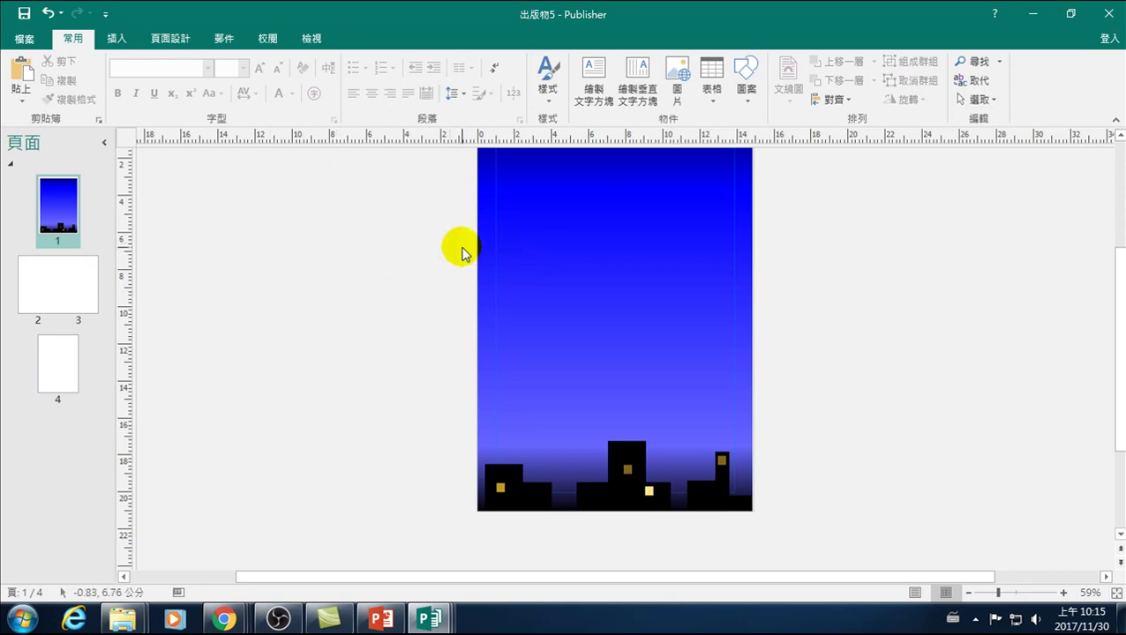
pyautogui.click(720, 496)
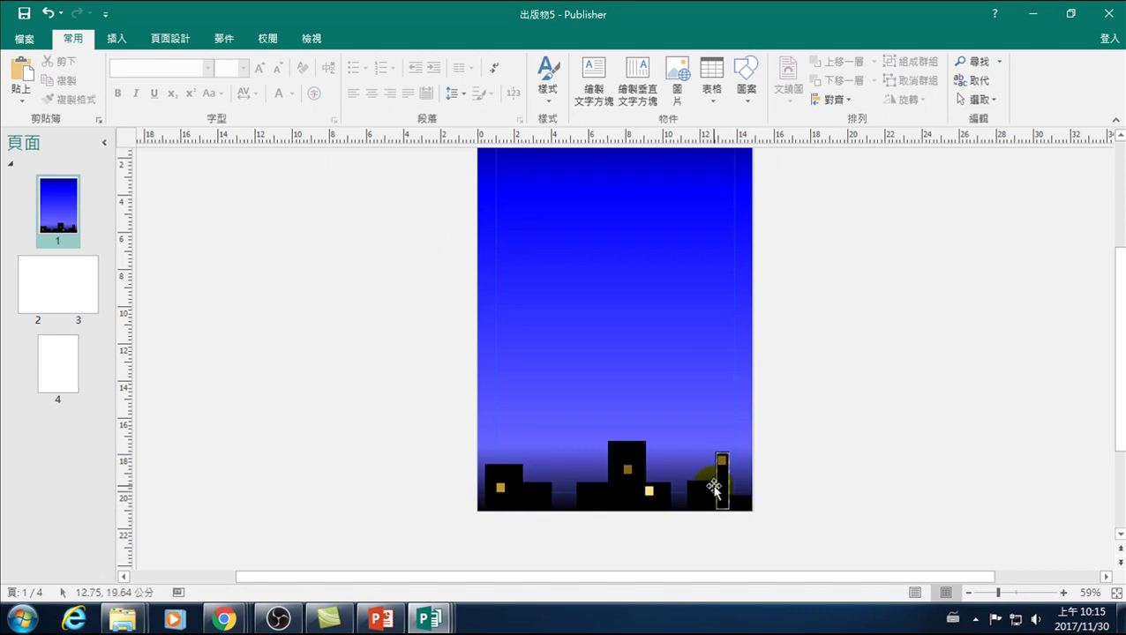
pyautogui.click(707, 484)
pyautogui.click(801, 527)
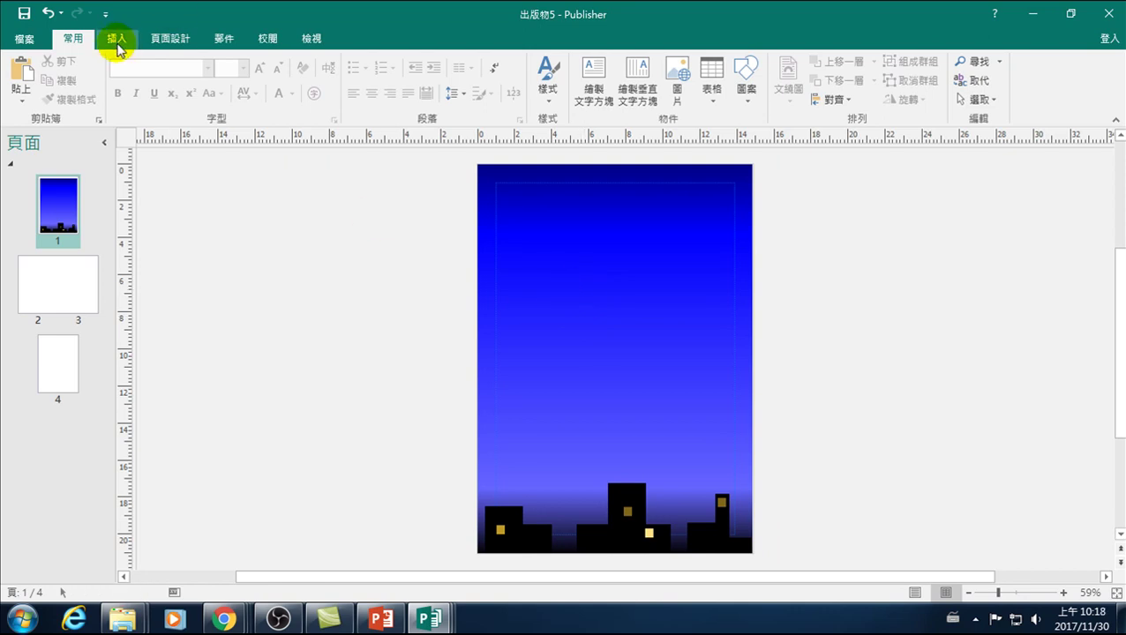
# Draw a large circle and position it at the top centre of the cover
pyautogui.click(117, 42)
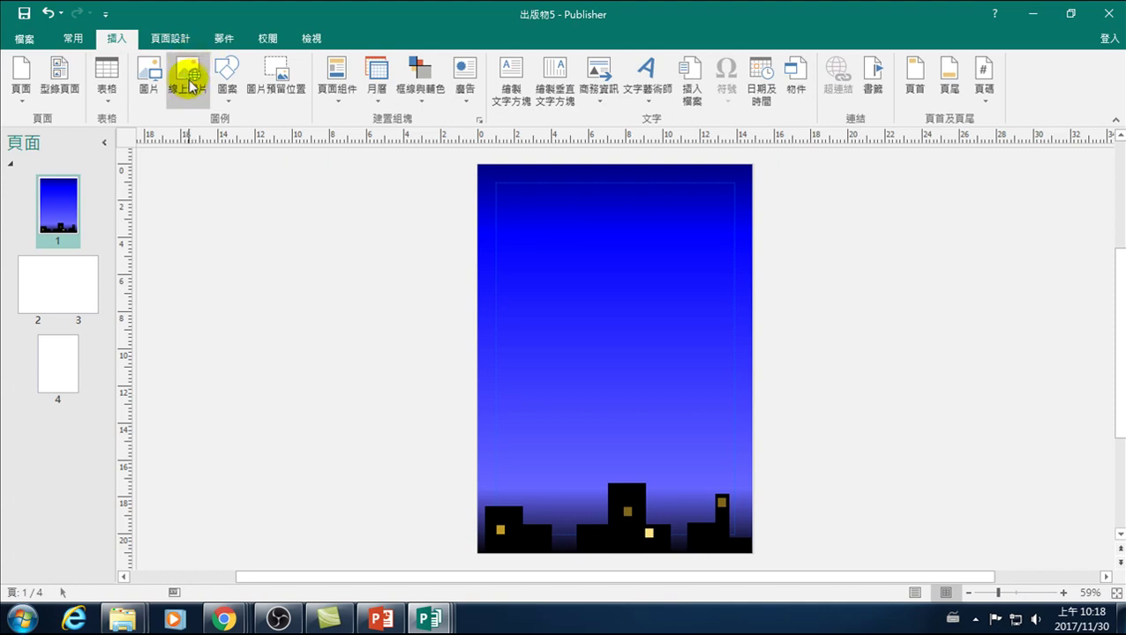
pyautogui.click(222, 71)
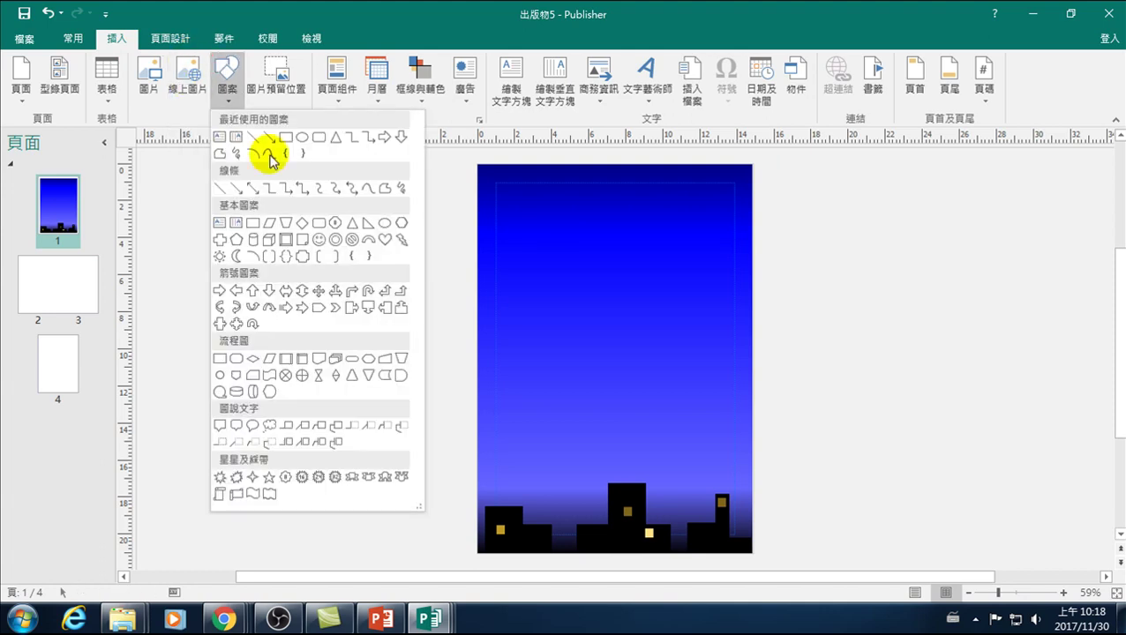
pyautogui.click(304, 138)
pyautogui.moveTo(581, 235); pyautogui.dragTo(788, 372)
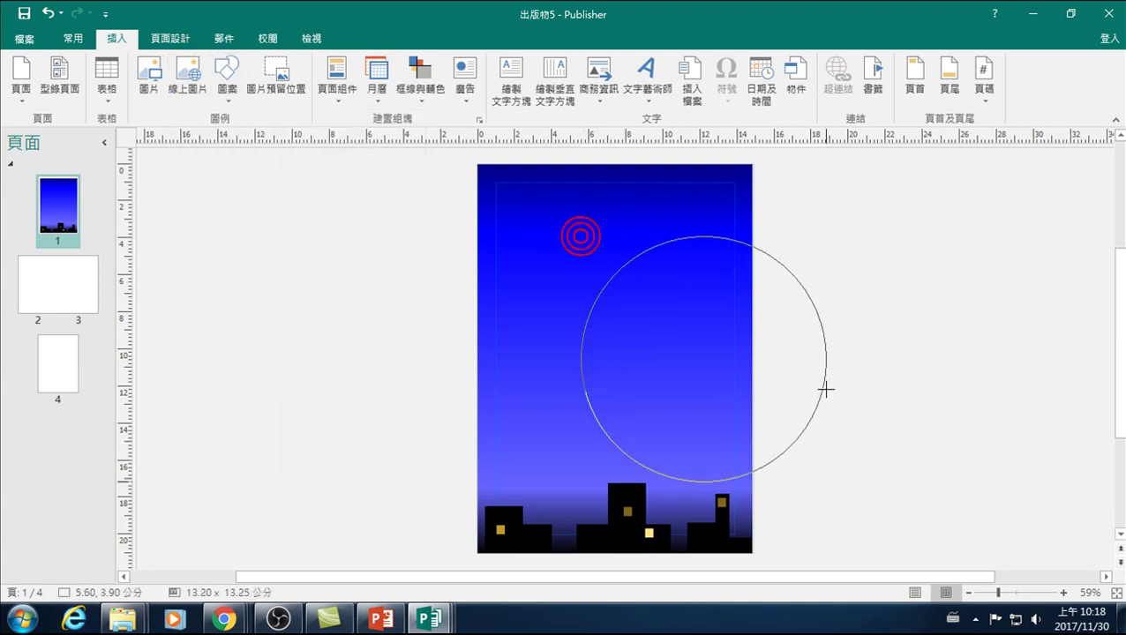
pyautogui.moveTo(692, 352); pyautogui.dragTo(640, 211)
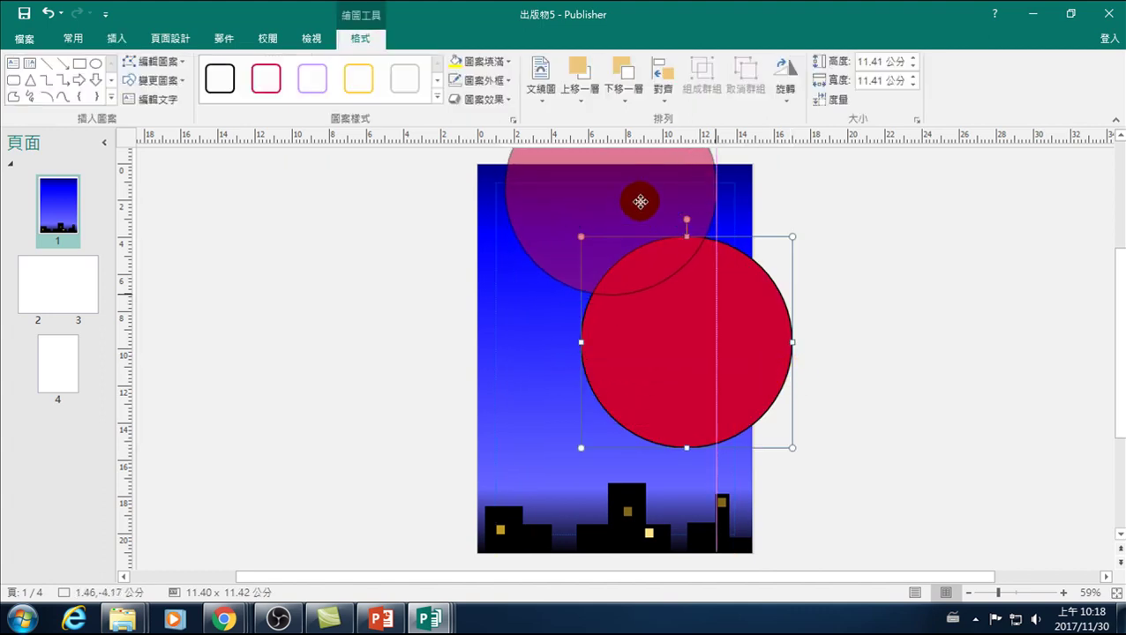
pyautogui.moveTo(639, 210); pyautogui.dragTo(639, 198)
pyautogui.moveTo(646, 208); pyautogui.dragTo(655, 219)
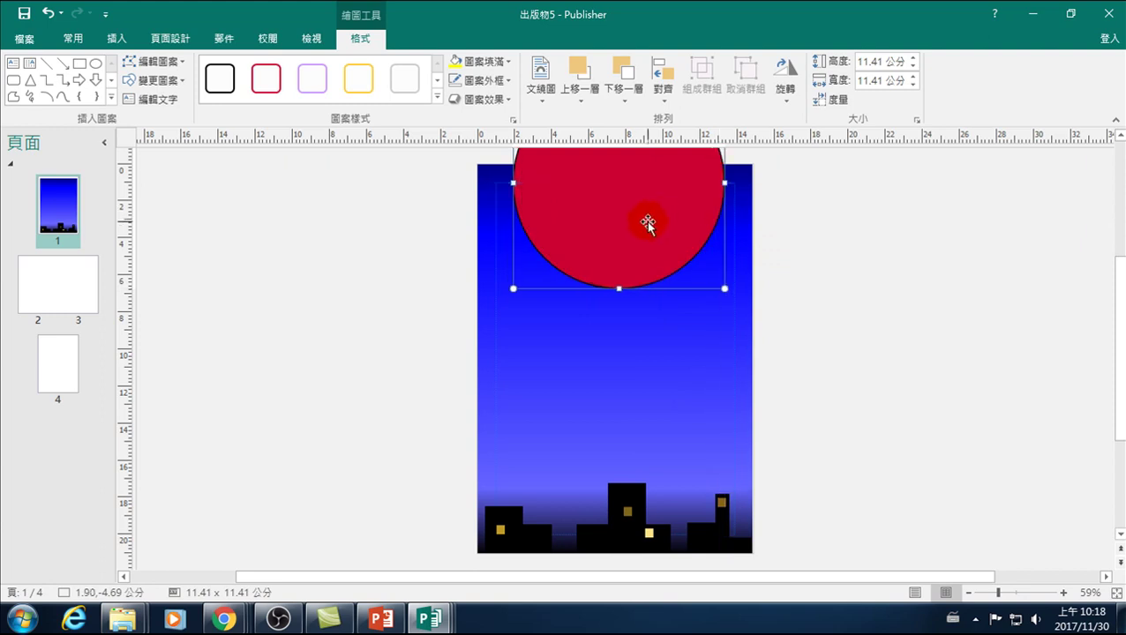
# Fill the circle yellow and remove its outline
pyautogui.click(456, 62)
pyautogui.click(455, 80)
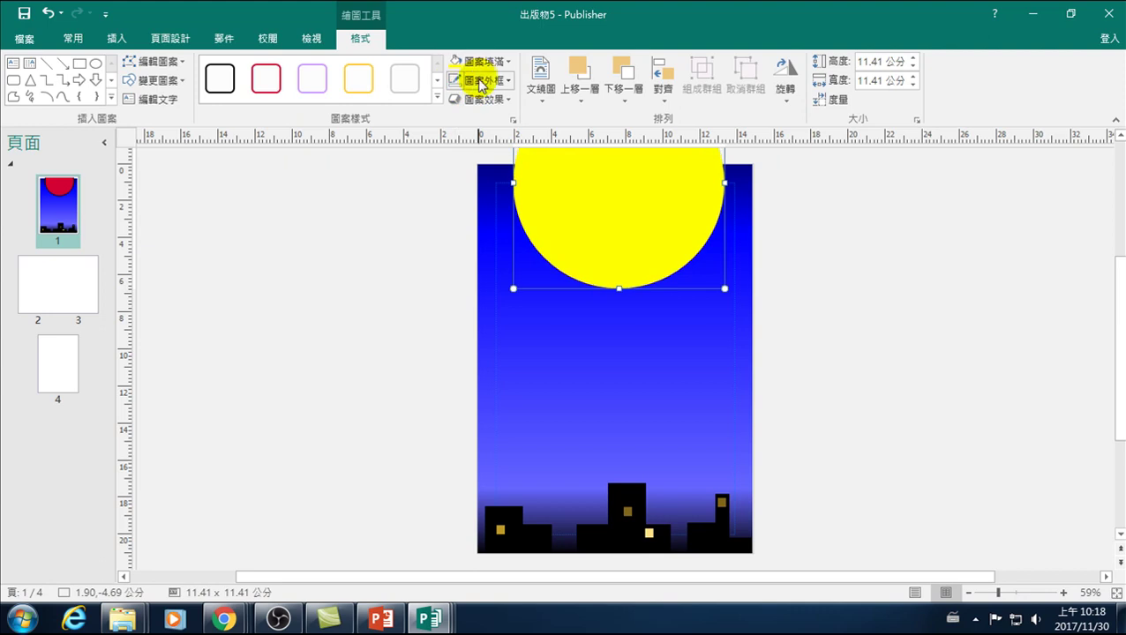
pyautogui.click(480, 84)
pyautogui.click(472, 224)
pyautogui.click(954, 335)
# Give the moon 25 pt soft edges and shift it slightly right
pyautogui.doubleClick(631, 217)
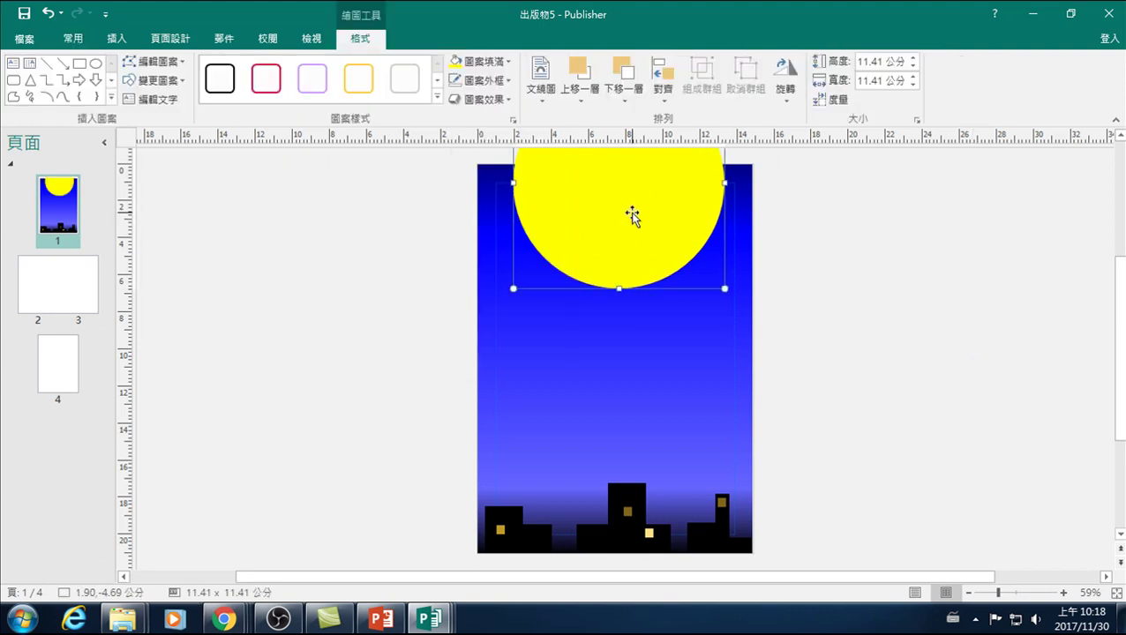
pyautogui.click(481, 89)
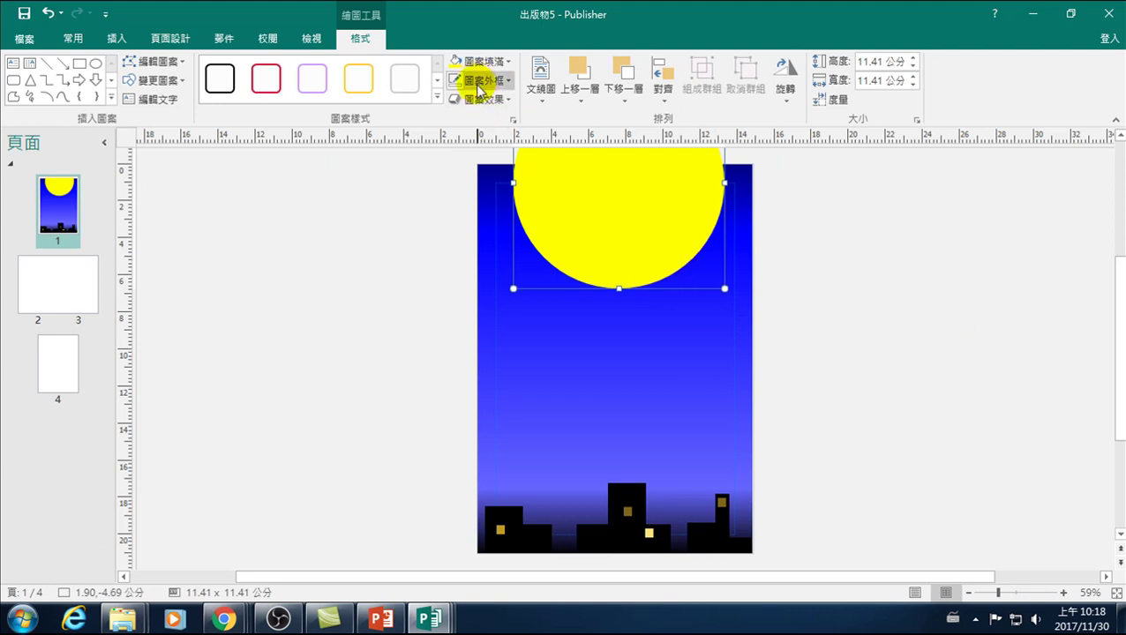
pyautogui.click(483, 99)
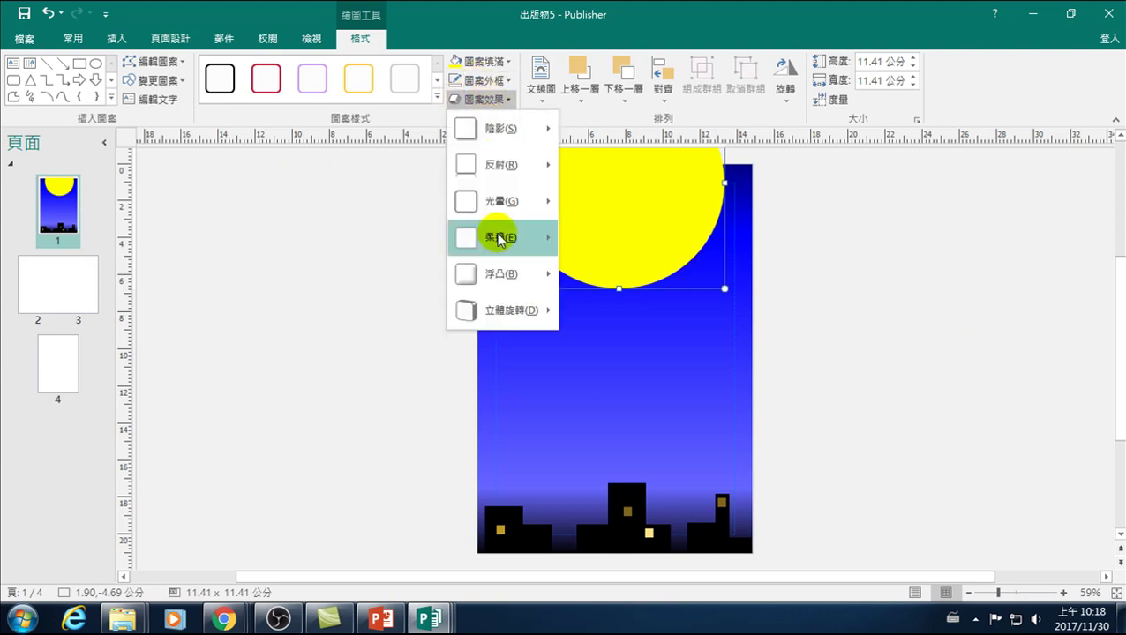
pyautogui.moveTo(500, 237)
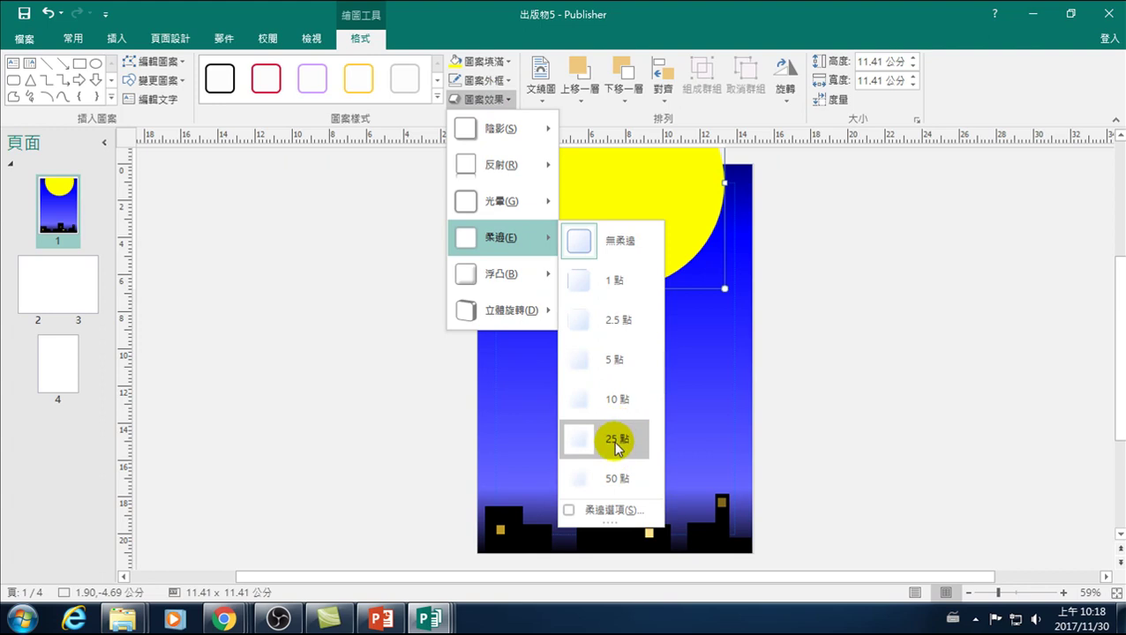
pyautogui.click(615, 448)
pyautogui.click(843, 313)
pyautogui.click(617, 226)
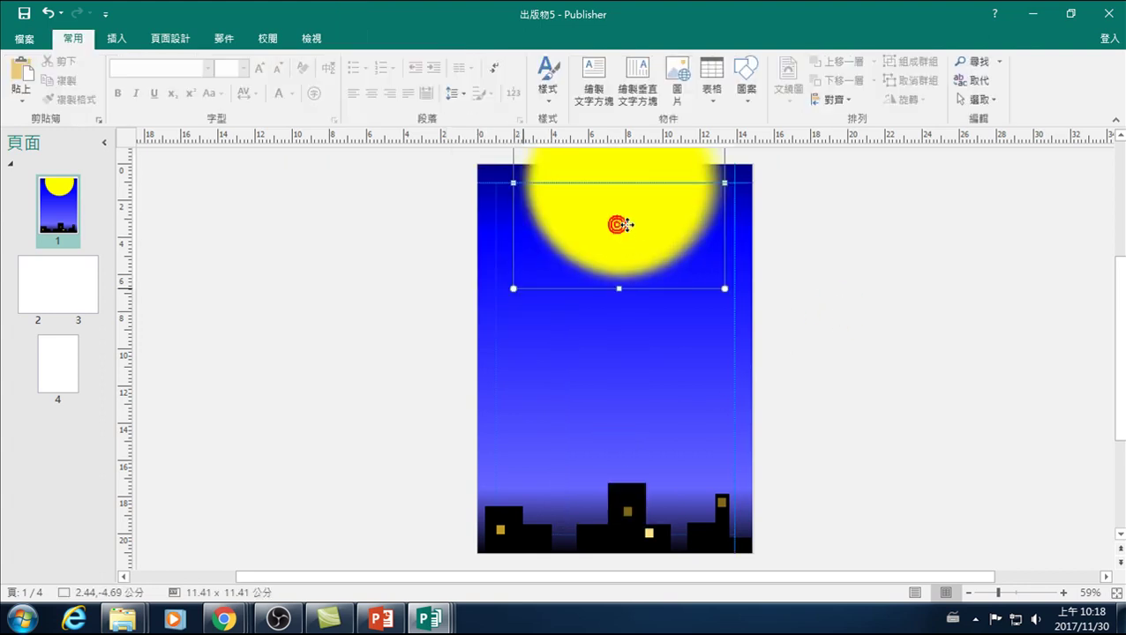
pyautogui.moveTo(620, 225); pyautogui.dragTo(642, 236)
pyautogui.click(838, 260)
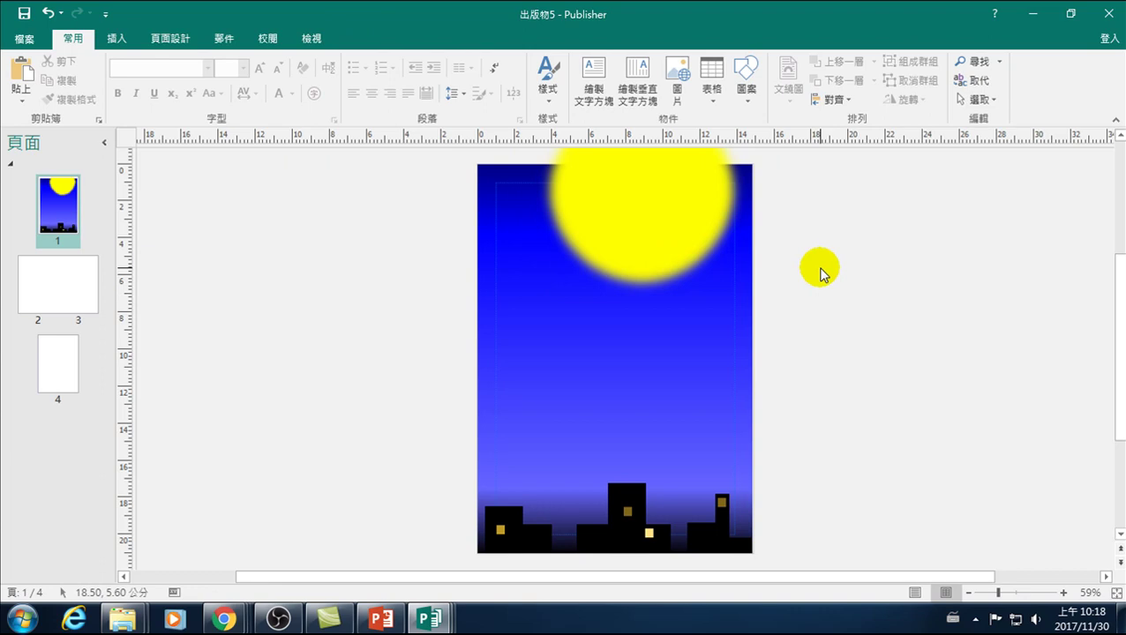
# Undo the moon's last change and reapply a gentler soft edge to it
pyautogui.click(661, 234)
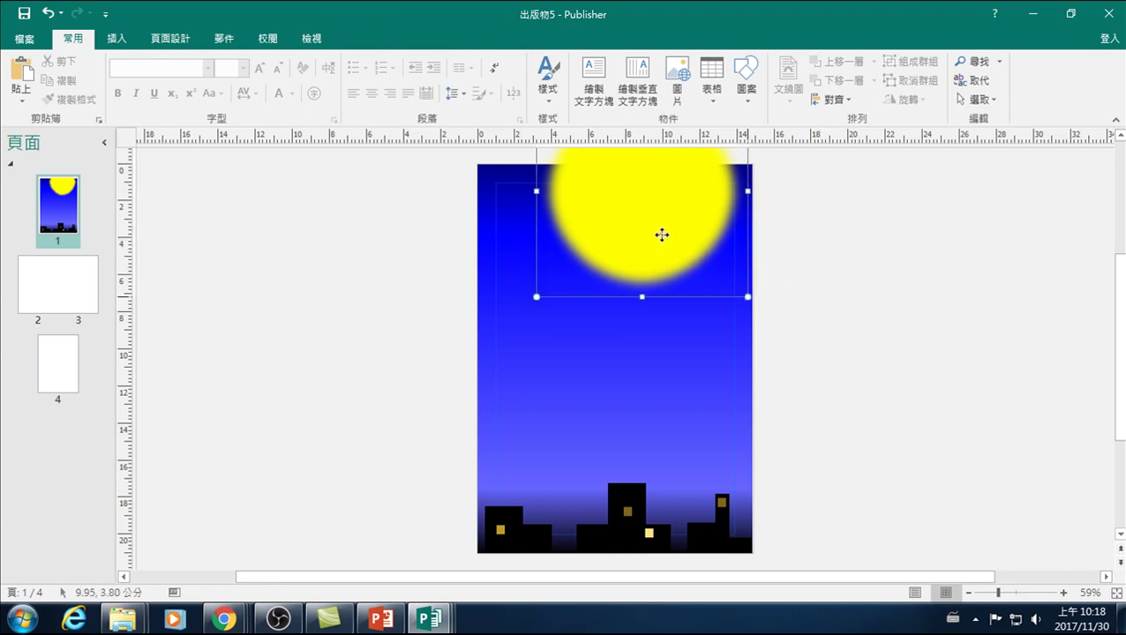
pyautogui.moveTo(715, 269); pyautogui.dragTo(692, 264)
pyautogui.hotkey('ctrl', 'z')
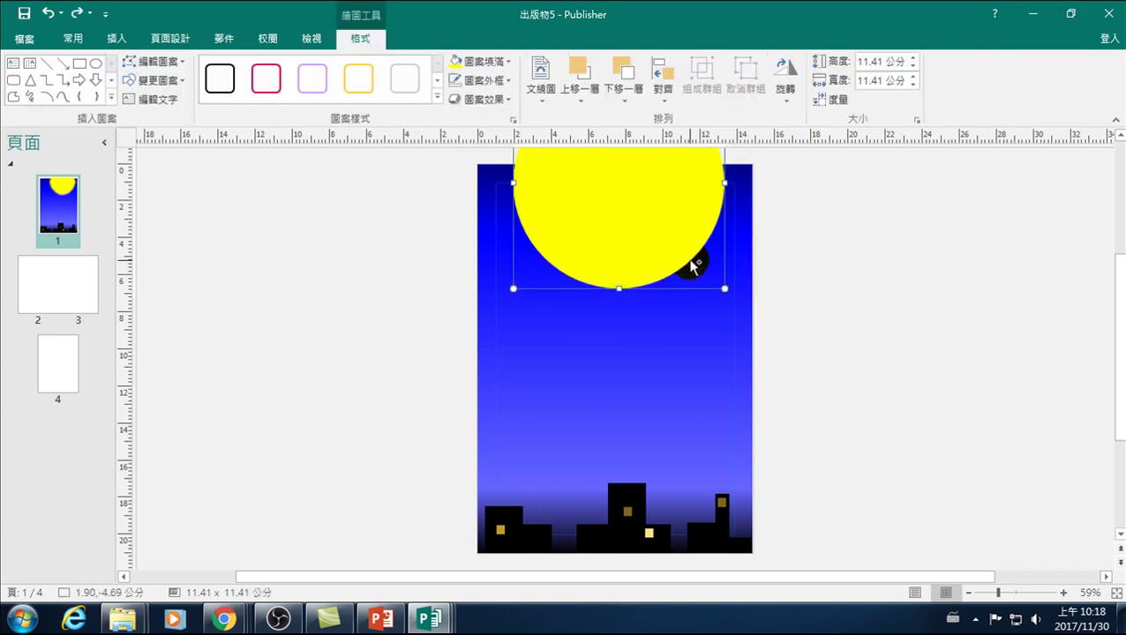
pyautogui.click(481, 99)
pyautogui.moveTo(501, 237)
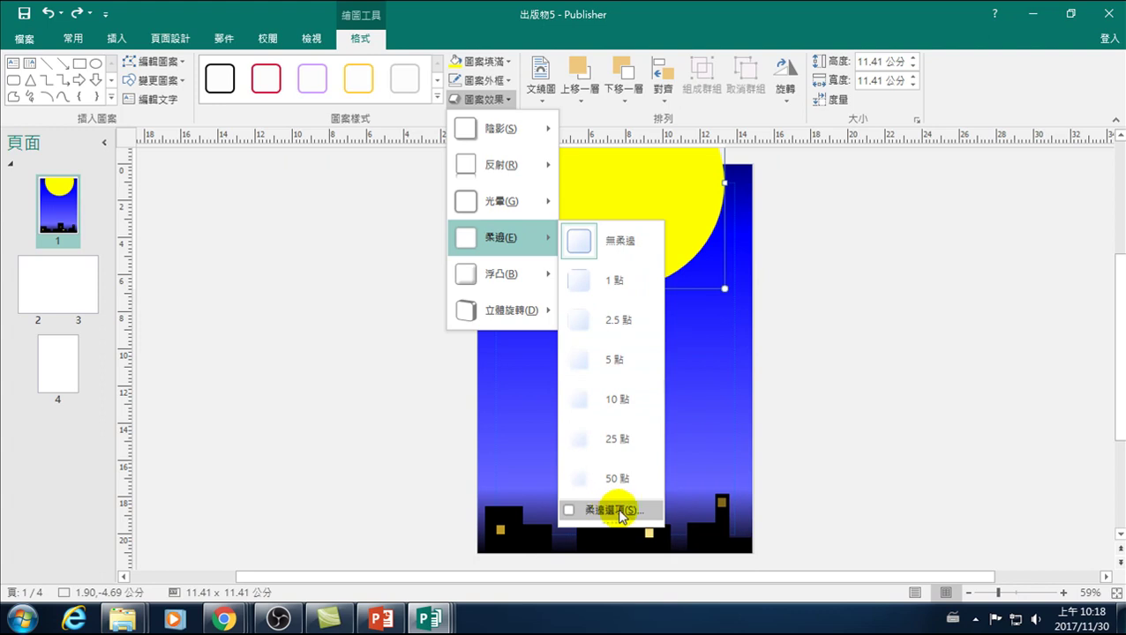
pyautogui.click(617, 401)
pyautogui.click(876, 283)
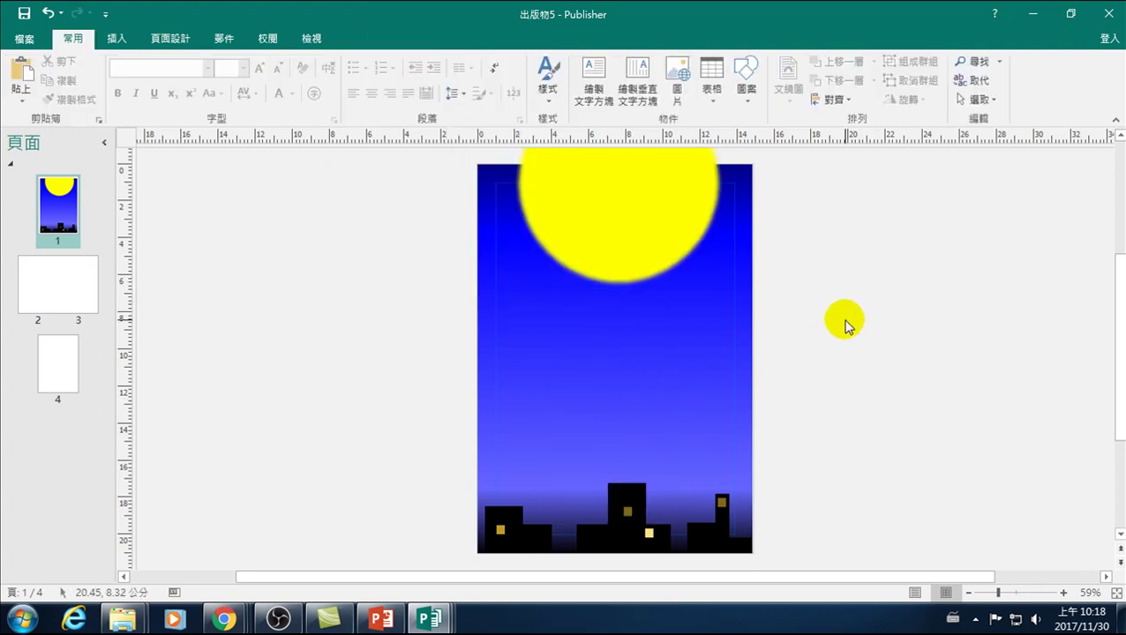
pyautogui.click(832, 275)
pyautogui.click(409, 269)
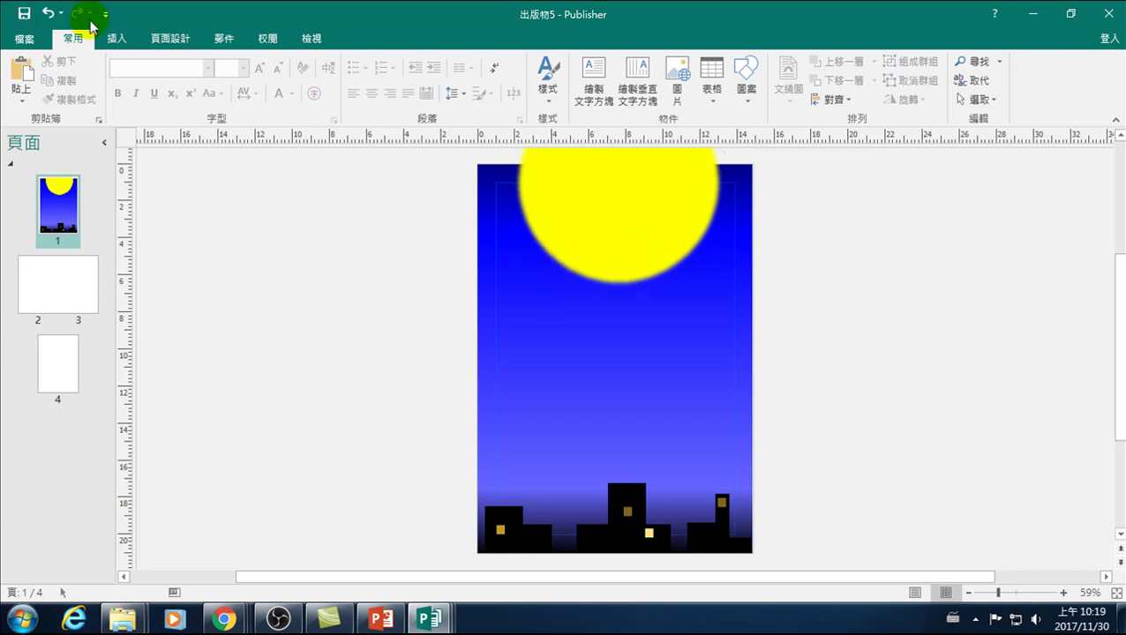
pyautogui.click(116, 38)
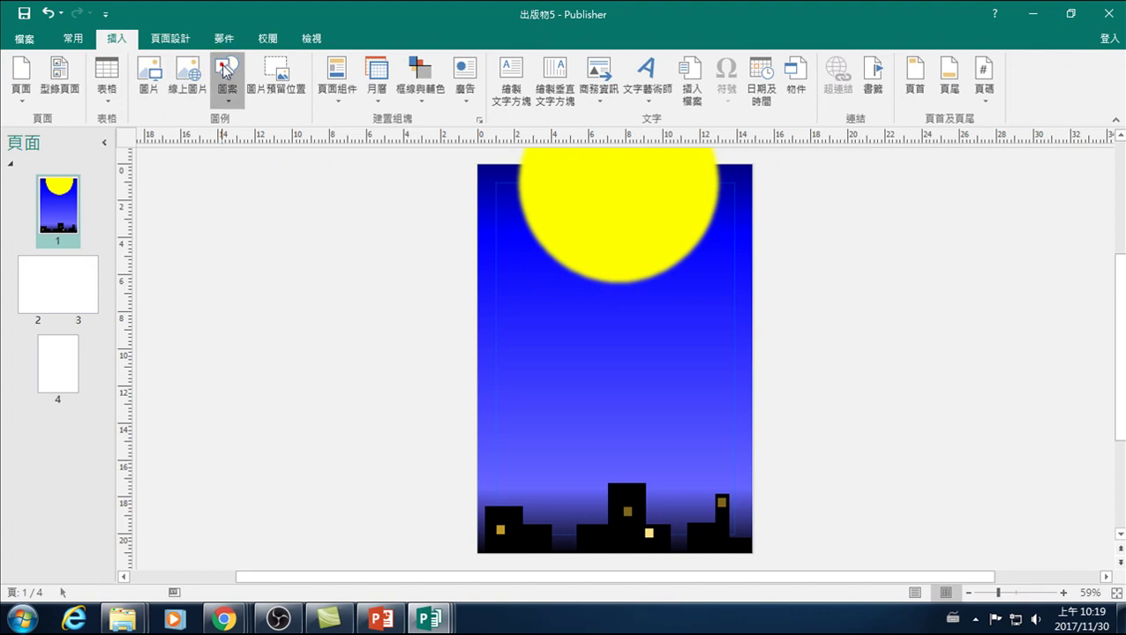
# Draw a red oval beside the page and duplicate it below the cluster
pyautogui.click(226, 84)
pyautogui.click(301, 137)
pyautogui.moveTo(221, 224)
pyautogui.mouseDown()
pyautogui.moveTo(305, 260)
pyautogui.moveTo(248, 259)
pyautogui.moveTo(316, 281)
pyautogui.mouseUp()
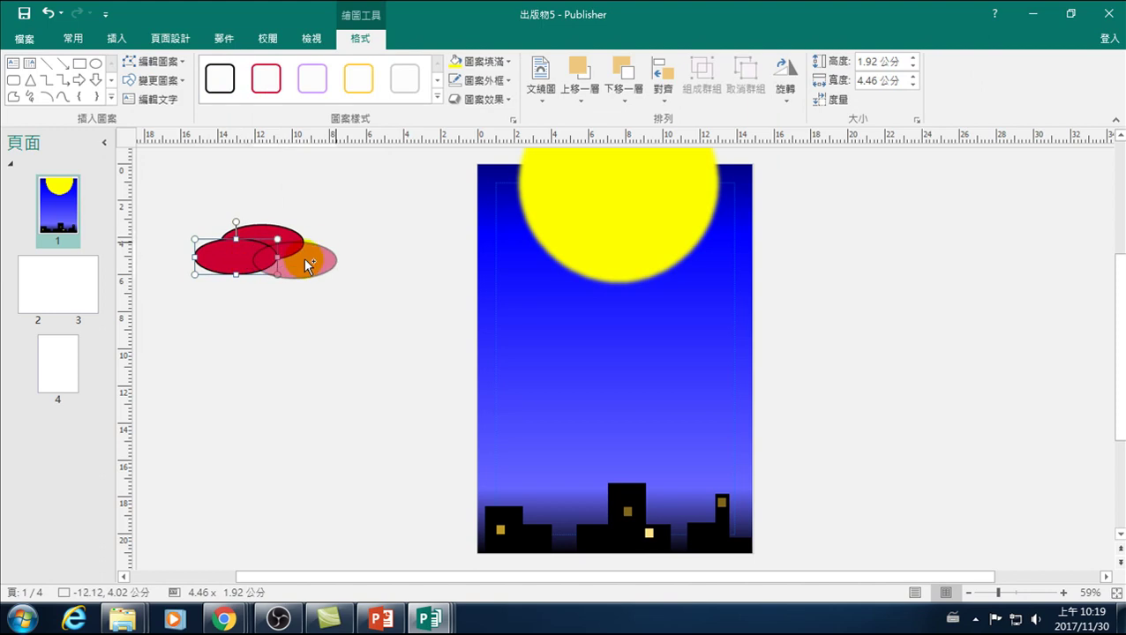
pyautogui.moveTo(317, 281); pyautogui.dragTo(281, 303)
pyautogui.click(344, 342)
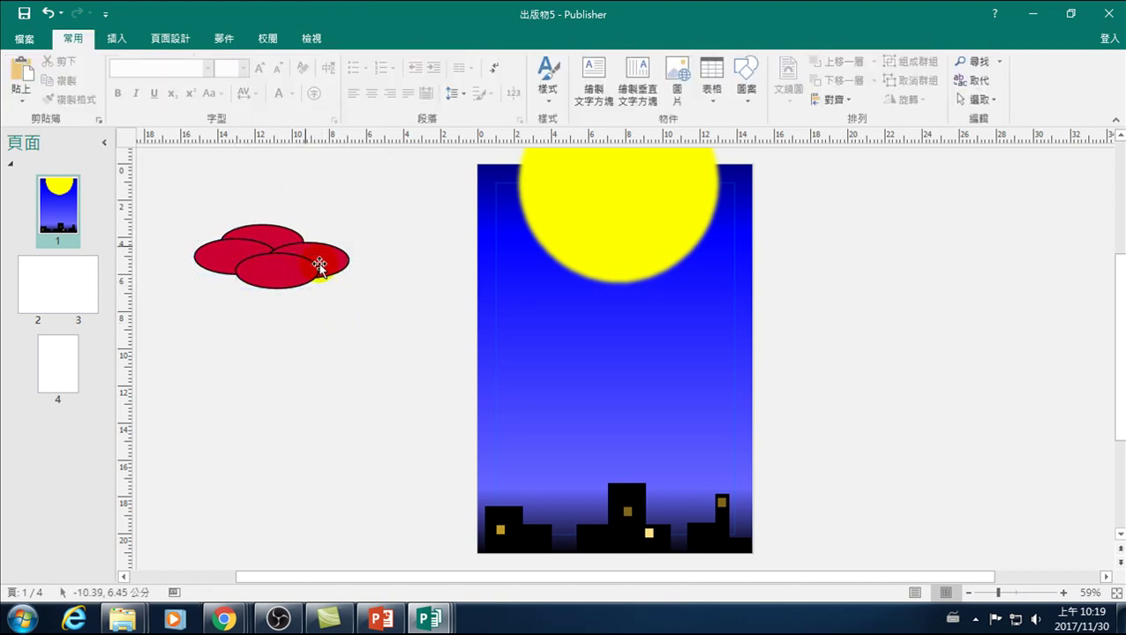
# Delete all the red ovals next to the page
pyautogui.moveTo(378, 313); pyautogui.dragTo(193, 231)
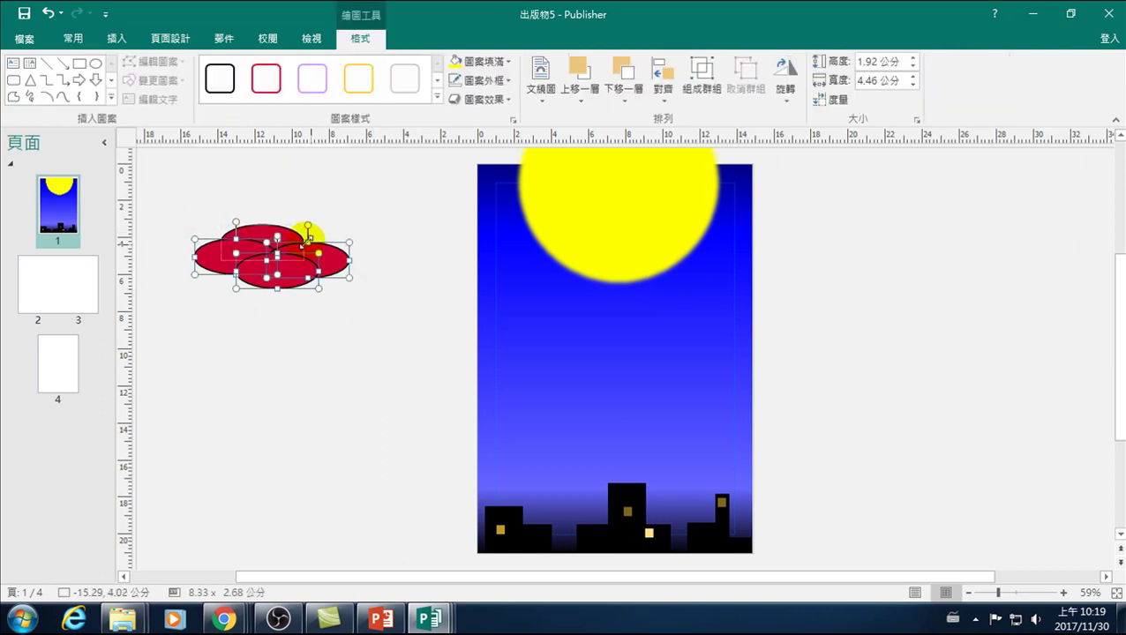
pyautogui.press('Delete')
pyautogui.click(262, 235)
pyautogui.press('Delete')
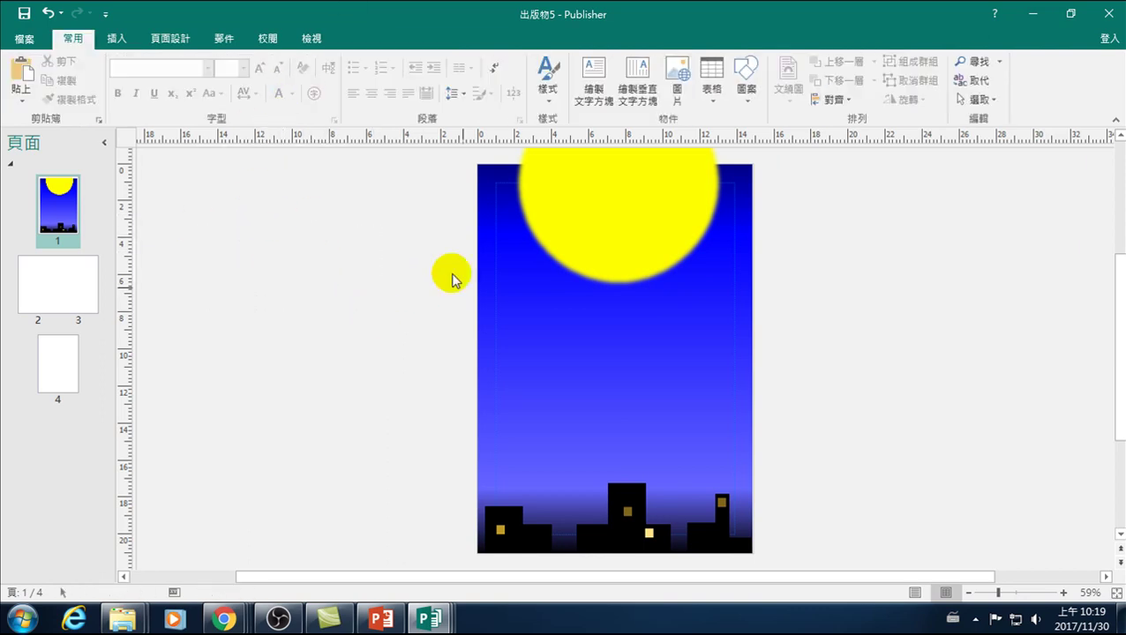
pyautogui.click(115, 40)
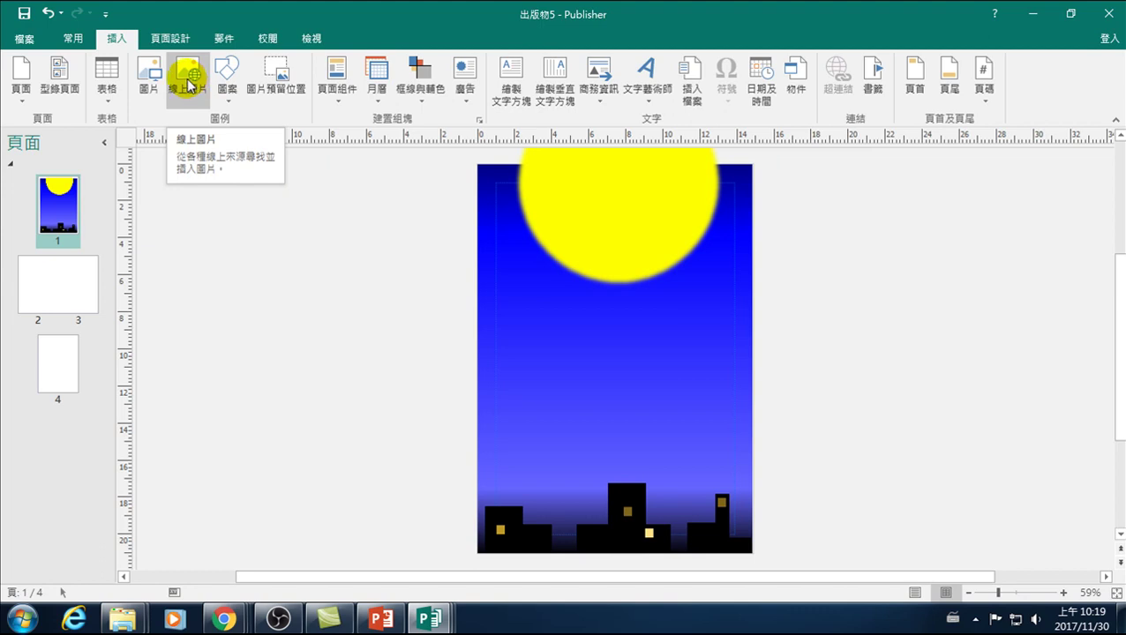
# Search online pictures for 'santa'
pyautogui.click(188, 84)
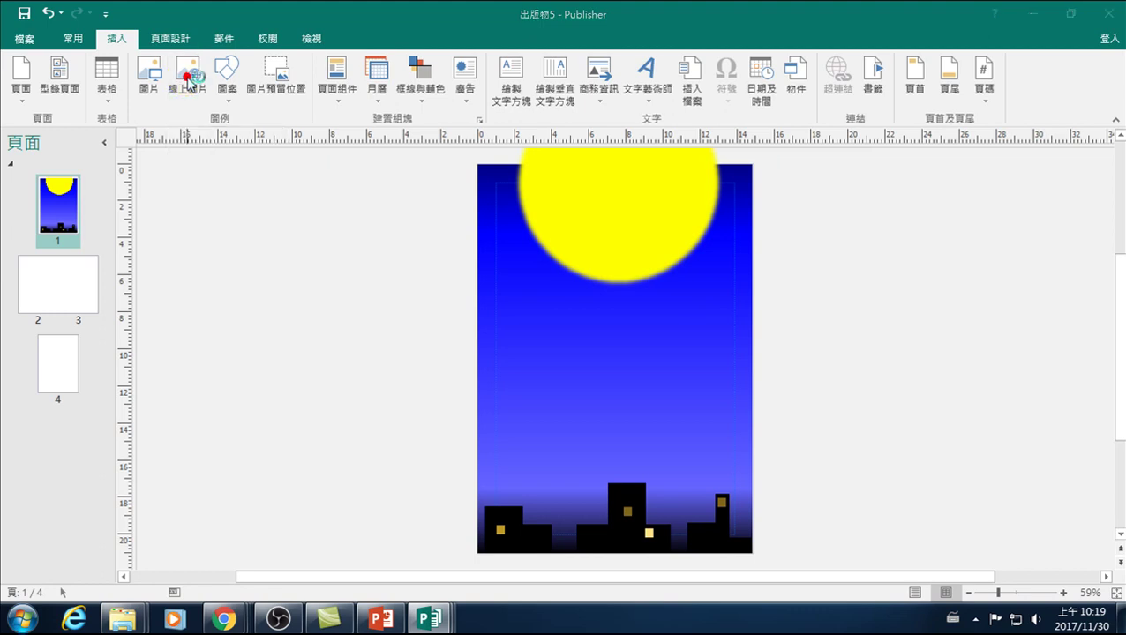
pyautogui.click(615, 213)
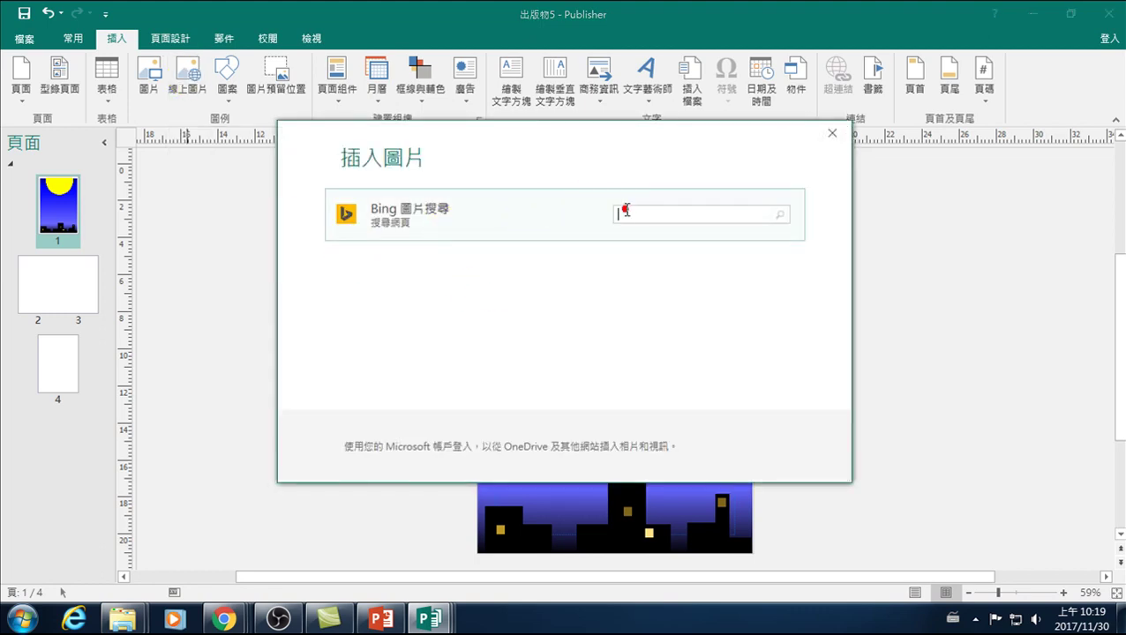
pyautogui.write('santa')
pyautogui.press('Return')
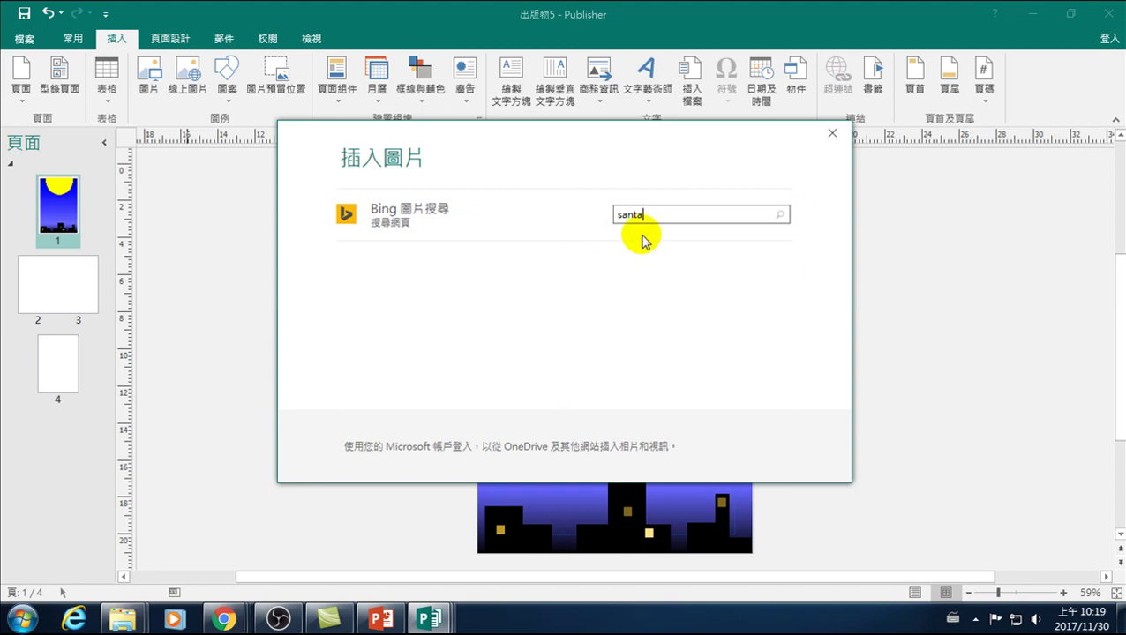
pyautogui.scroll(-1, 543, 273)
pyautogui.scroll(-1, 520, 300)
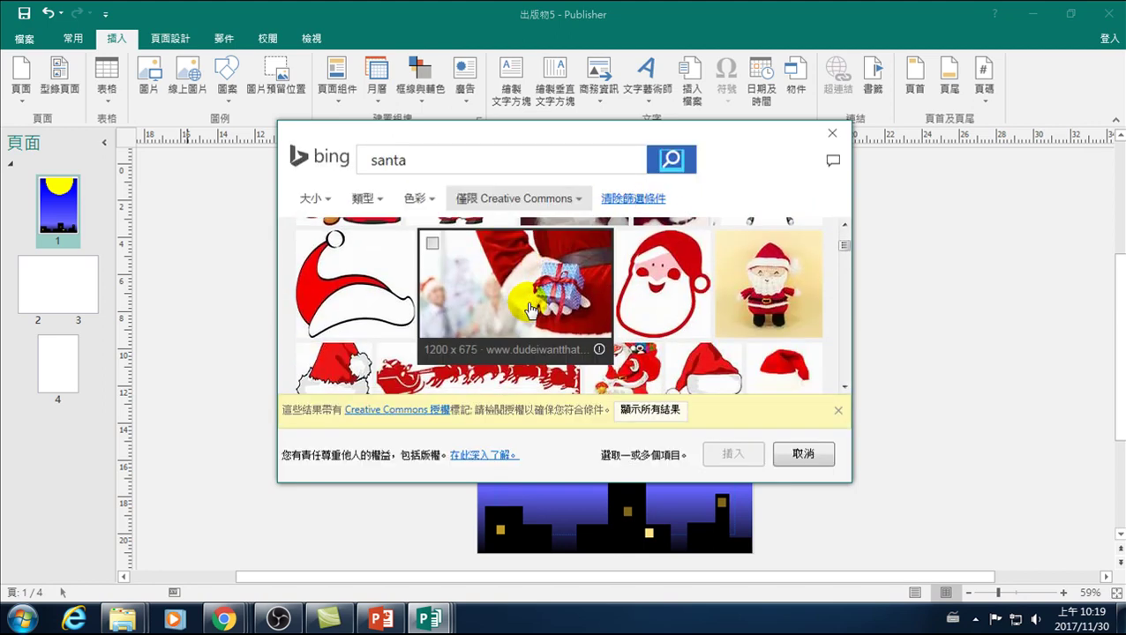
pyautogui.scroll(-1, 511, 314)
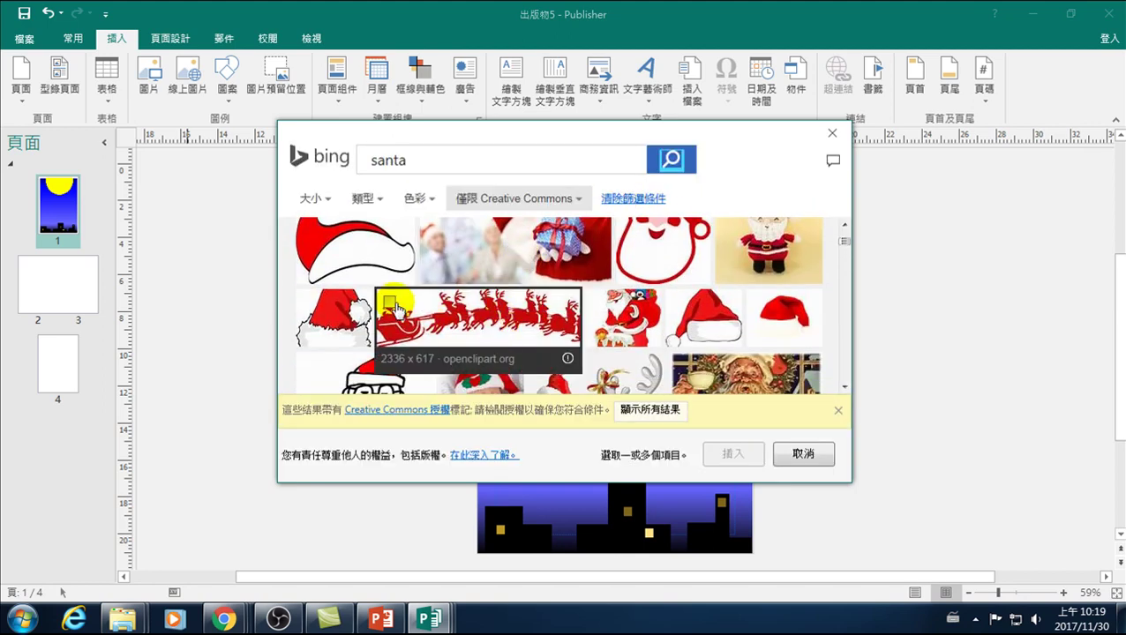
# Insert the red sleigh-and-reindeer picture and drag it up toward the moon
pyautogui.click(480, 388)
pyautogui.click(472, 313)
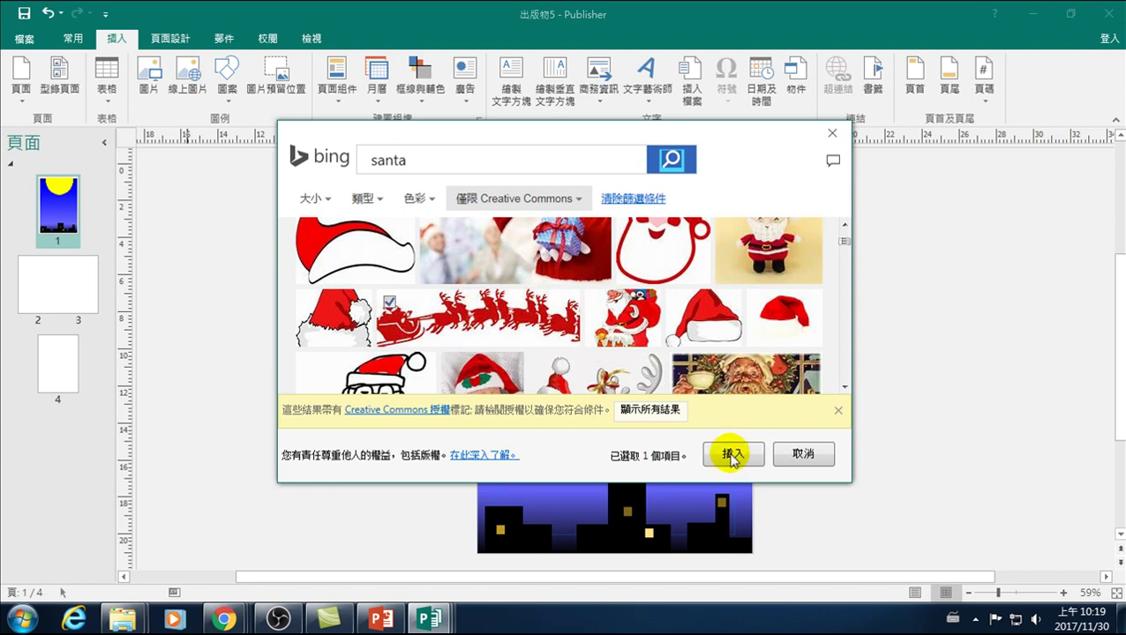
pyautogui.click(731, 453)
pyautogui.moveTo(643, 341); pyautogui.dragTo(641, 249)
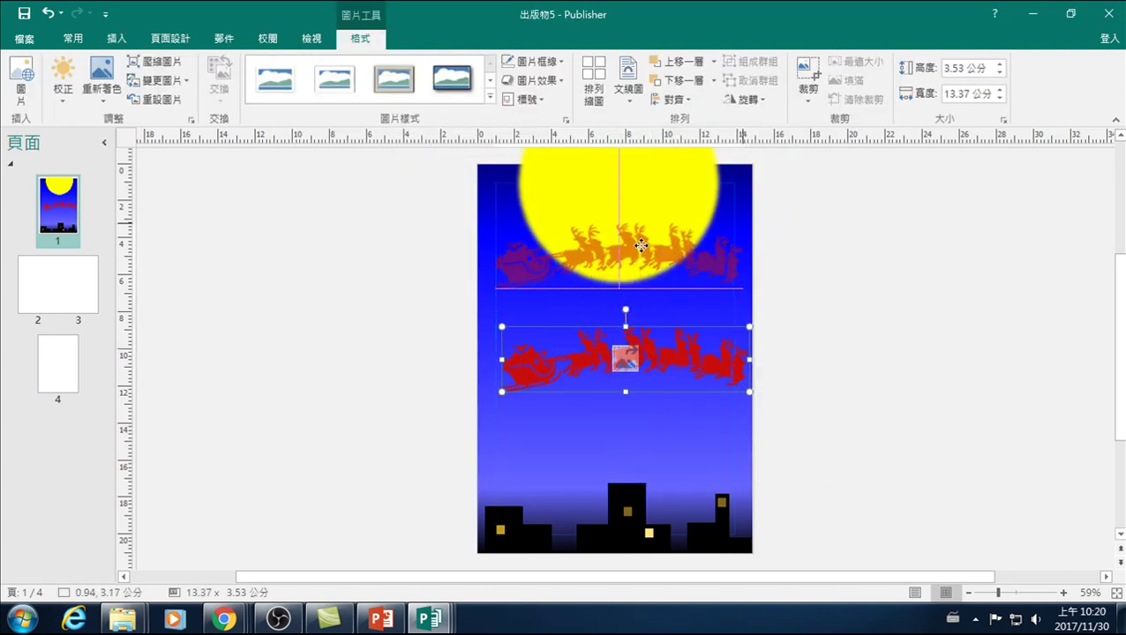
# Drop the sleigh across the moon's lower edge, then select the leftmost small building
pyautogui.click(862, 369)
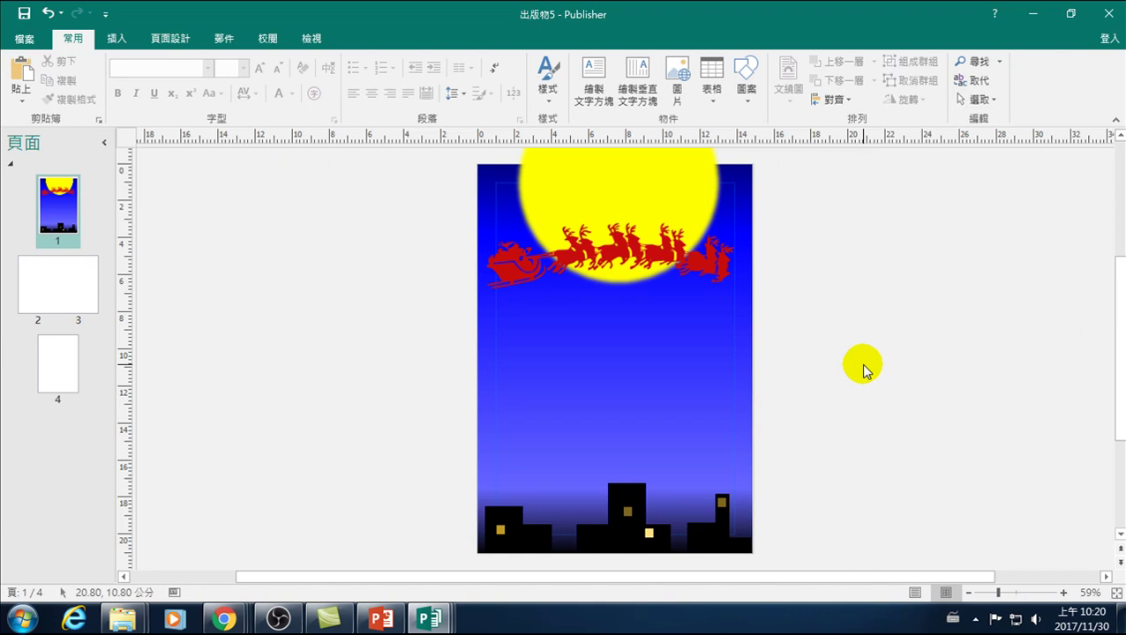
pyautogui.click(692, 192)
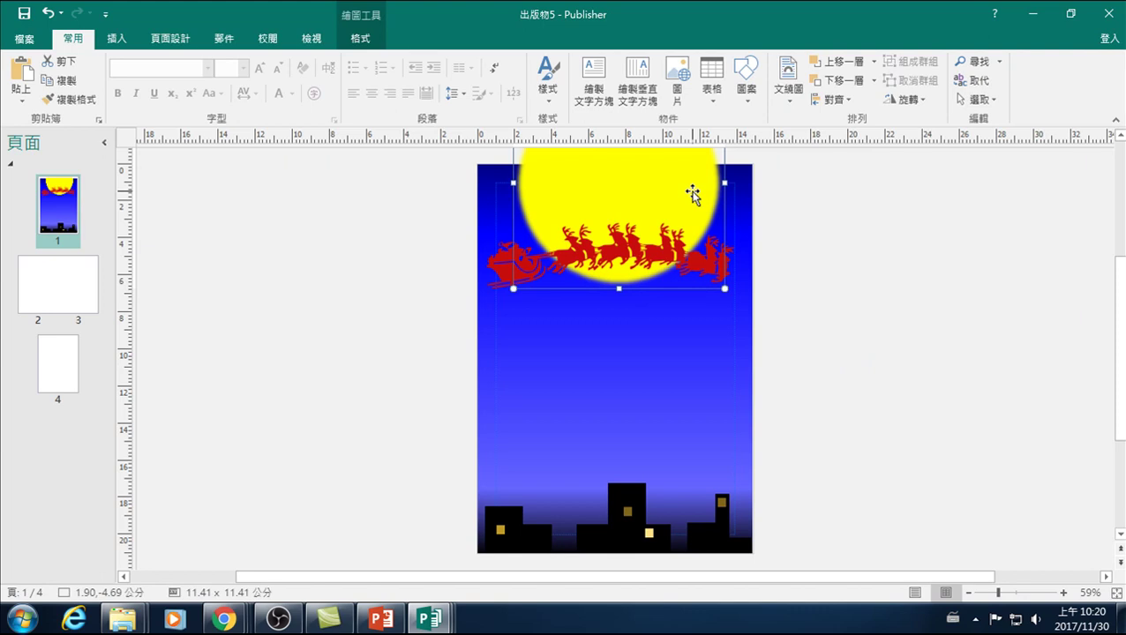
pyautogui.click(801, 311)
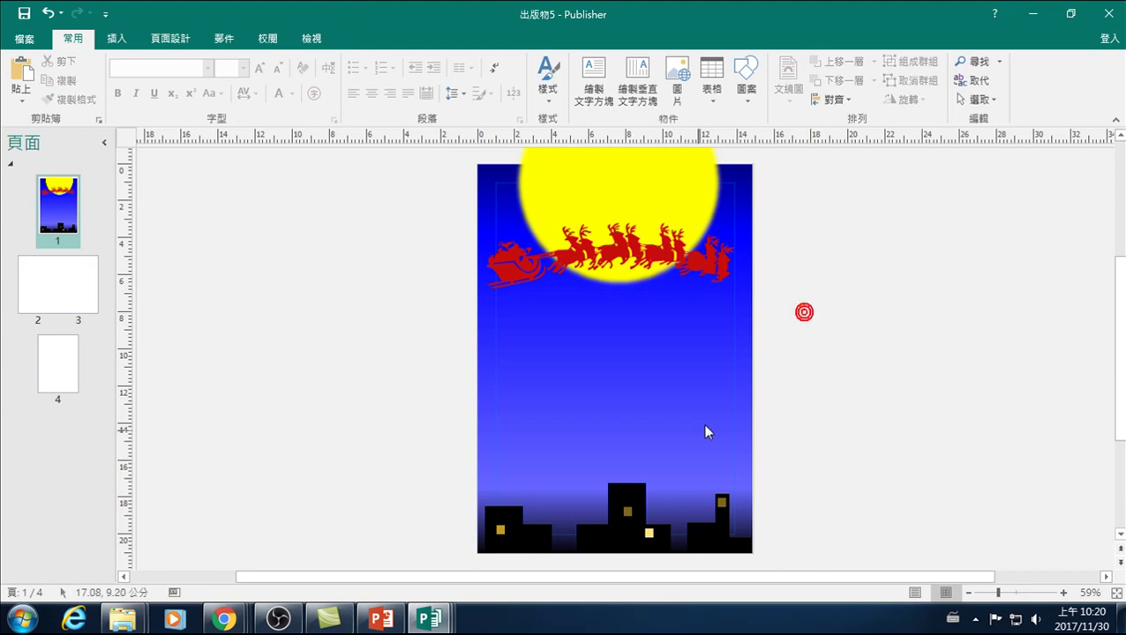
pyautogui.moveTo(550, 522); pyautogui.dragTo(506, 544)
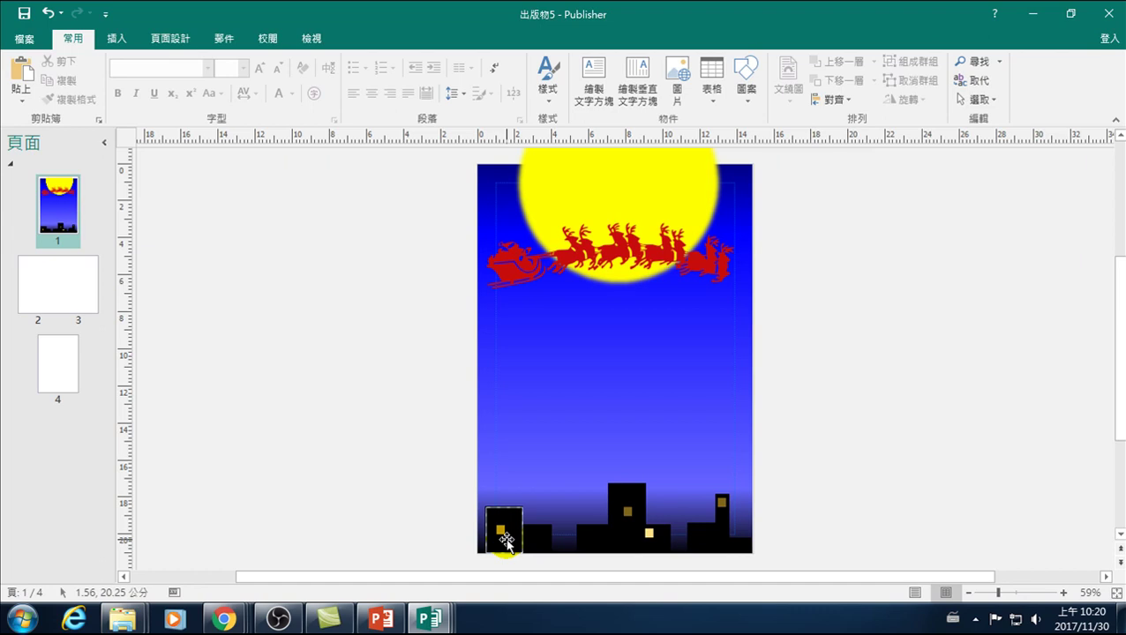
# Move the small building to the bottom-right corner and clear the selection
pyautogui.moveTo(506, 543); pyautogui.dragTo(742, 550)
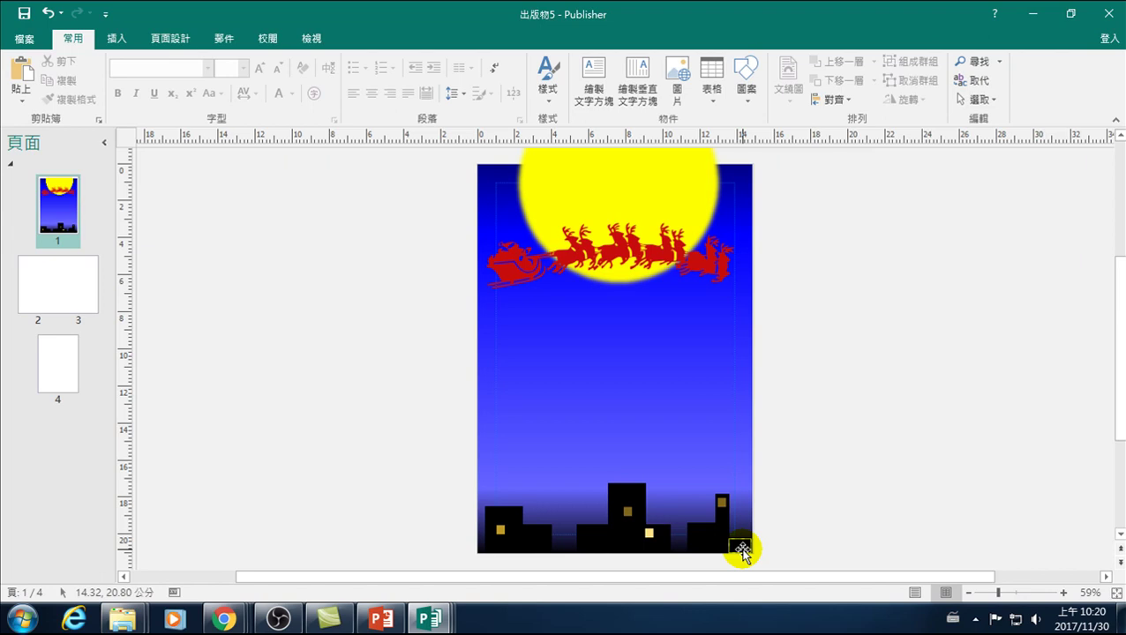
pyautogui.click(844, 349)
pyautogui.click(266, 254)
pyautogui.click(115, 37)
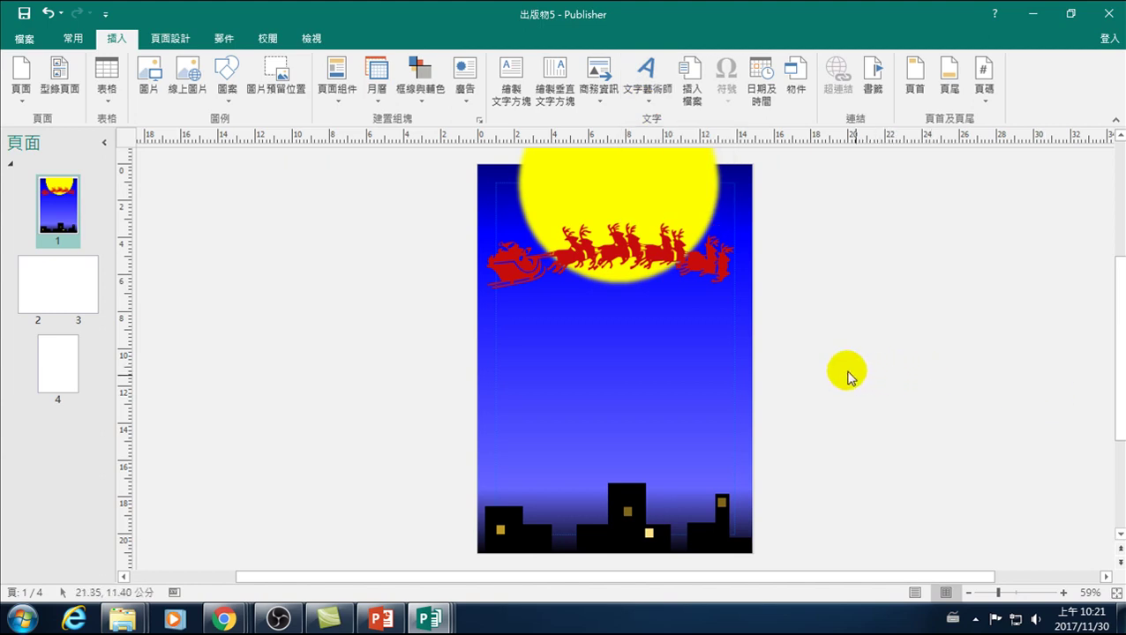
# Insert a white shadowed WordArt that reads 聖誕快樂
pyautogui.click(648, 95)
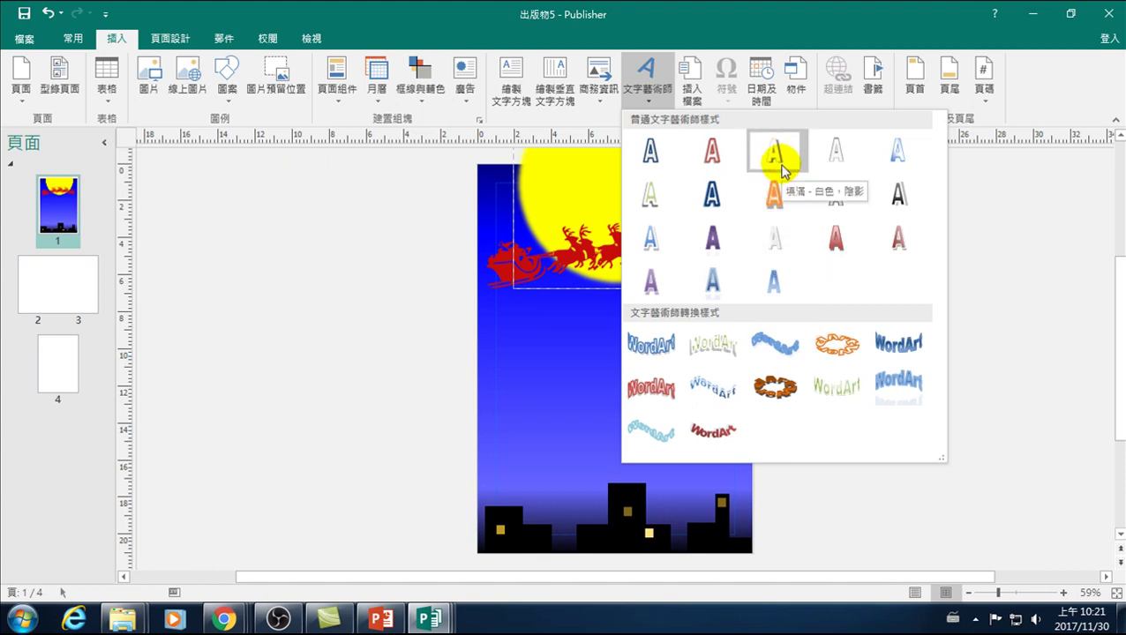
pyautogui.click(777, 251)
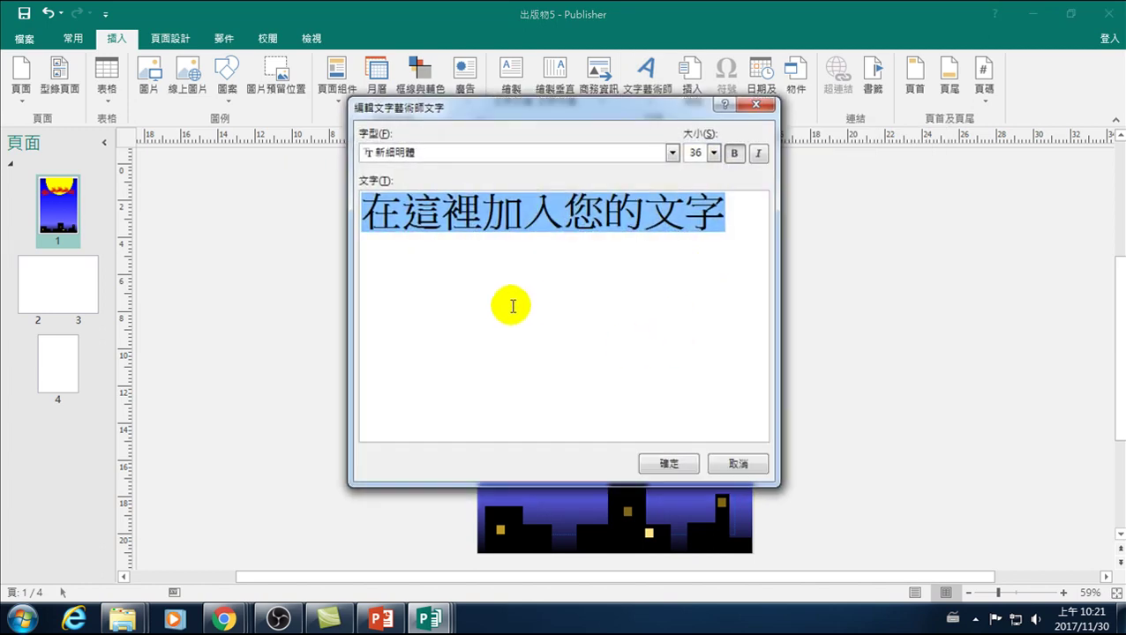
pyautogui.write('S')
pyautogui.press('BackSpace')
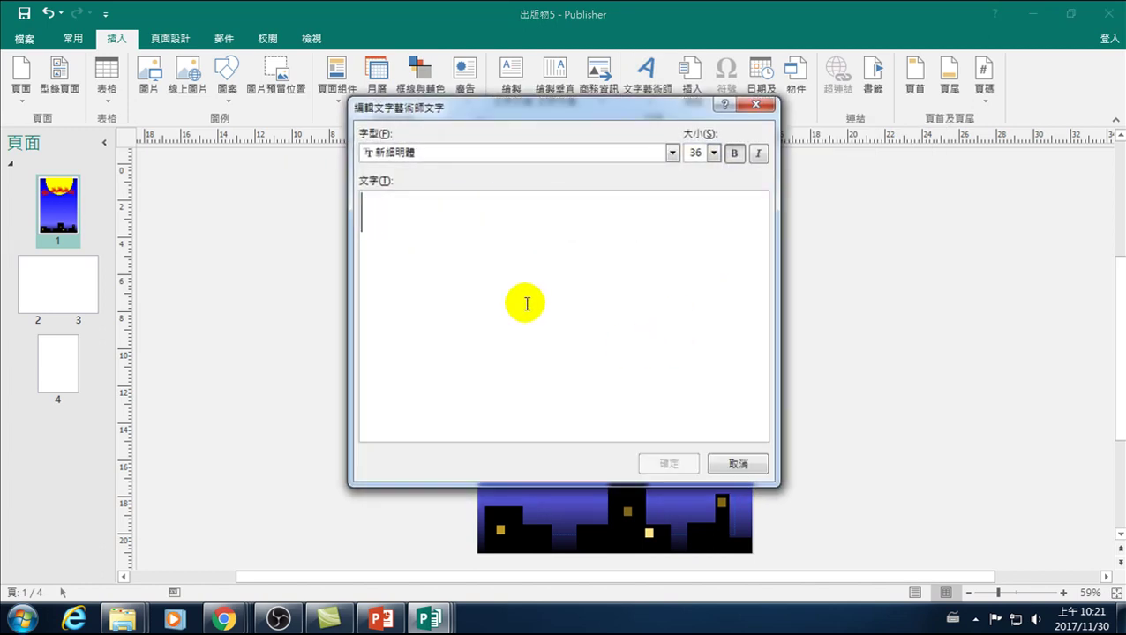
pyautogui.write('g')
pyautogui.press('BackSpace')
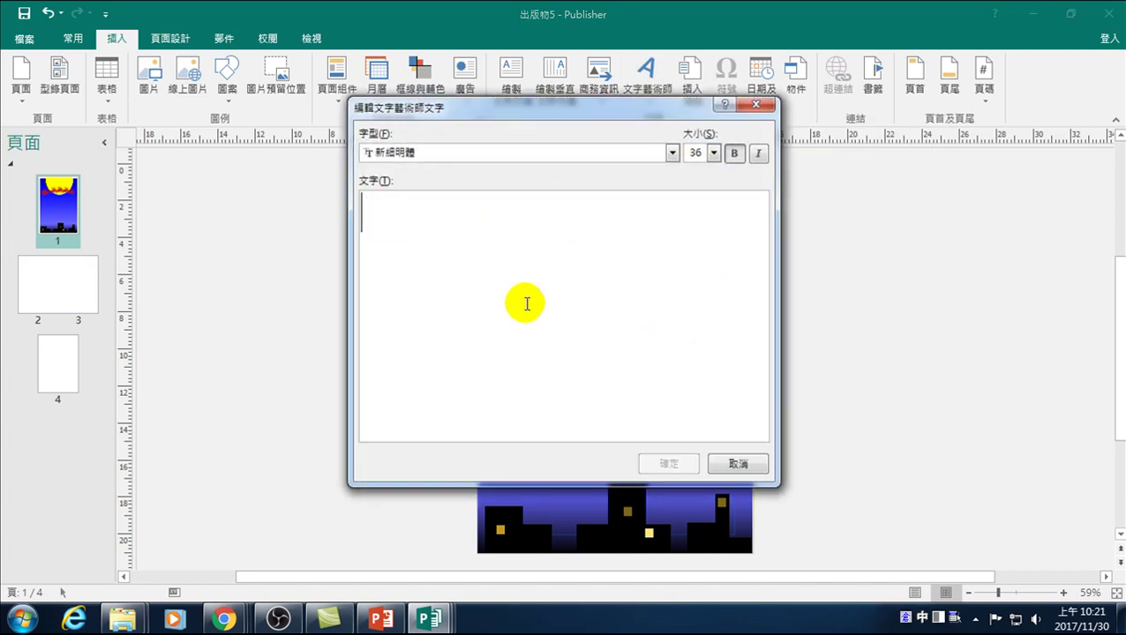
pyautogui.write('m')
pyautogui.press('BackSpace')
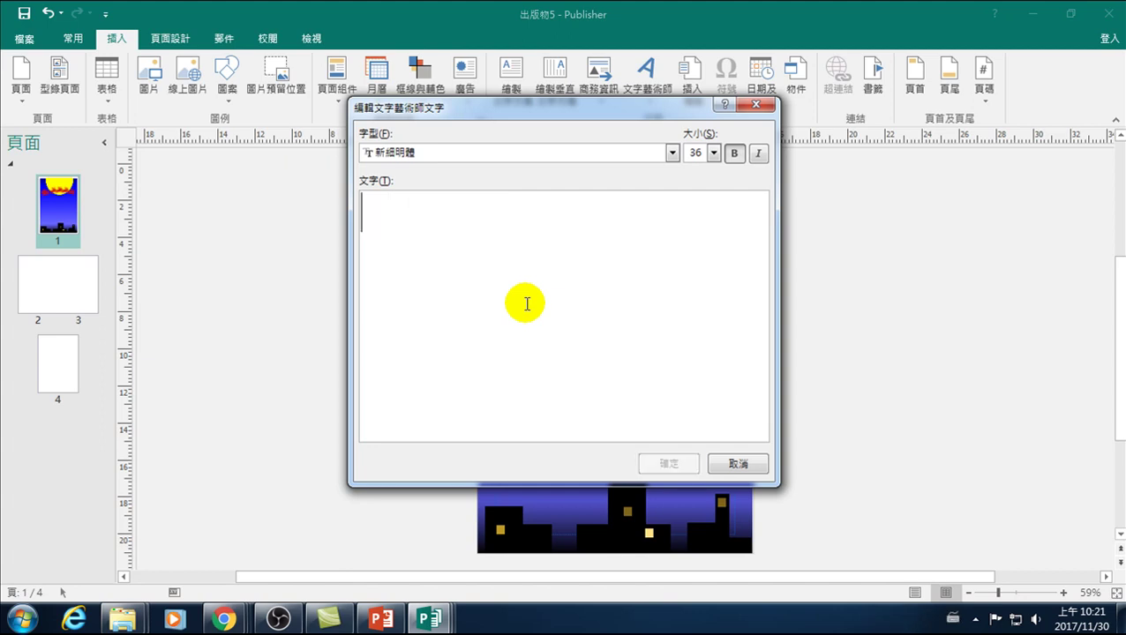
pyautogui.write('g;')
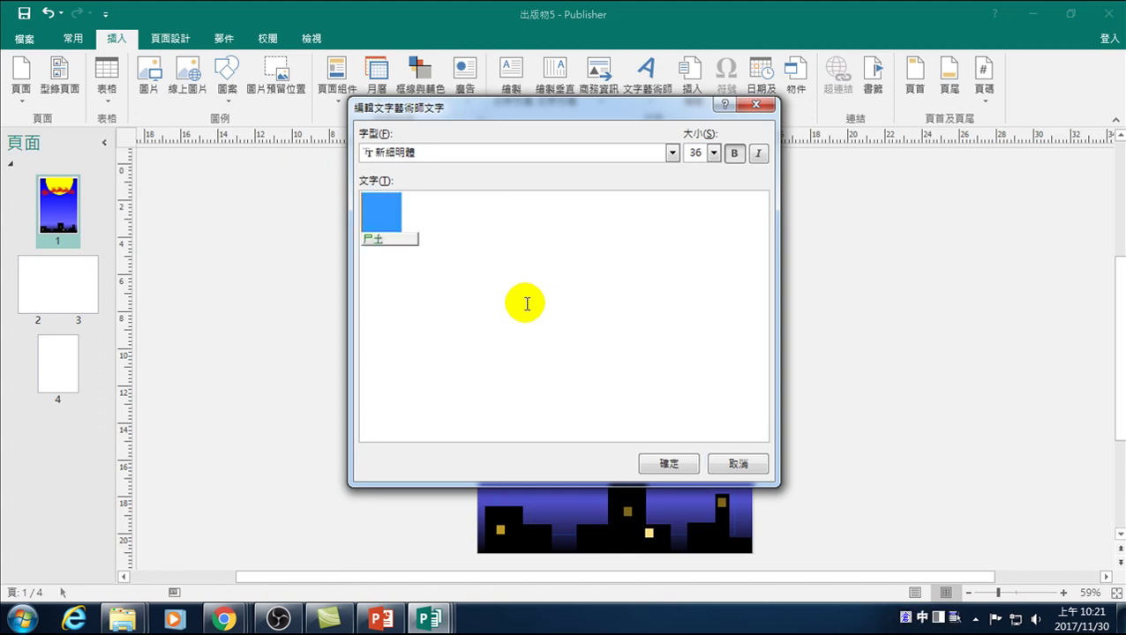
pyautogui.write('g')
pyautogui.press('space')
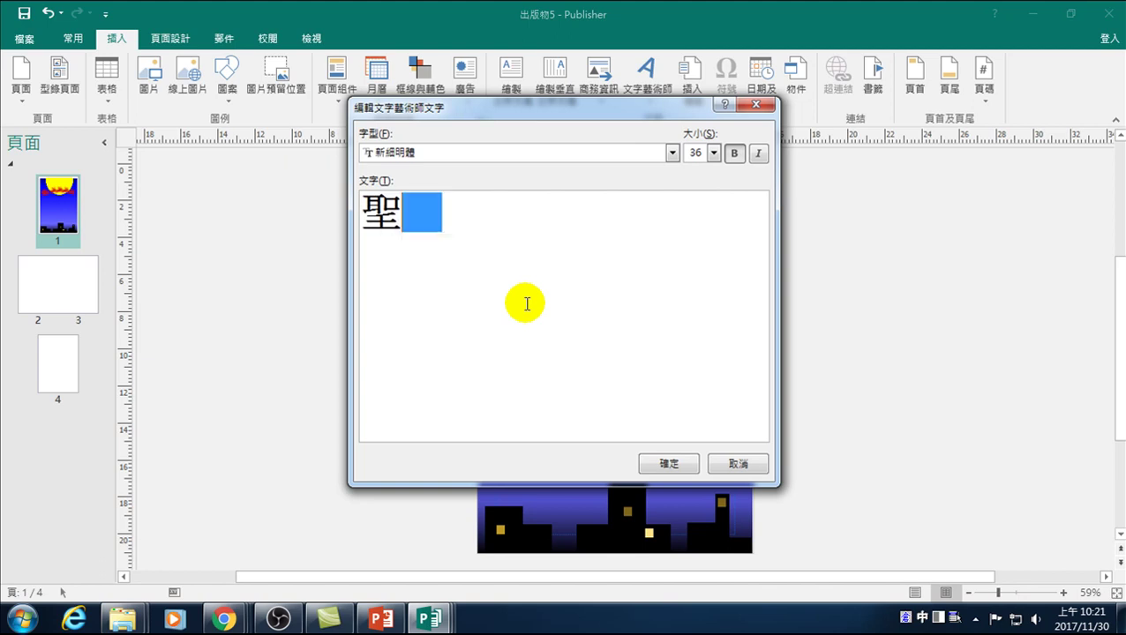
pyautogui.write('m')
pyautogui.press('space')
pyautogui.write('pdk')
pyautogui.press('space')
pyautogui.write('vid')
pyautogui.press('space')
# Set the WordArt font to 微軟正黑體 and confirm the WordArt
pyautogui.click(672, 152)
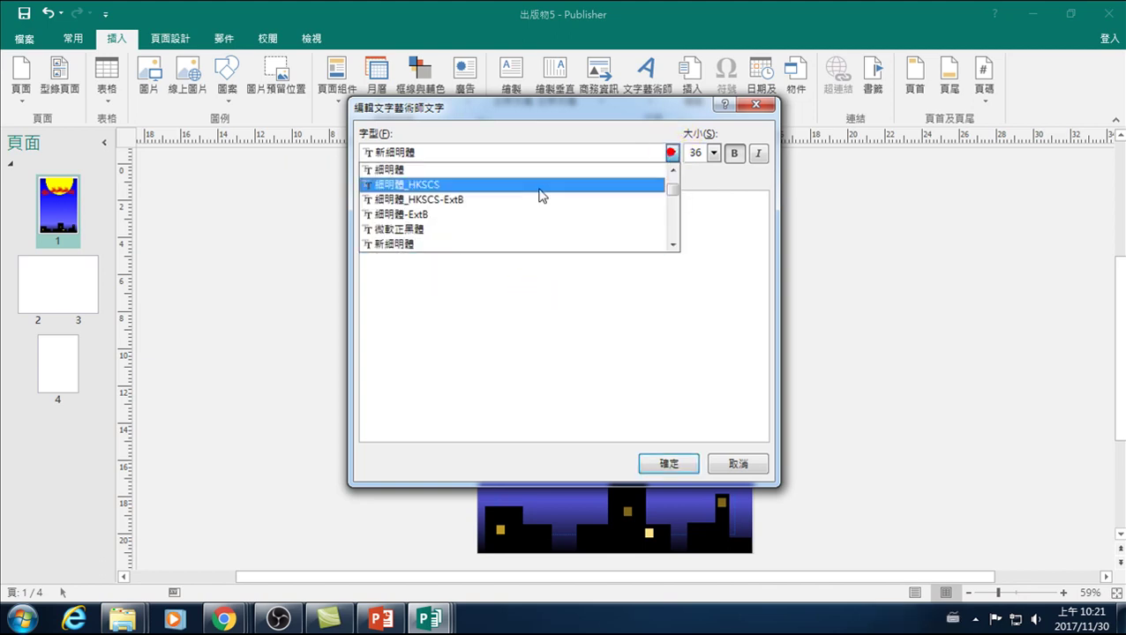
pyautogui.click(394, 230)
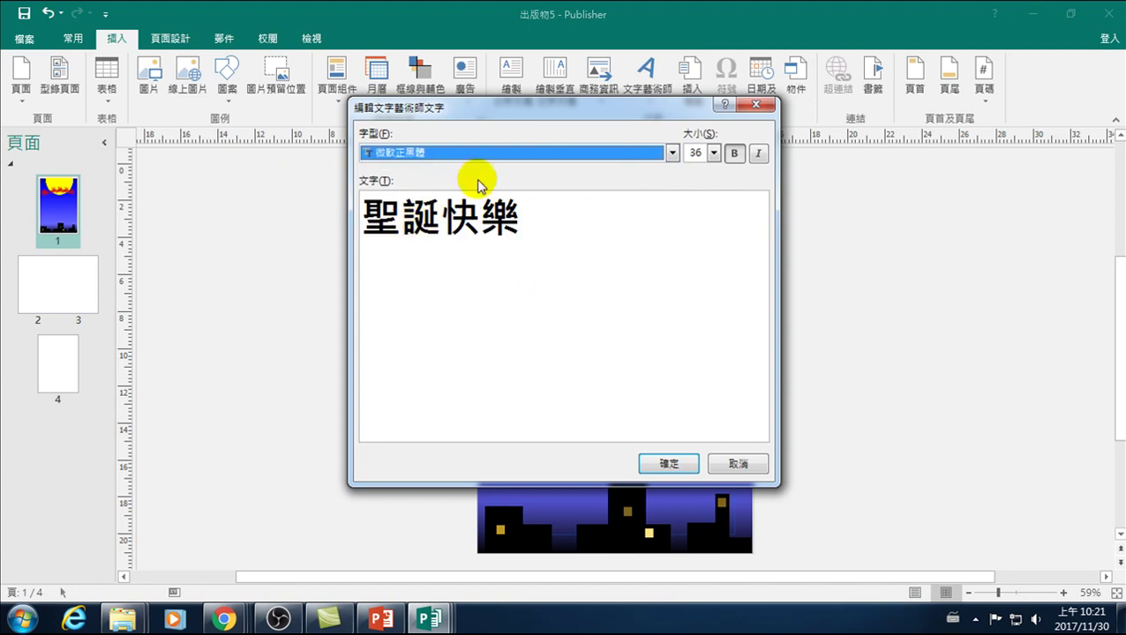
pyautogui.moveTo(598, 152); pyautogui.dragTo(479, 335)
pyautogui.click(479, 336)
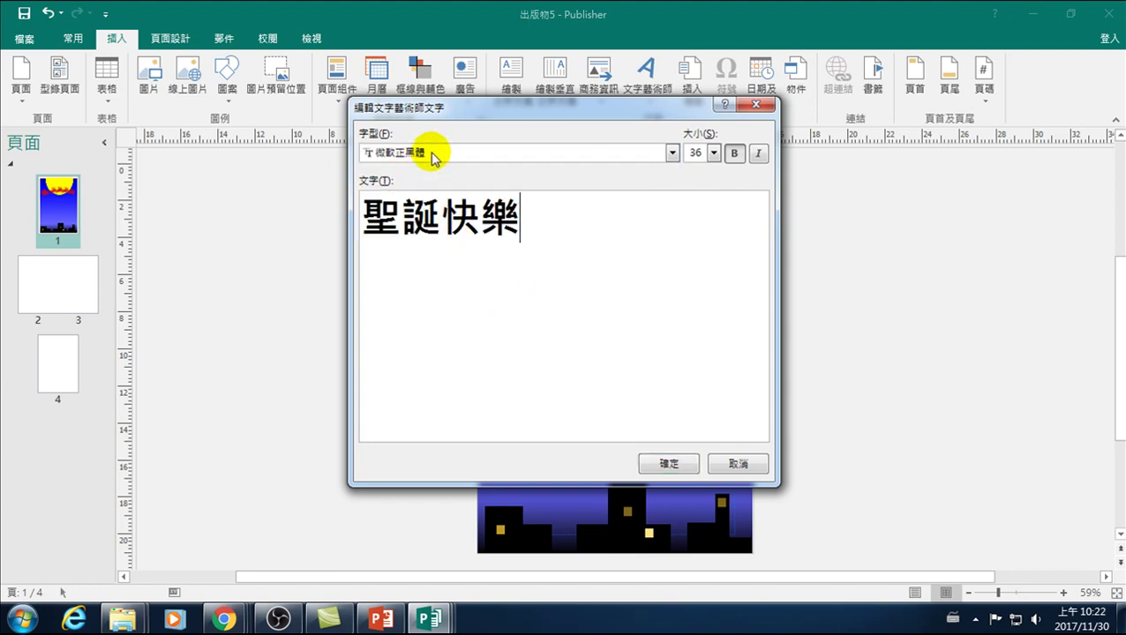
pyautogui.click(669, 463)
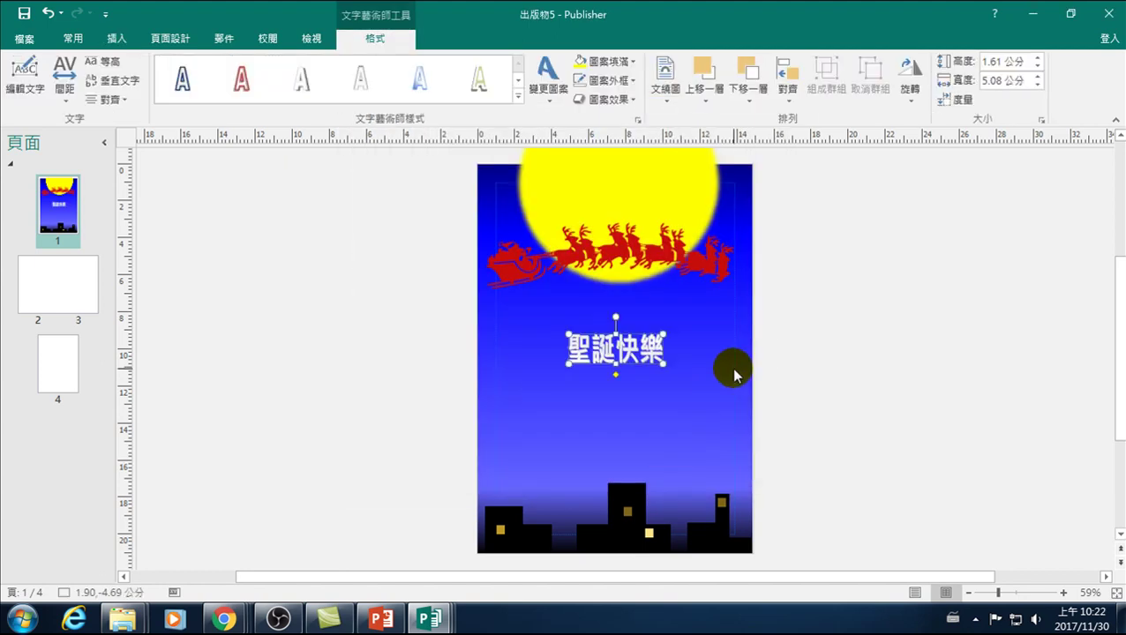
# Move the 聖誕快樂 WordArt to the lower right, just above the skyline
pyautogui.moveTo(631, 349); pyautogui.dragTo(695, 444)
pyautogui.click(838, 315)
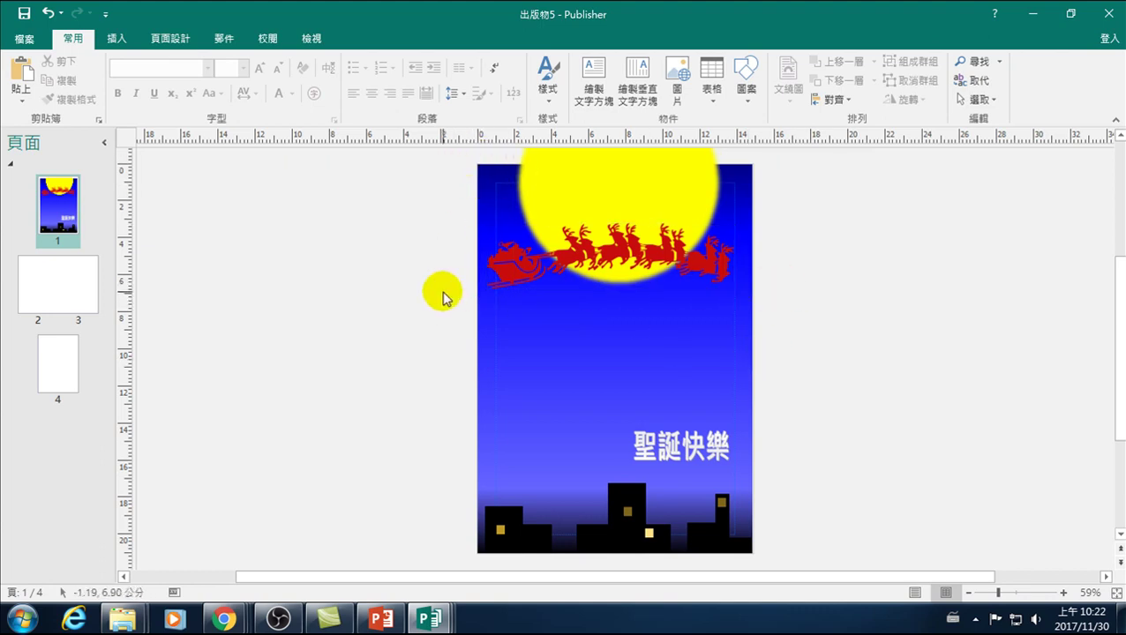
pyautogui.moveTo(634, 446); pyautogui.dragTo(719, 450)
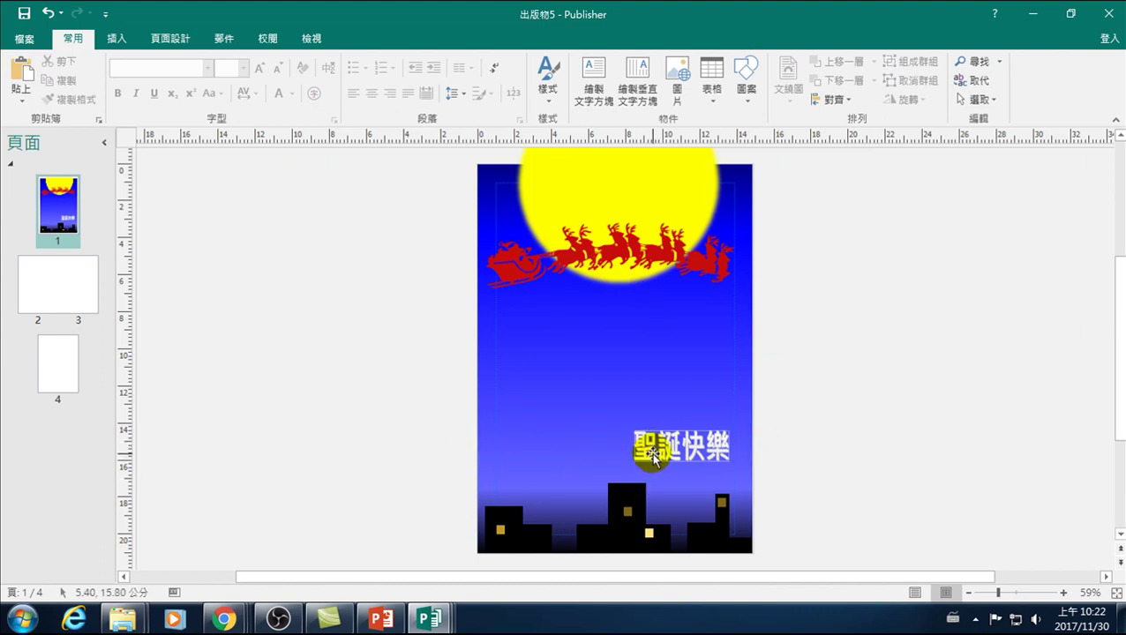
pyautogui.click(414, 427)
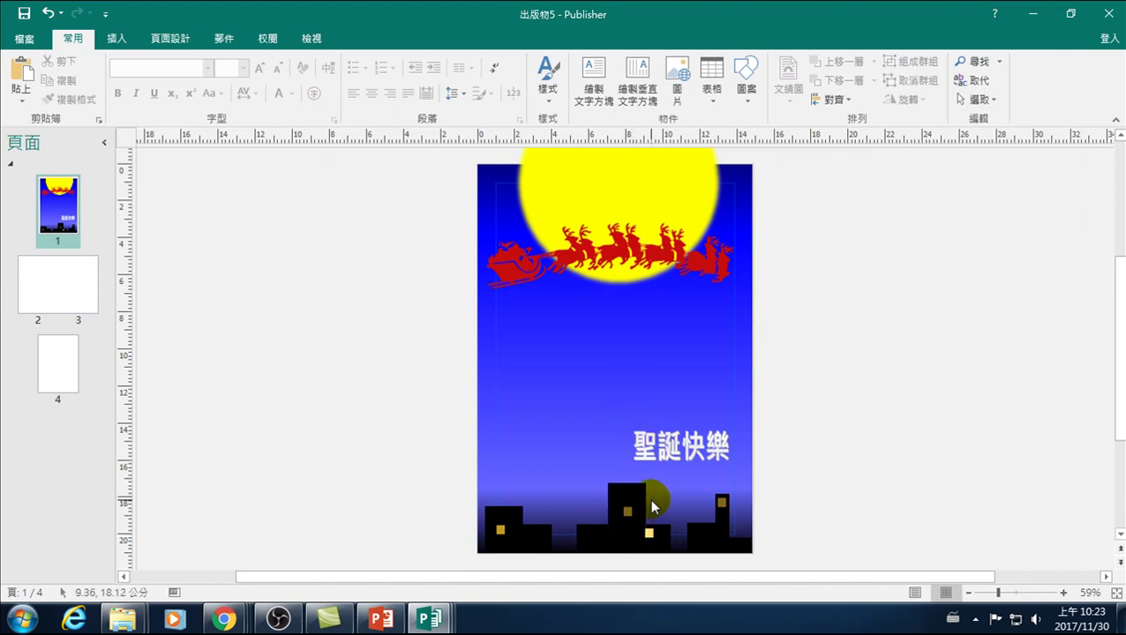
# Drag the small olive circle down so it hides behind the buildings
pyautogui.moveTo(651, 501); pyautogui.dragTo(646, 527)
pyautogui.click(880, 438)
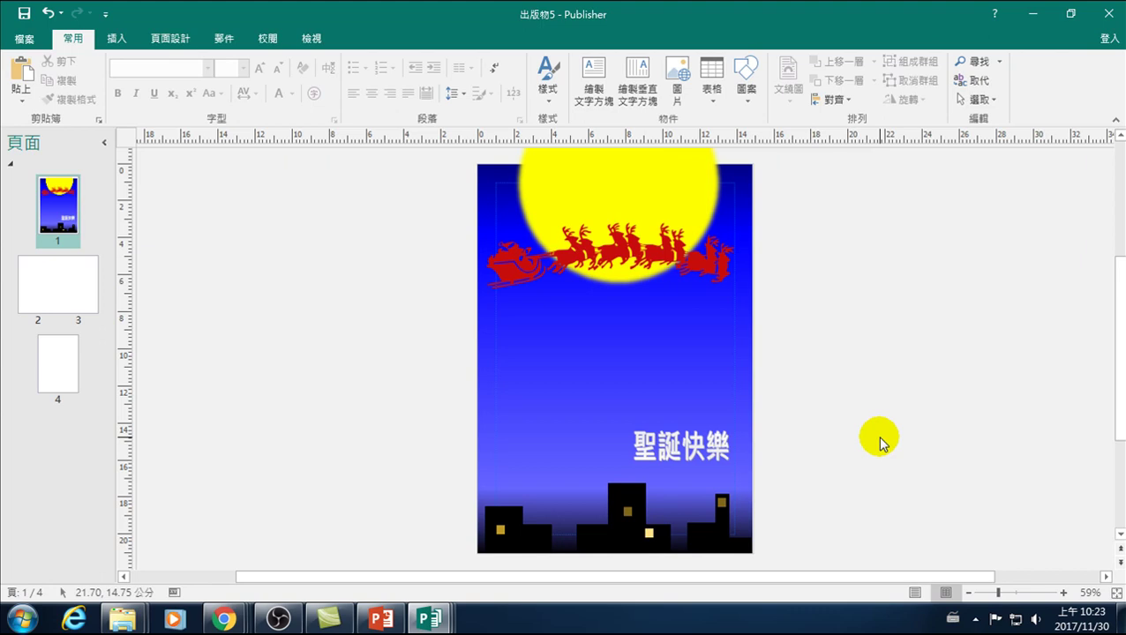
pyautogui.click(846, 425)
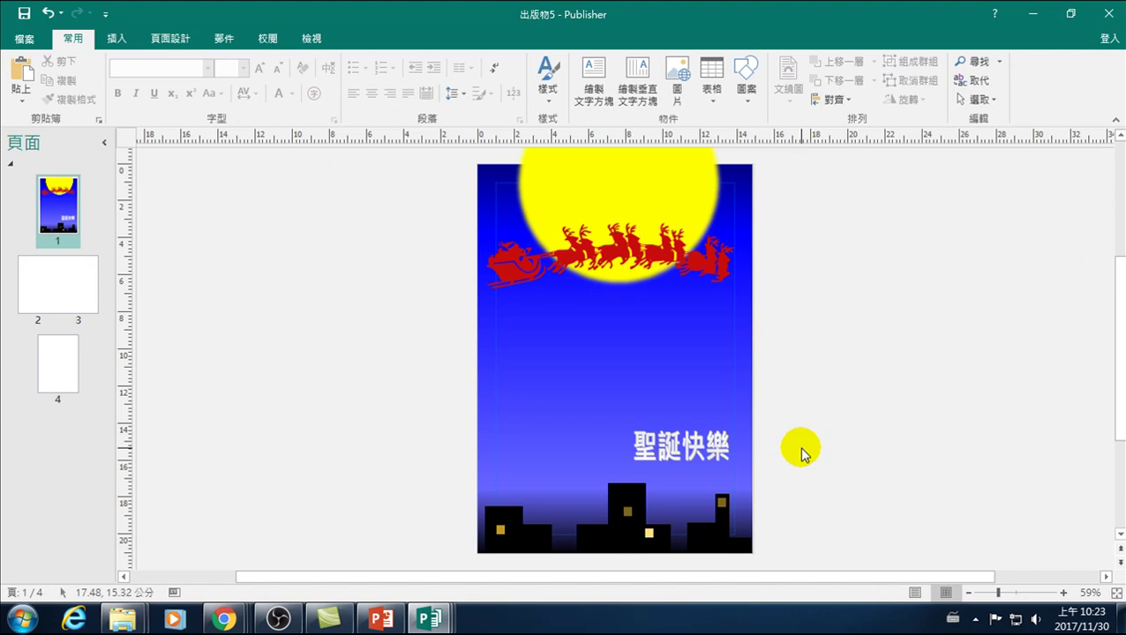
pyautogui.click(116, 38)
# Search Bing online pictures for 'moon'
pyautogui.click(188, 88)
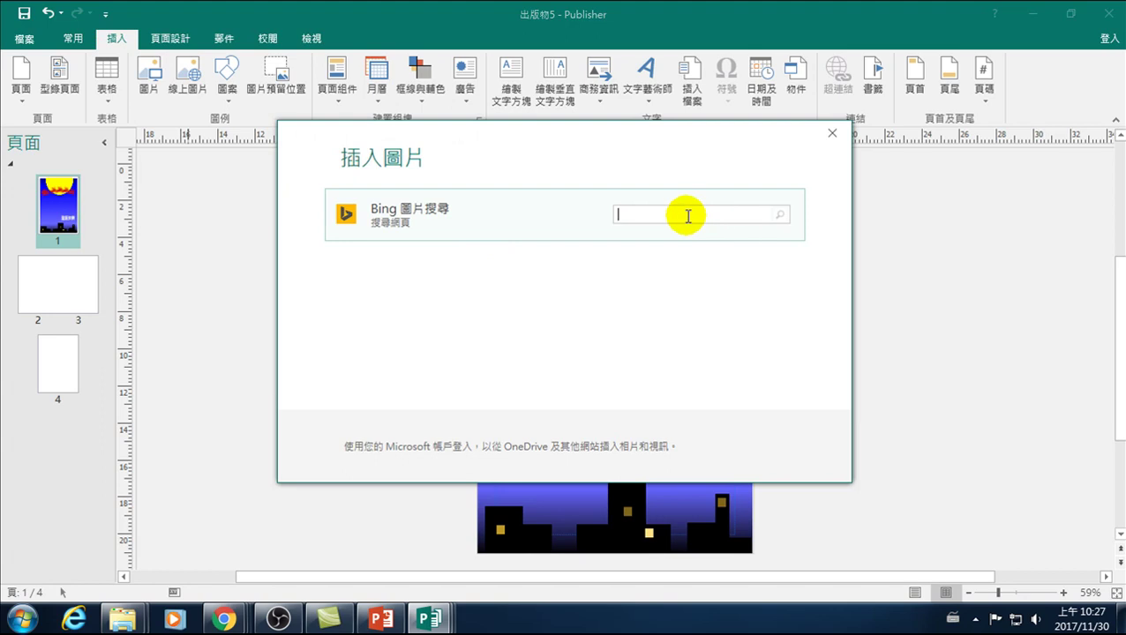
pyautogui.write('moon')
pyautogui.press('Return')
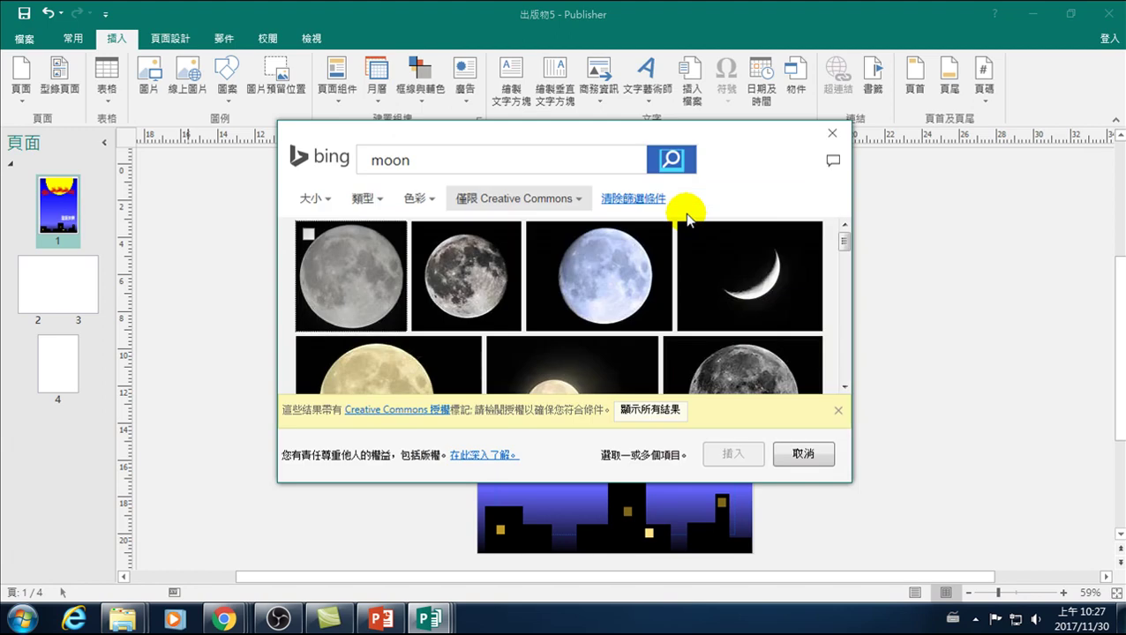
pyautogui.scroll(-3, 488, 281)
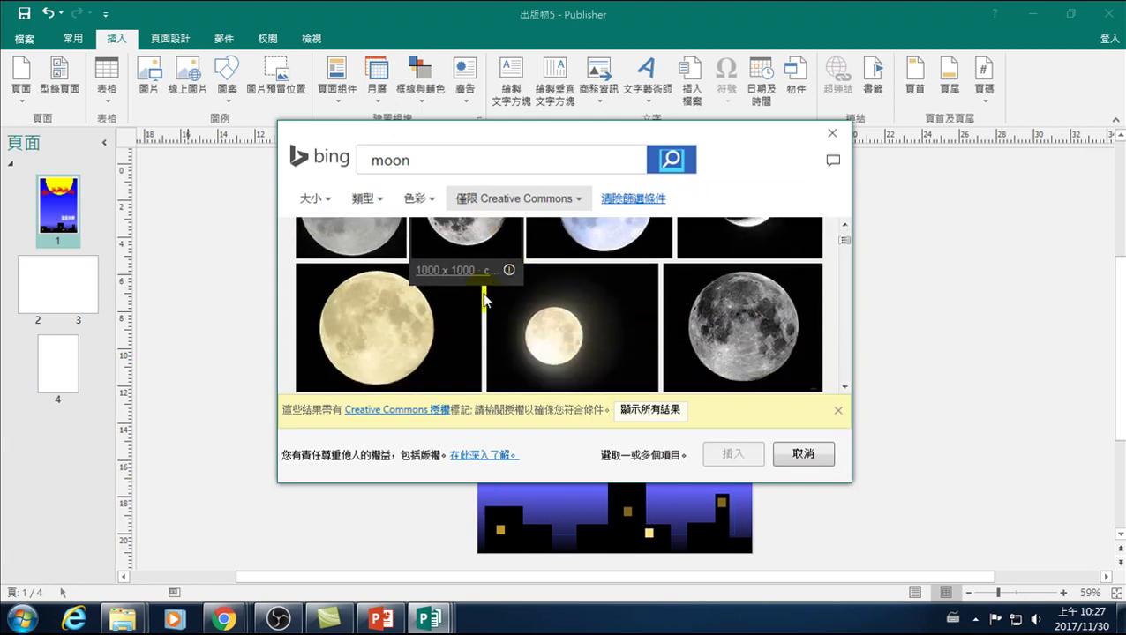
pyautogui.scroll(-1, 460, 311)
pyautogui.moveTo(476, 134); pyautogui.dragTo(868, 245)
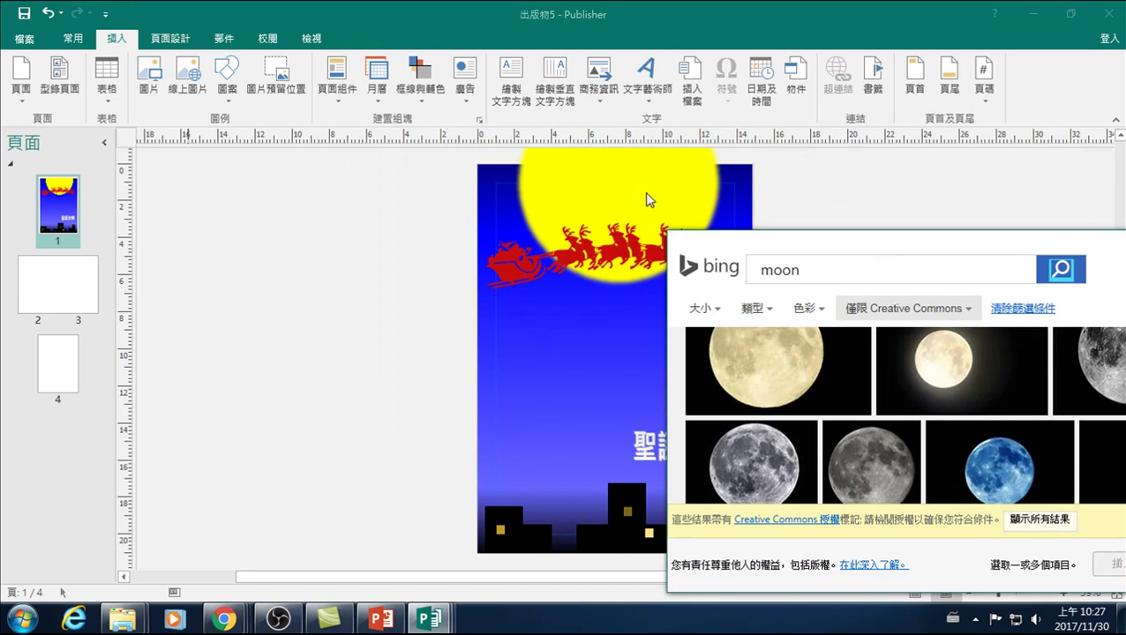
pyautogui.moveTo(824, 245); pyautogui.dragTo(331, 183)
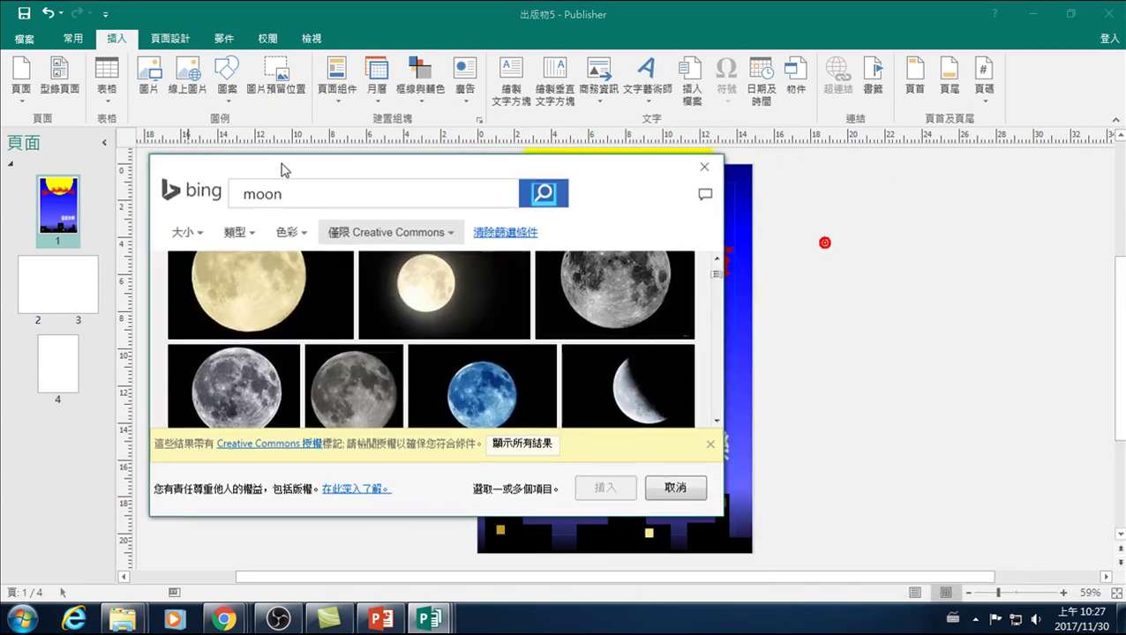
# Scroll through the moon results and select the full moon photo
pyautogui.scroll(-2, 353, 318)
pyautogui.scroll(-2, 375, 361)
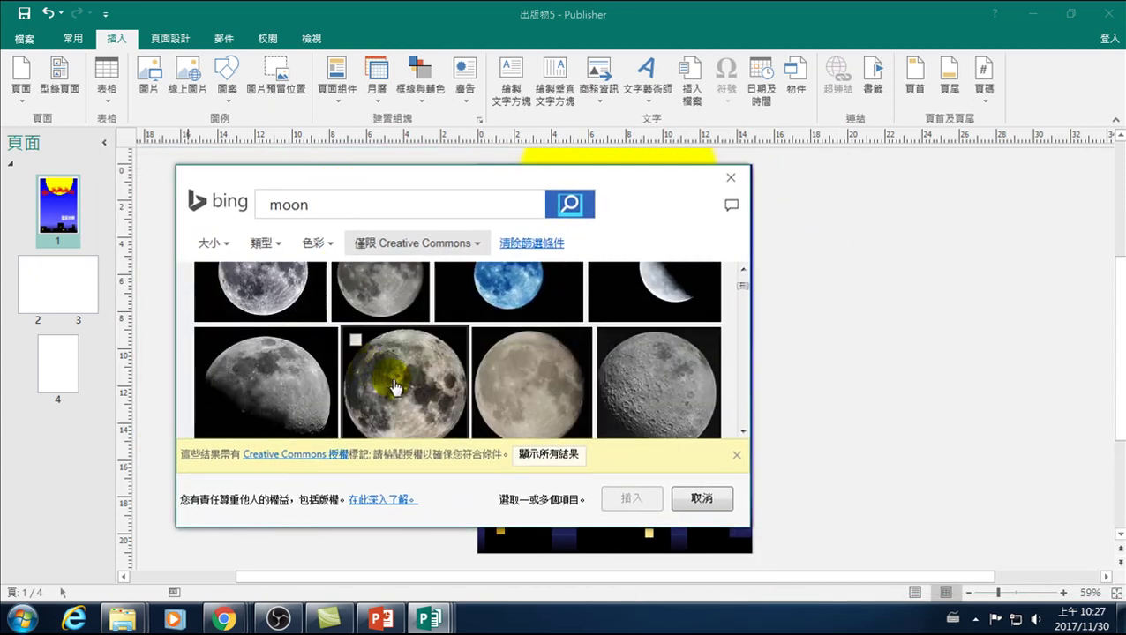
pyautogui.scroll(-3, 397, 388)
pyautogui.scroll(-1, 402, 398)
pyautogui.scroll(-2, 401, 399)
pyautogui.scroll(-2, 403, 399)
pyautogui.scroll(-2, 405, 399)
pyautogui.scroll(2, 403, 399)
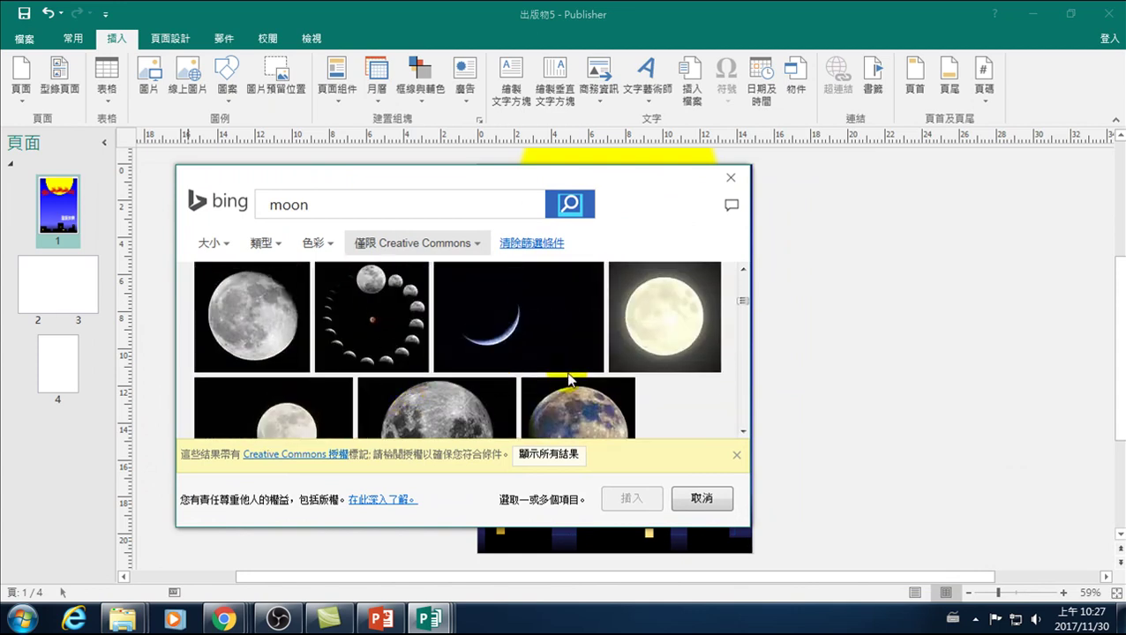
pyautogui.scroll(-2, 560, 378)
pyautogui.scroll(-2, 467, 371)
pyautogui.scroll(-2, 451, 348)
pyautogui.scroll(-2, 441, 344)
pyautogui.scroll(-2, 425, 349)
pyautogui.scroll(-2, 422, 349)
pyautogui.scroll(-1, 416, 351)
pyautogui.moveTo(470, 340)
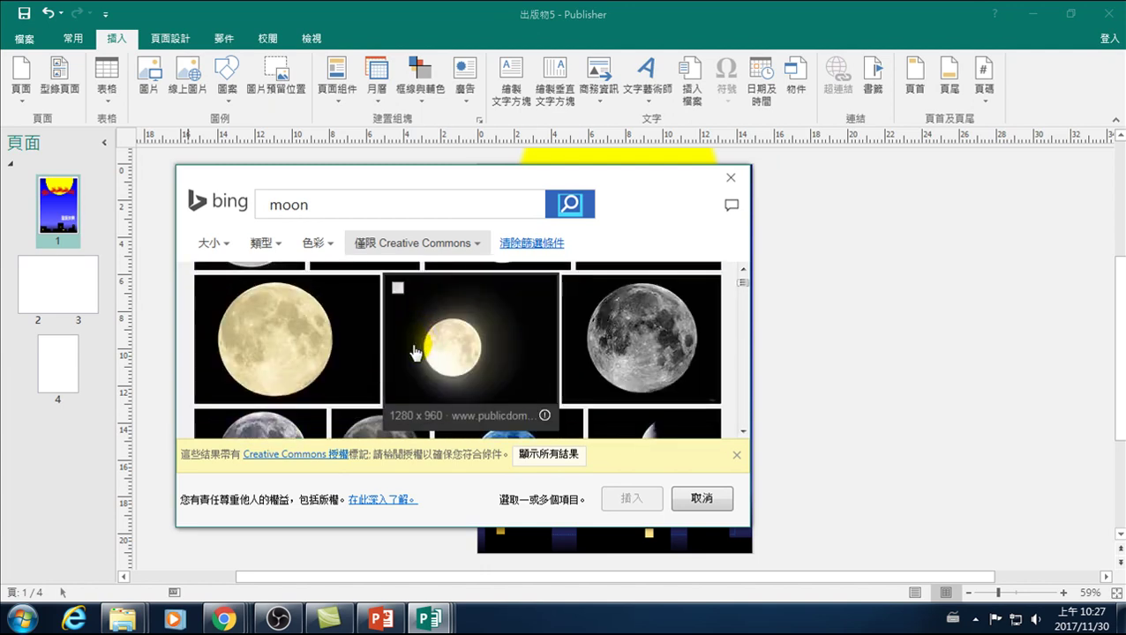
pyautogui.click(265, 333)
# Insert the full-moon photo and park it to the right of the page
pyautogui.click(618, 500)
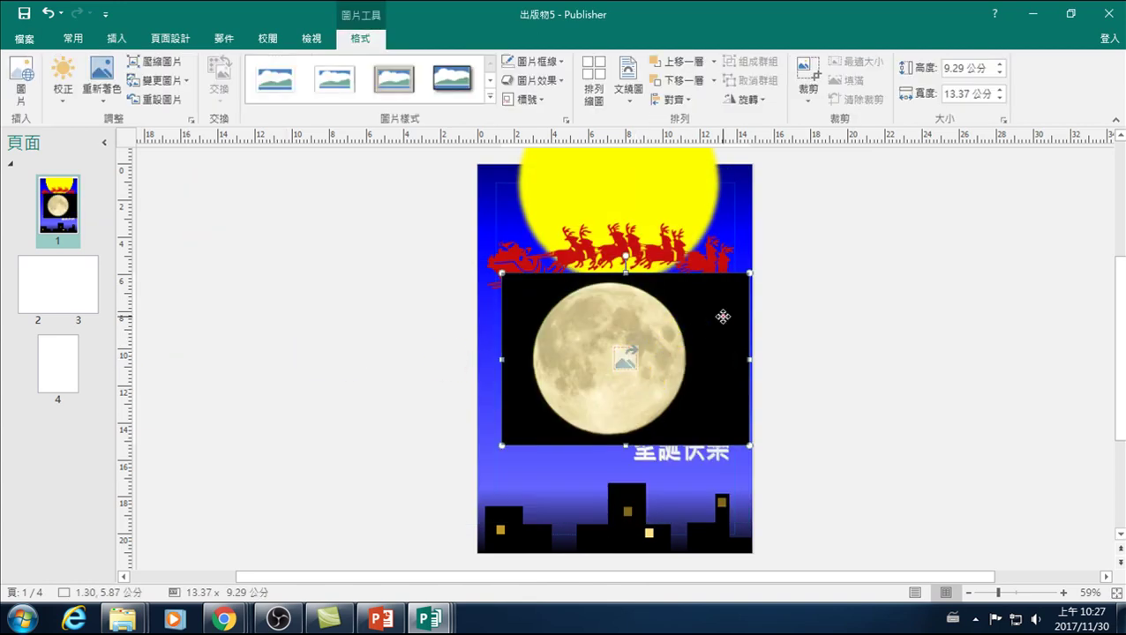
pyautogui.moveTo(717, 314); pyautogui.dragTo(967, 287)
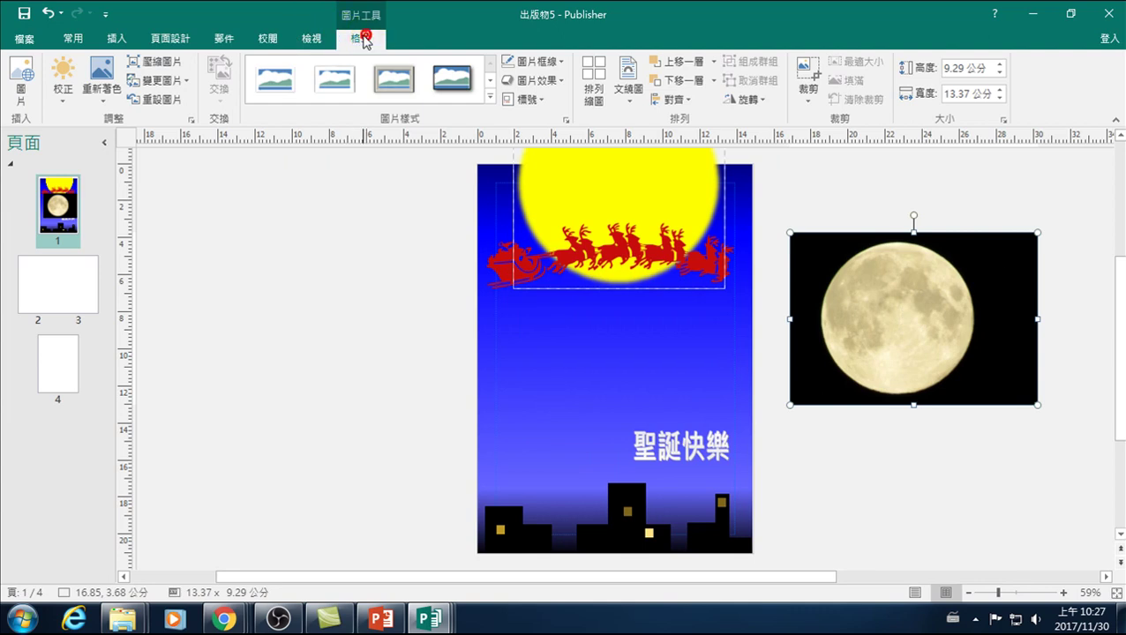
# Make the moon photo's black background transparent with Set Transparent Color
pyautogui.click(98, 101)
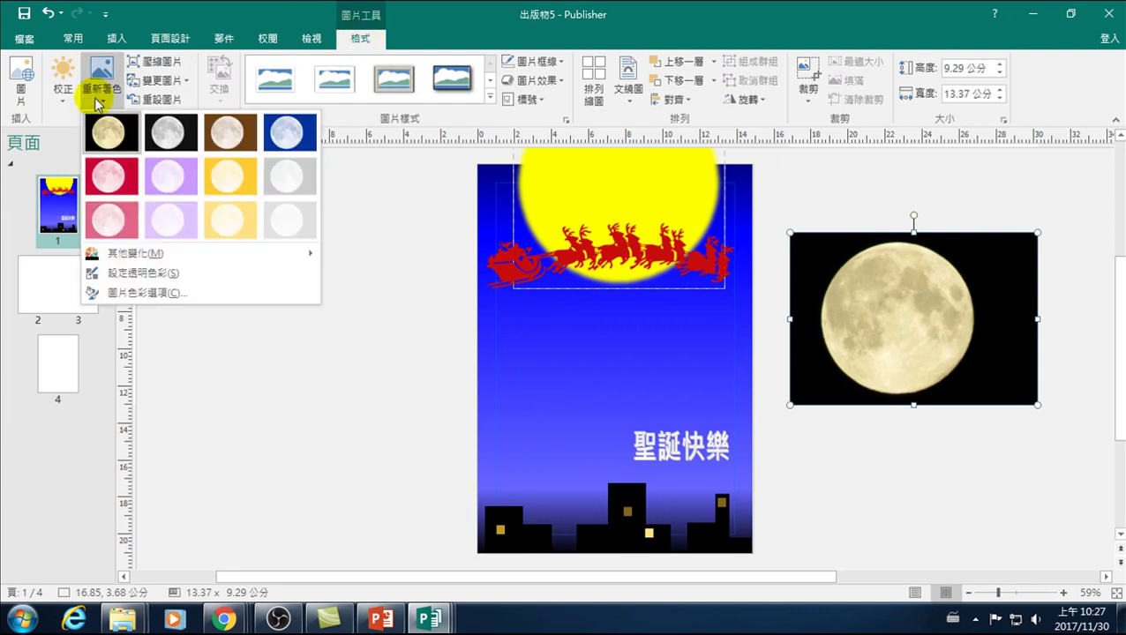
pyautogui.click(143, 270)
pyautogui.click(810, 260)
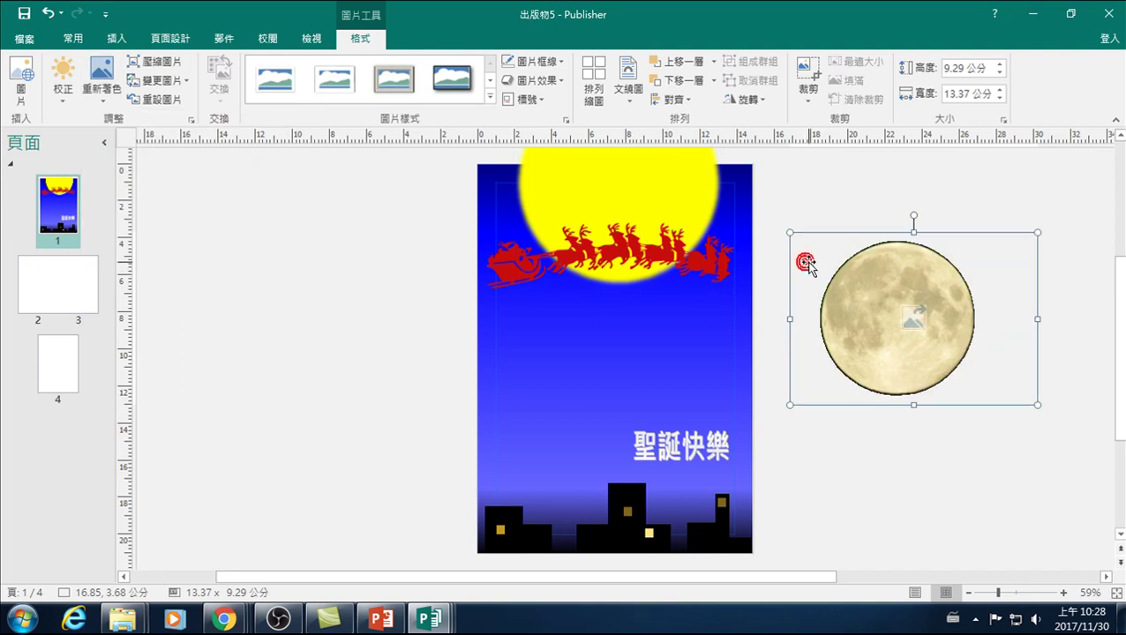
pyautogui.click(911, 481)
# Move the moon over the yellow circle and enlarge it to 17 × 11.81 cm
pyautogui.click(899, 347)
pyautogui.moveTo(926, 358); pyautogui.dragTo(632, 215)
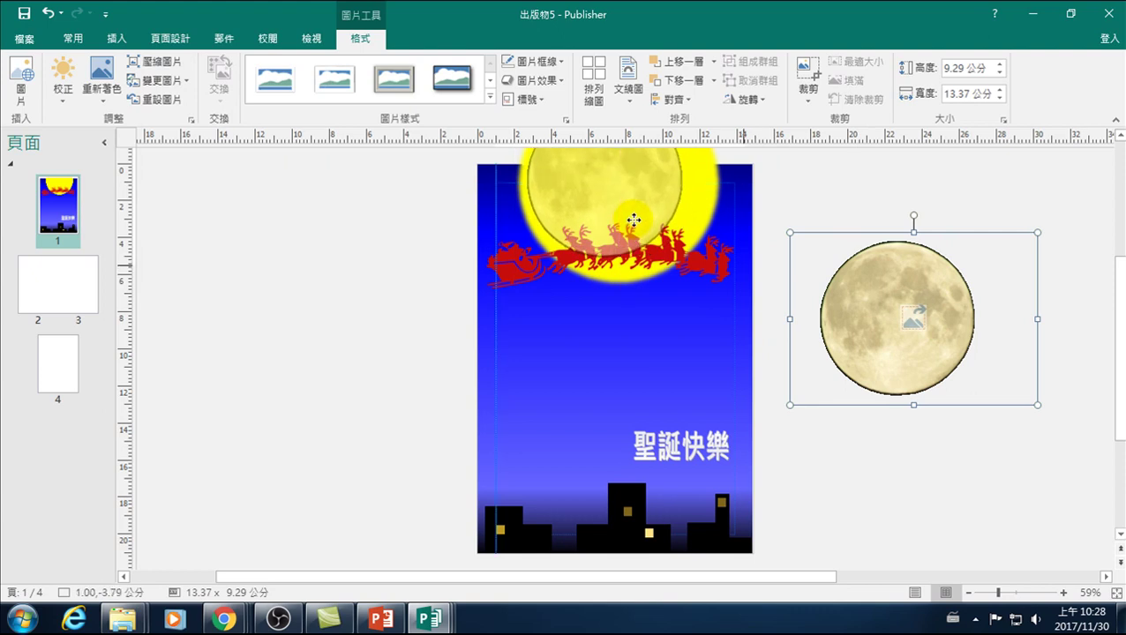
pyautogui.moveTo(632, 214); pyautogui.dragTo(631, 217)
pyautogui.scroll(1, 699, 340)
pyautogui.scroll(1, 696, 348)
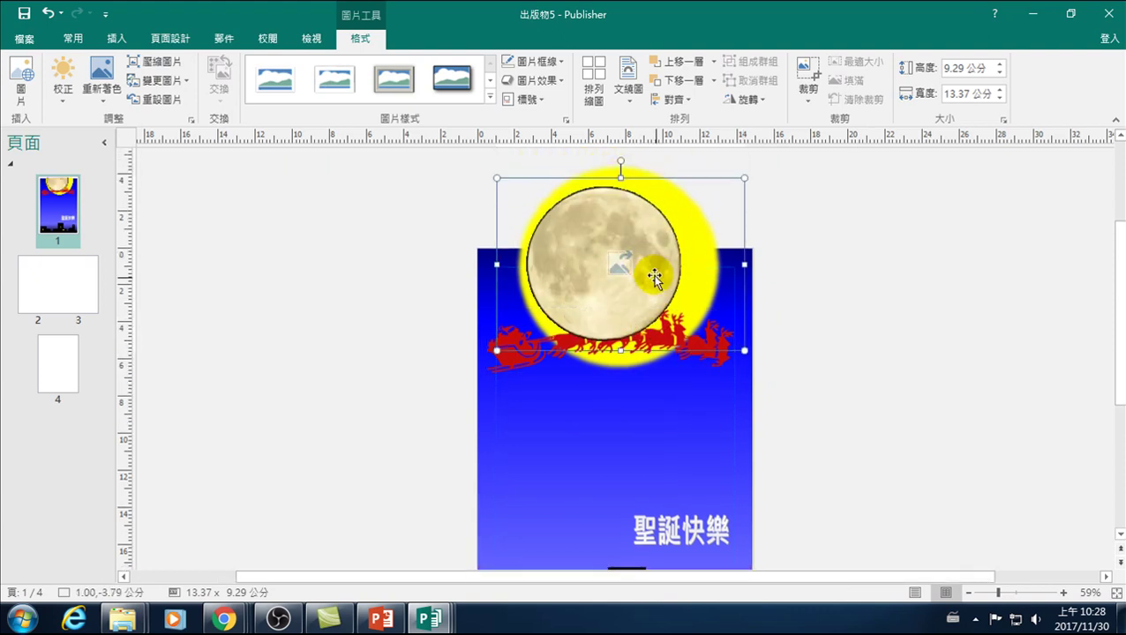
pyautogui.moveTo(745, 176); pyautogui.dragTo(775, 157)
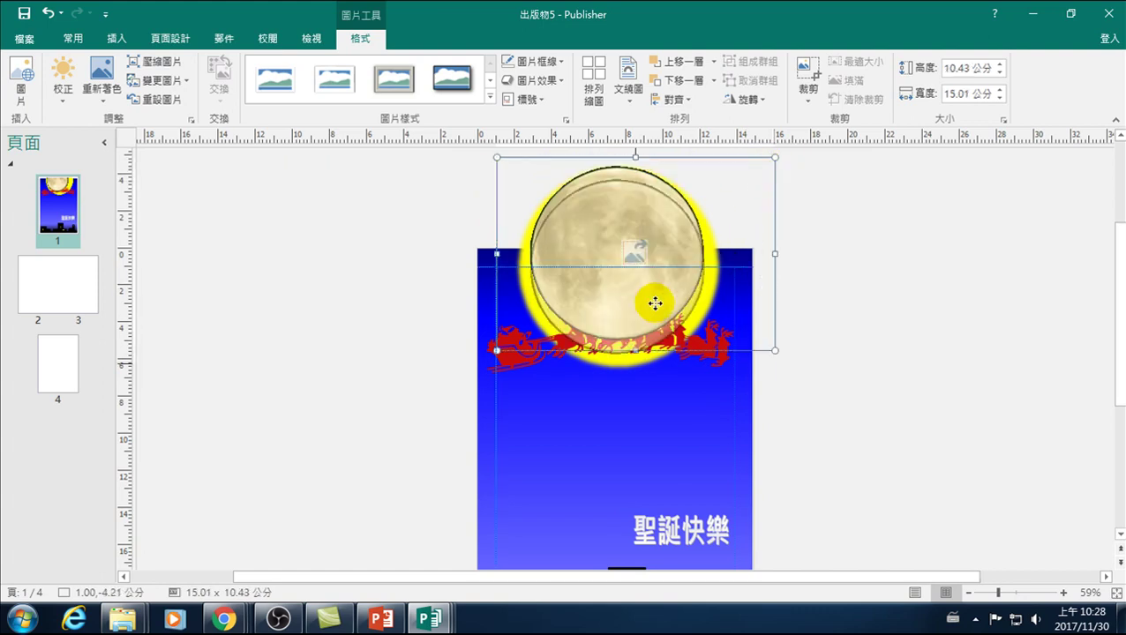
pyautogui.moveTo(655, 289); pyautogui.dragTo(655, 302)
pyautogui.moveTo(774, 363); pyautogui.dragTo(803, 391)
pyautogui.moveTo(648, 288); pyautogui.dragTo(635, 281)
# Move the moon picture up and to the right, off the yellow glow
pyautogui.click(905, 350)
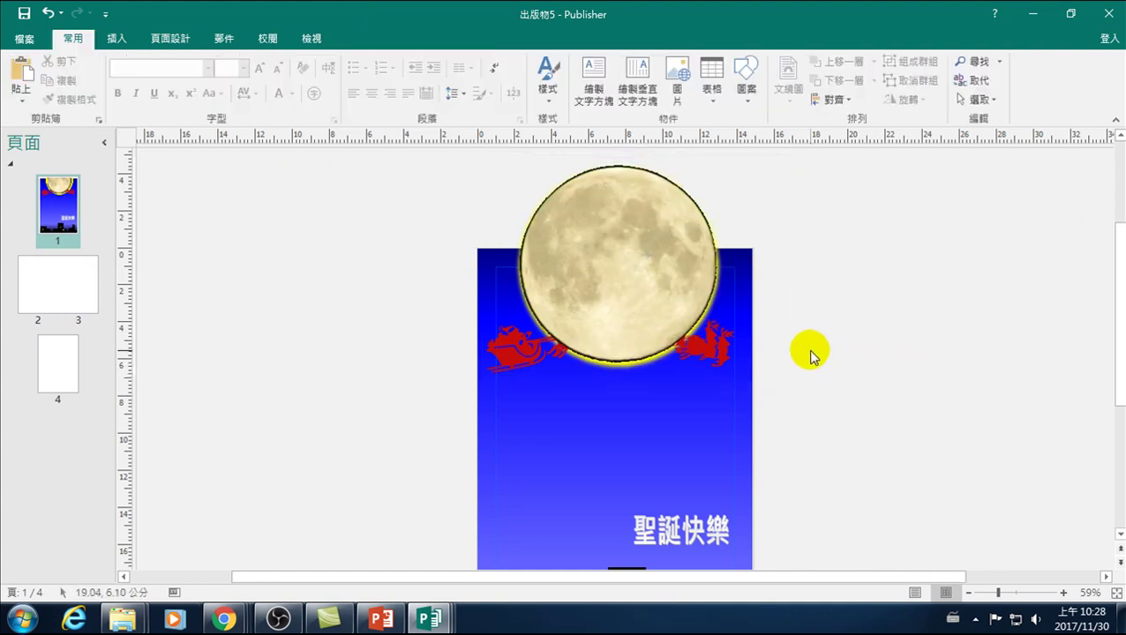
pyautogui.click(719, 385)
pyautogui.click(711, 351)
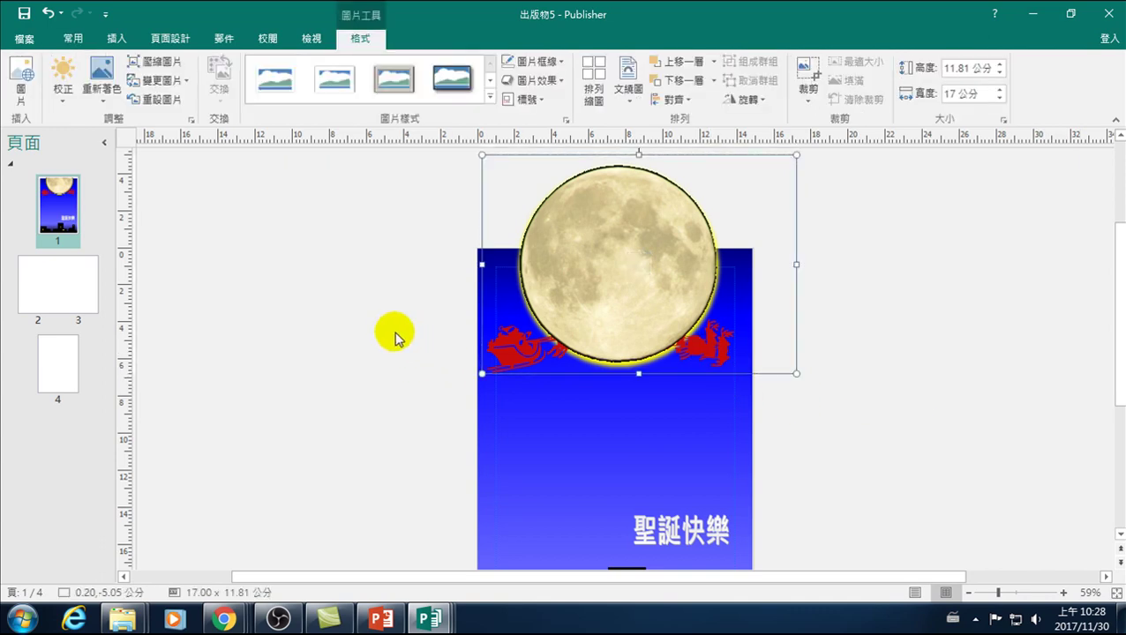
pyautogui.click(394, 333)
pyautogui.click(510, 352)
pyautogui.click(896, 342)
pyautogui.click(609, 289)
pyautogui.moveTo(621, 289); pyautogui.dragTo(705, 269)
# Bring the red sleigh picture forward in front of the moon
pyautogui.click(513, 350)
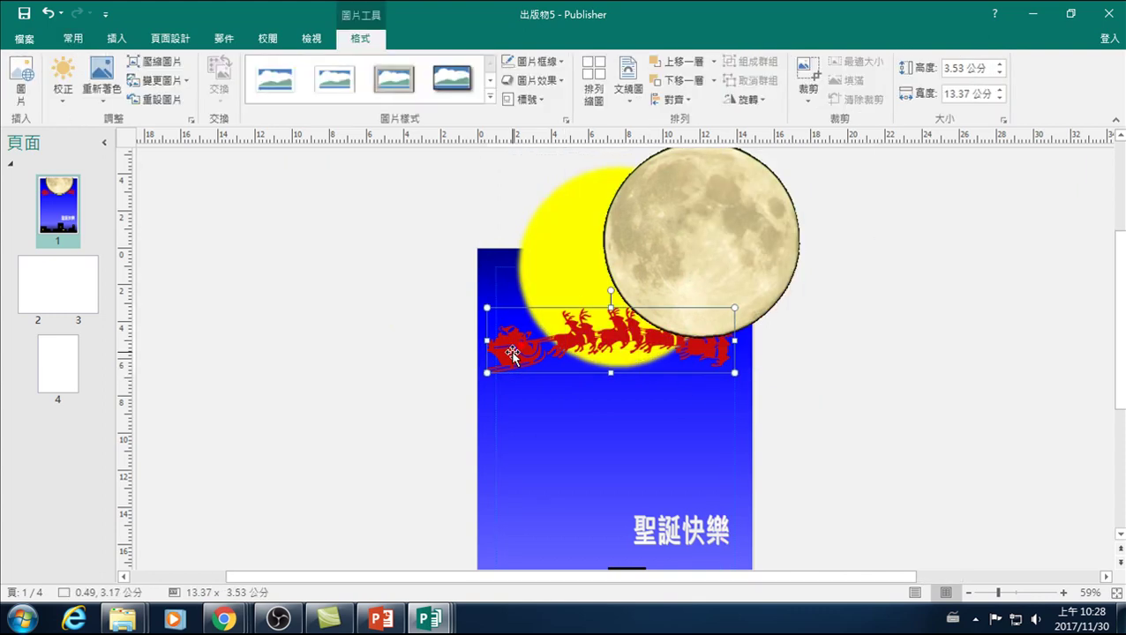
pyautogui.rightClick(514, 353)
pyautogui.click(829, 388)
pyautogui.click(343, 44)
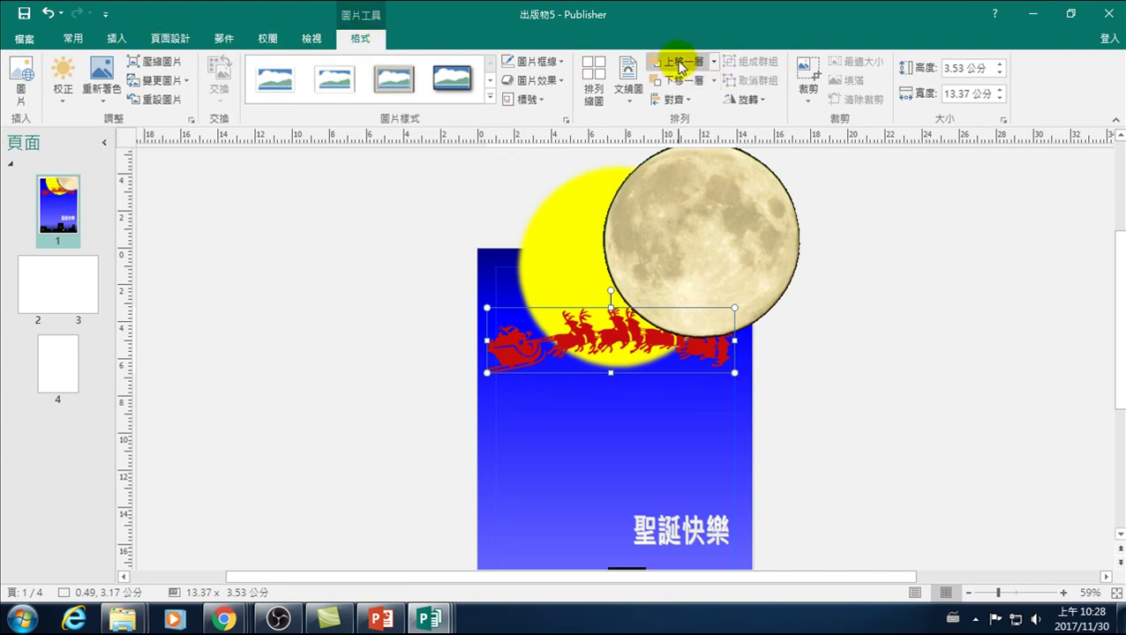
pyautogui.click(679, 64)
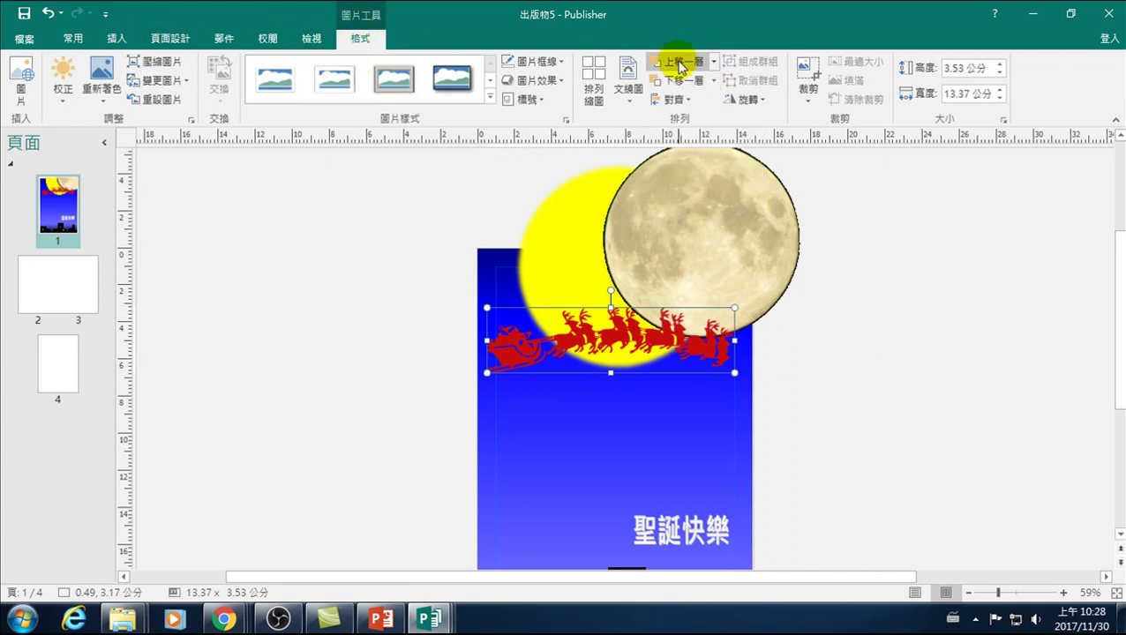
# Reposition the moon squarely over the yellow glow behind the sleigh
pyautogui.click(721, 233)
pyautogui.moveTo(766, 230); pyautogui.dragTo(697, 254)
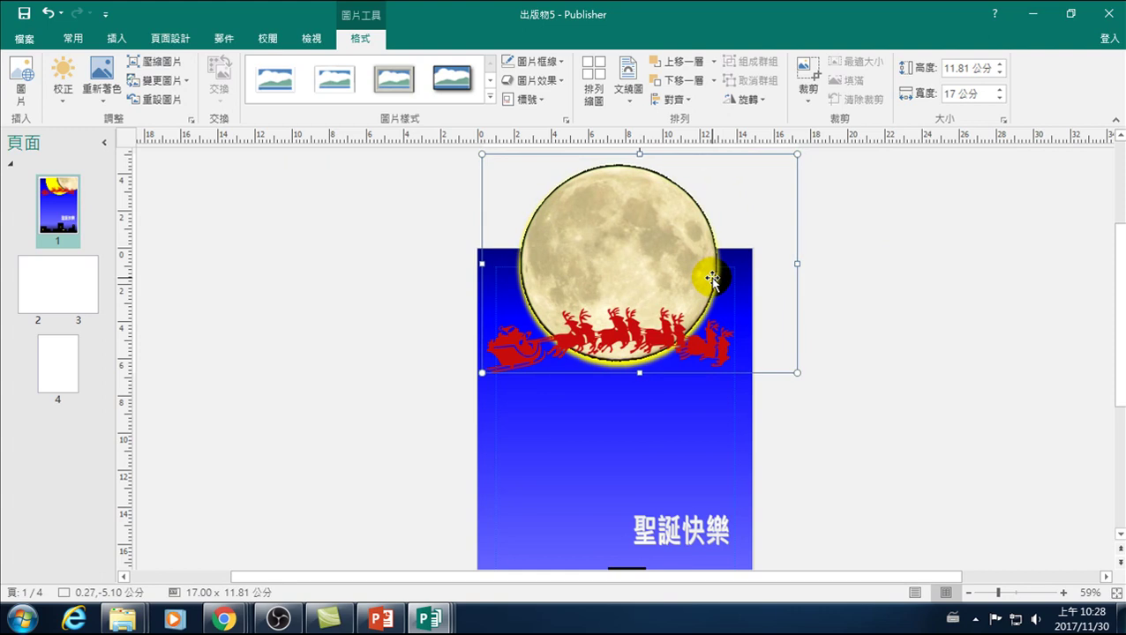
pyautogui.moveTo(712, 279); pyautogui.dragTo(711, 282)
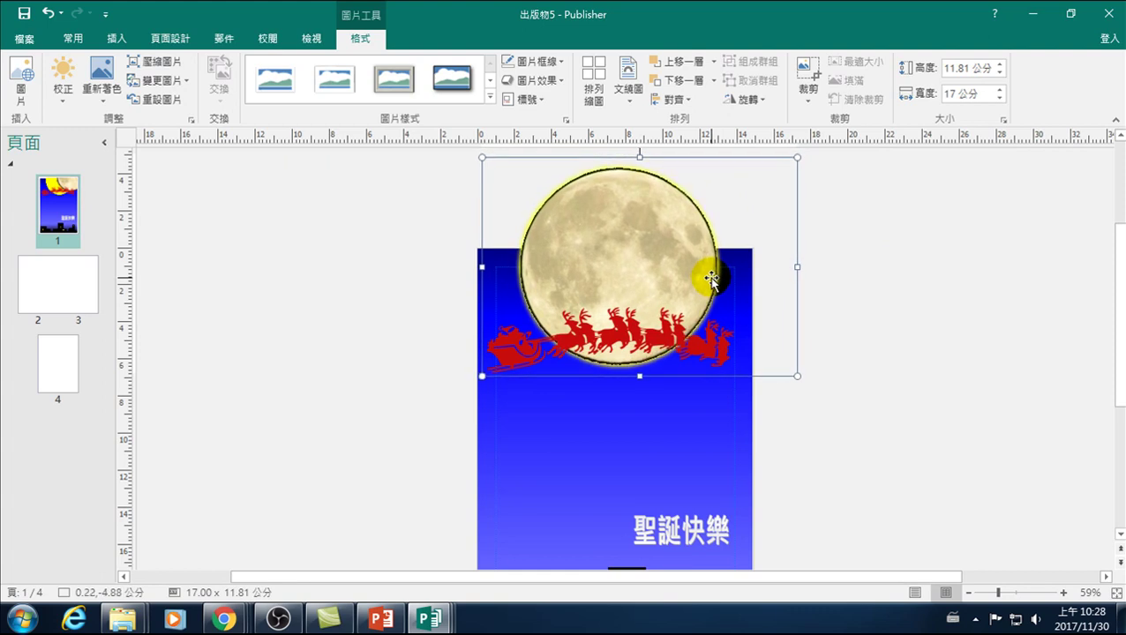
pyautogui.click(869, 318)
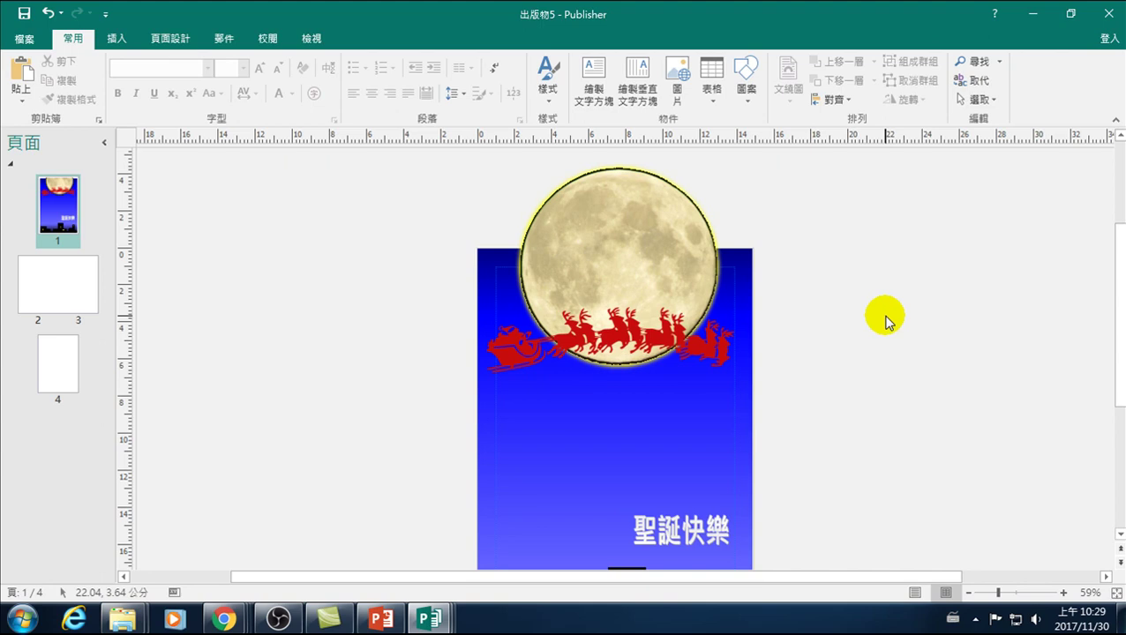
# Save As 卡片1130 into drive D's Publisher 20171124 folder
pyautogui.click(26, 39)
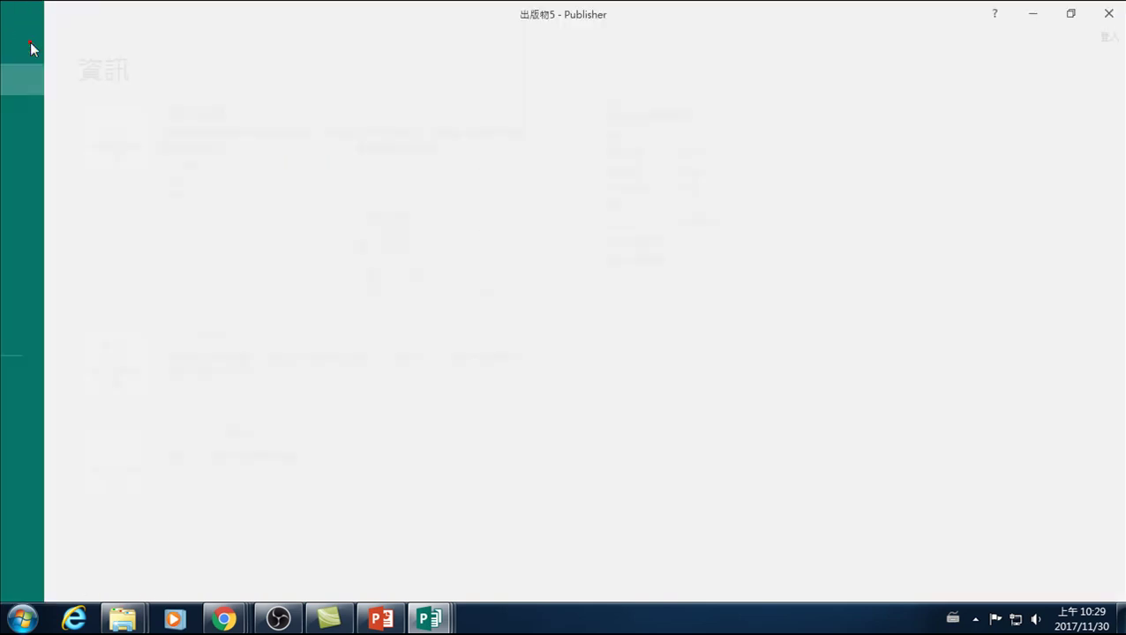
pyautogui.click(32, 206)
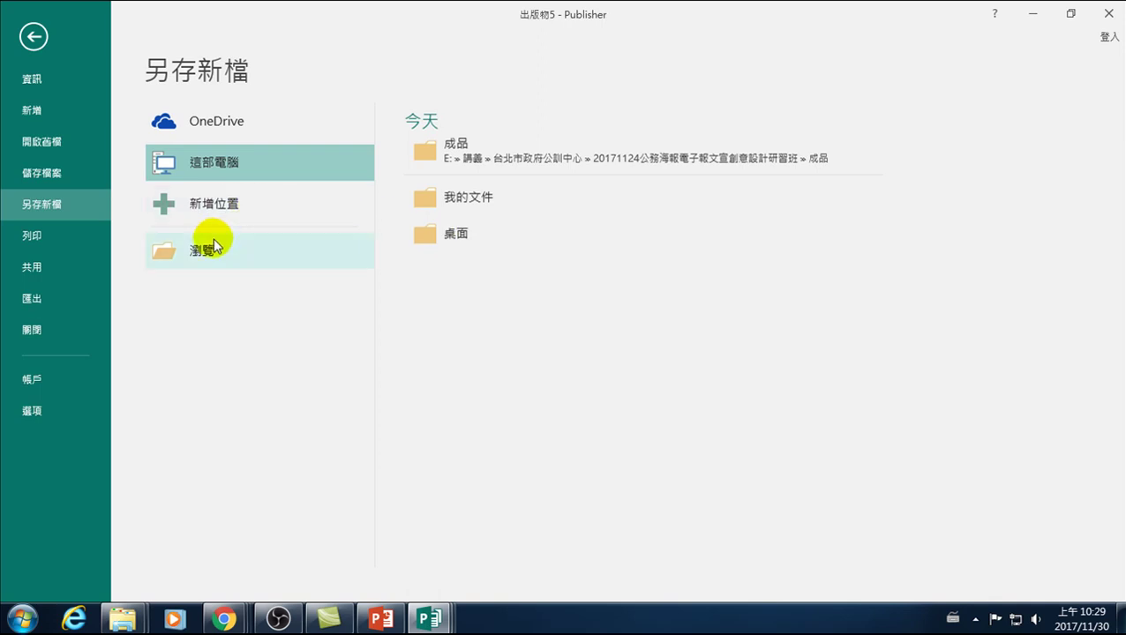
pyautogui.click(218, 250)
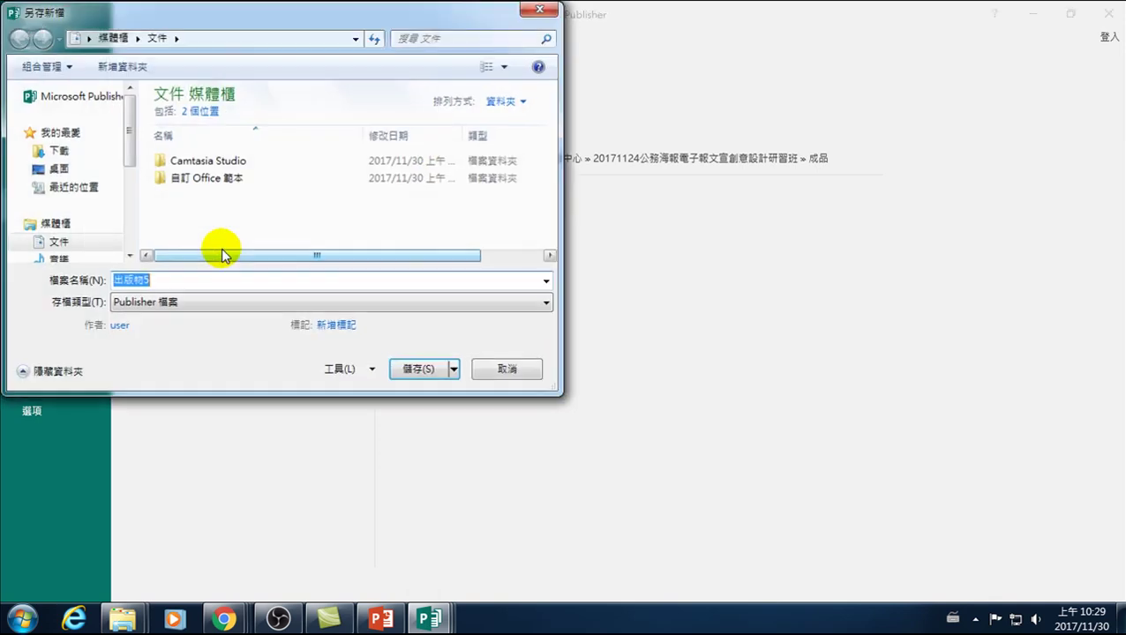
pyautogui.moveTo(71, 177)
pyautogui.click(78, 179)
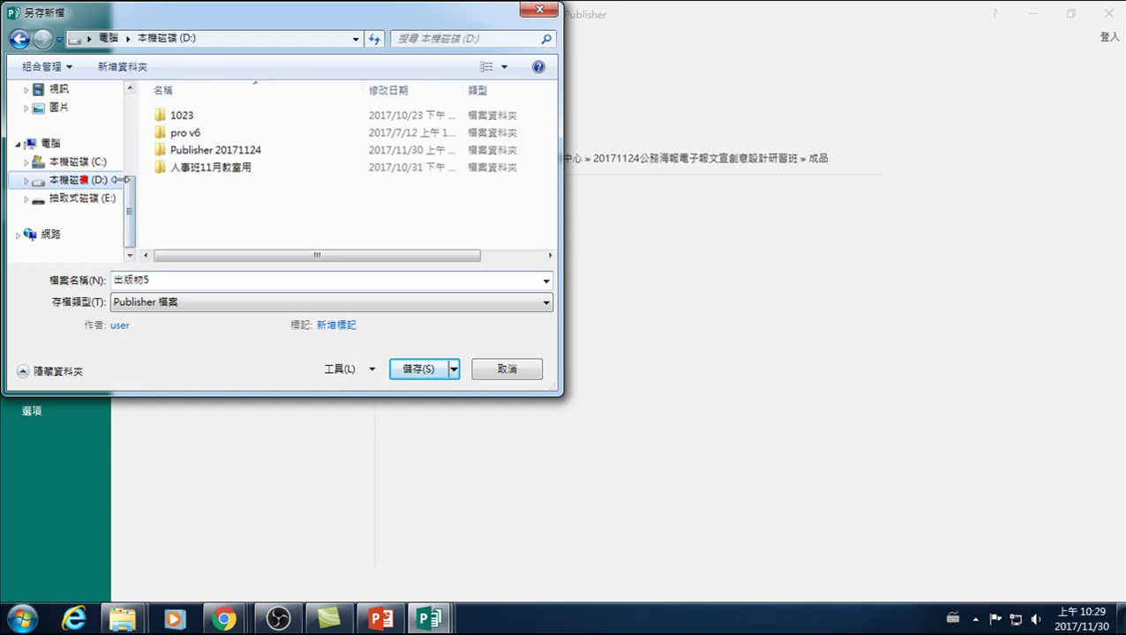
pyautogui.doubleClick(192, 150)
pyautogui.click(187, 278)
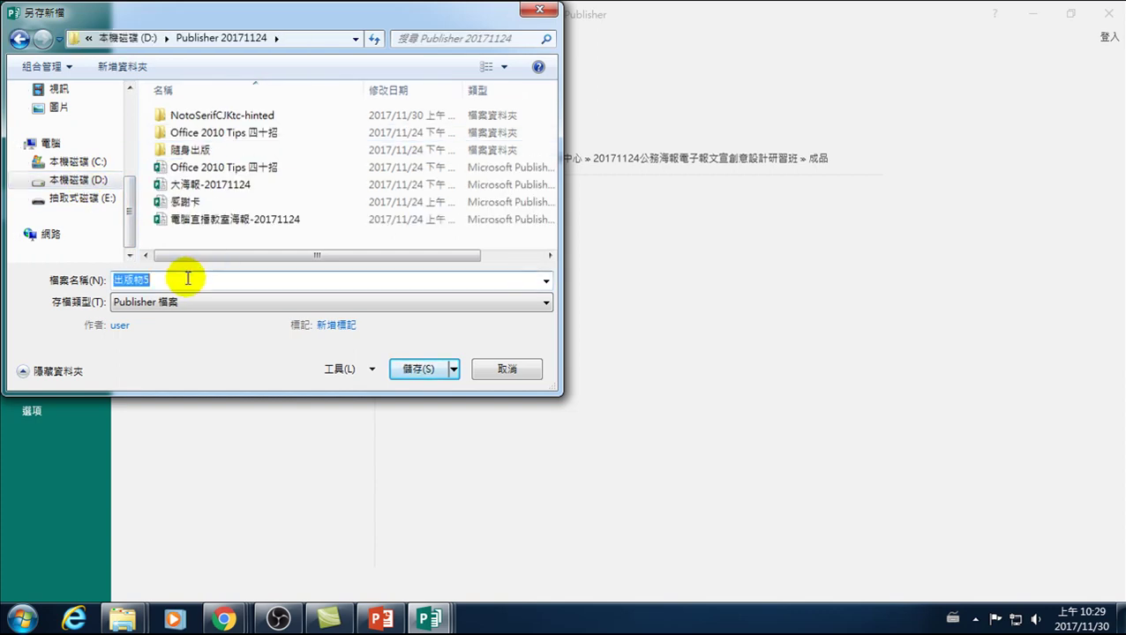
pyautogui.write('卡片')
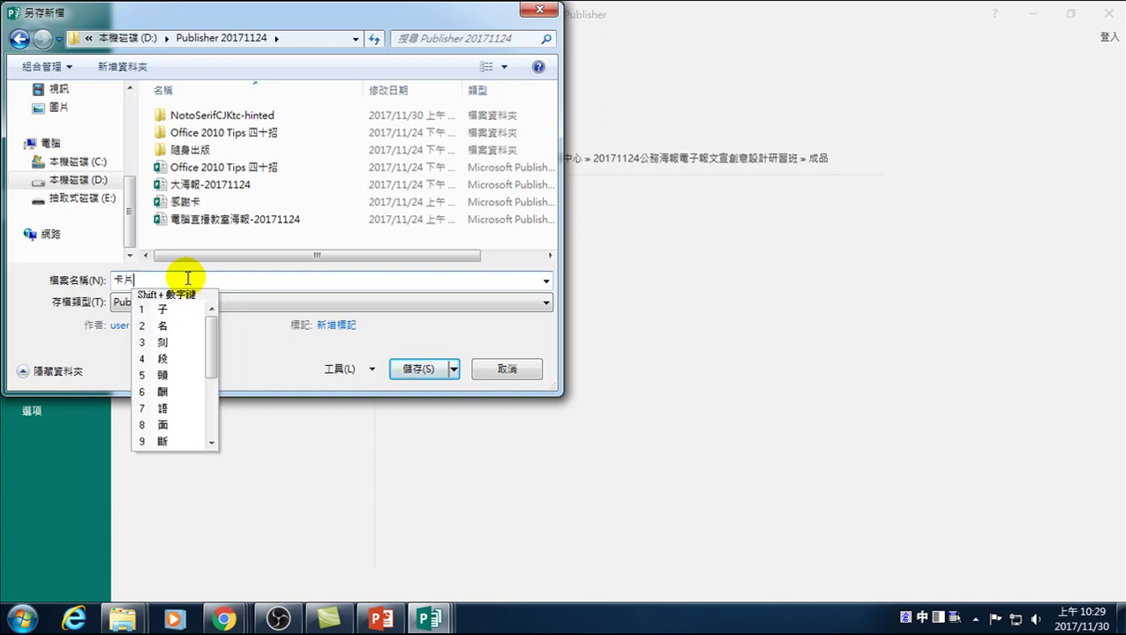
pyautogui.write('1130')
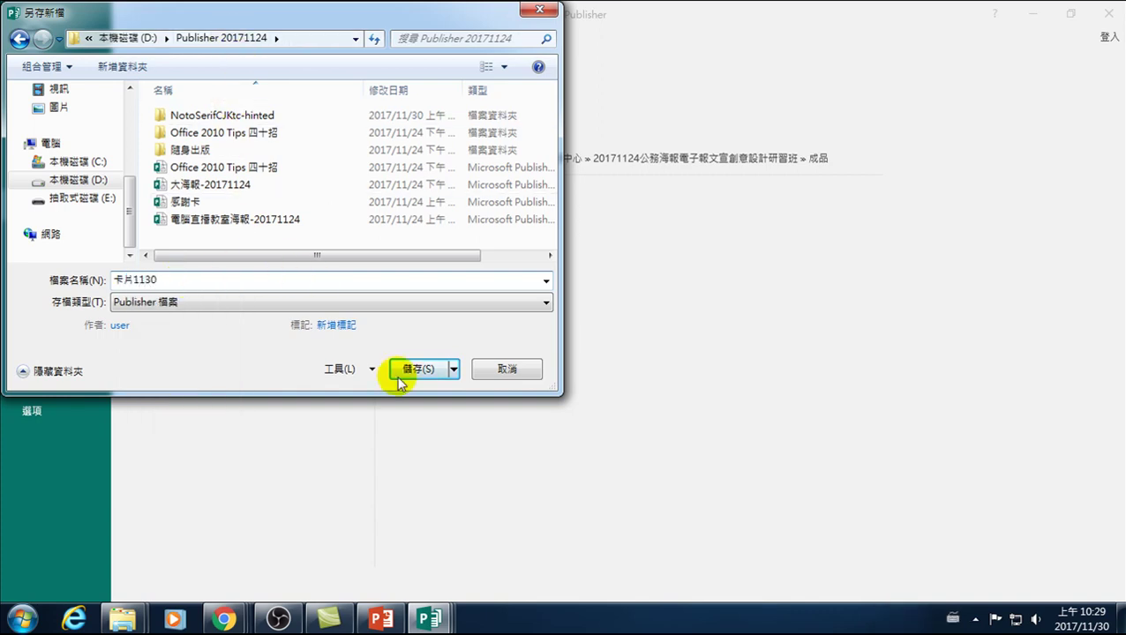
pyautogui.click(411, 374)
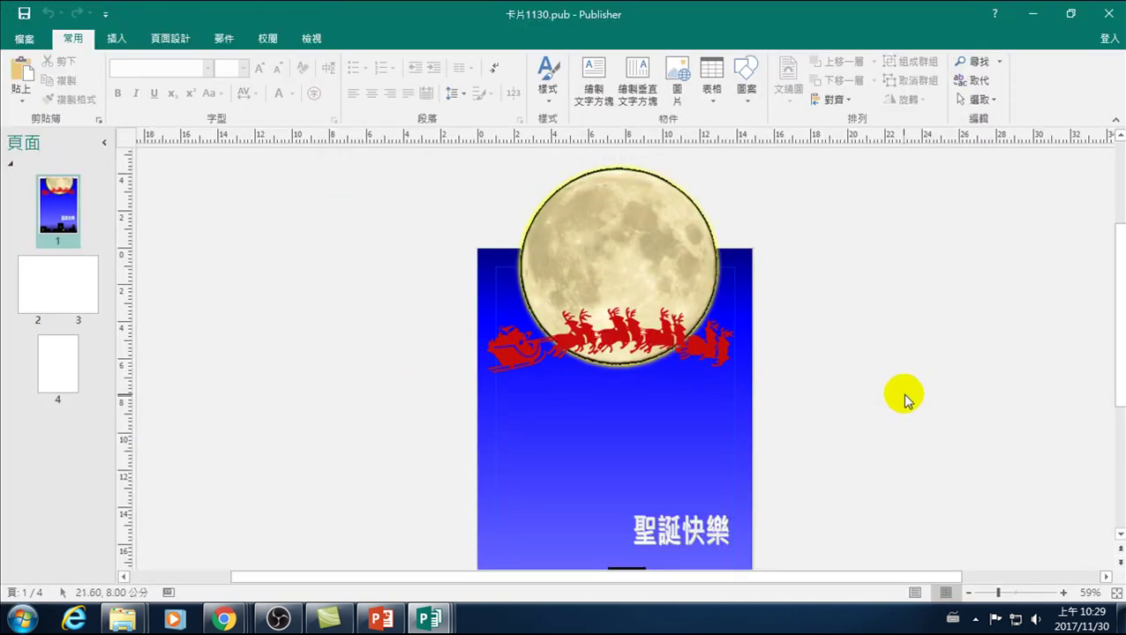
# Fit the cover page to the window, then show the blank pages 2–3 spread
pyautogui.scroll(-3, 903, 399)
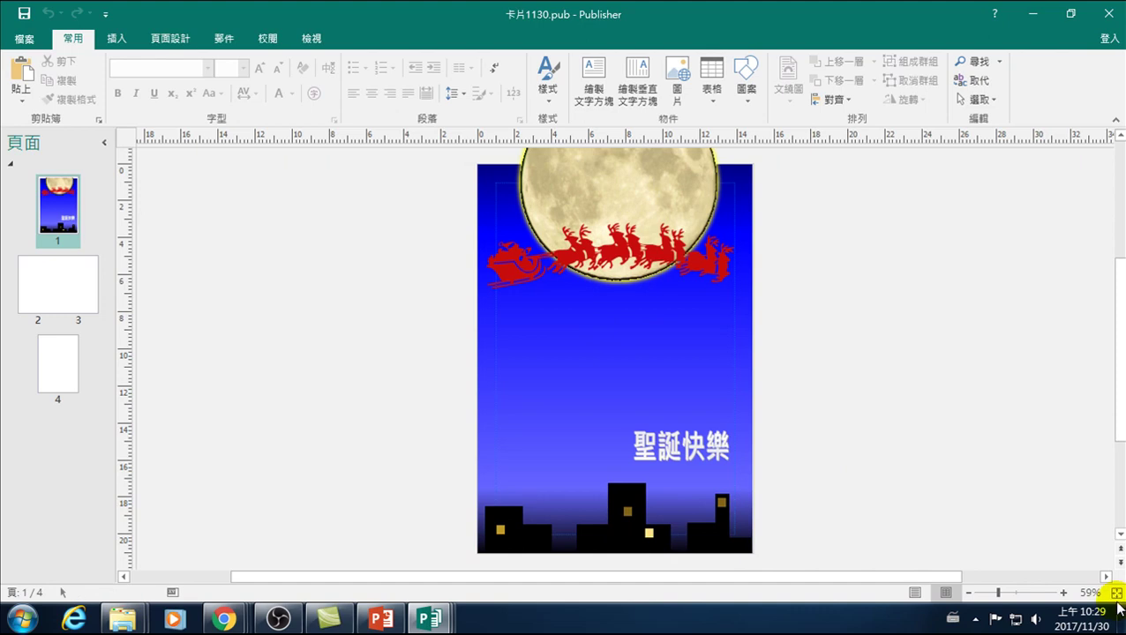
pyautogui.click(1116, 594)
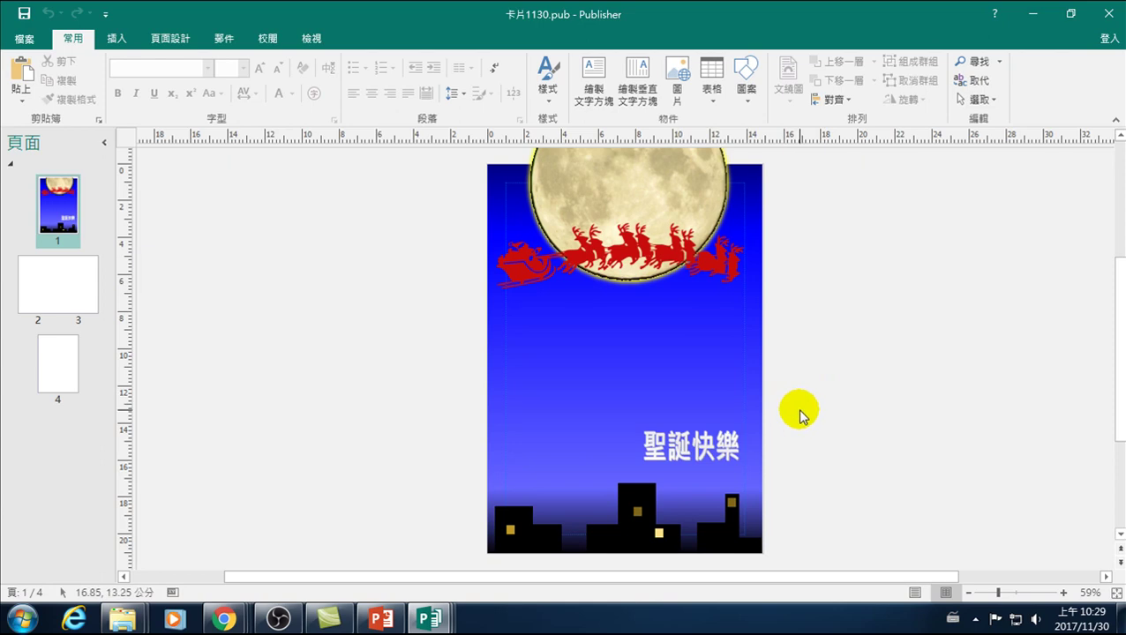
pyautogui.moveTo(714, 413); pyautogui.dragTo(719, 427)
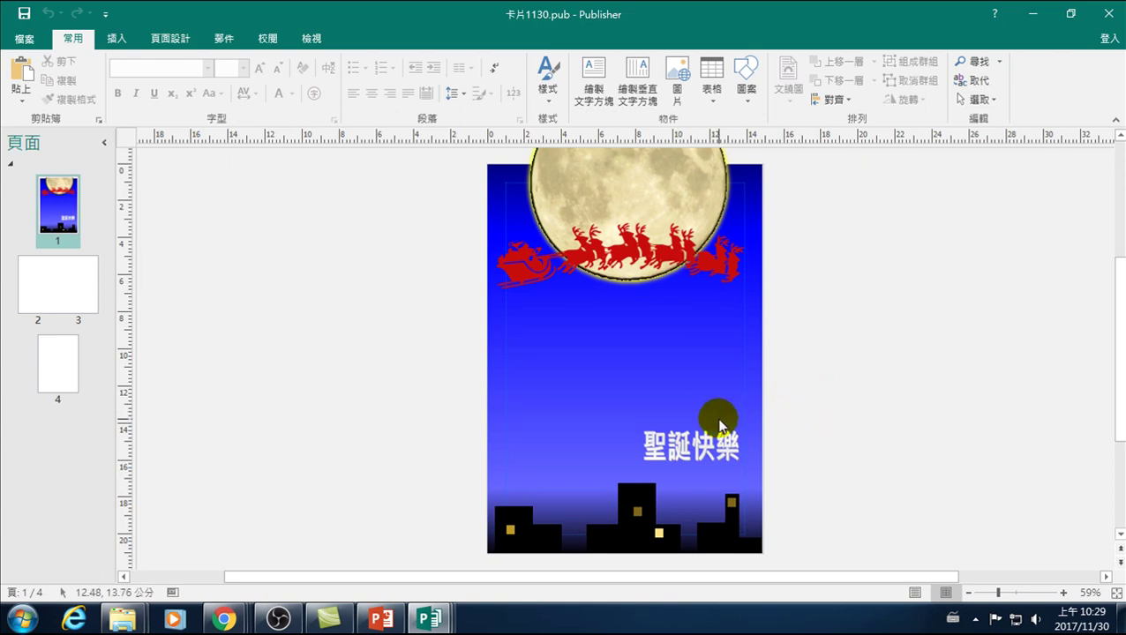
pyautogui.click(55, 286)
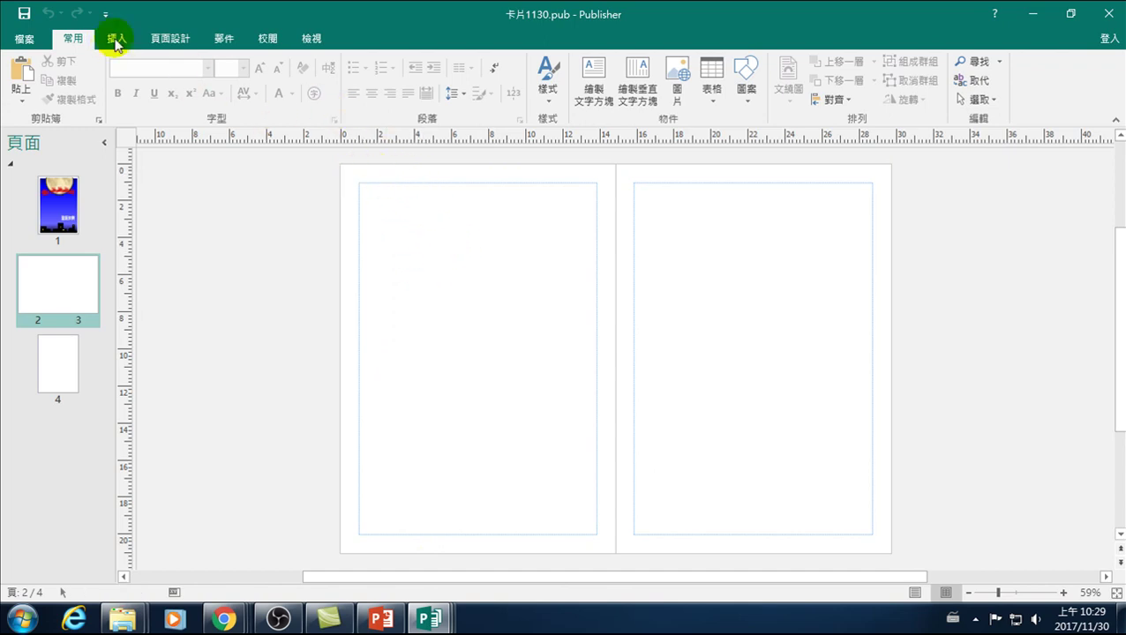
# Insert the butterfly picture-and-story page part and position it on page 2
pyautogui.click(117, 39)
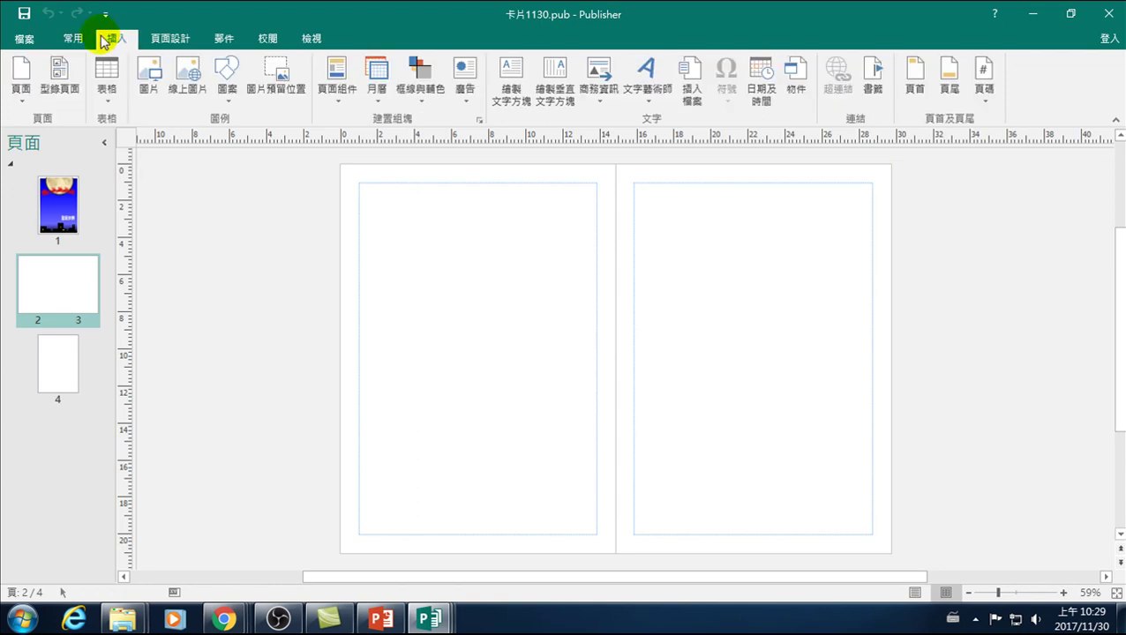
pyautogui.click(75, 38)
pyautogui.click(118, 39)
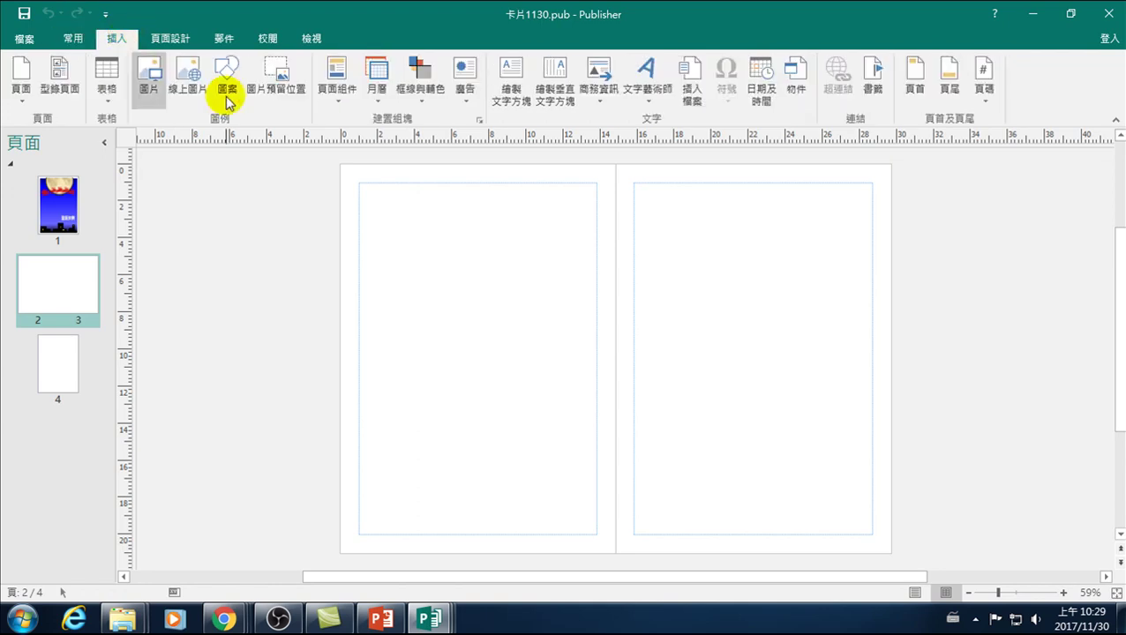
pyautogui.click(341, 98)
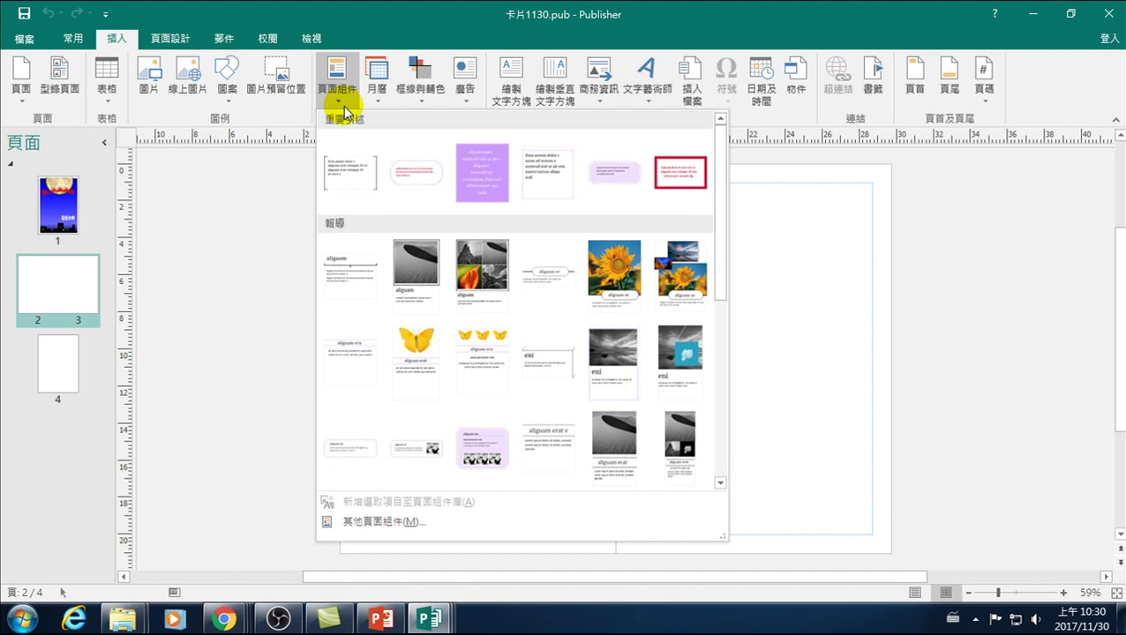
pyautogui.click(409, 355)
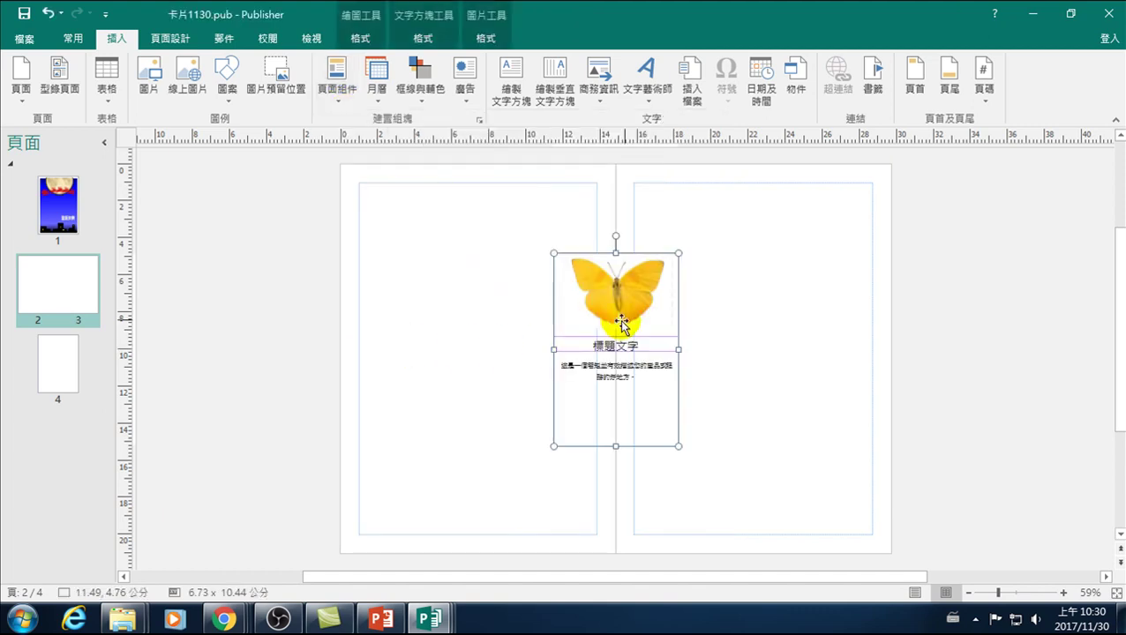
pyautogui.moveTo(635, 307); pyautogui.dragTo(503, 276)
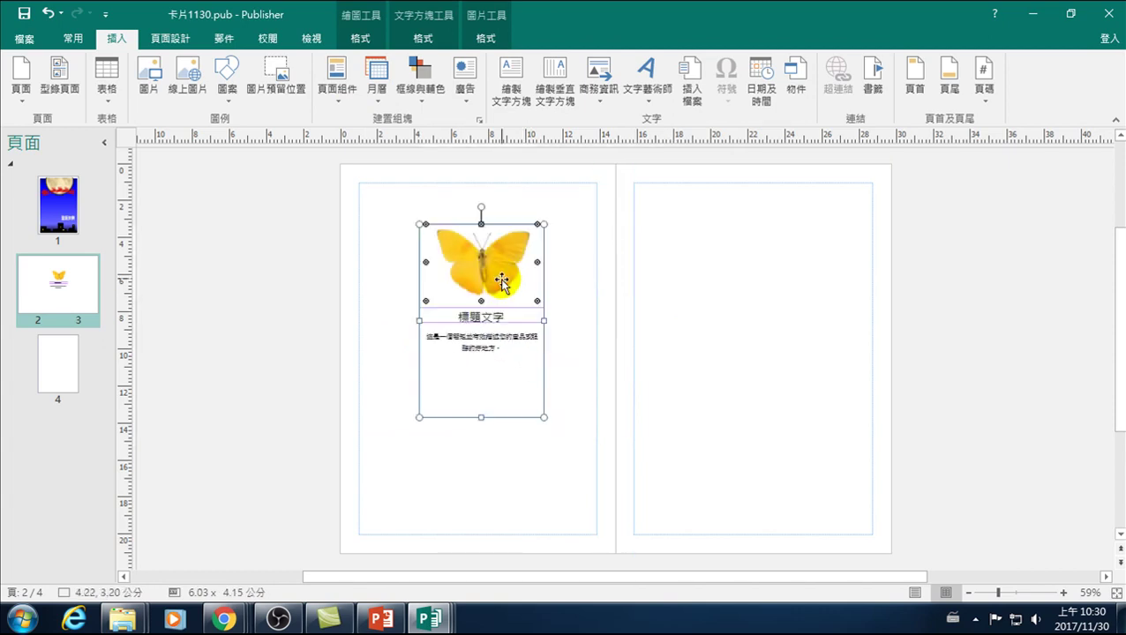
pyautogui.click(509, 288)
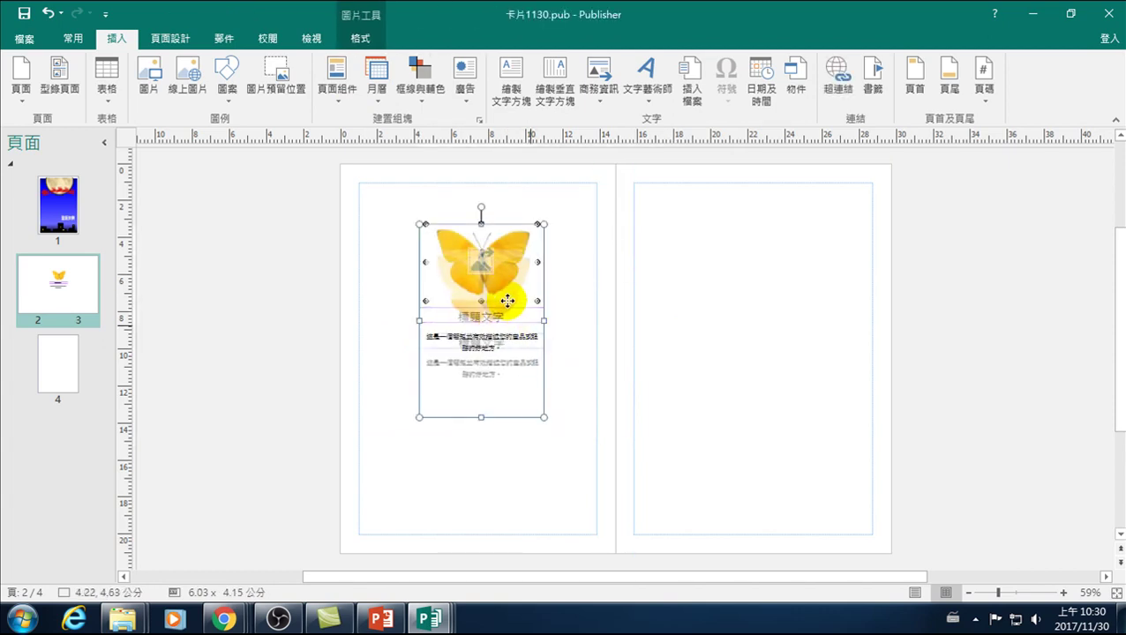
pyautogui.moveTo(508, 278)
pyautogui.mouseDown()
pyautogui.moveTo(523, 328)
pyautogui.moveTo(499, 289)
pyautogui.mouseUp()
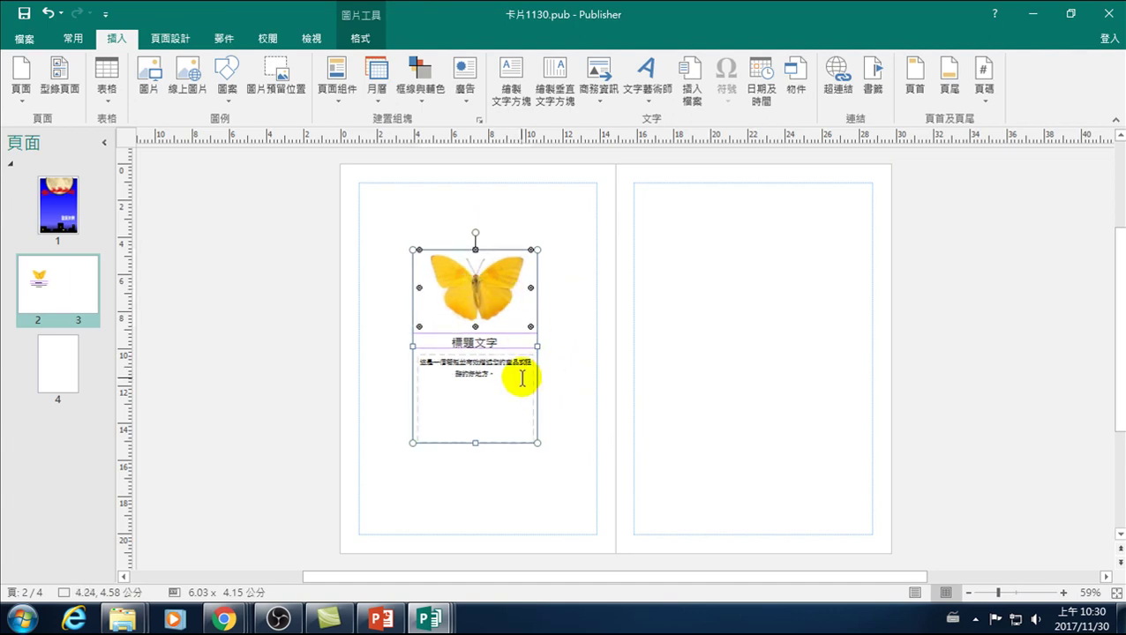
# Replace the placeholder title 標題文字 with 無限的祝福
pyautogui.doubleClick(476, 341)
pyautogui.click(508, 348)
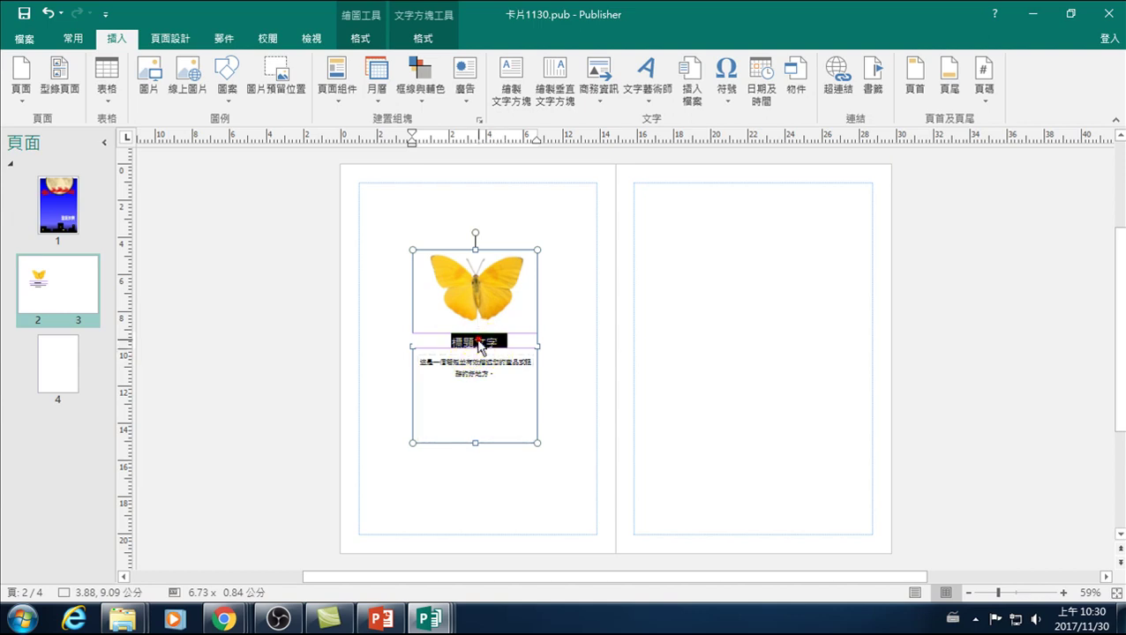
pyautogui.click(271, 329)
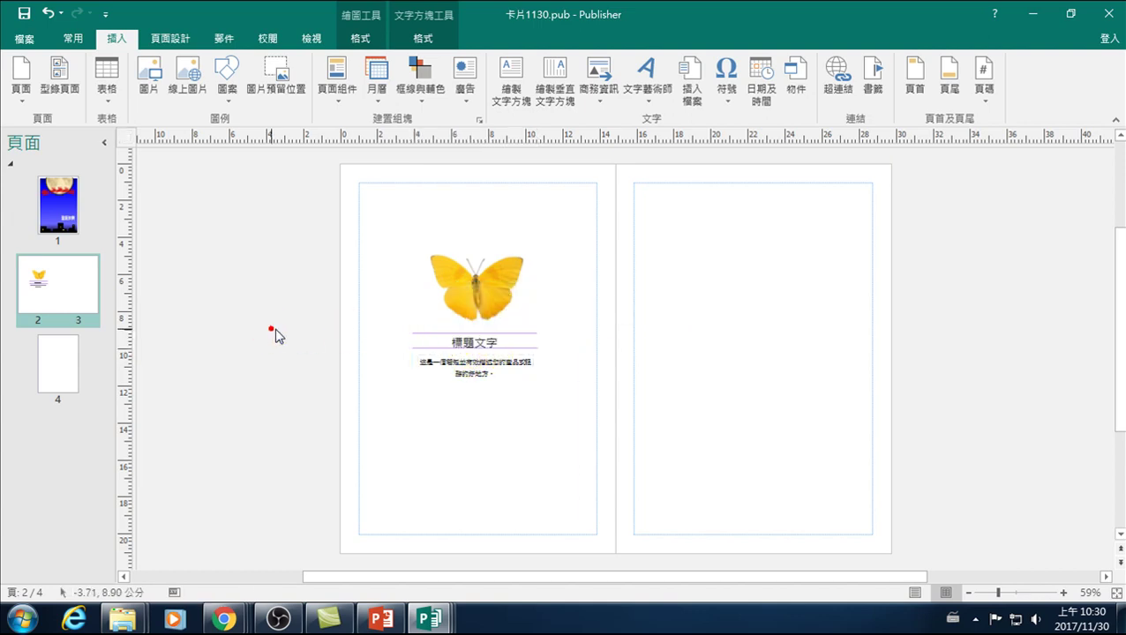
pyautogui.doubleClick(452, 341)
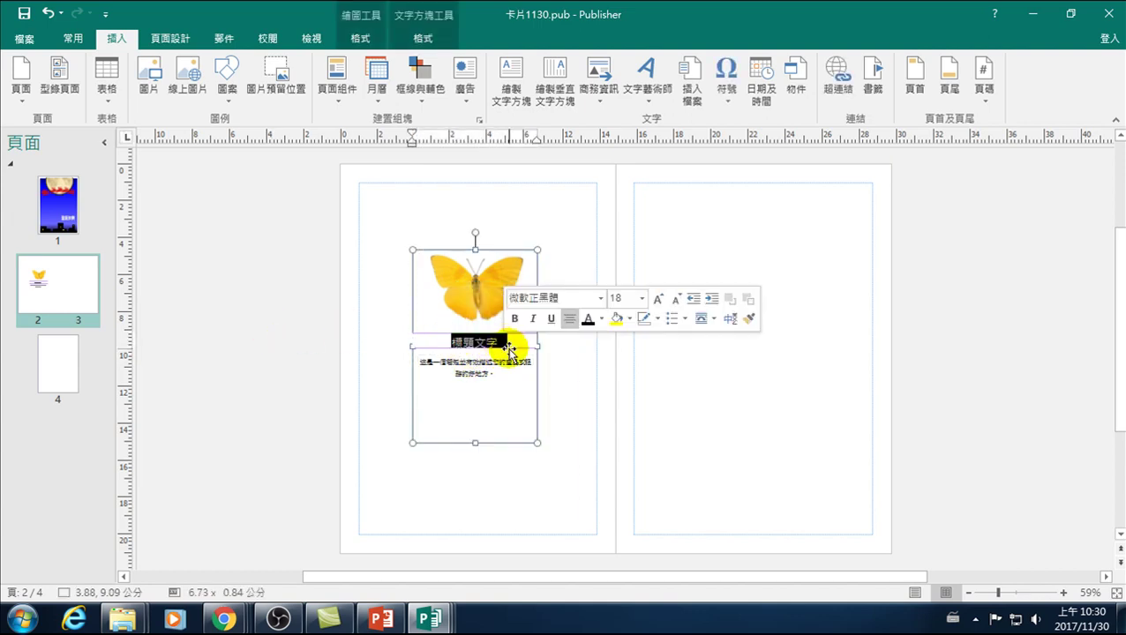
pyautogui.write('人廿')
pyautogui.press('space')
pyautogui.write('無限的')
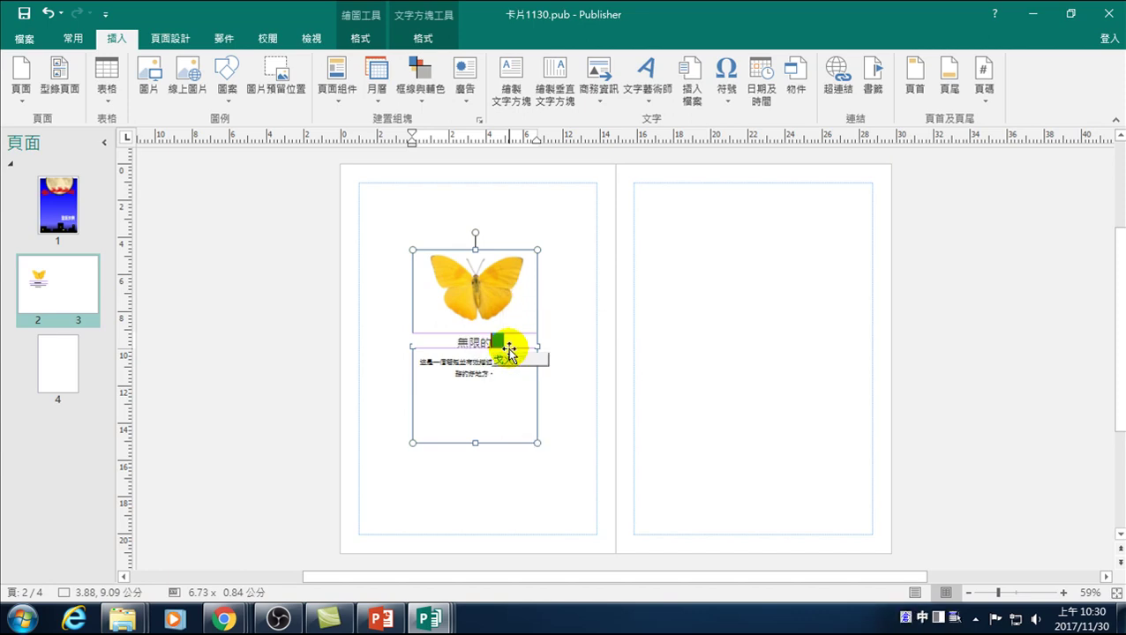
pyautogui.write('祝')
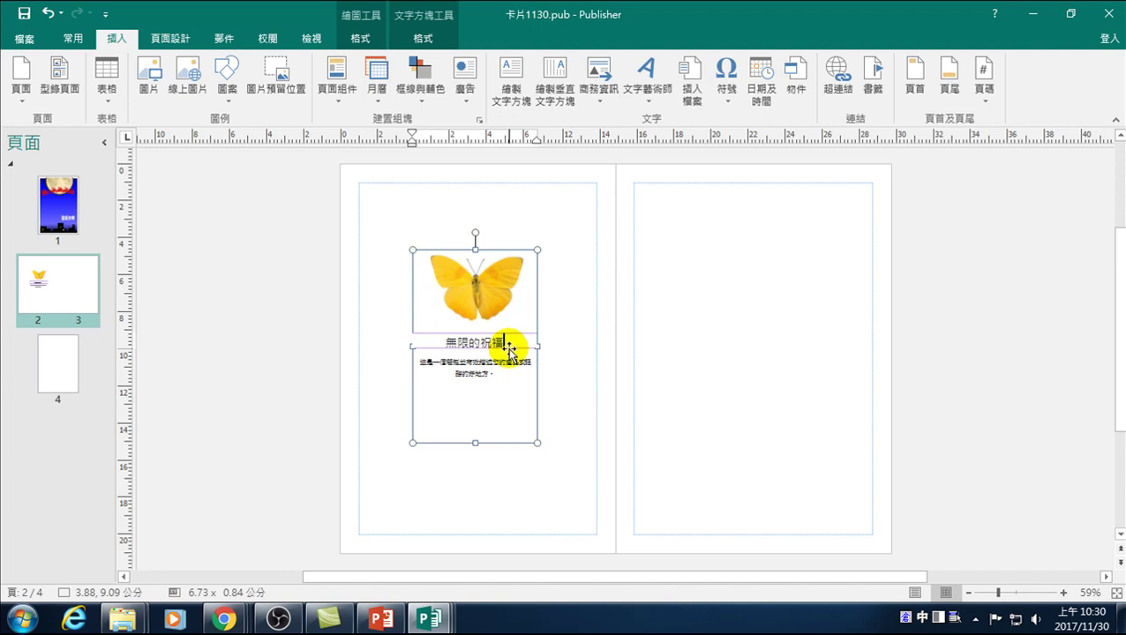
pyautogui.write('福')
# Replace the placeholder body paragraph with the greeting's first line, ending in 方
pyautogui.tripleClick(492, 375)
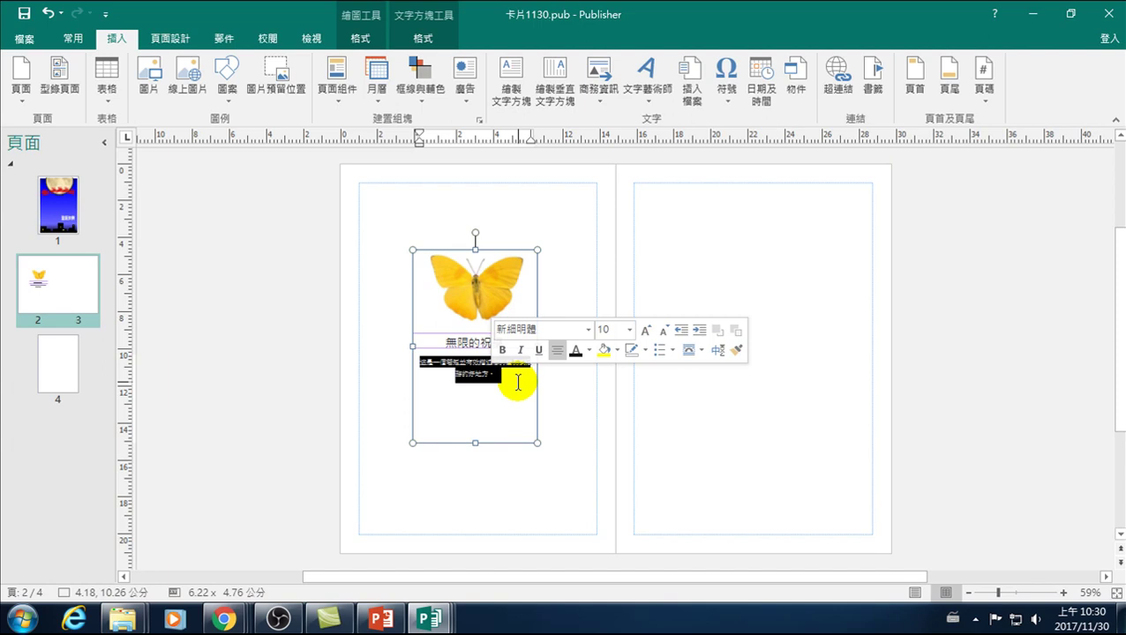
pyautogui.write('mfyo')
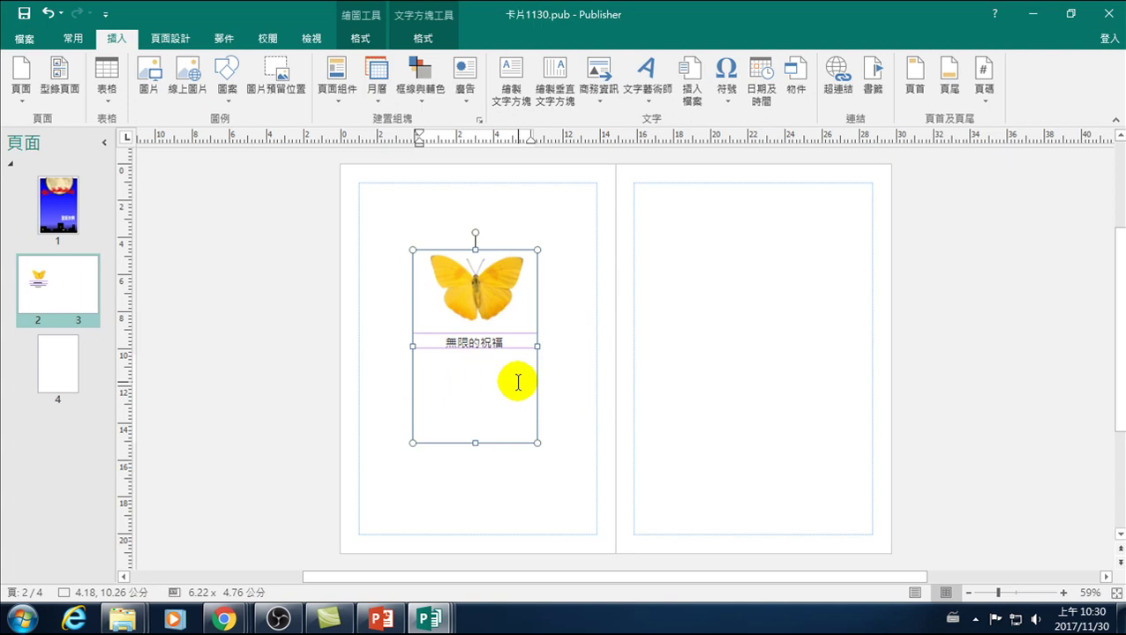
pyautogui.press('space')
pyautogui.press('1')
pyautogui.press('space')
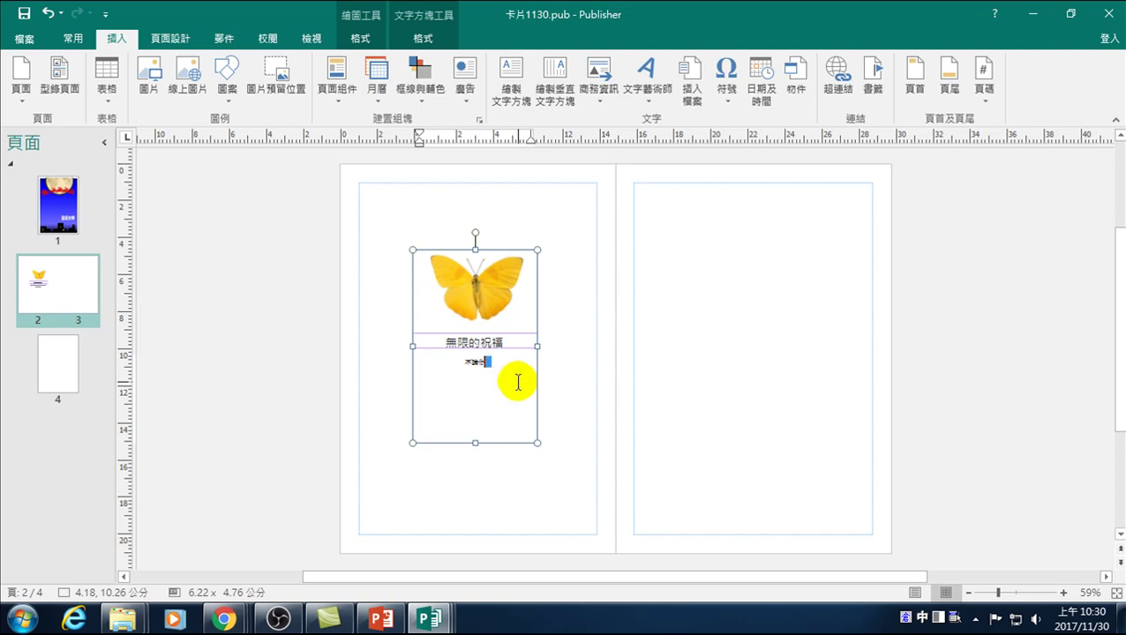
pyautogui.write('u4ji3')
pyautogui.press('Down')
pyautogui.press('Return')
pyautogui.press('Down')
pyautogui.press('Return')
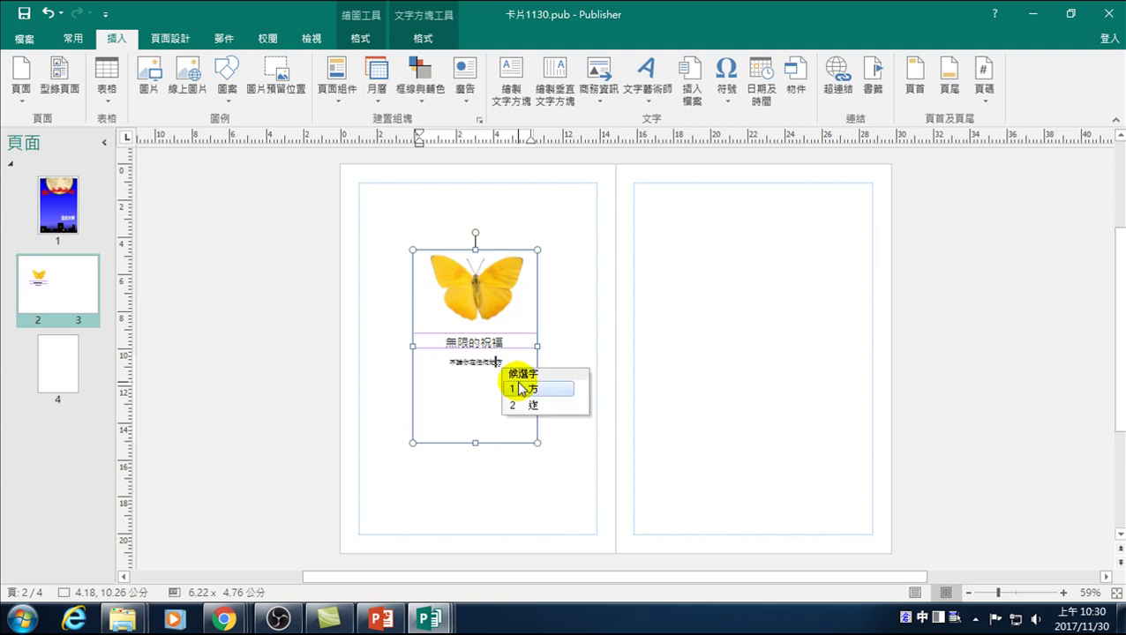
pyautogui.click(521, 388)
# Add the lines starting 任何時間 and a third line ending in 福 with '...'
pyautogui.write('。 ')
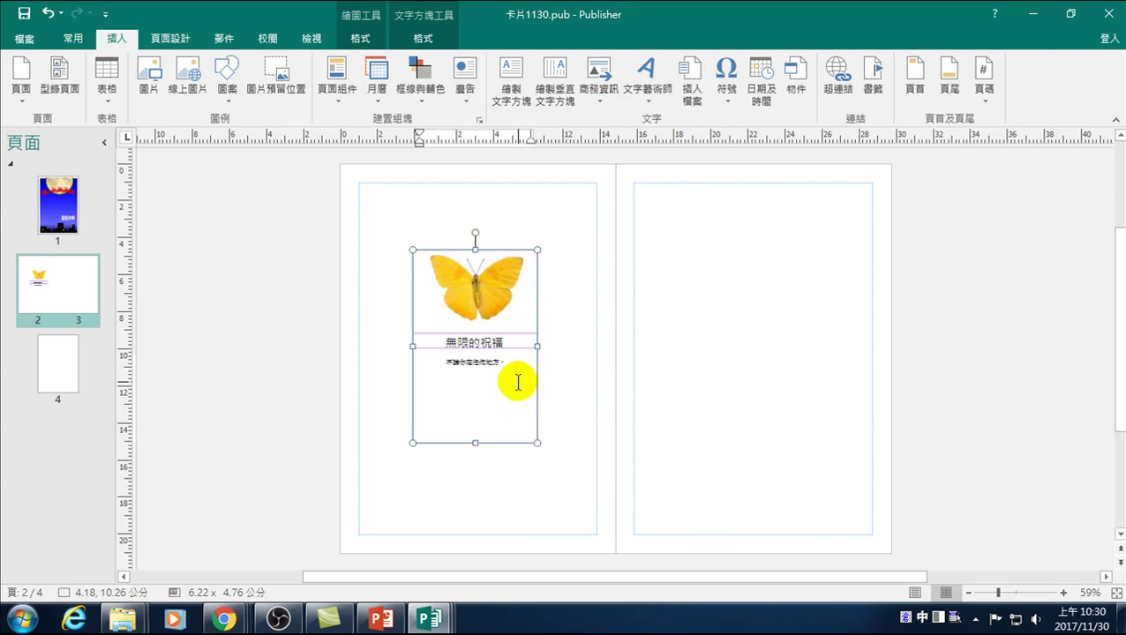
pyautogui.write('任何時')
pyautogui.press('Down')
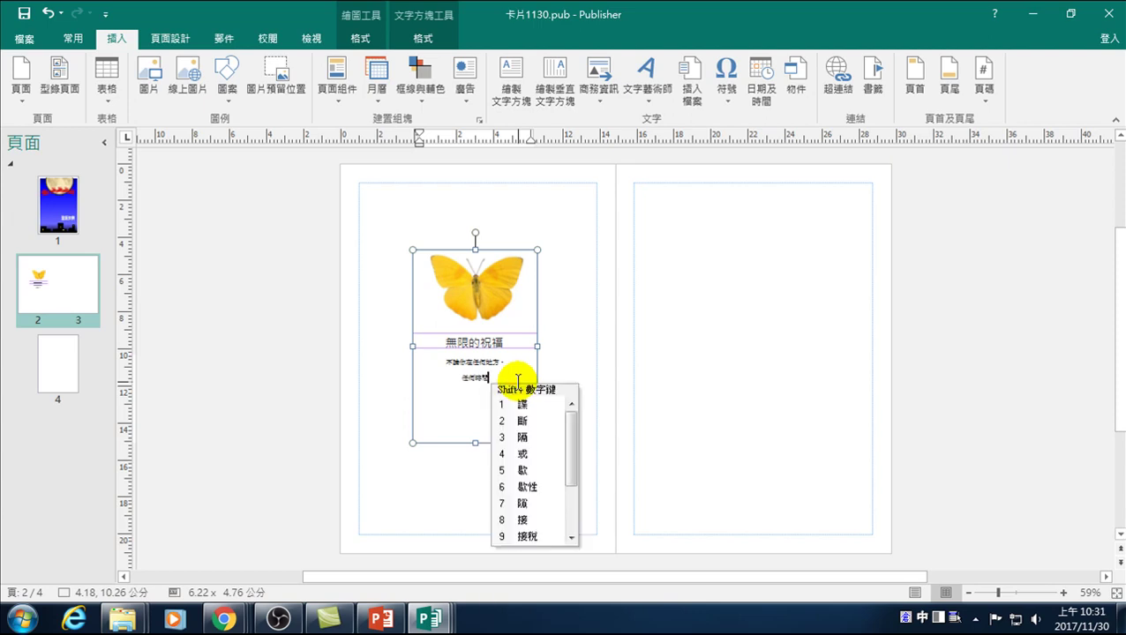
pyautogui.write('。')
pyautogui.press('Return')
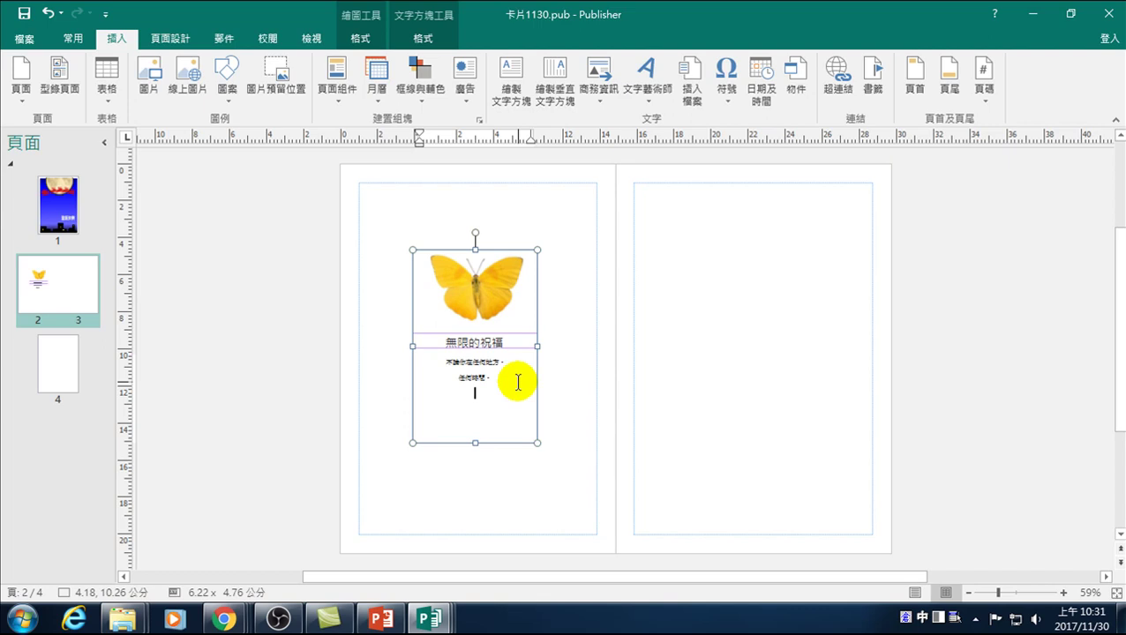
pyautogui.press('Down')
pyautogui.press('Return')
pyautogui.press('space')
pyautogui.write('n')
pyautogui.press('space')
pyautogui.press('Escape')
pyautogui.hotkey('ctrl', 'space')
pyautogui.write('...')
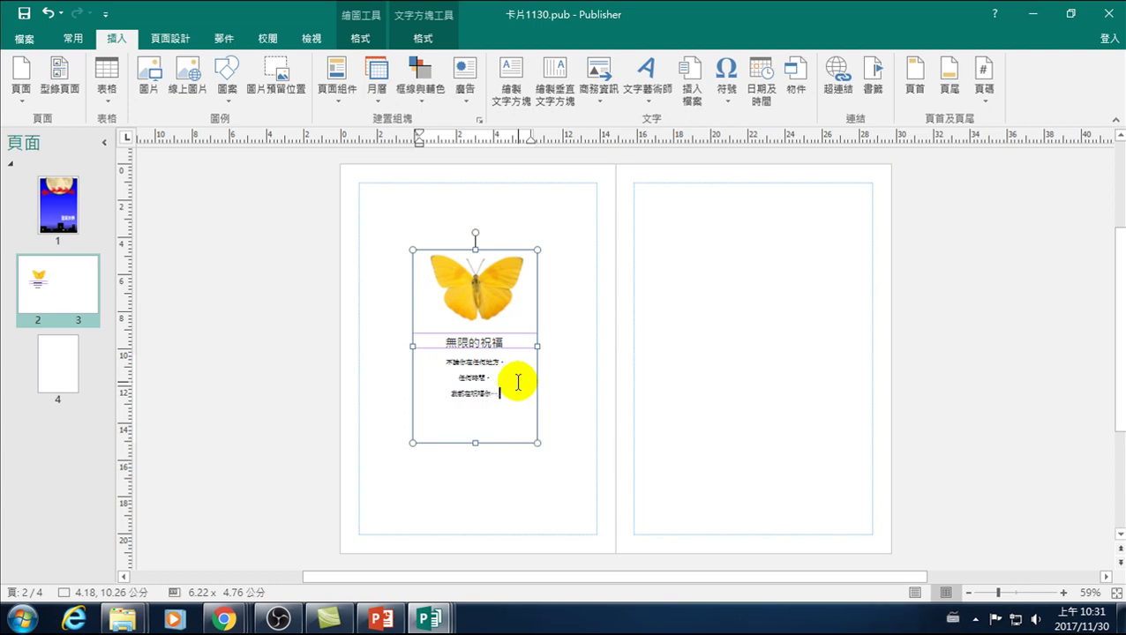
pyautogui.moveTo(500, 394)
pyautogui.mouseDown()
pyautogui.moveTo(391, 378)
pyautogui.moveTo(389, 344)
pyautogui.mouseUp()
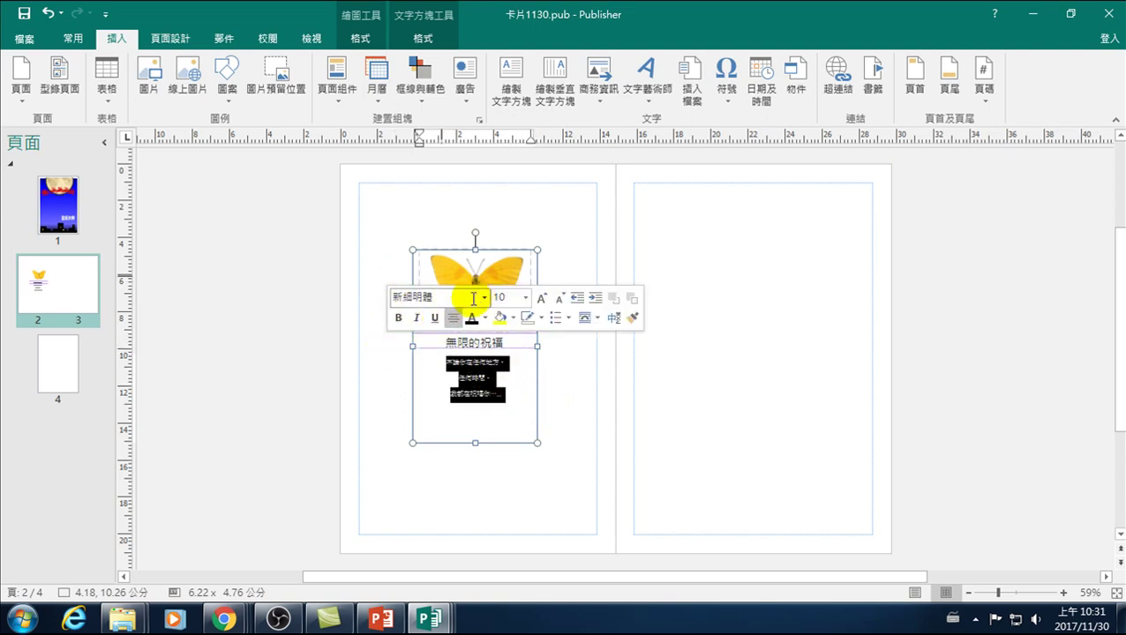
pyautogui.click(556, 344)
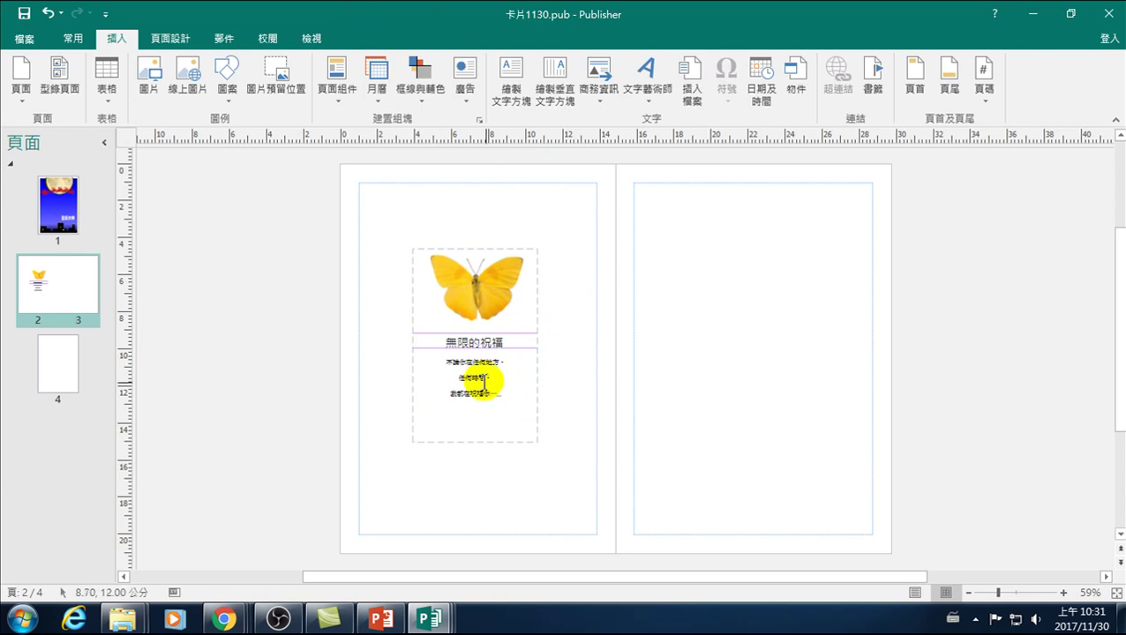
# Run a Bing online picture search for 'santa'
pyautogui.click(479, 273)
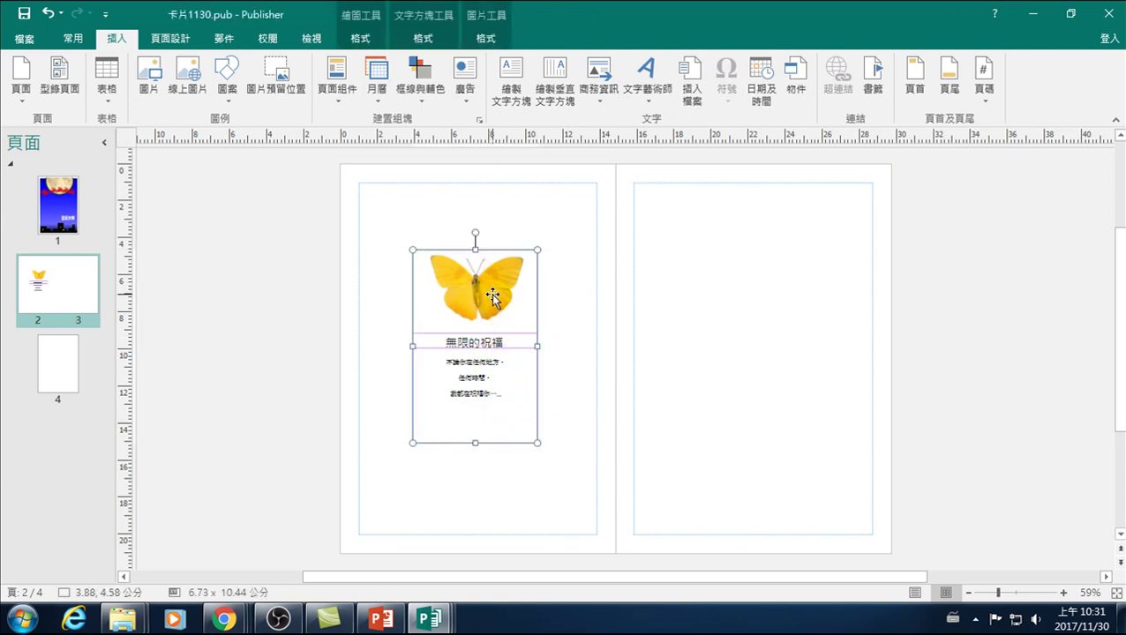
pyautogui.click(492, 298)
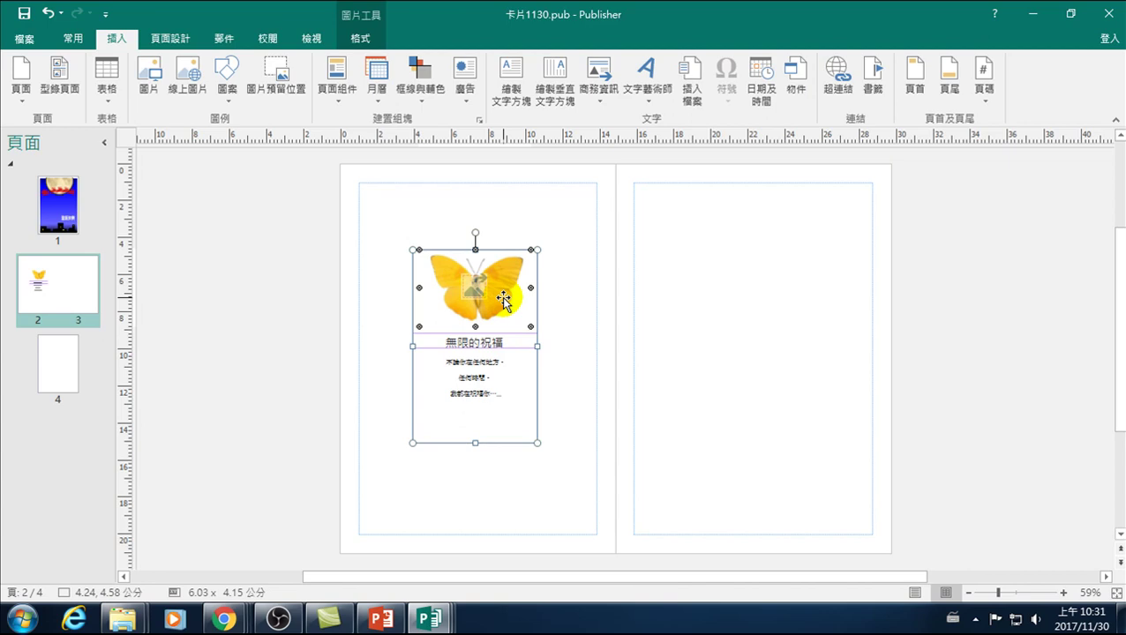
pyautogui.click(234, 380)
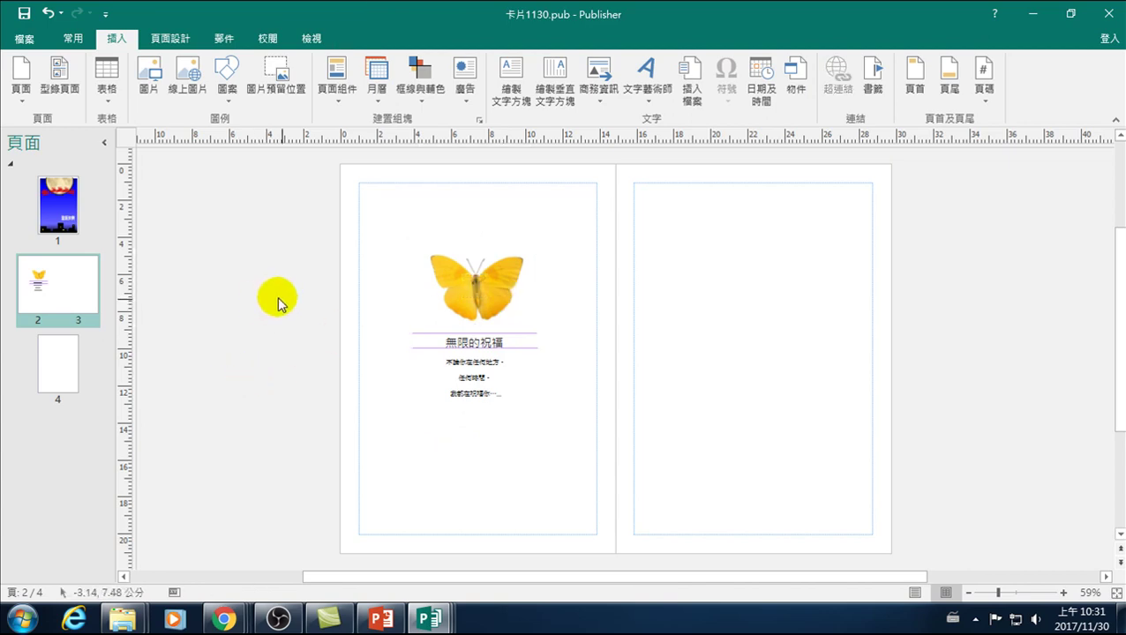
pyautogui.click(187, 77)
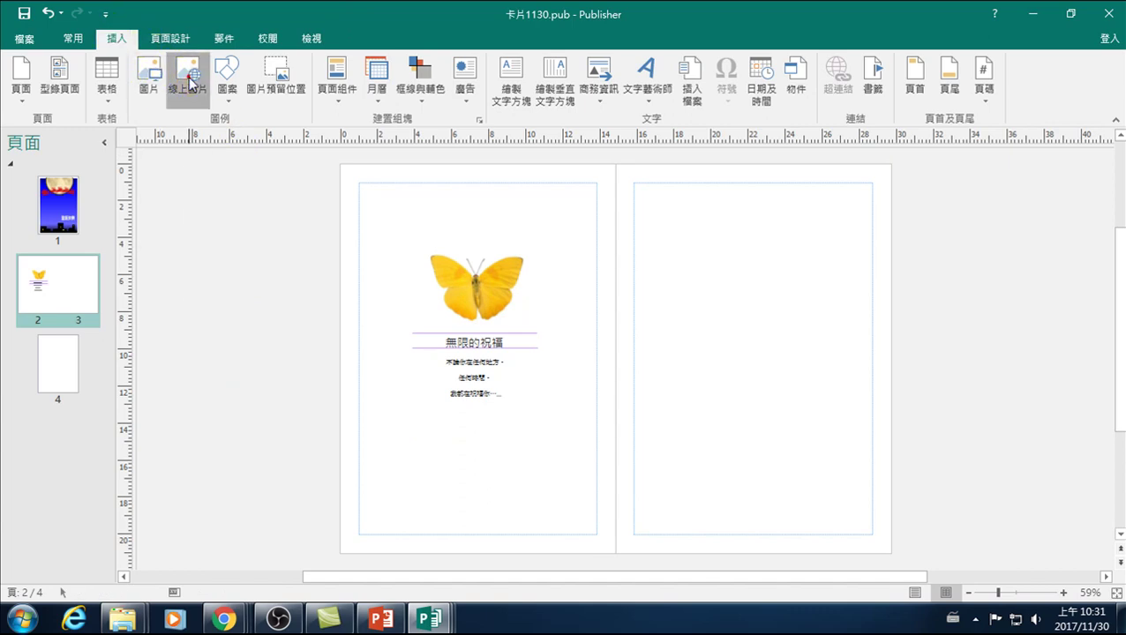
pyautogui.click(535, 257)
pyautogui.write('santa')
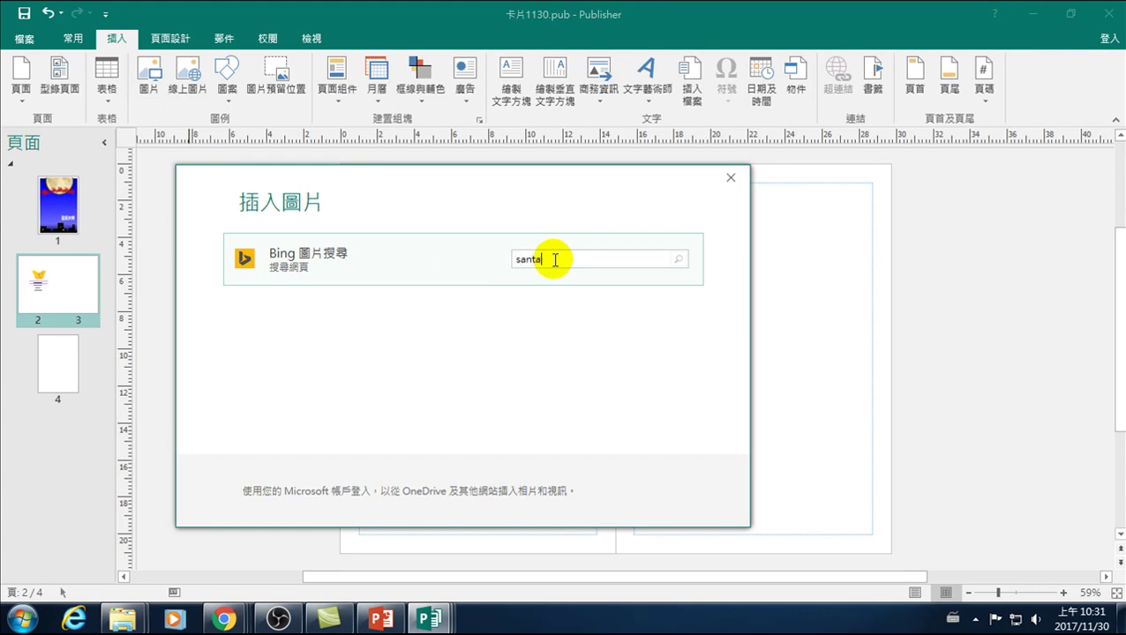
pyautogui.press('Return')
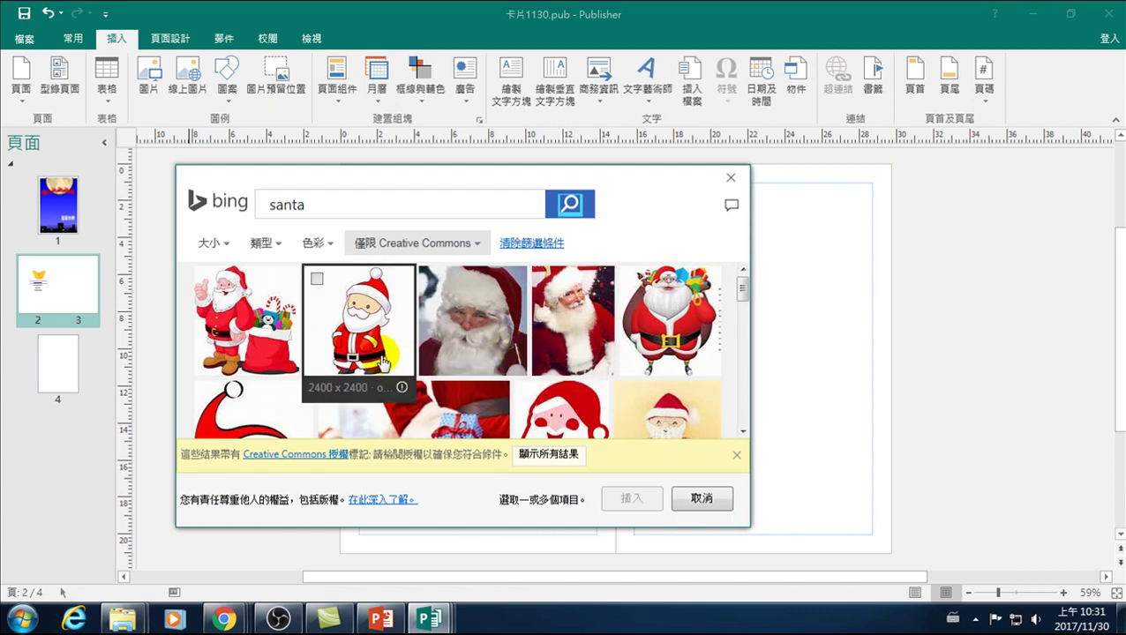
# Browse the Santa results and insert the cartoon Santa image
pyautogui.scroll(-3, 536, 411)
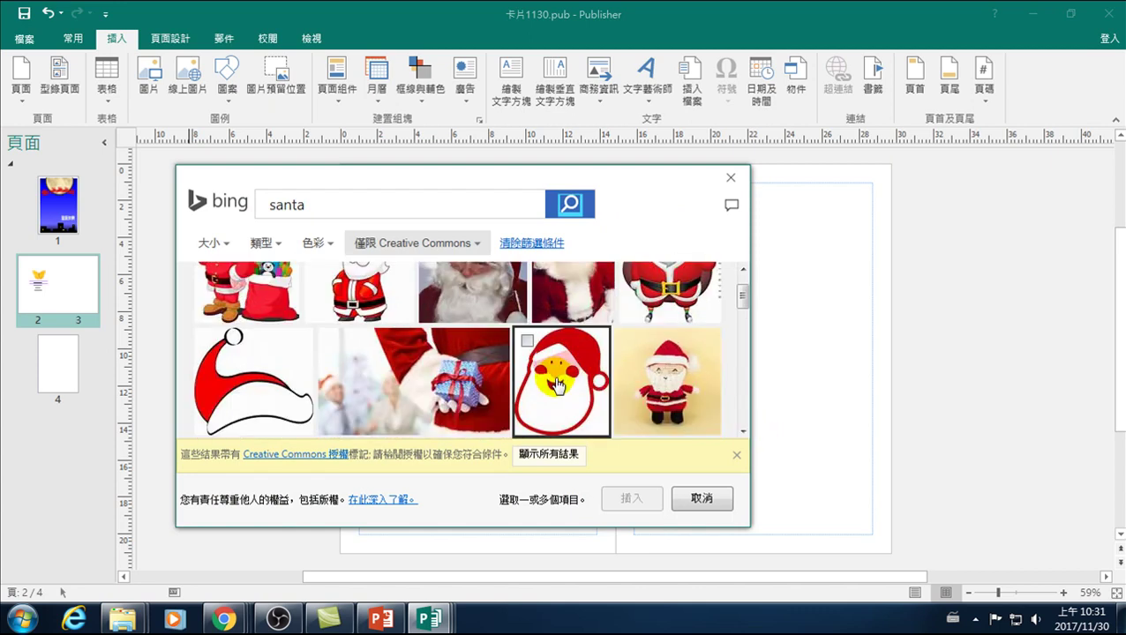
pyautogui.scroll(2, 529, 402)
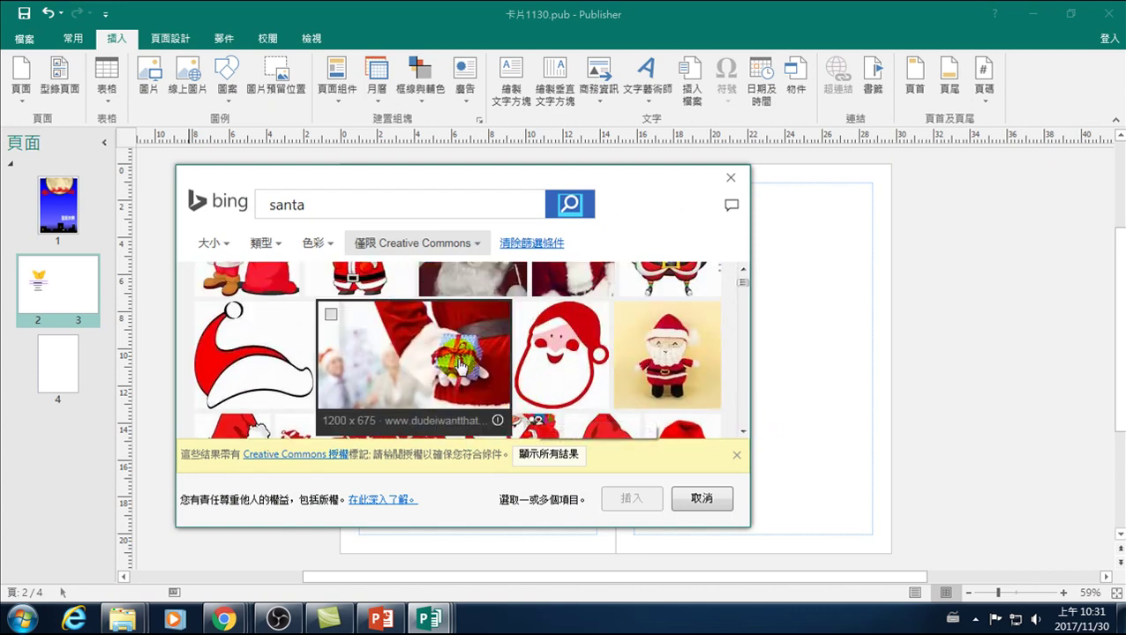
pyautogui.scroll(-2, 467, 365)
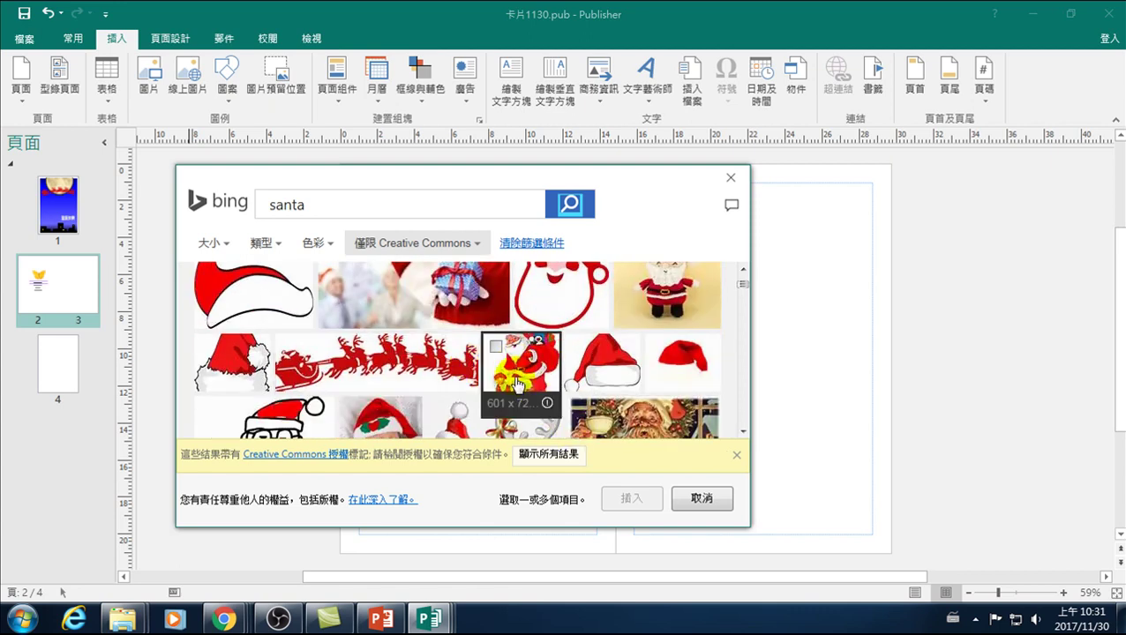
pyautogui.scroll(-4, 518, 385)
pyautogui.scroll(-2, 499, 382)
pyautogui.scroll(-2, 480, 381)
pyautogui.scroll(-2, 461, 379)
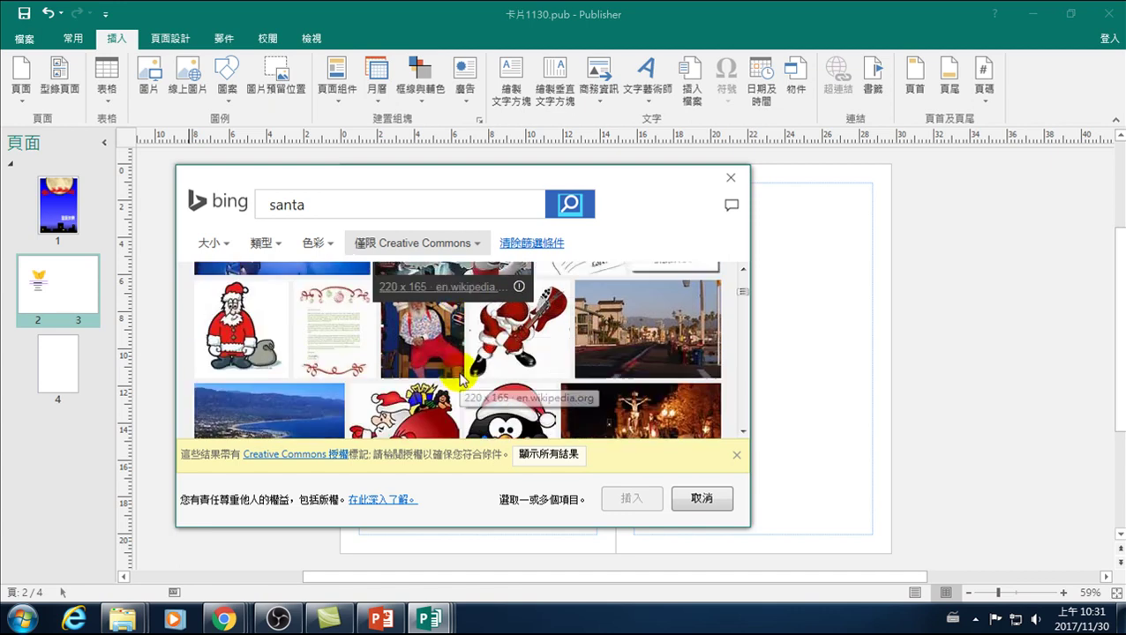
pyautogui.scroll(-3, 510, 357)
pyautogui.scroll(-2, 512, 362)
pyautogui.scroll(2, 510, 362)
pyautogui.scroll(2, 510, 371)
pyautogui.scroll(-3, 503, 359)
pyautogui.scroll(2, 490, 331)
pyautogui.scroll(2, 458, 300)
pyautogui.scroll(2, 441, 344)
pyautogui.scroll(1, 452, 376)
pyautogui.scroll(-1, 457, 399)
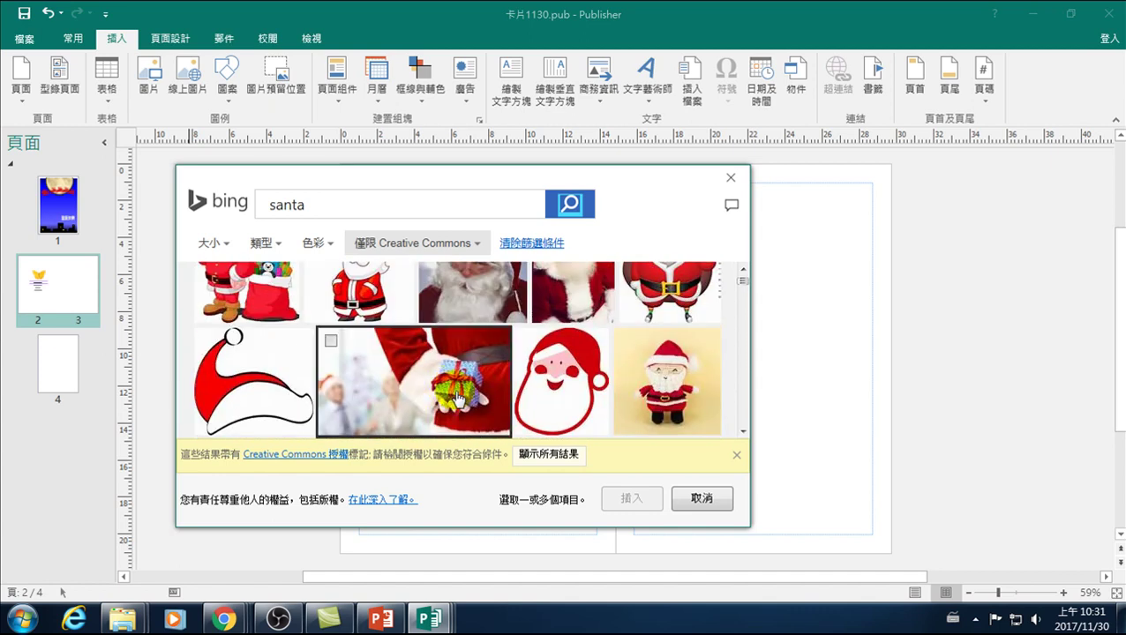
pyautogui.scroll(1, 538, 383)
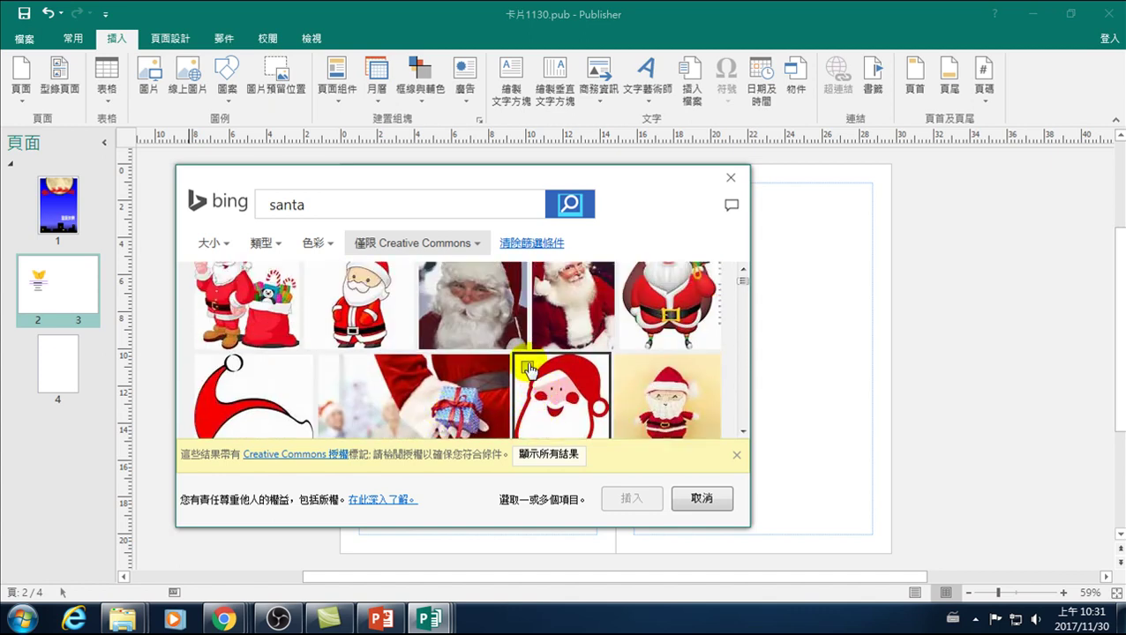
pyautogui.scroll(1, 319, 281)
pyautogui.click(317, 280)
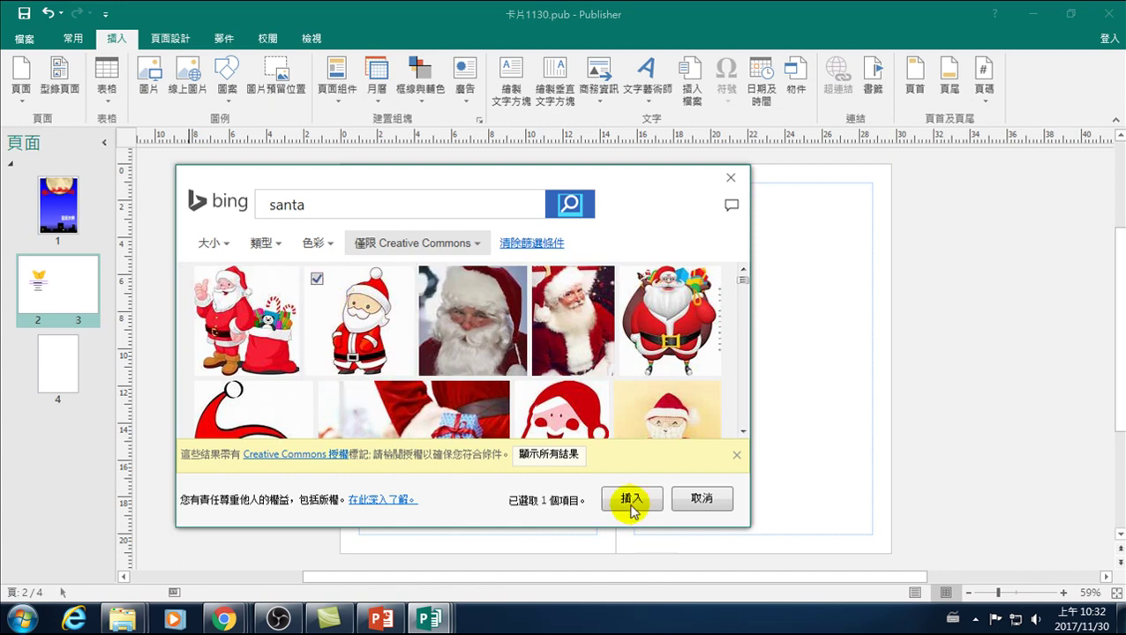
pyautogui.click(628, 499)
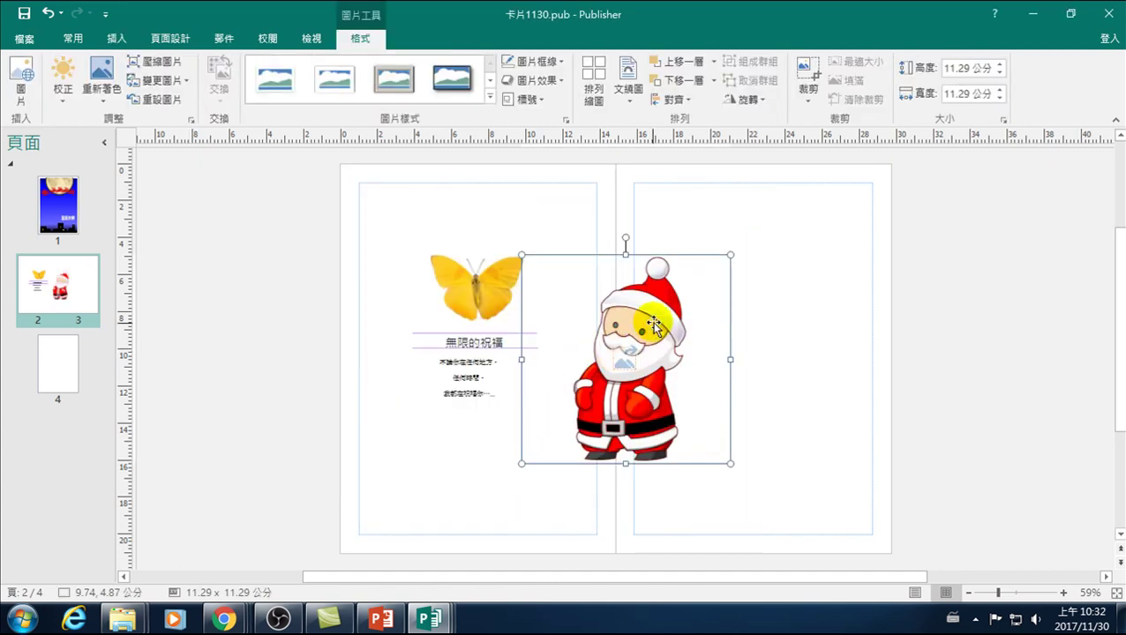
# Move the Santa picture onto the scratch area left of the inside page
pyautogui.moveTo(651, 323)
pyautogui.mouseDown()
pyautogui.moveTo(514, 365)
pyautogui.moveTo(271, 267)
pyautogui.mouseUp()
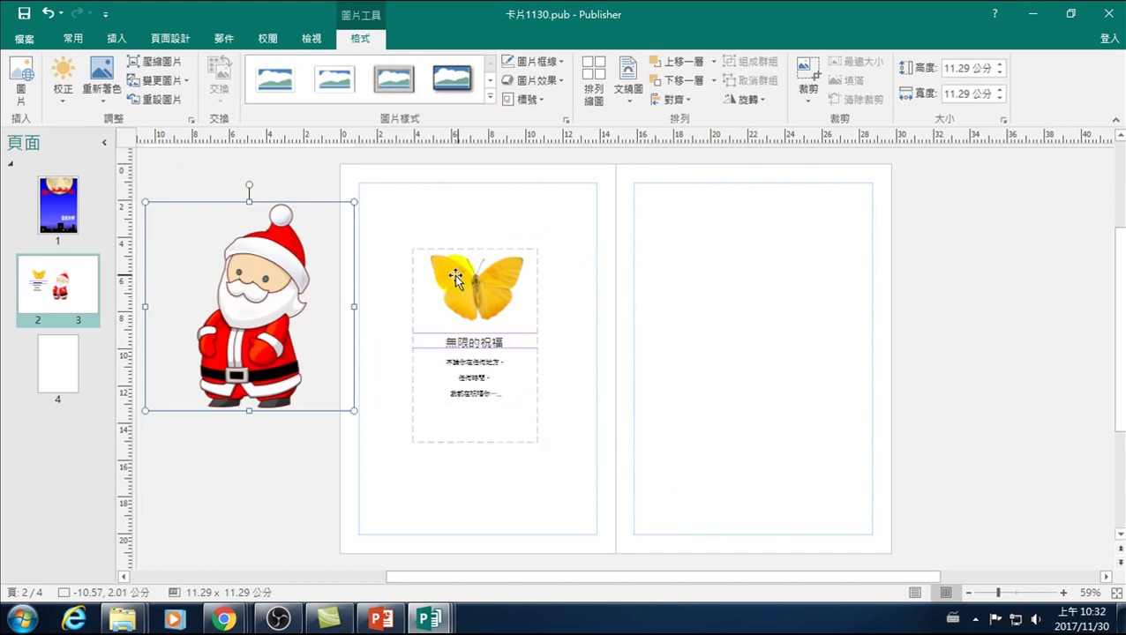
pyautogui.click(486, 291)
pyautogui.click(486, 291)
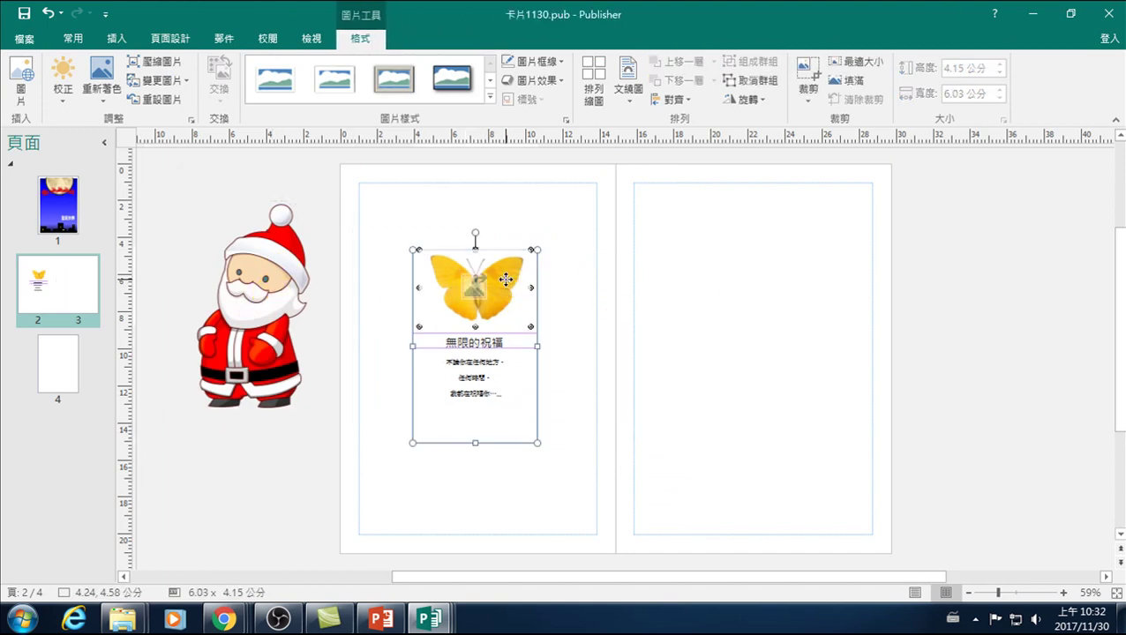
pyautogui.rightClick(509, 287)
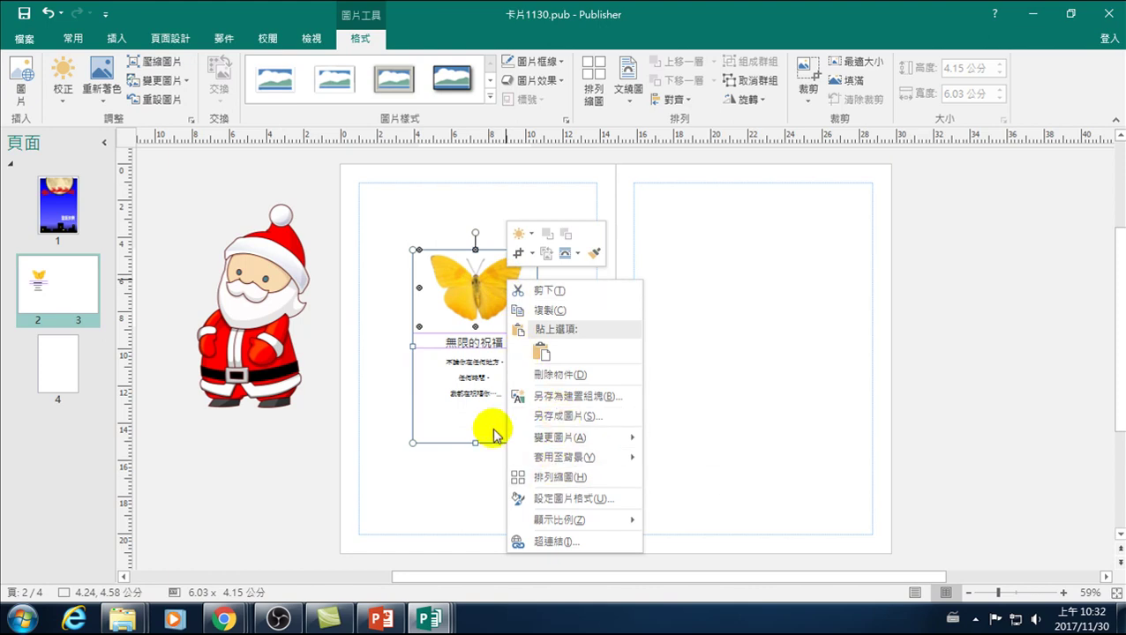
pyautogui.click(293, 181)
# Select the butterfly picture within the butterfly-and-greeting group
pyautogui.click(499, 283)
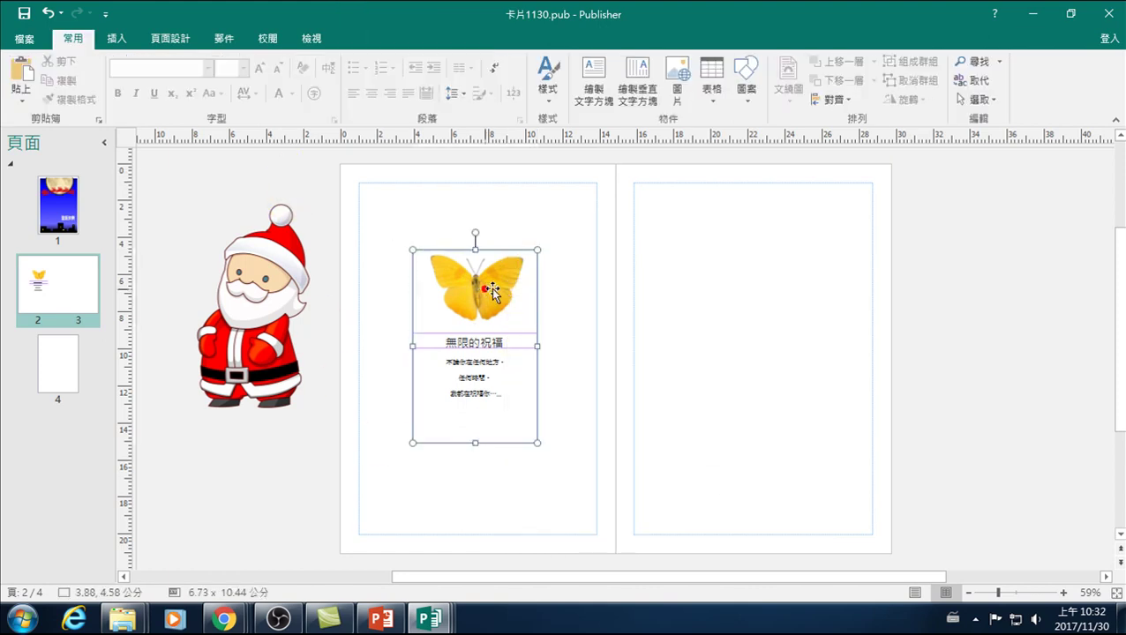
pyautogui.click(508, 284)
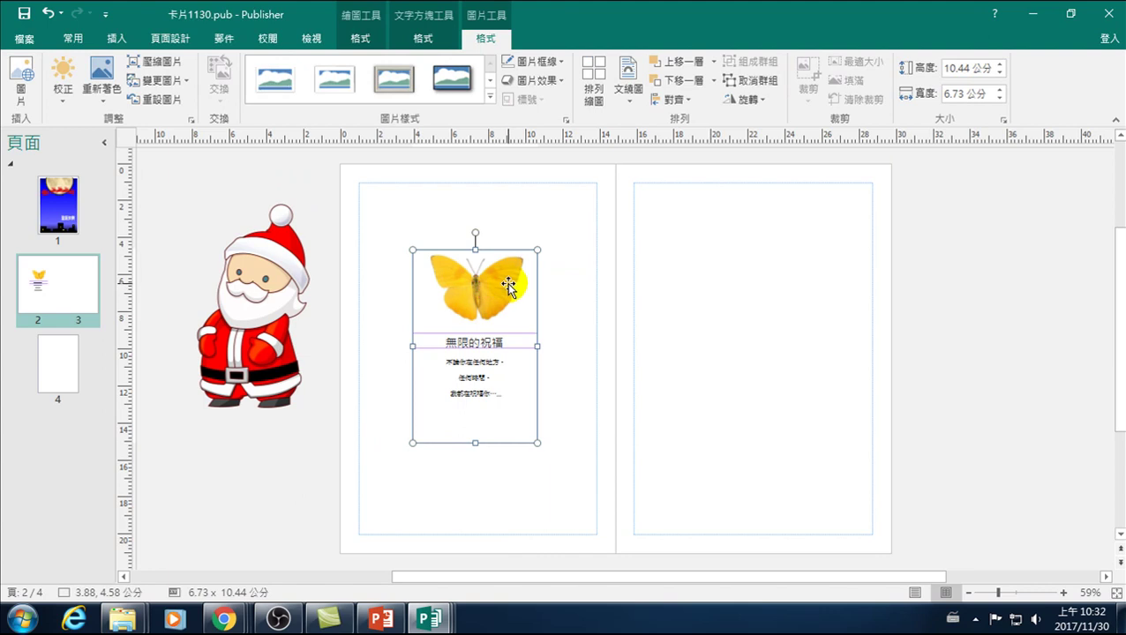
pyautogui.click(262, 451)
pyautogui.click(461, 290)
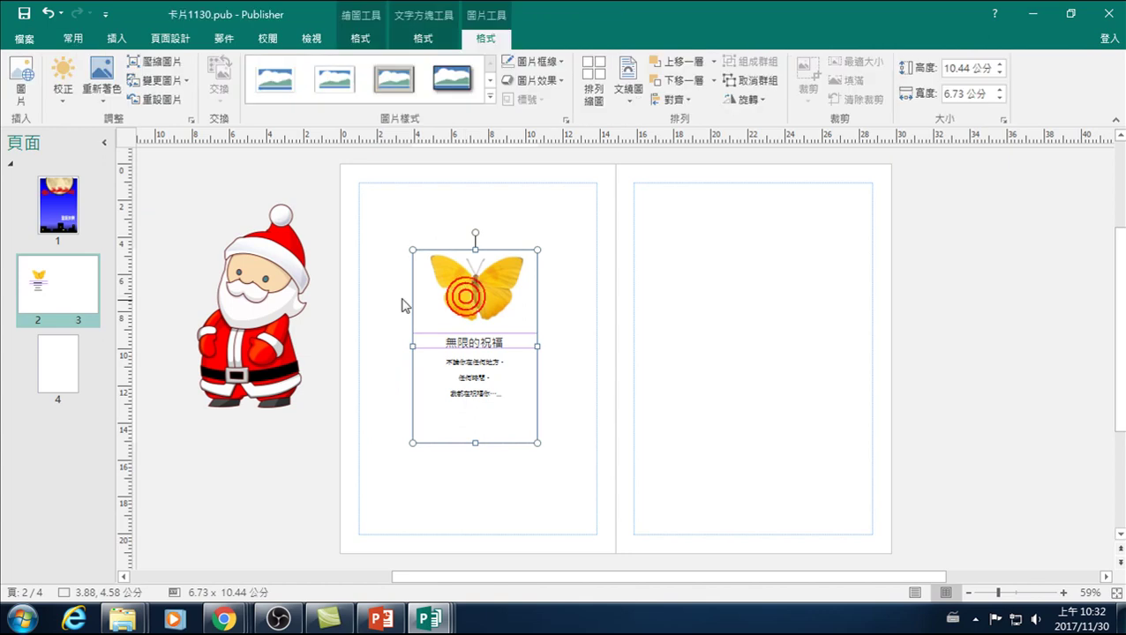
pyautogui.click(498, 293)
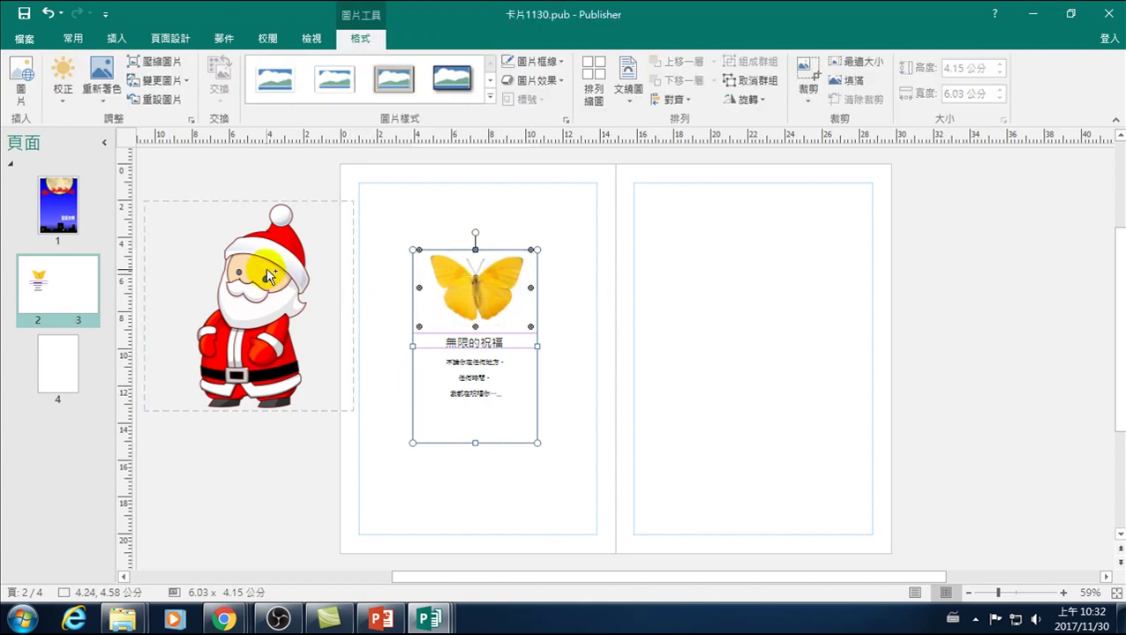
# Try swapping the Santa picture with the butterfly group, then reselect the group
pyautogui.click(269, 276)
pyautogui.keyDown('shift'); pyautogui.click(454, 295); pyautogui.keyUp('shift')
pyautogui.moveTo(293, 309); pyautogui.dragTo(270, 306)
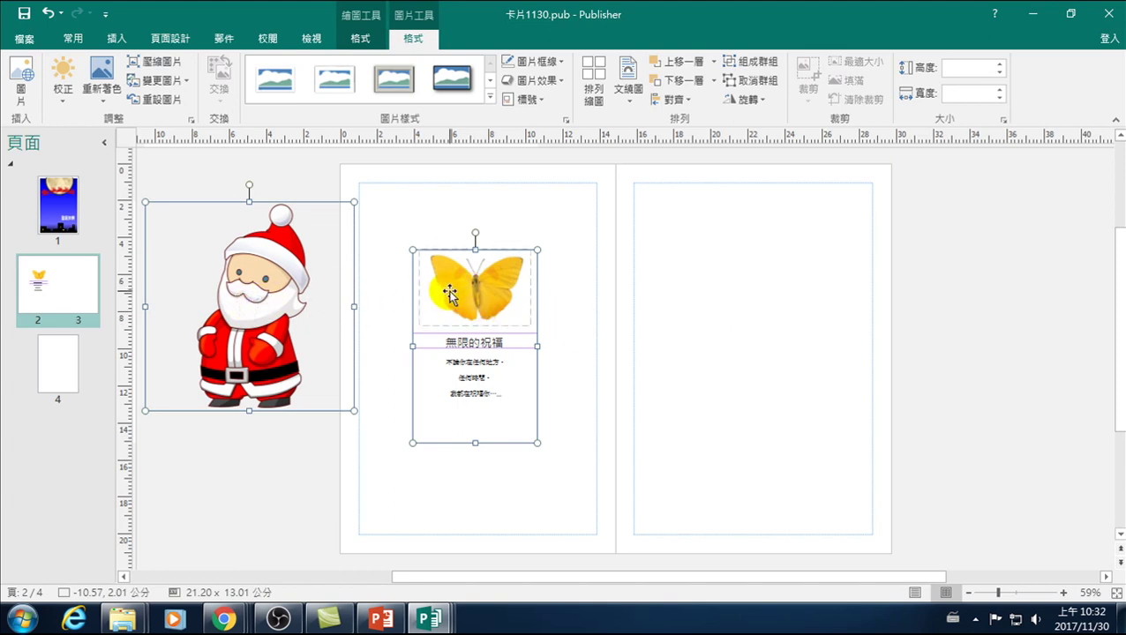
pyautogui.click(263, 468)
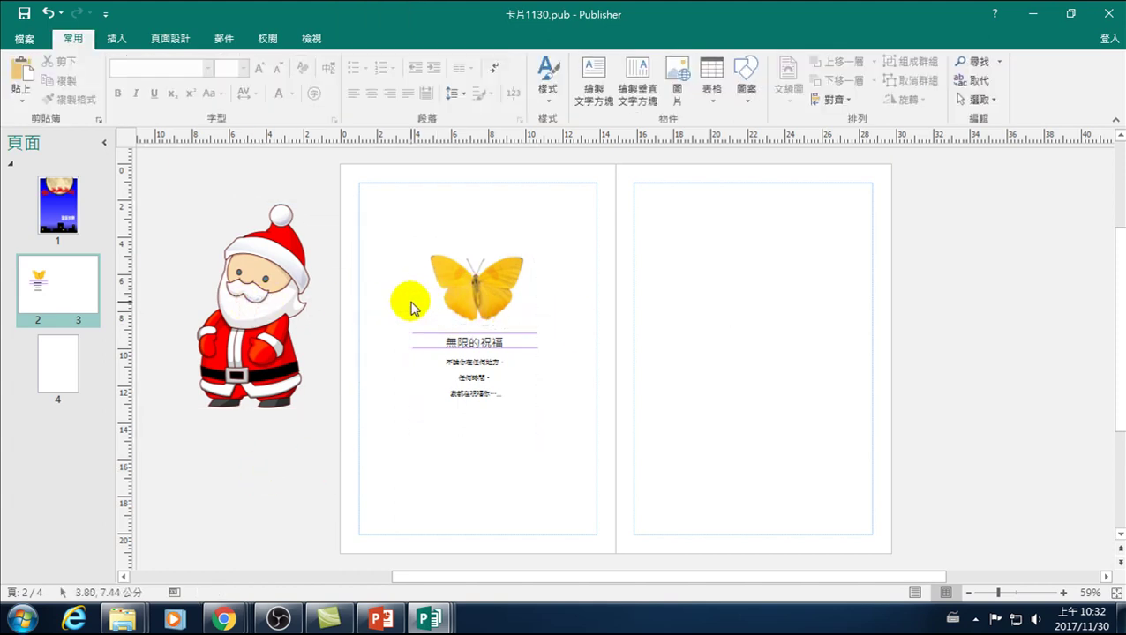
pyautogui.click(454, 300)
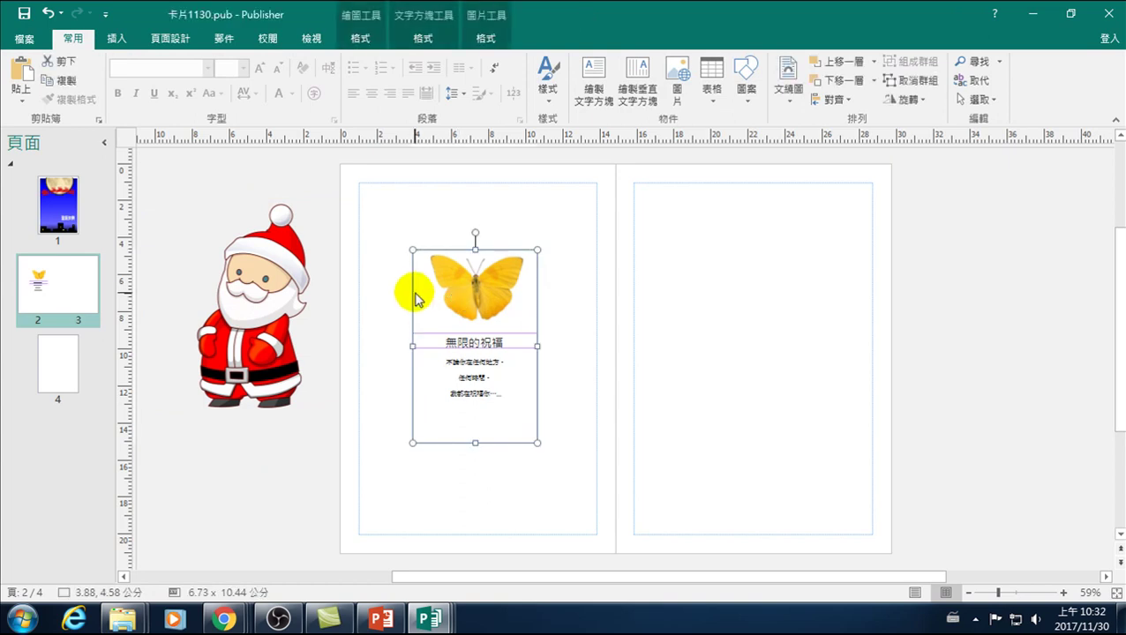
# Ungroup the butterfly picture from the greeting title and text
pyautogui.rightClick(412, 290)
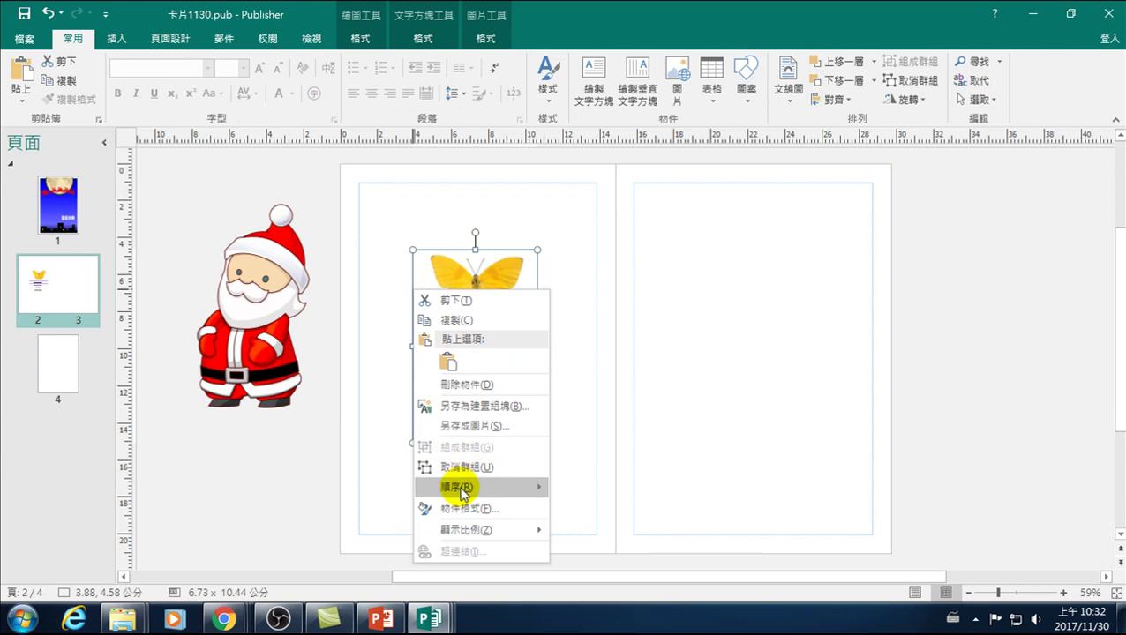
pyautogui.click(455, 466)
pyautogui.click(282, 436)
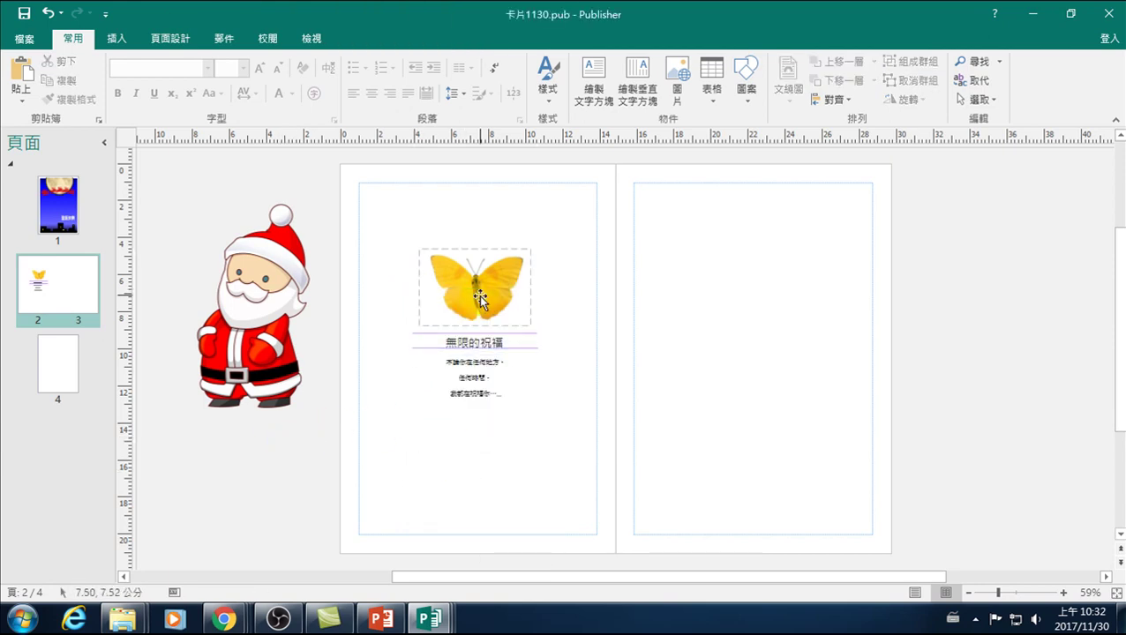
# Swap Santa into the butterfly's spot and push the butterfly further off-page
pyautogui.click(479, 298)
pyautogui.keyDown('shift'); pyautogui.click(268, 297); pyautogui.keyUp('shift')
pyautogui.moveTo(483, 291)
pyautogui.mouseDown()
pyautogui.moveTo(447, 305)
pyautogui.moveTo(474, 290)
pyautogui.mouseUp()
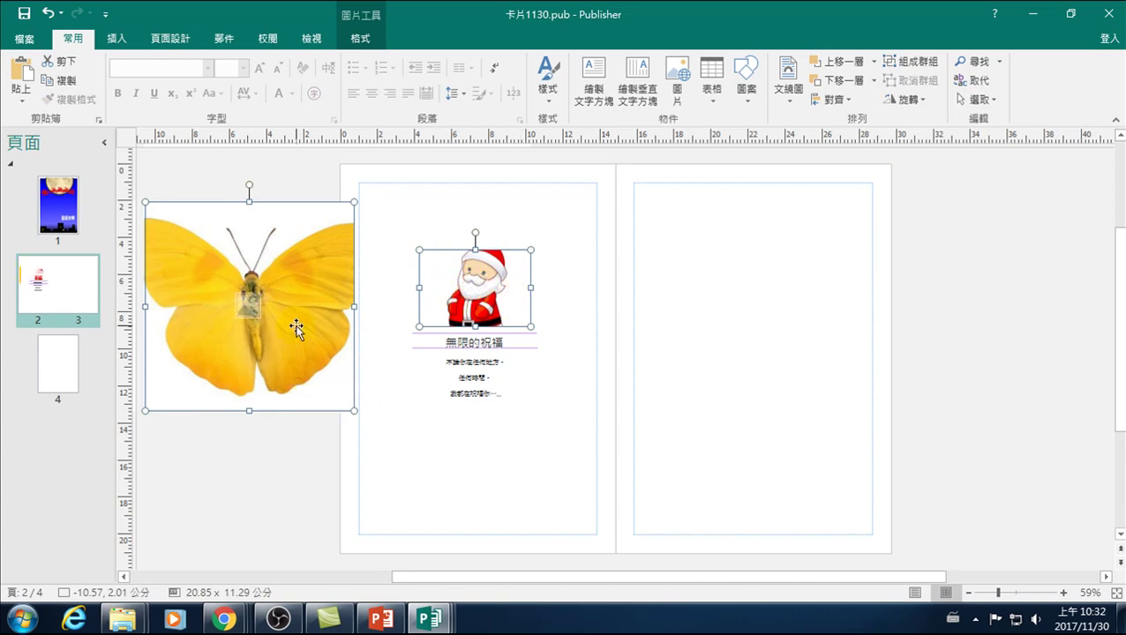
pyautogui.moveTo(319, 289); pyautogui.dragTo(282, 297)
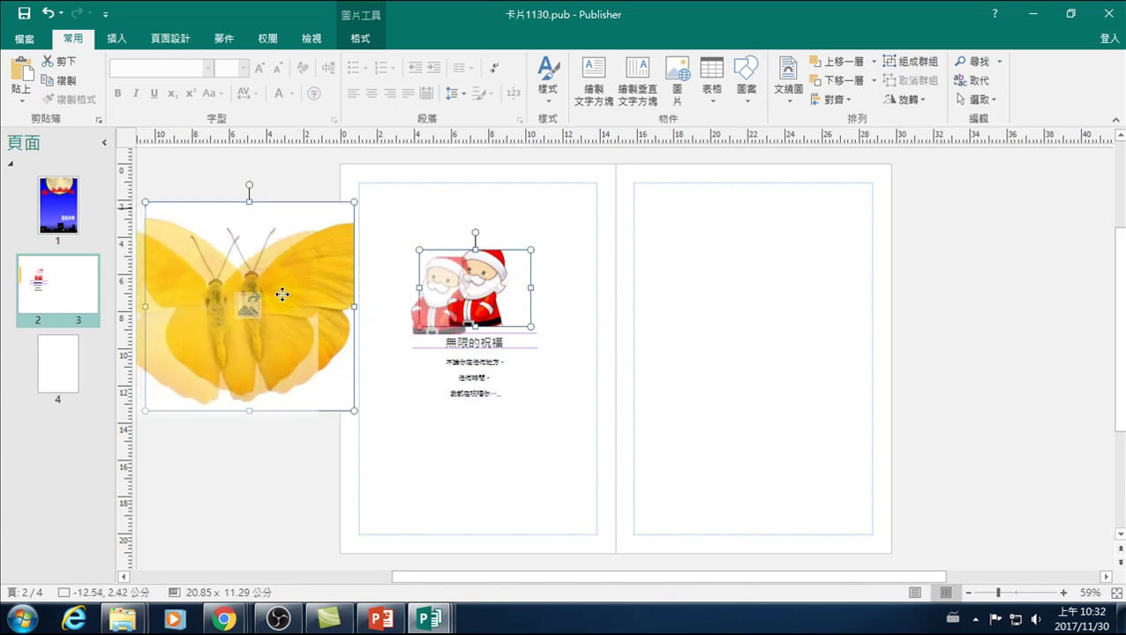
pyautogui.click(254, 478)
pyautogui.moveTo(296, 306); pyautogui.dragTo(230, 309)
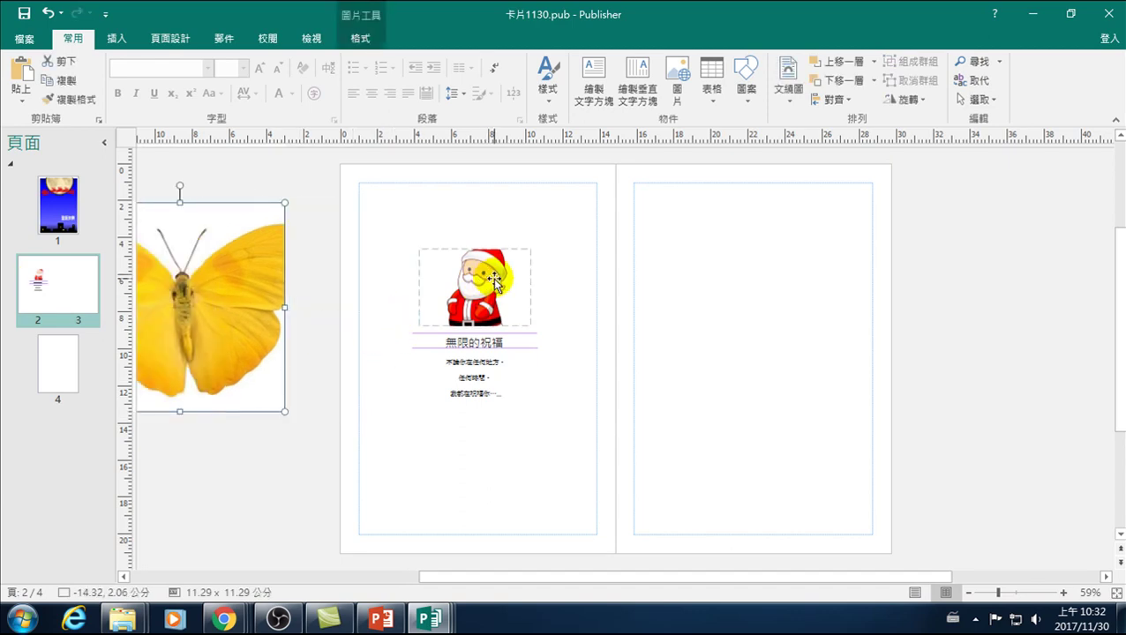
pyautogui.click(305, 453)
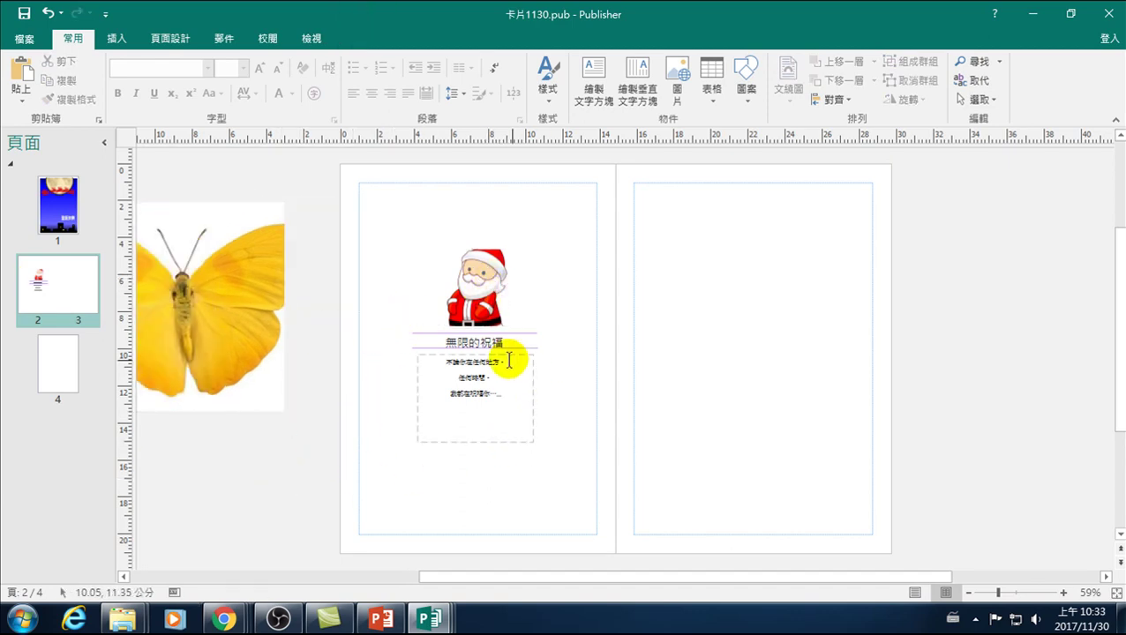
# Move Santa, the 無限的祝福 title and greeting text slightly lower together
pyautogui.moveTo(330, 185)
pyautogui.mouseDown()
pyautogui.moveTo(569, 476)
pyautogui.moveTo(548, 454)
pyautogui.mouseUp()
pyautogui.moveTo(491, 293); pyautogui.dragTo(490, 304)
pyautogui.click(968, 284)
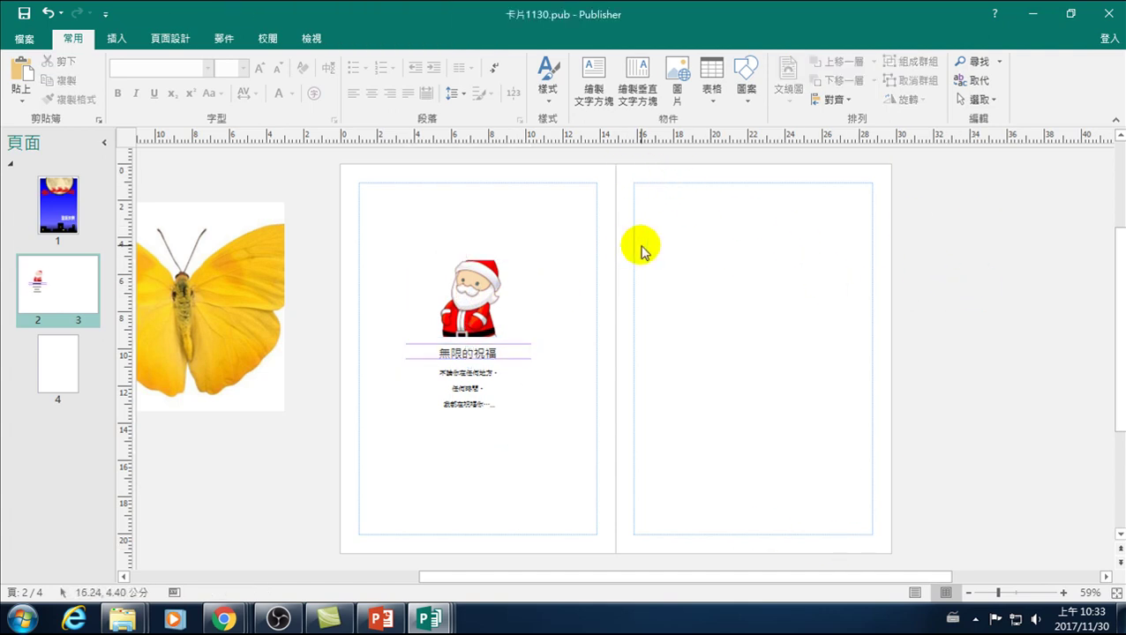
pyautogui.click(116, 41)
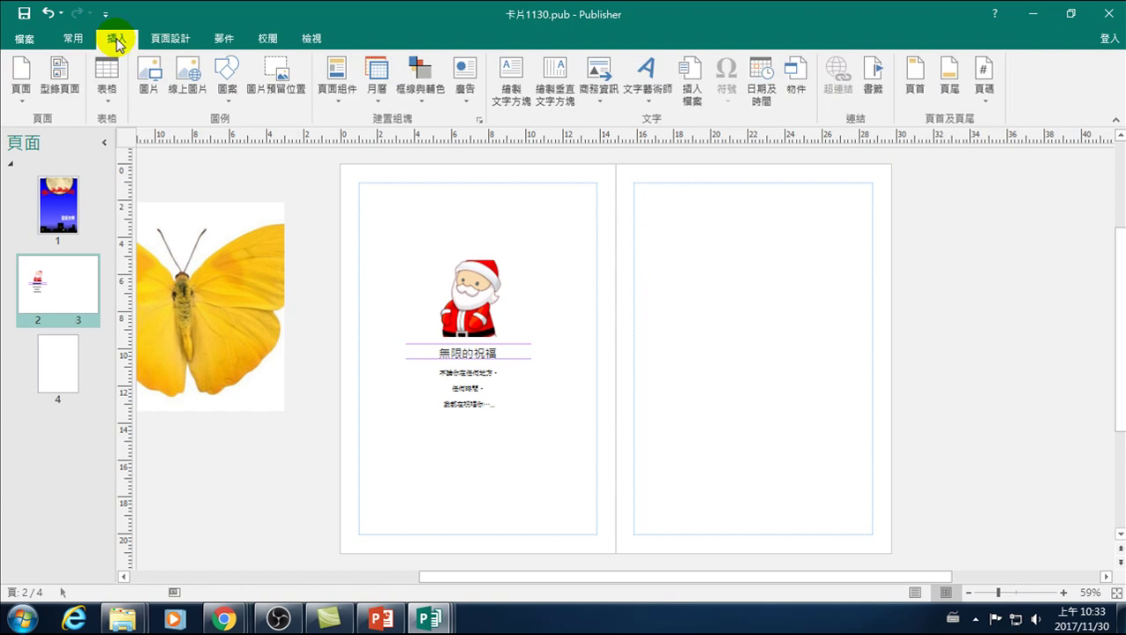
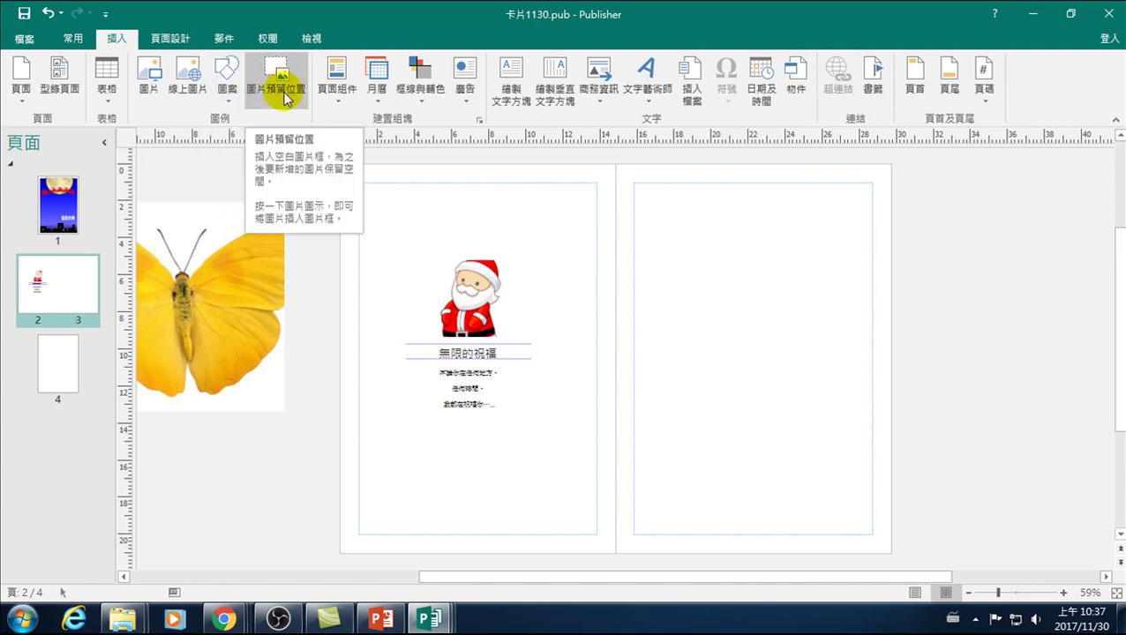
# Browse the Page Parts, Building Block Library and Calendars galleries, ending in Borders & Accents
pyautogui.click(336, 81)
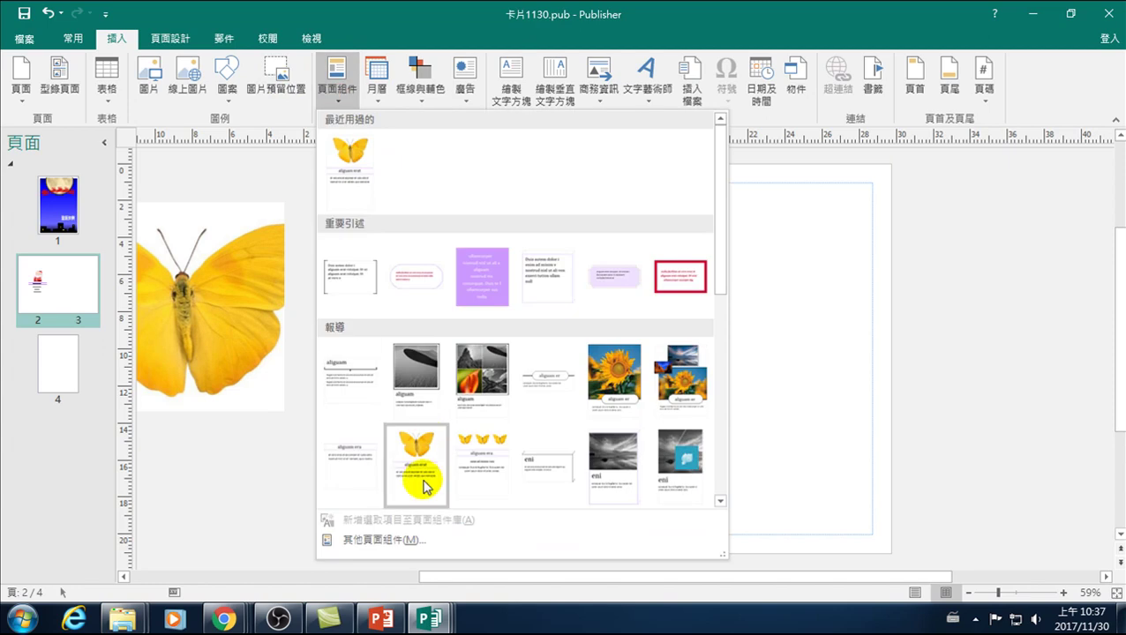
pyautogui.click(378, 541)
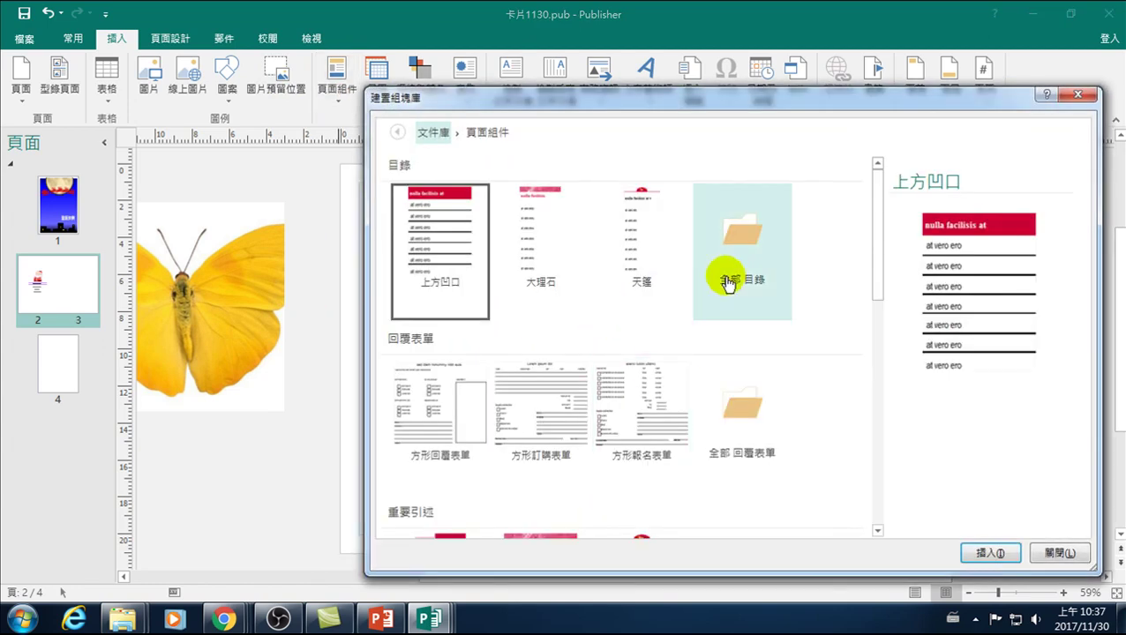
pyautogui.moveTo(879, 228); pyautogui.dragTo(879, 476)
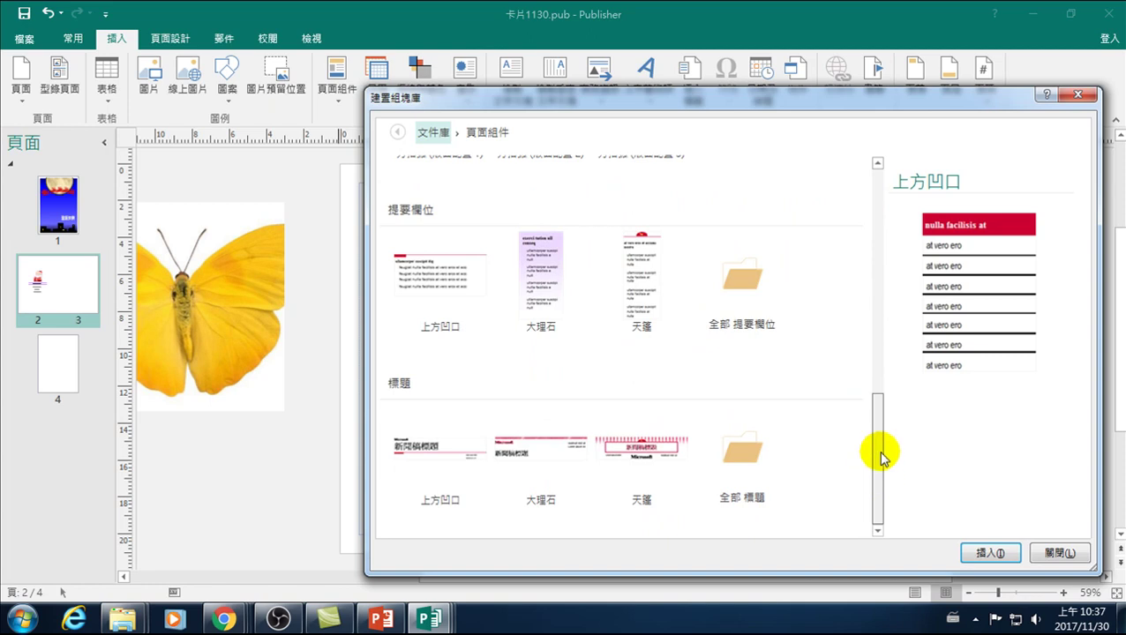
pyautogui.moveTo(879, 454); pyautogui.dragTo(877, 181)
pyautogui.click(1080, 95)
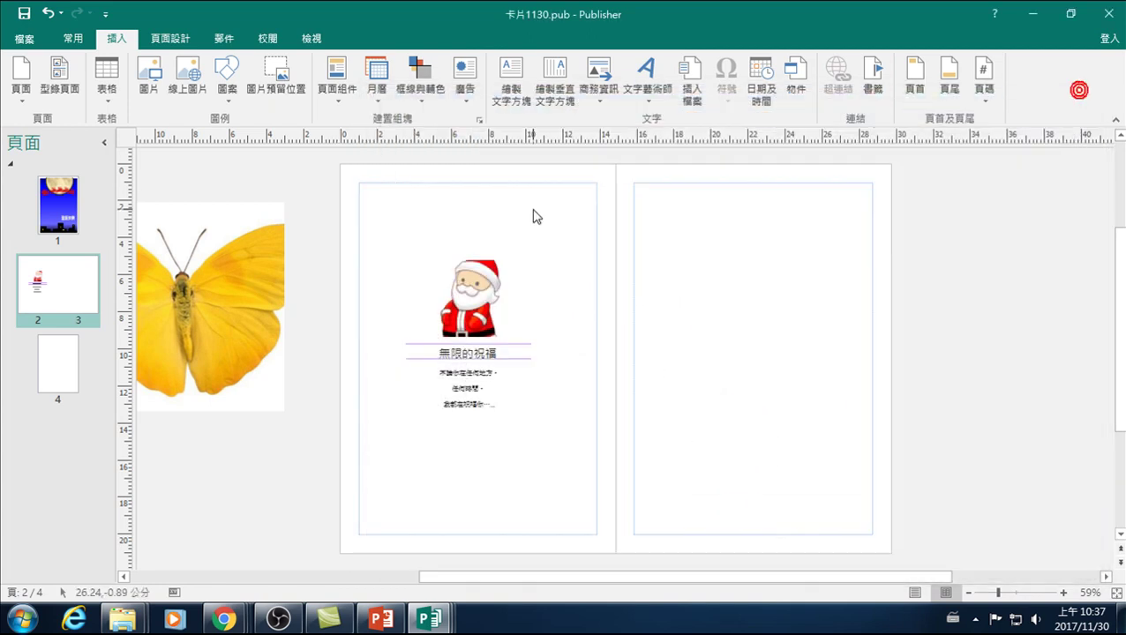
pyautogui.click(378, 88)
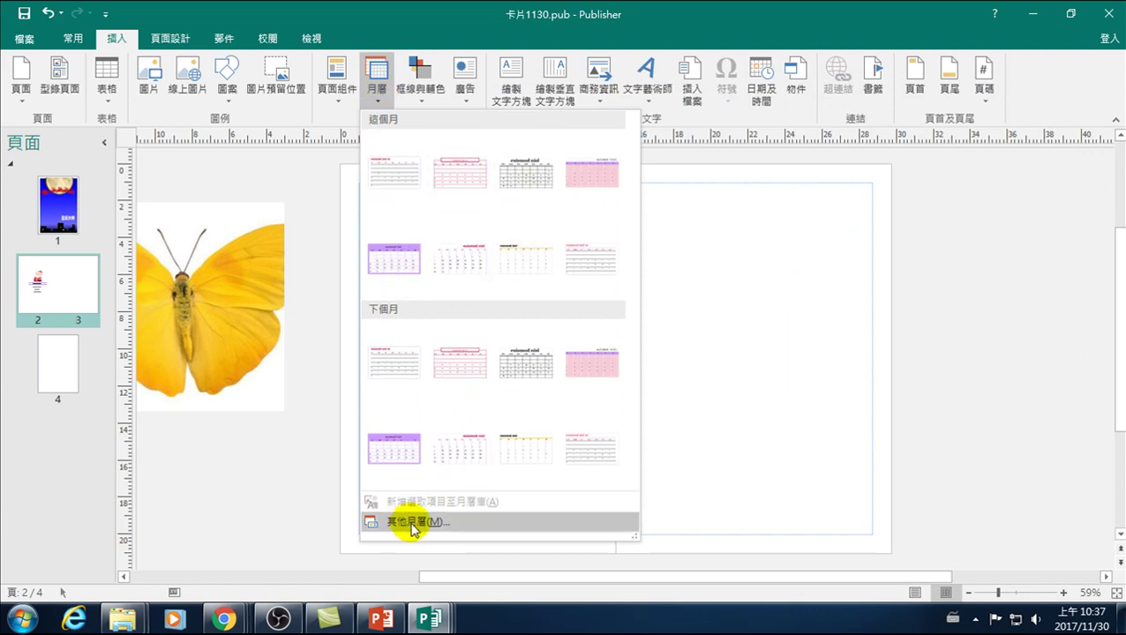
pyautogui.click(420, 92)
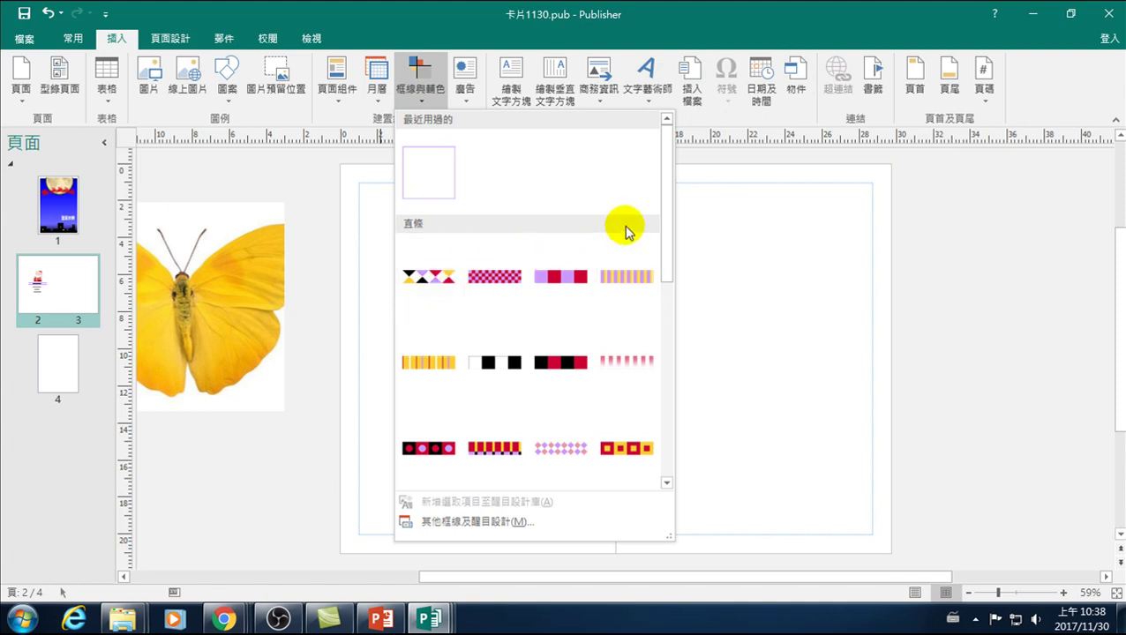
# Scroll the Borders & Accents gallery to Frames and insert the red patterned frame
pyautogui.moveTo(666, 191); pyautogui.dragTo(666, 319)
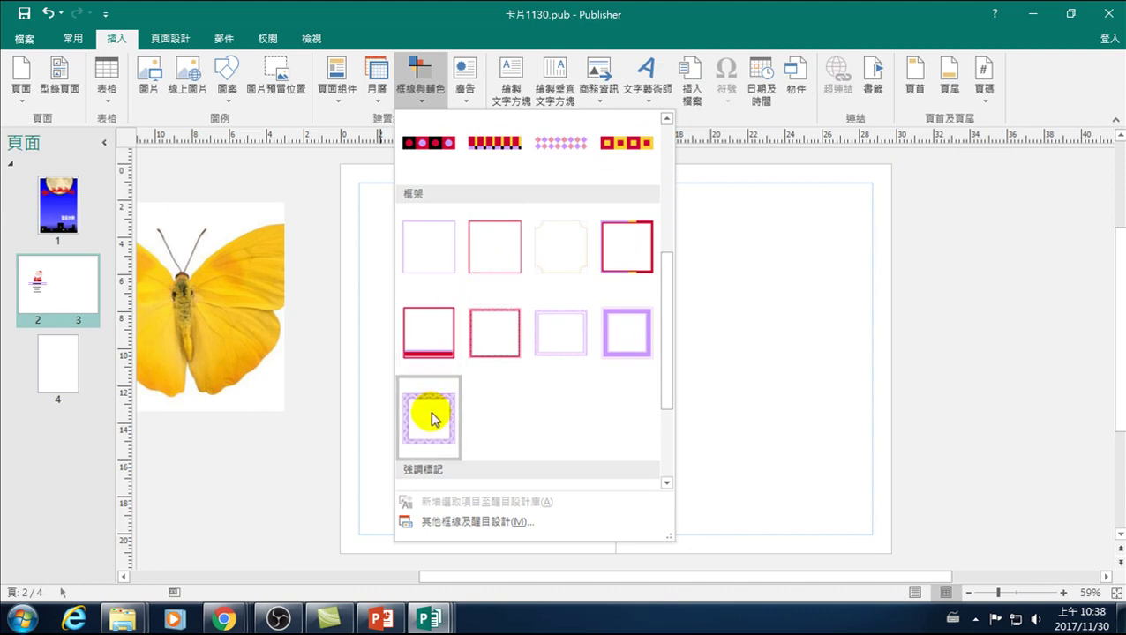
pyautogui.moveTo(666, 318); pyautogui.dragTo(669, 397)
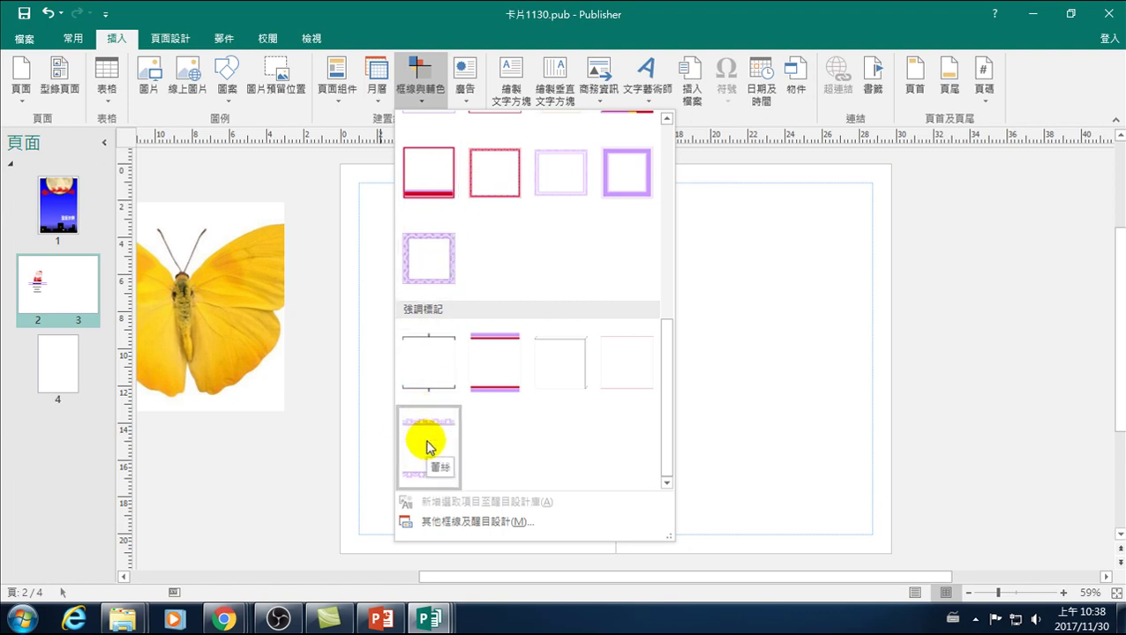
pyautogui.scroll(5, 480, 423)
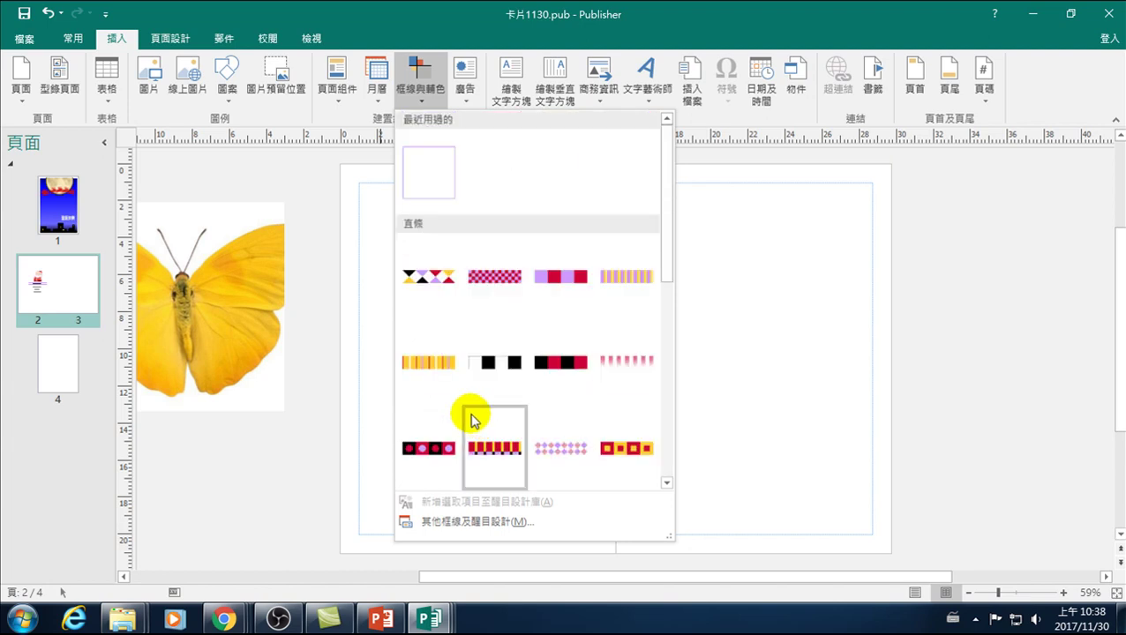
pyautogui.scroll(-3, 447, 394)
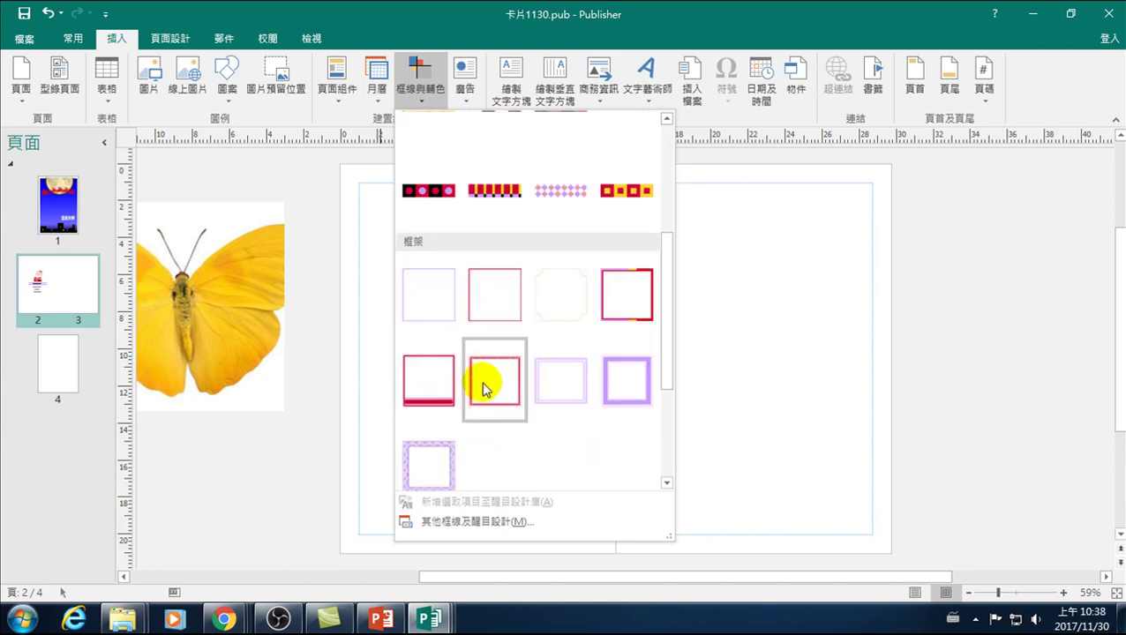
pyautogui.click(488, 386)
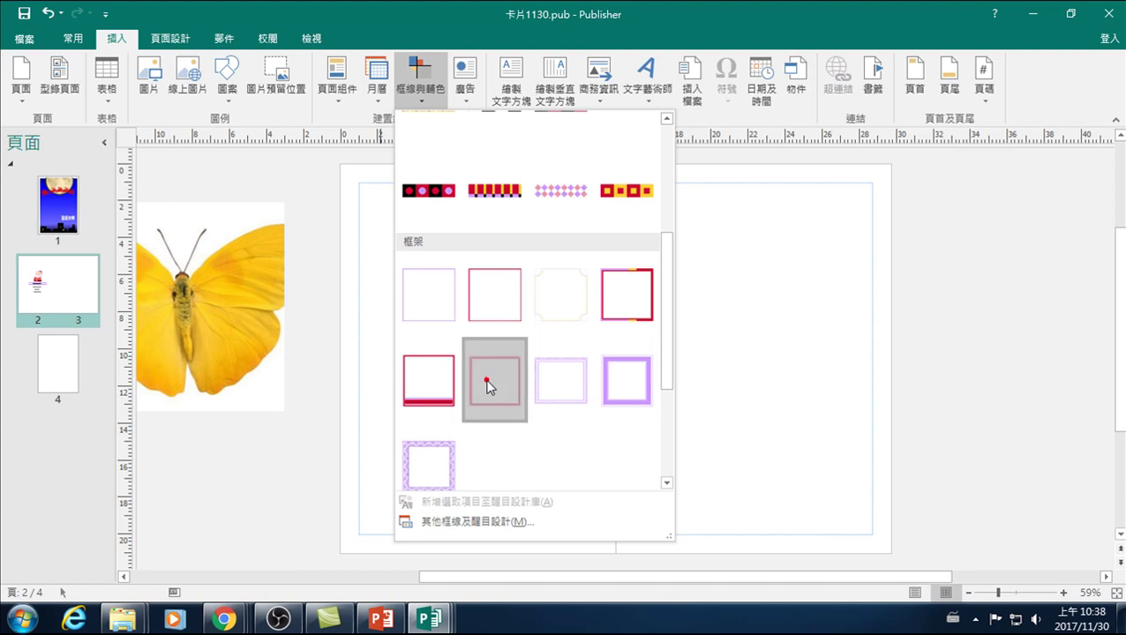
# Move the red frame to page 3's top-left corner and stretch it to fill the page
pyautogui.moveTo(573, 282); pyautogui.dragTo(648, 169)
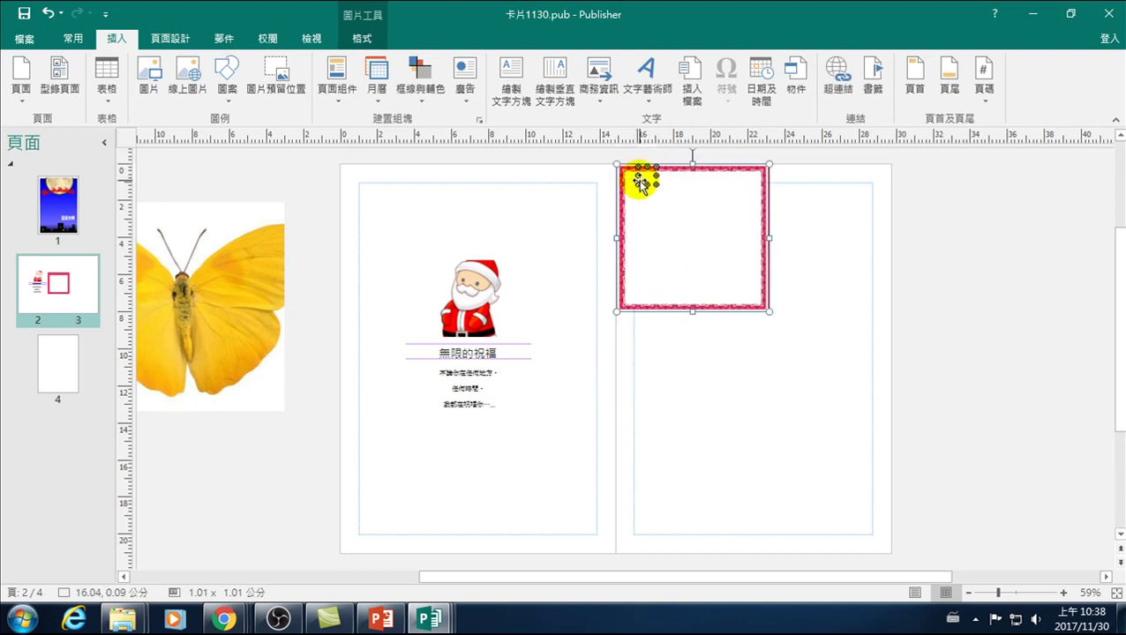
pyautogui.moveTo(766, 310); pyautogui.dragTo(893, 557)
pyautogui.click(995, 356)
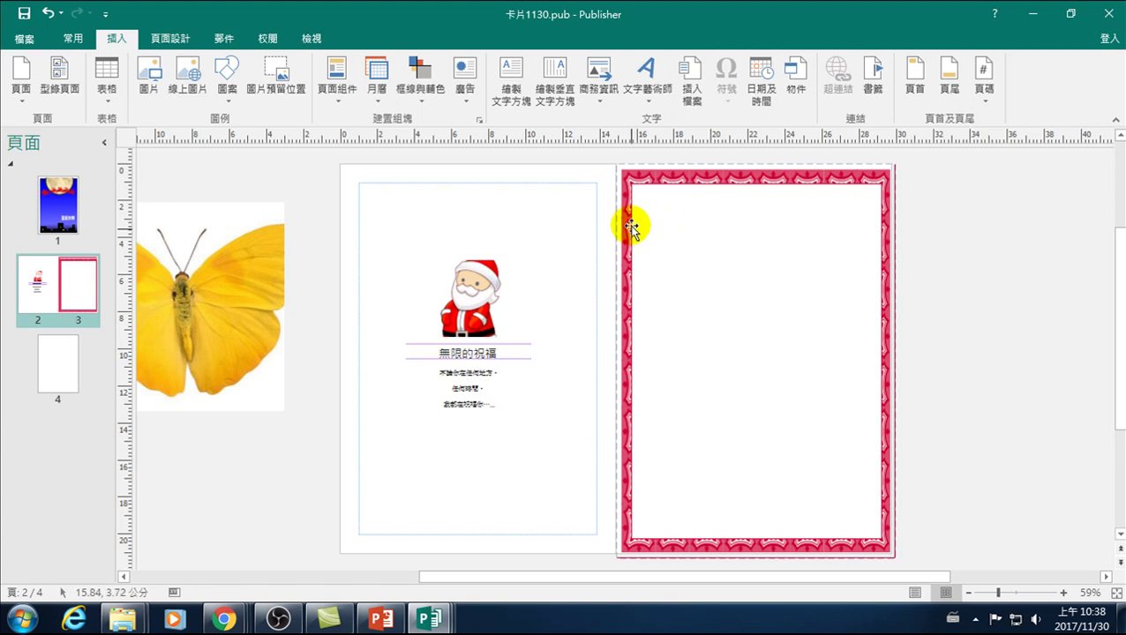
pyautogui.click(722, 179)
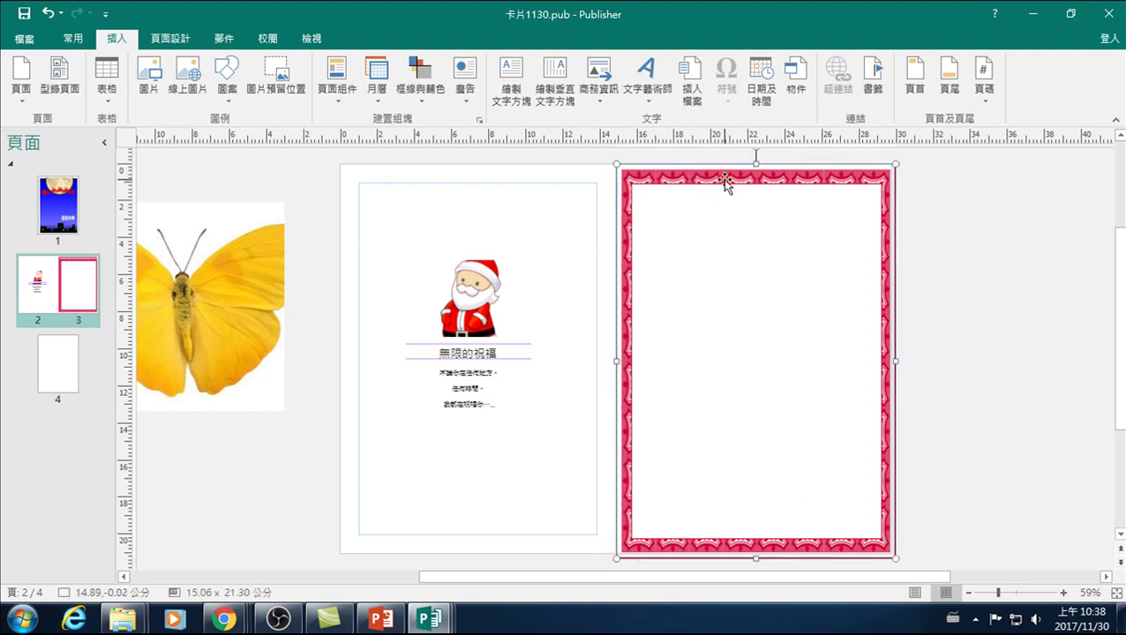
pyautogui.rightClick(722, 177)
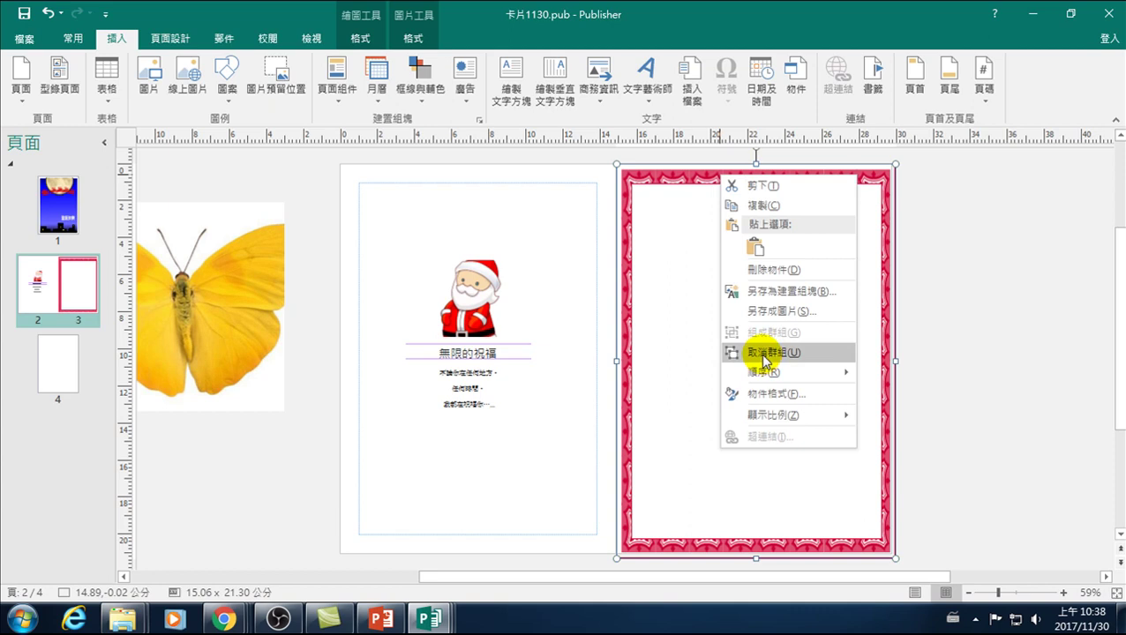
pyautogui.click(1002, 310)
pyautogui.click(740, 189)
pyautogui.moveTo(756, 191); pyautogui.dragTo(785, 174)
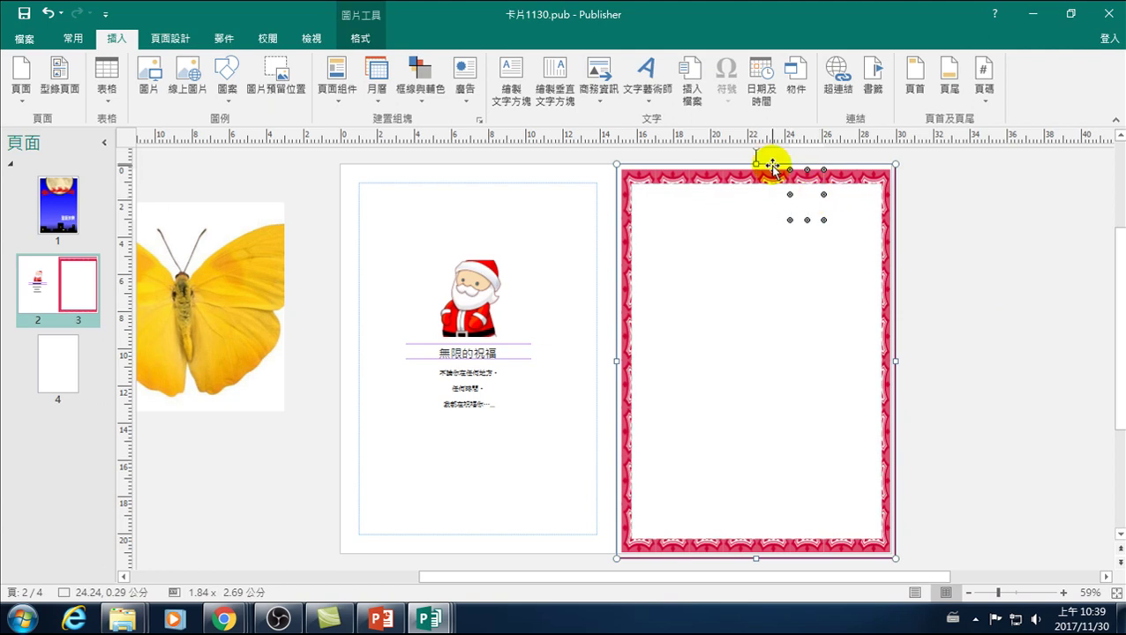
pyautogui.click(988, 234)
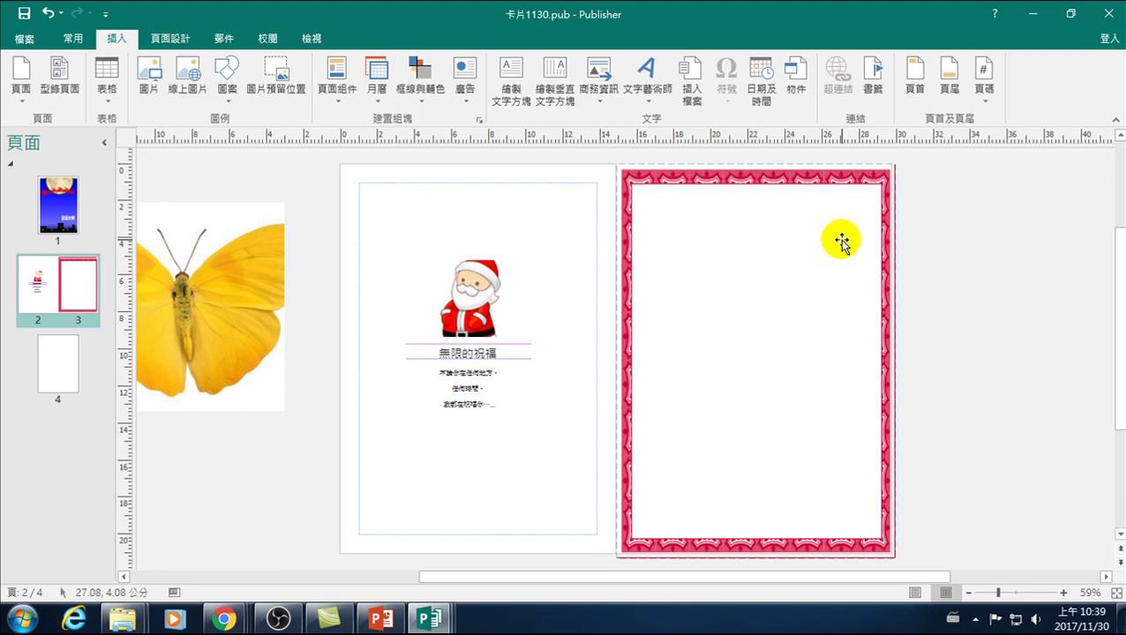
pyautogui.click(648, 193)
pyautogui.moveTo(731, 201); pyautogui.dragTo(693, 175)
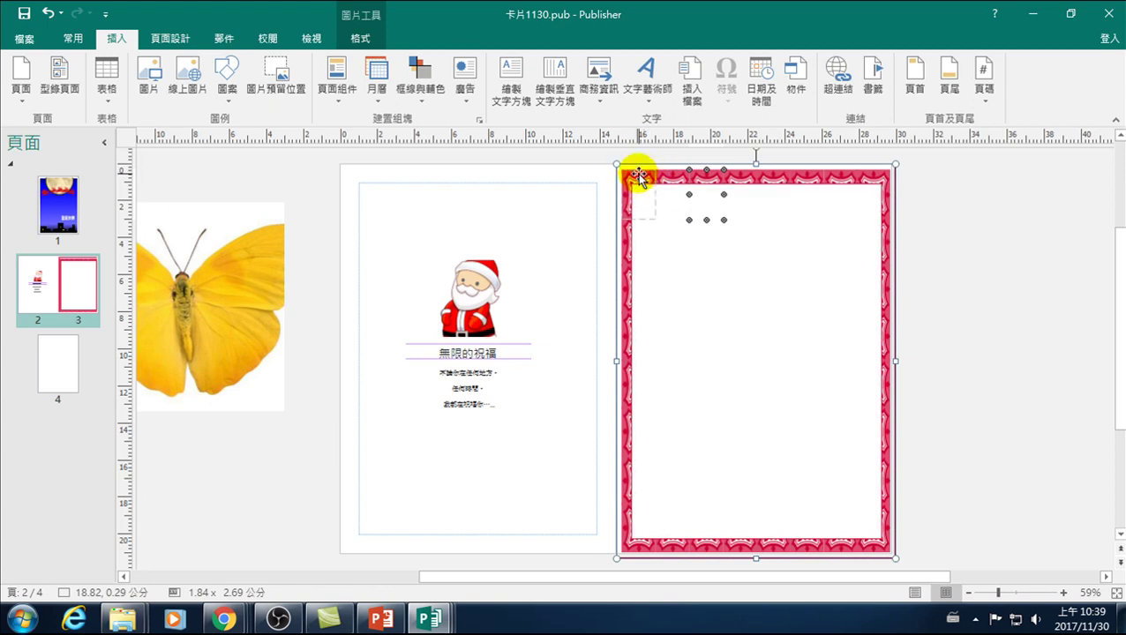
pyautogui.moveTo(638, 175); pyautogui.dragTo(698, 176)
pyautogui.click(778, 169)
pyautogui.click(778, 169)
pyautogui.rightClick(778, 169)
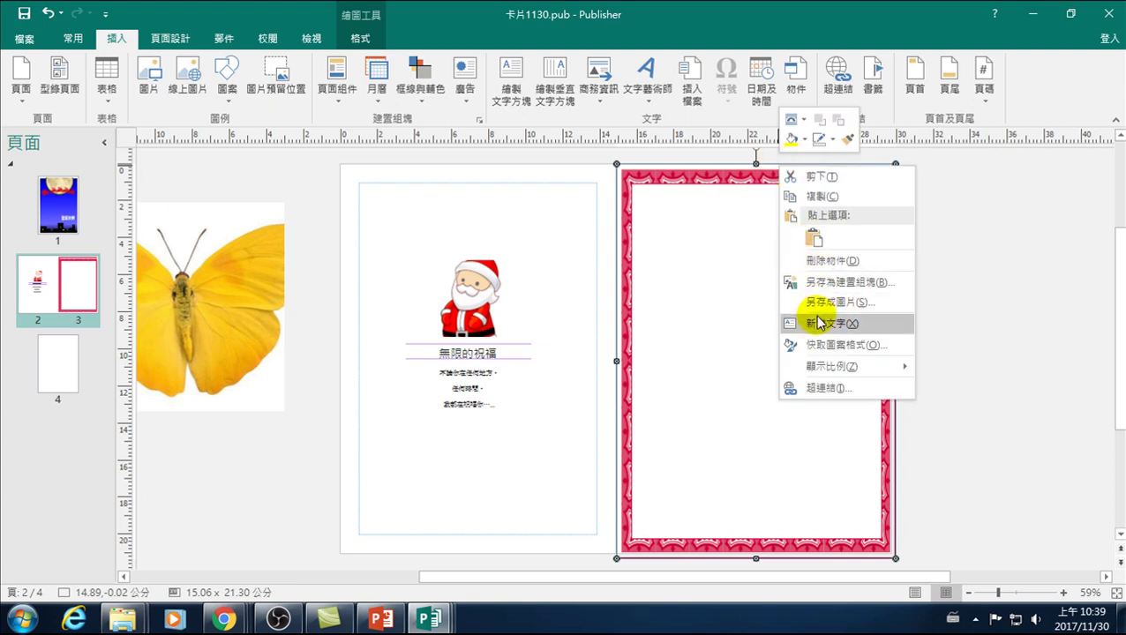
pyautogui.click(1013, 339)
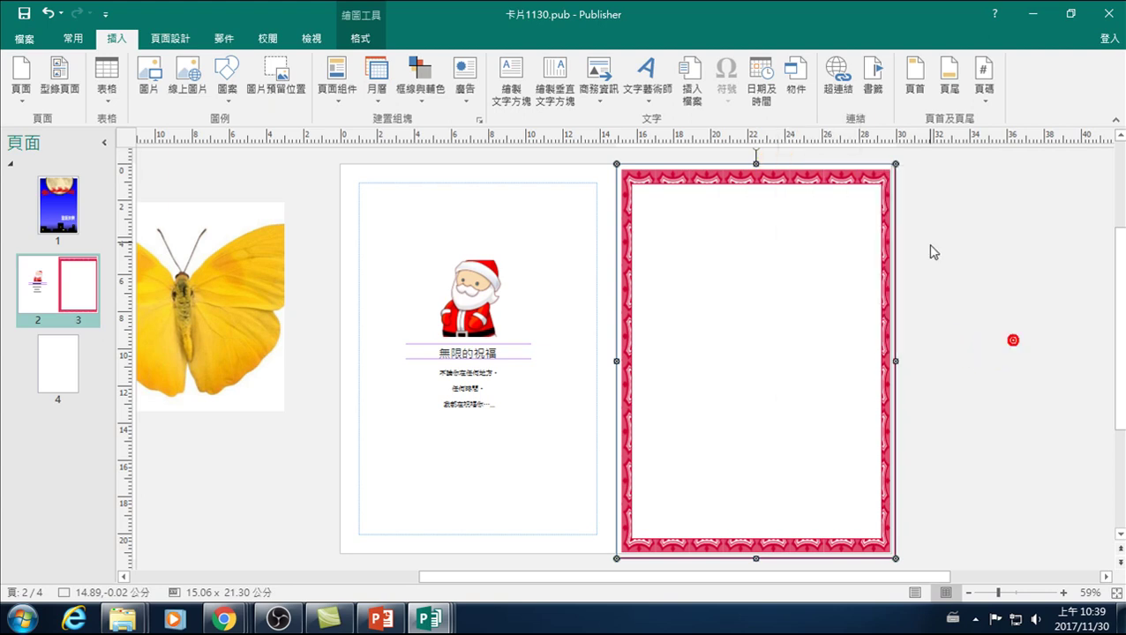
pyautogui.click(926, 203)
pyautogui.click(892, 196)
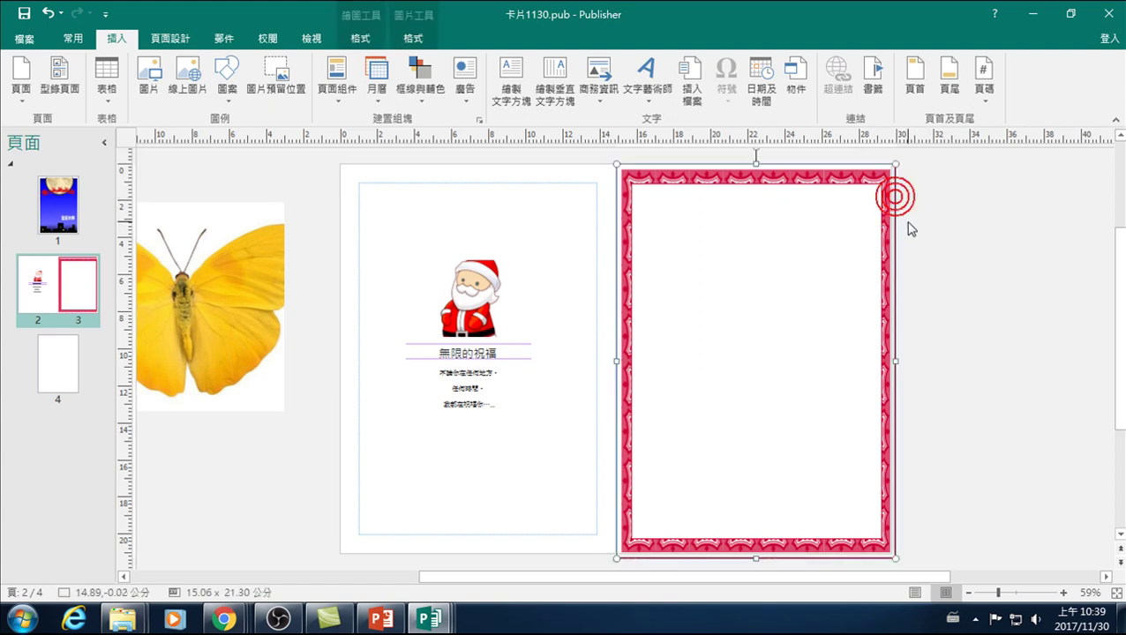
# Ungroup the page 3 border frame and adjust its inner white rectangle
pyautogui.rightClick(892, 200)
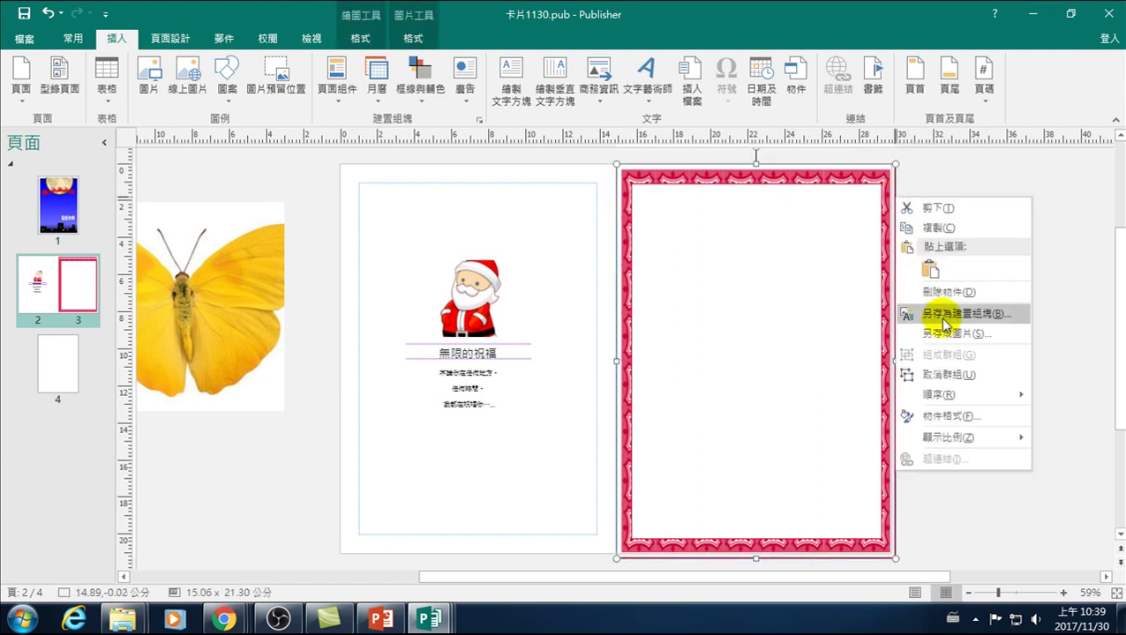
pyautogui.click(937, 381)
pyautogui.click(935, 213)
pyautogui.click(815, 183)
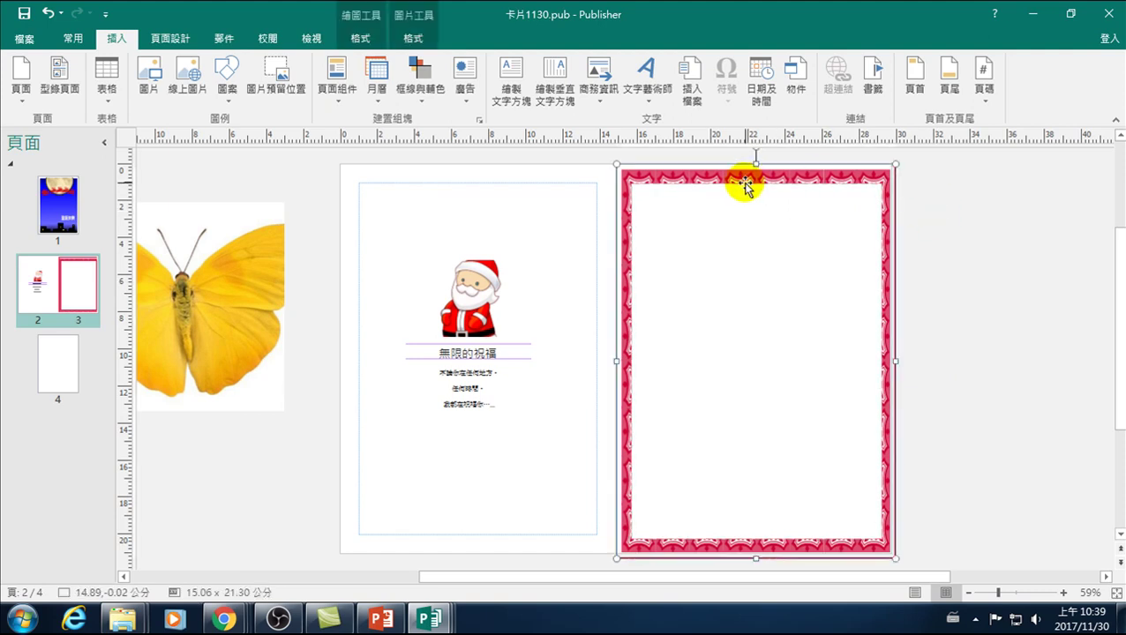
pyautogui.click(647, 201)
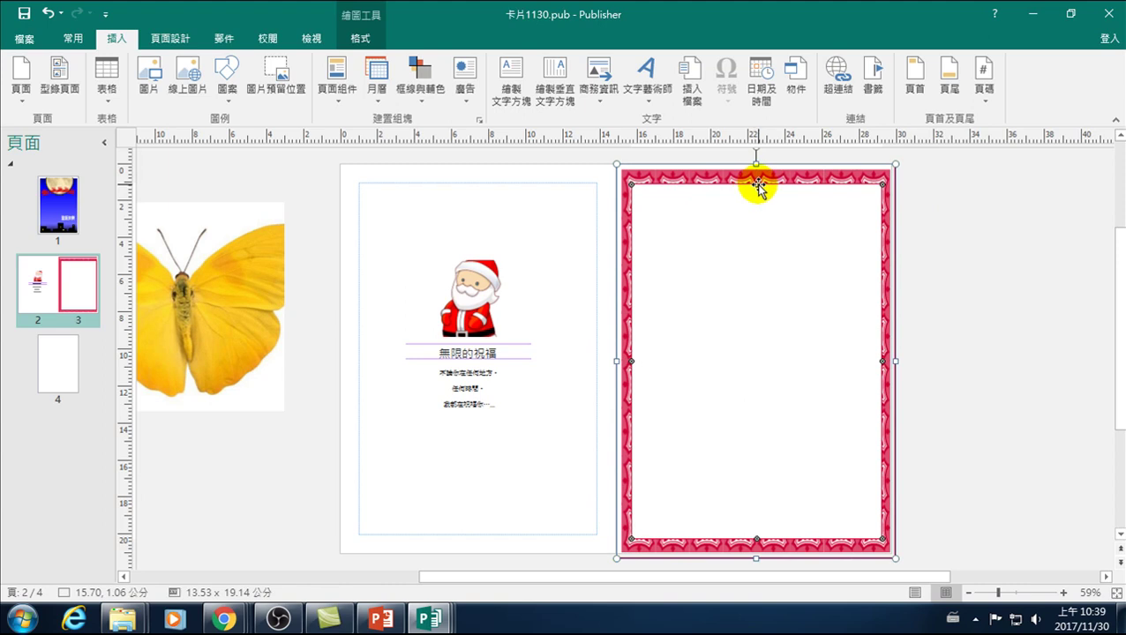
pyautogui.moveTo(758, 187); pyautogui.dragTo(760, 191)
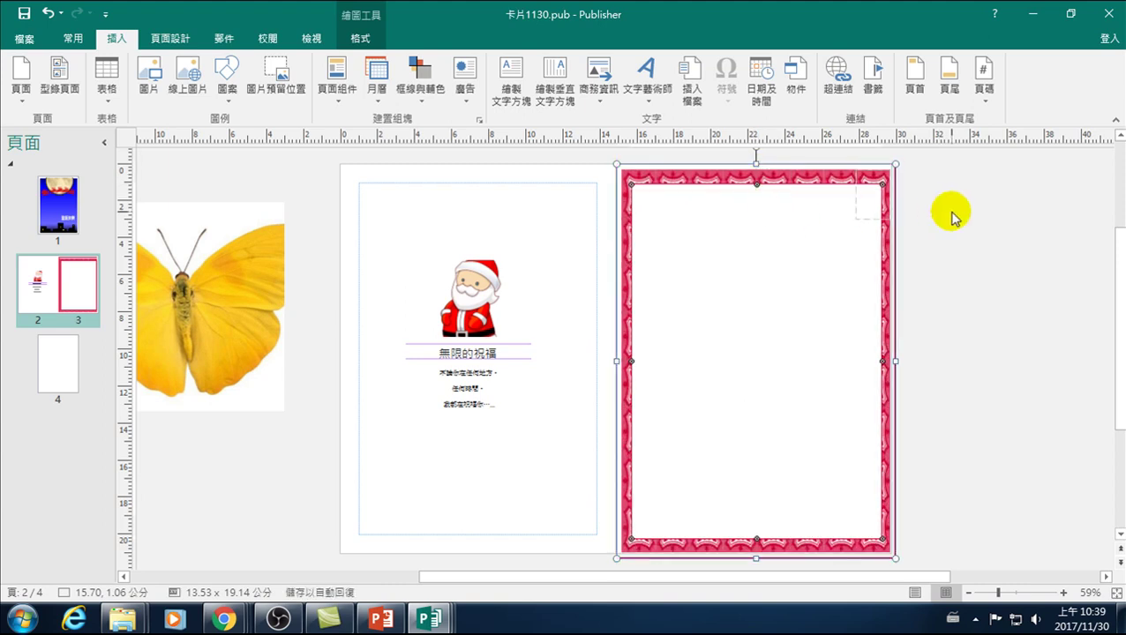
pyautogui.click(949, 212)
pyautogui.click(732, 199)
pyautogui.click(671, 208)
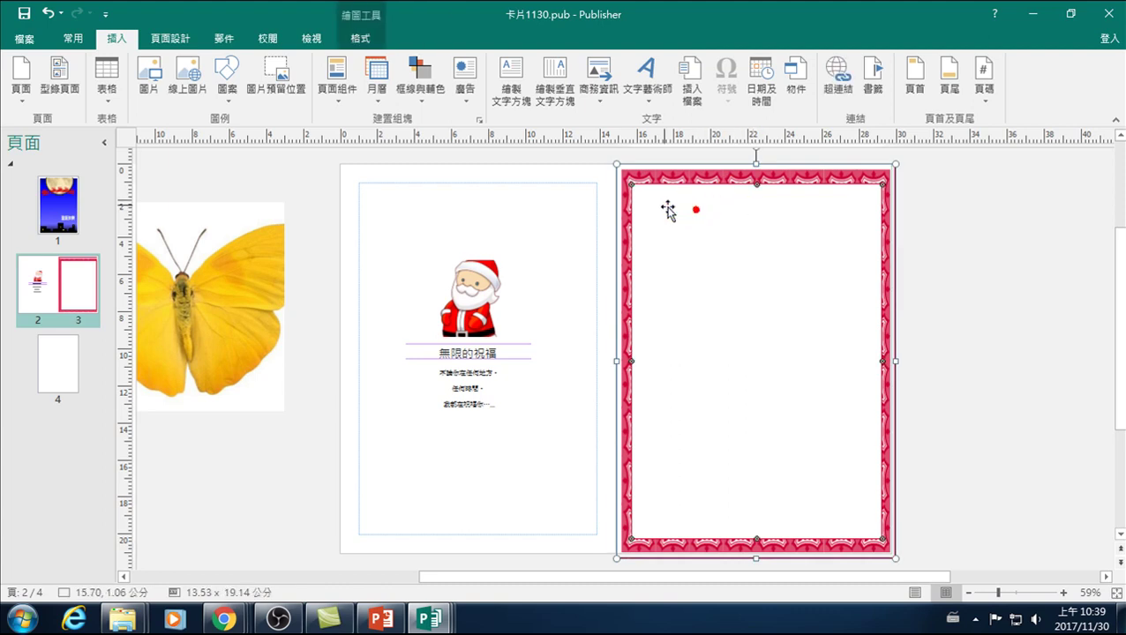
pyautogui.moveTo(623, 183); pyautogui.dragTo(627, 368)
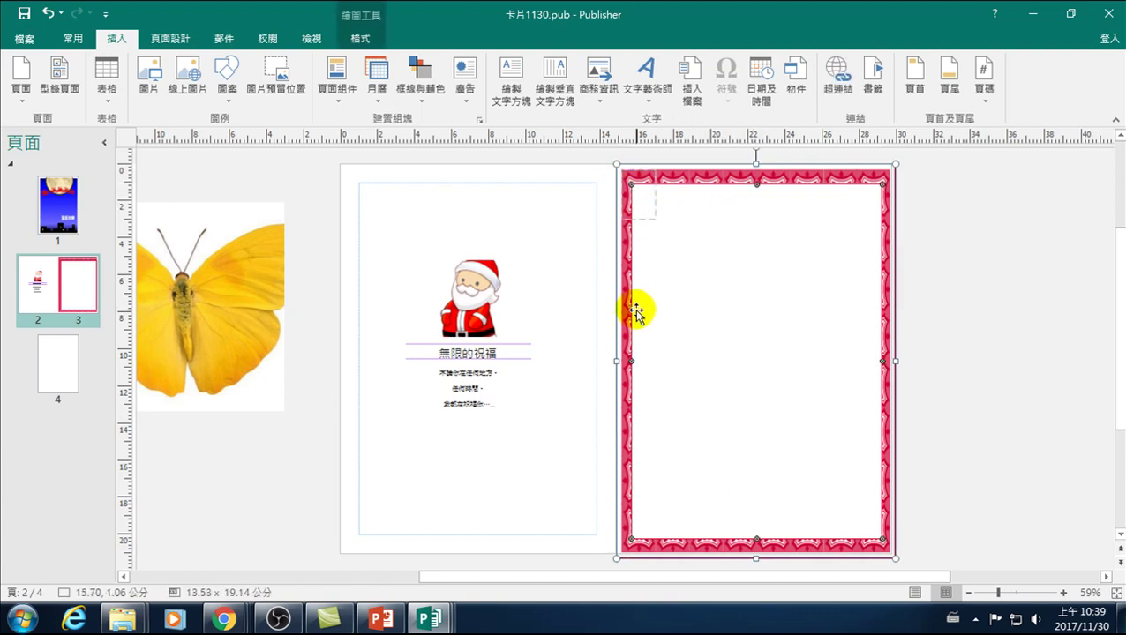
pyautogui.rightClick(633, 363)
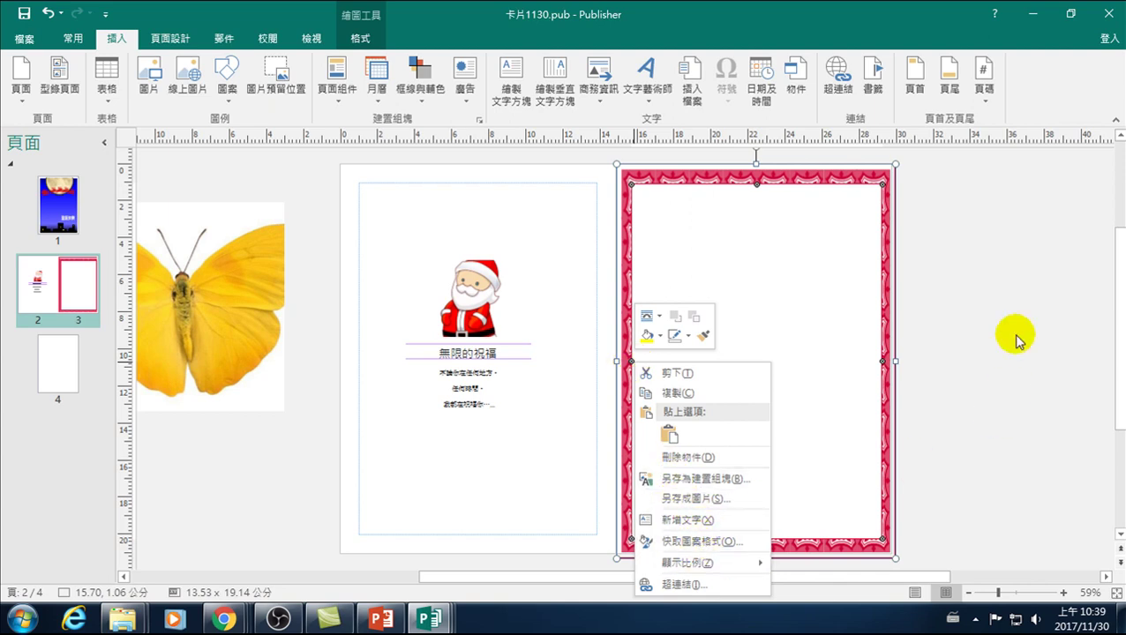
pyautogui.click(972, 329)
# Ungroup the pink border picture and raise the inner rectangle's top edge to 0.60 cm
pyautogui.click(888, 319)
pyautogui.click(883, 304)
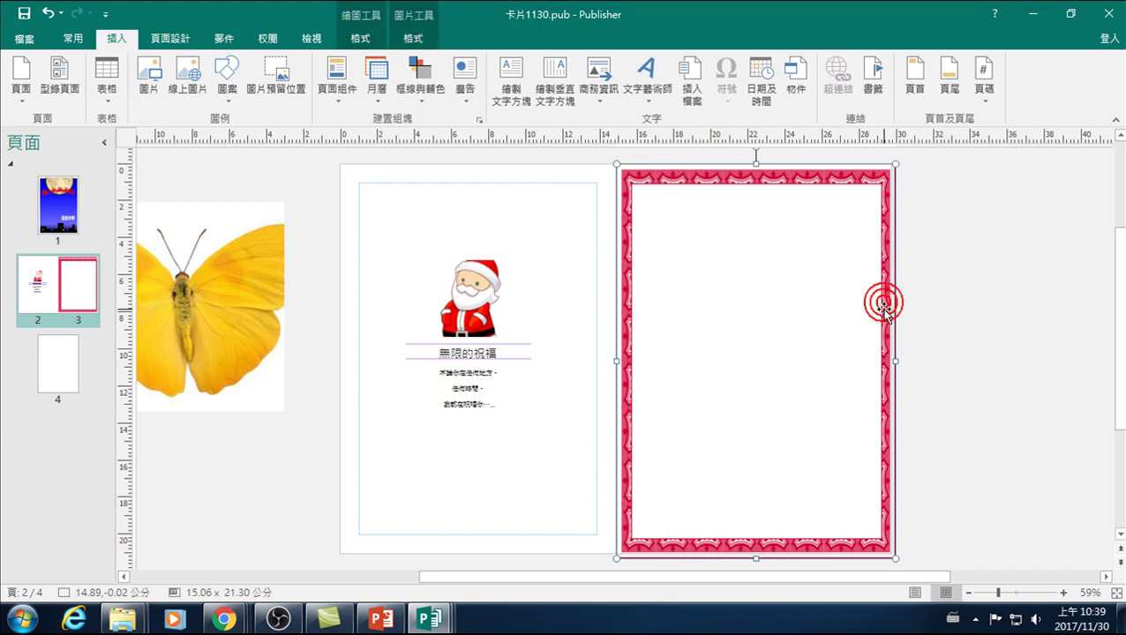
pyautogui.rightClick(883, 300)
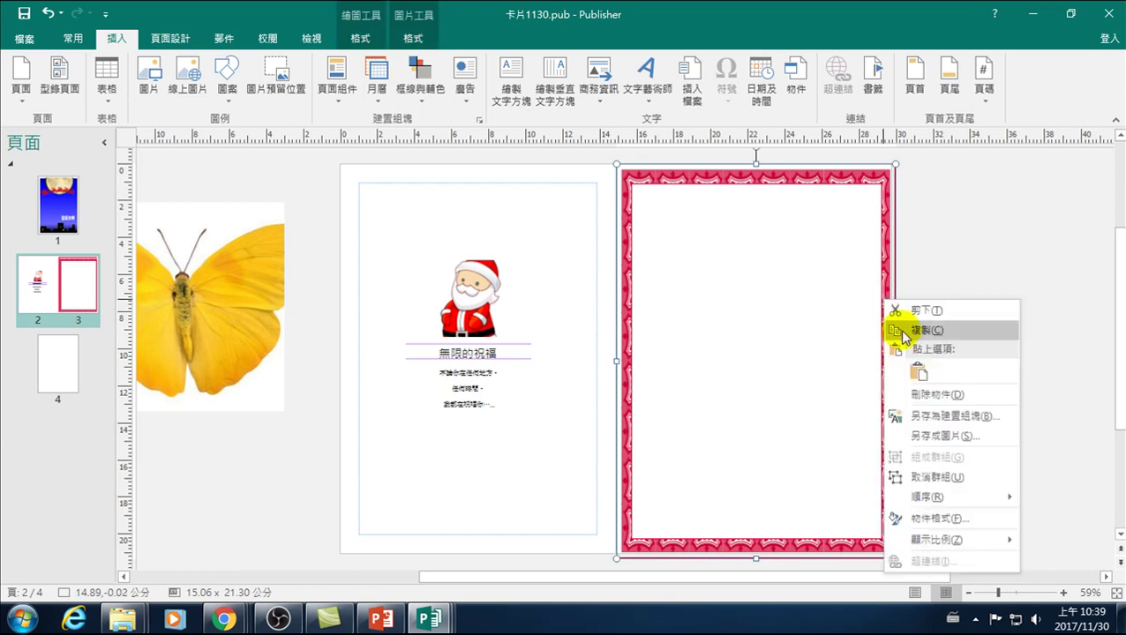
pyautogui.click(930, 474)
pyautogui.click(804, 223)
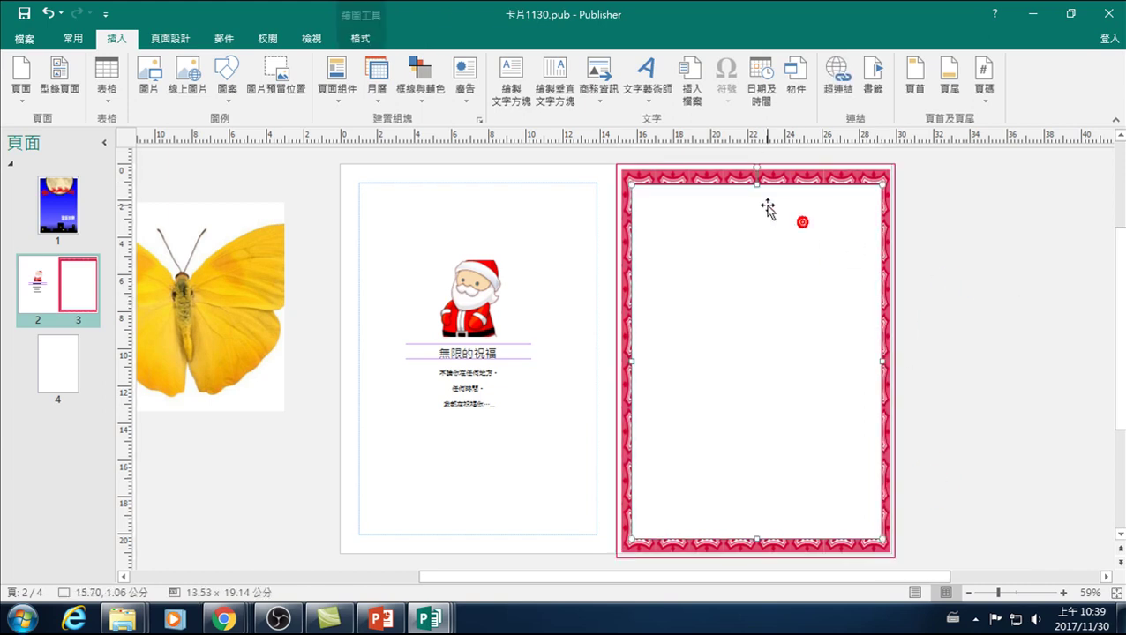
pyautogui.moveTo(757, 183); pyautogui.dragTo(797, 176)
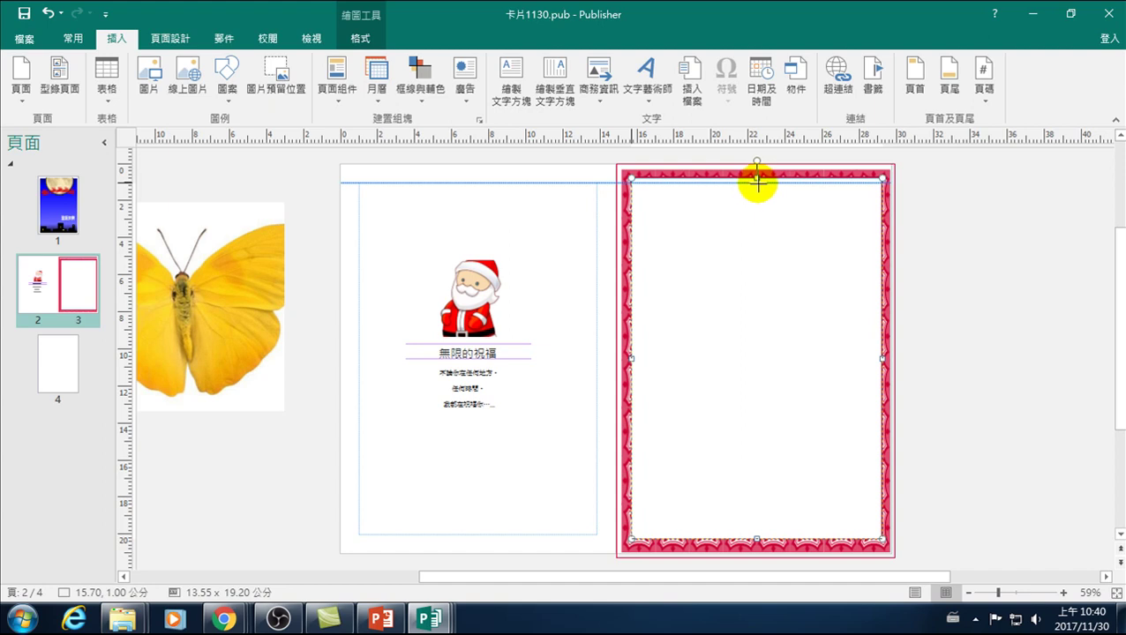
# Fine-tune the pink border's top and bottom edges, then marquee-select all page 3 border pieces
pyautogui.moveTo(757, 181); pyautogui.dragTo(761, 189)
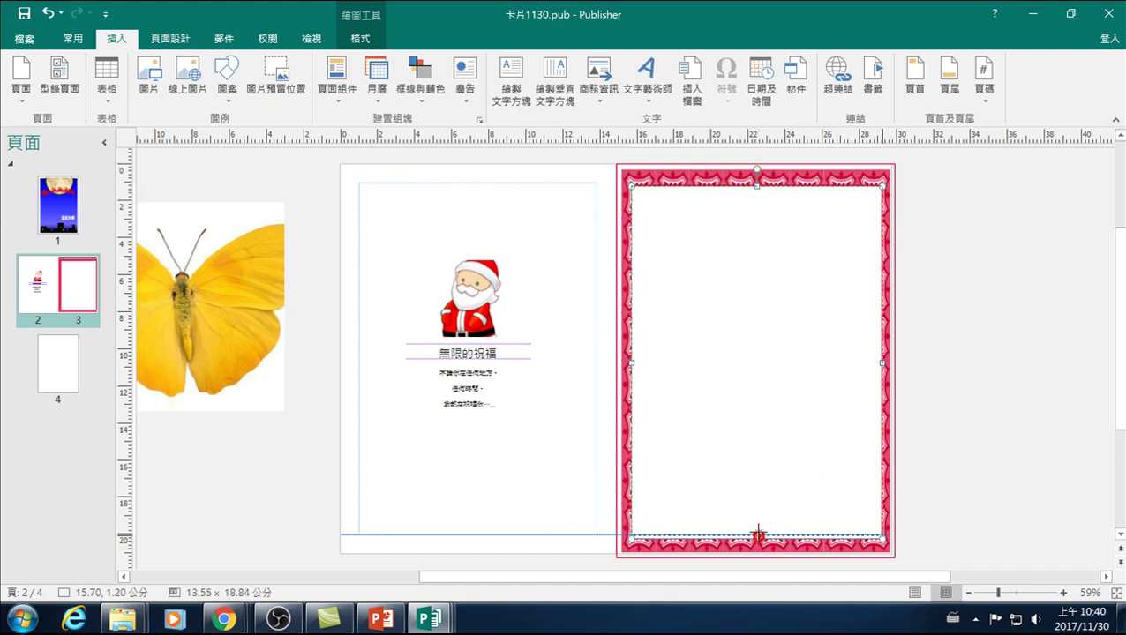
pyautogui.moveTo(759, 536); pyautogui.dragTo(755, 518)
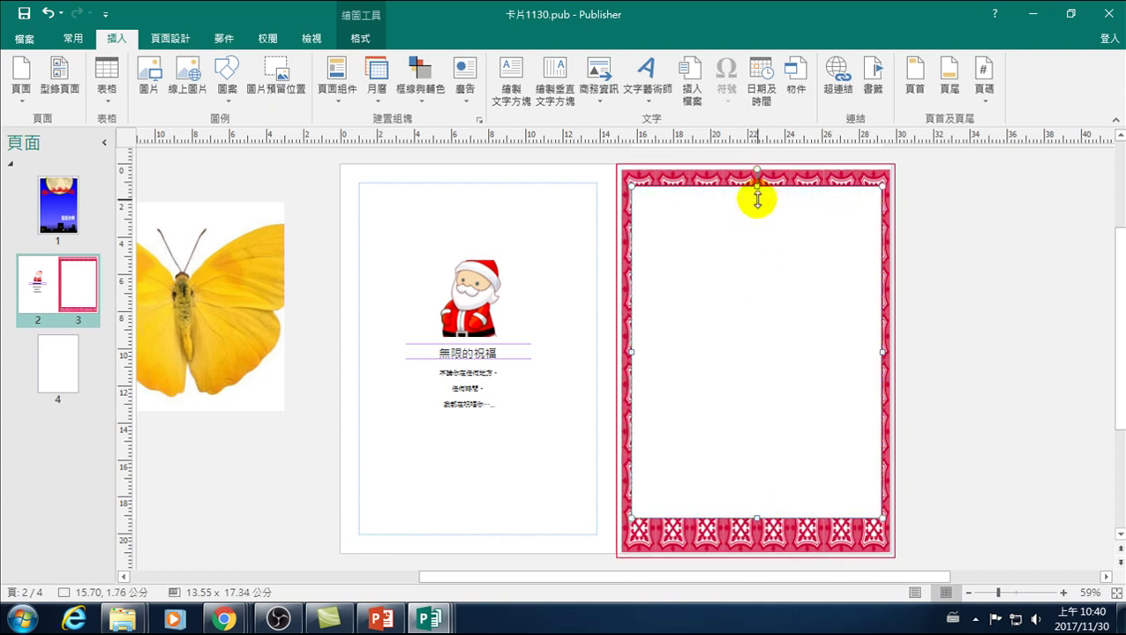
pyautogui.moveTo(756, 200); pyautogui.dragTo(757, 196)
pyautogui.click(988, 253)
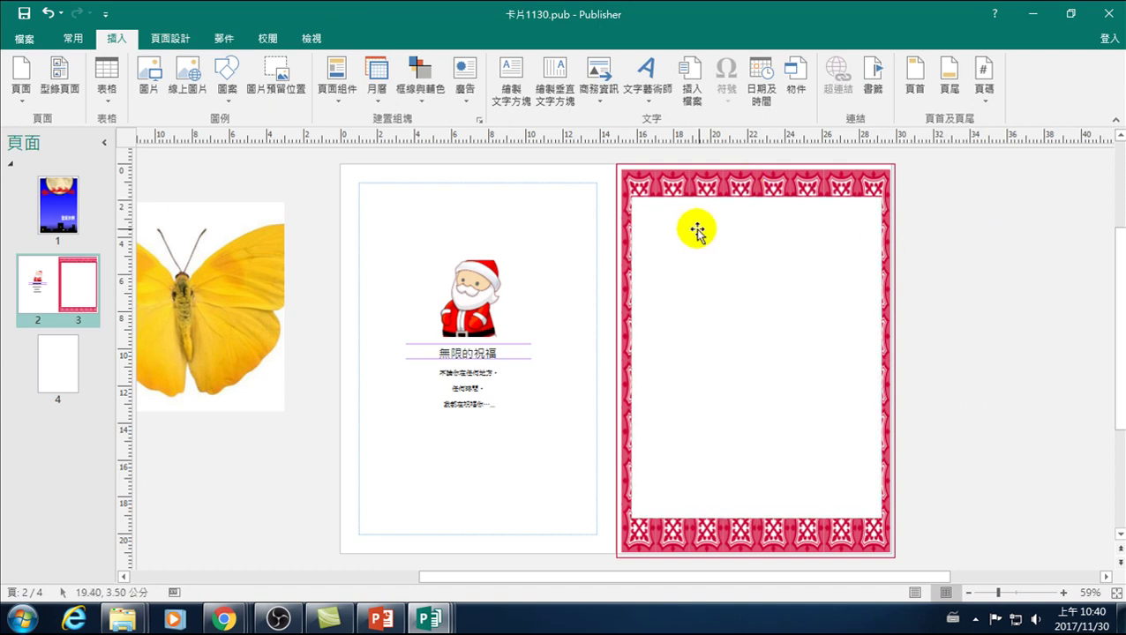
pyautogui.click(723, 218)
pyautogui.moveTo(757, 195); pyautogui.dragTo(759, 199)
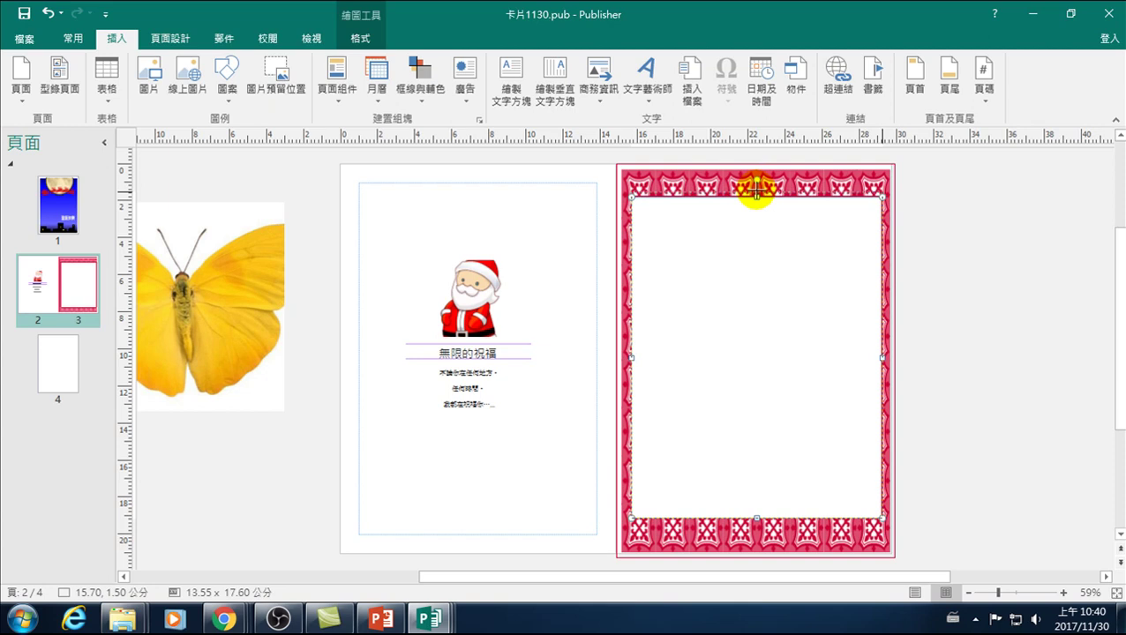
pyautogui.moveTo(756, 192); pyautogui.dragTo(756, 187)
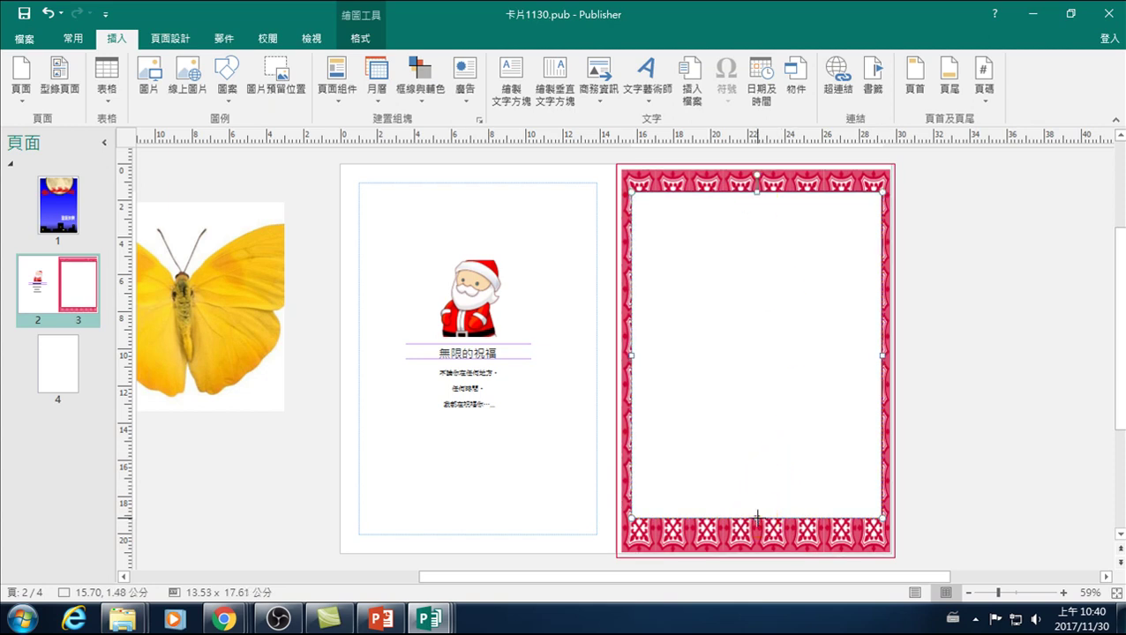
pyautogui.moveTo(756, 522); pyautogui.dragTo(756, 528)
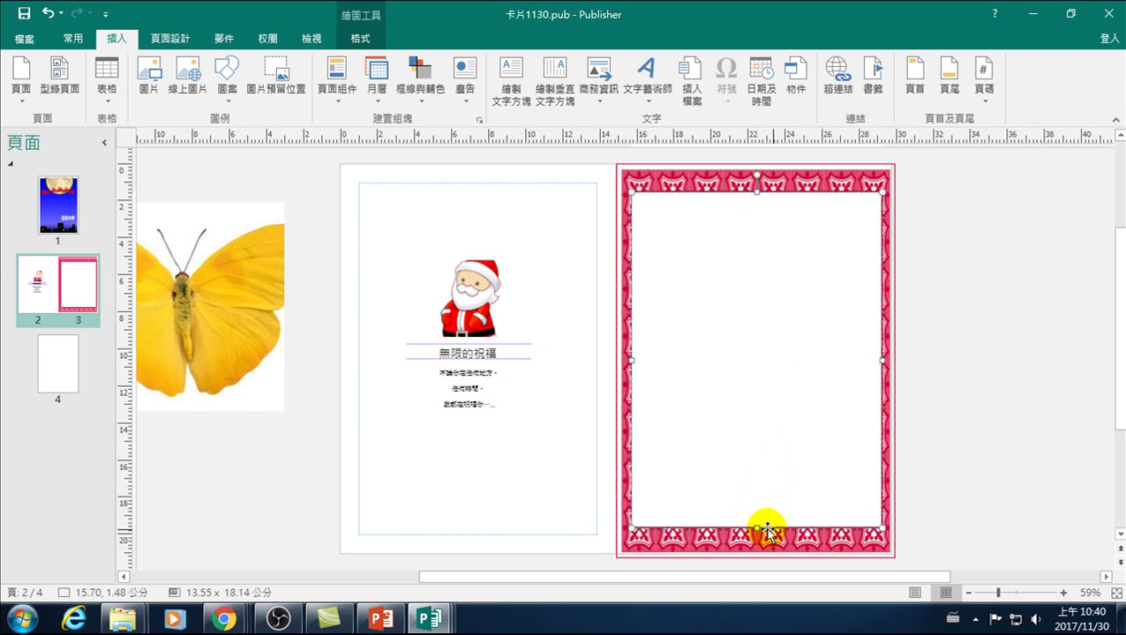
pyautogui.click(978, 473)
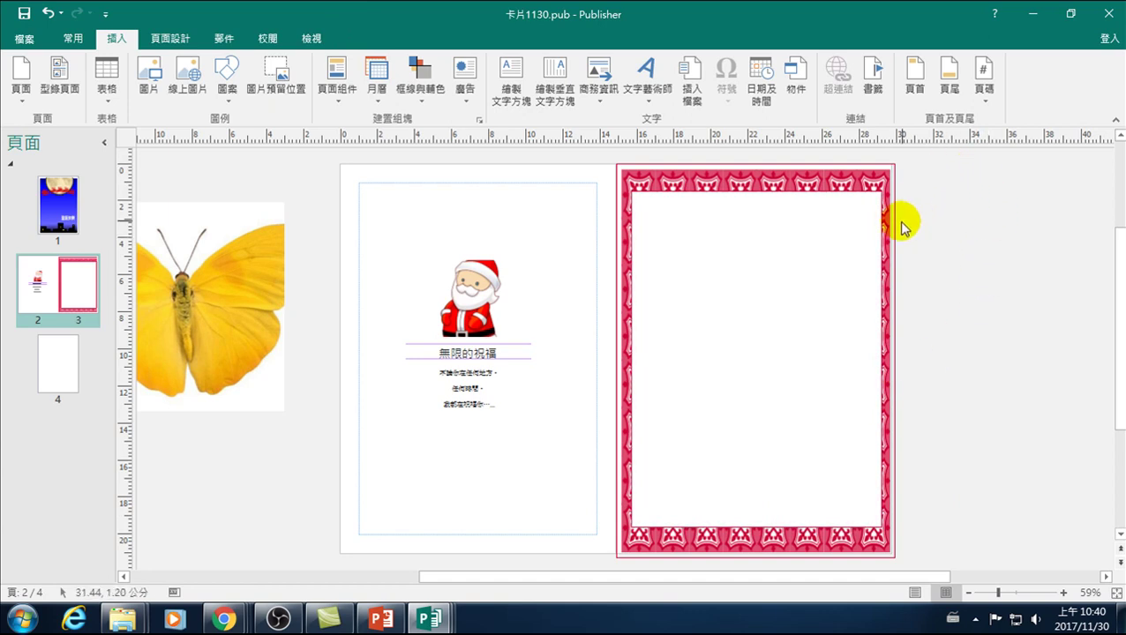
pyautogui.moveTo(918, 153)
pyautogui.mouseDown()
pyautogui.moveTo(918, 234)
pyautogui.moveTo(590, 424)
pyautogui.mouseUp()
# Group the selected page 3 border pieces into one object
pyautogui.scroll(5, 666, 423)
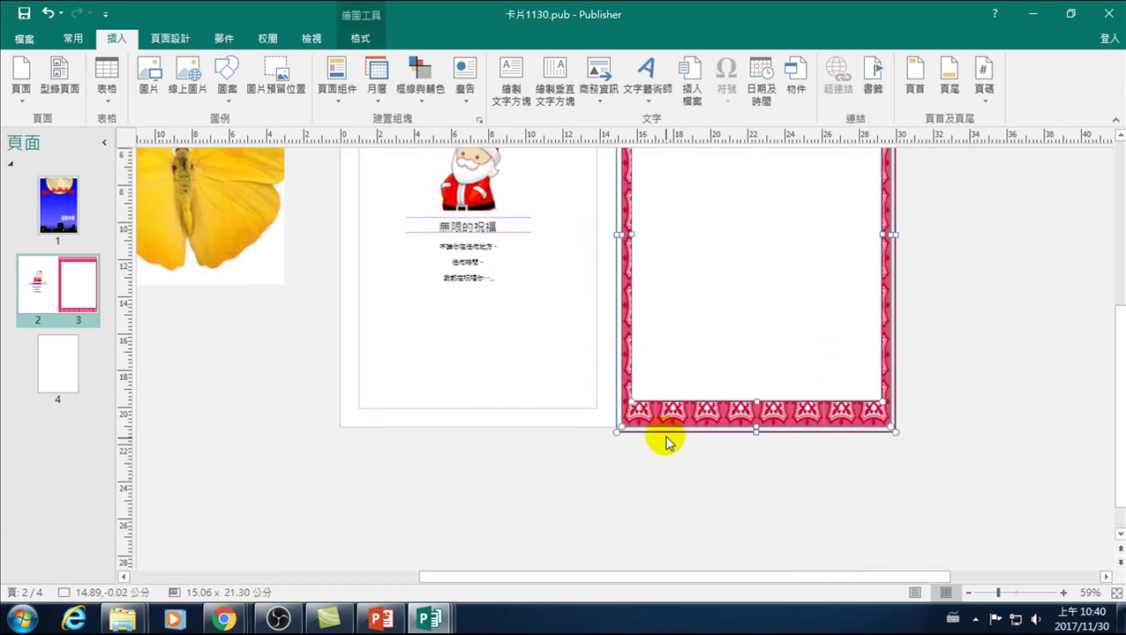
pyautogui.scroll(1, 693, 317)
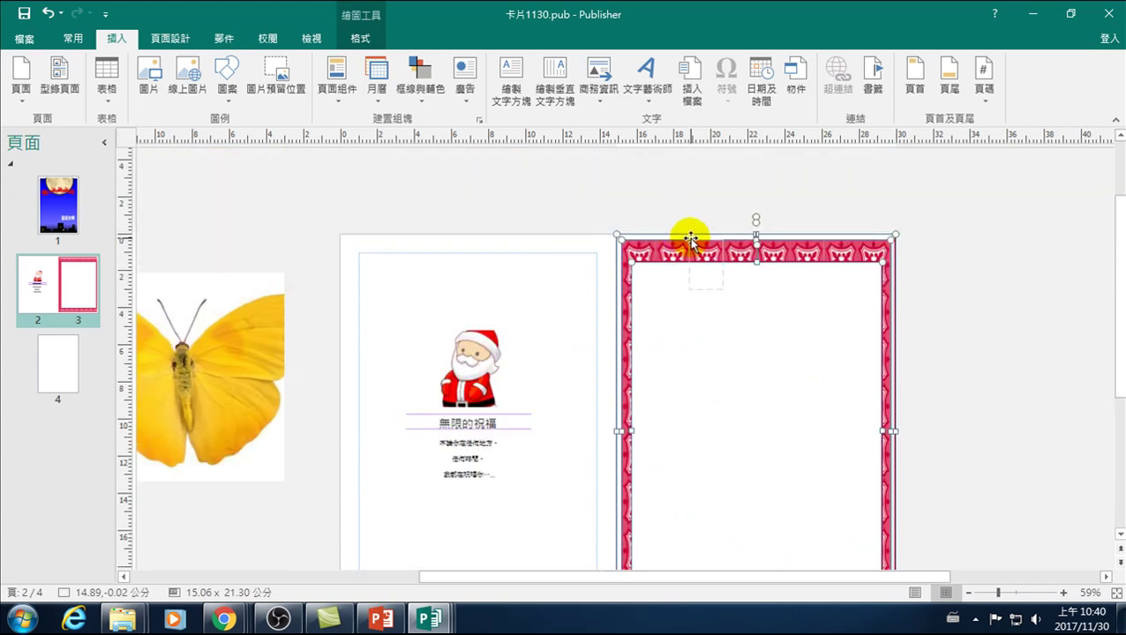
pyautogui.rightClick(696, 235)
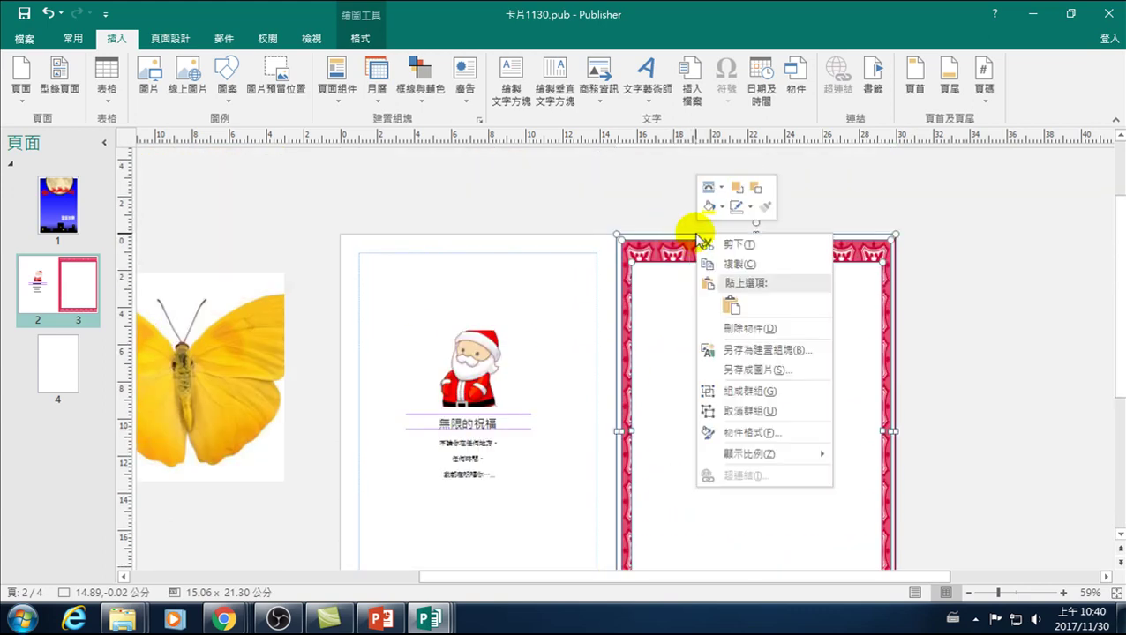
pyautogui.click(748, 394)
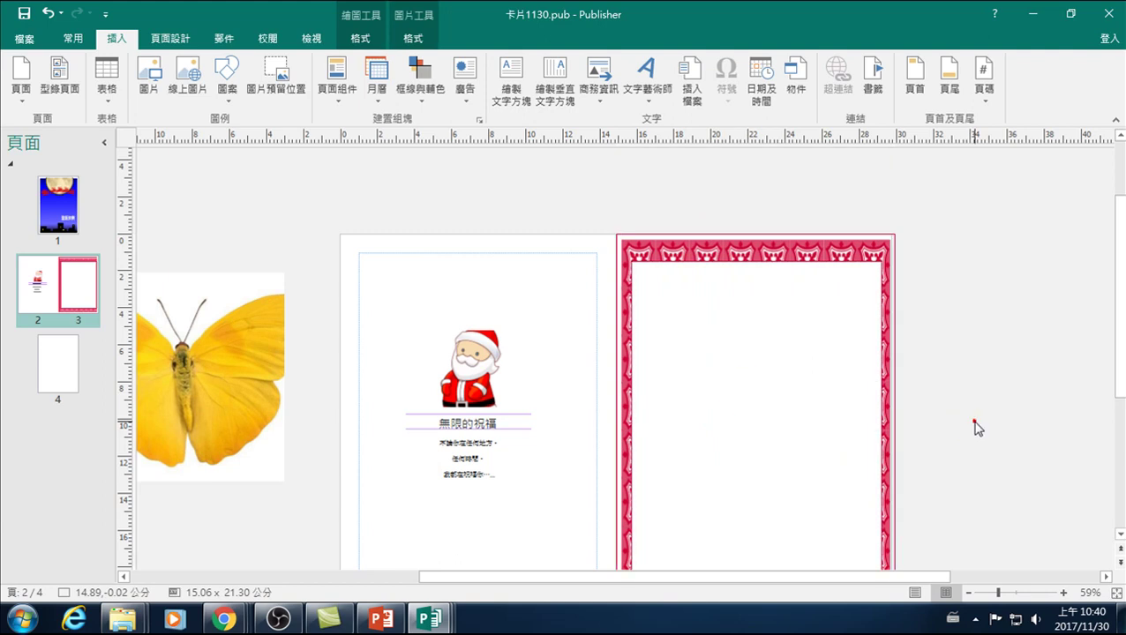
pyautogui.click(882, 433)
# Align the grouped border's right side with page 3's right edge
pyautogui.moveTo(893, 432); pyautogui.dragTo(852, 432)
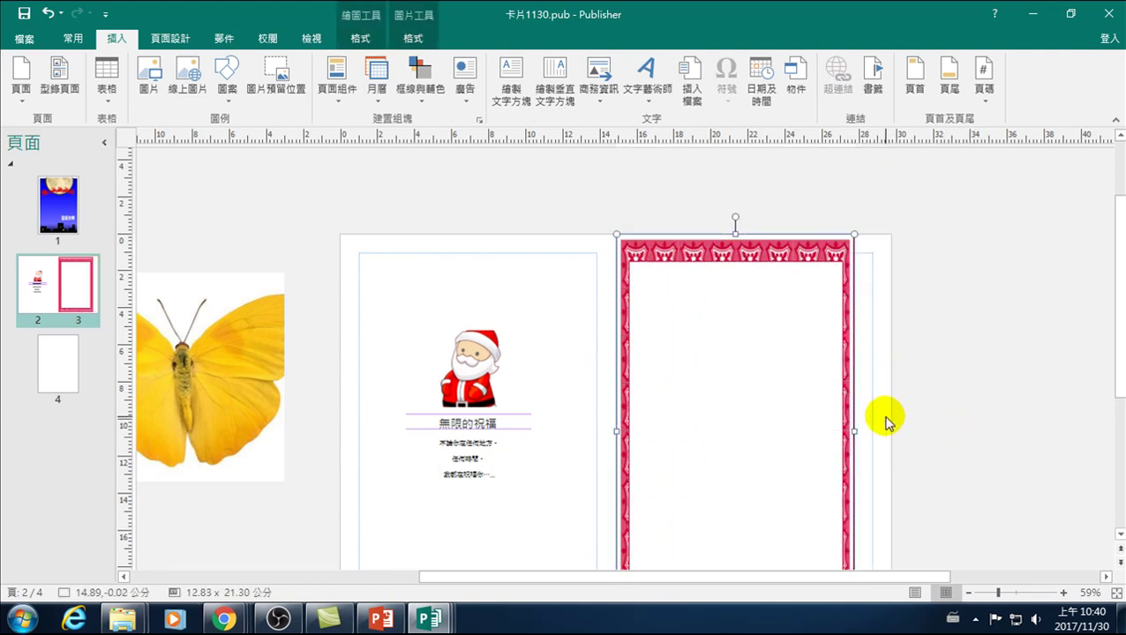
pyautogui.moveTo(854, 431); pyautogui.dragTo(888, 436)
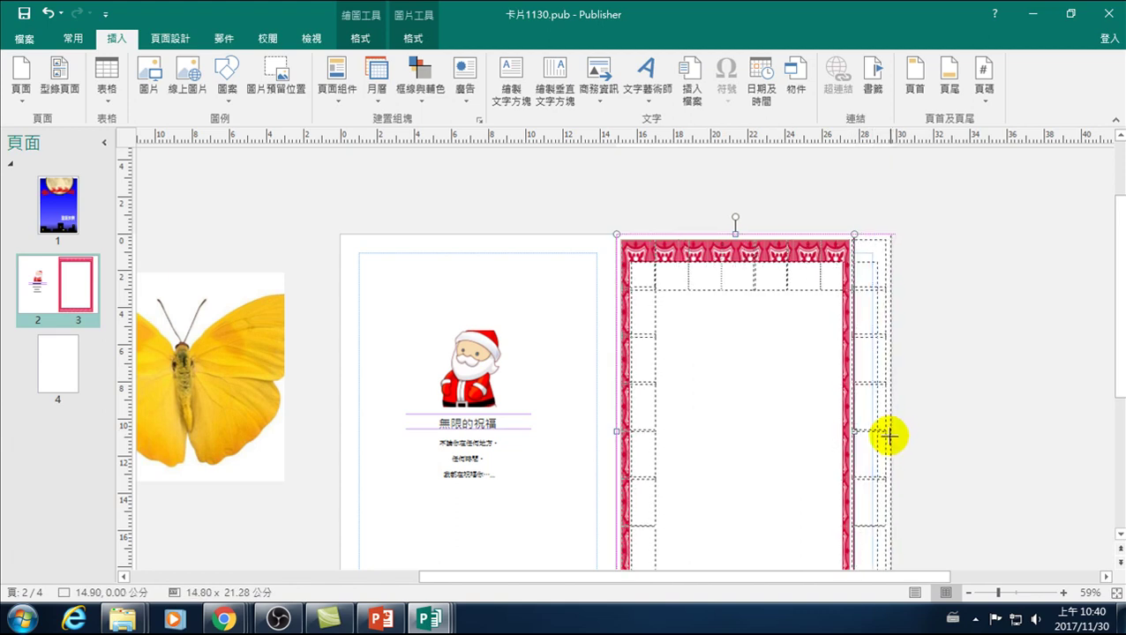
pyautogui.moveTo(888, 436); pyautogui.dragTo(889, 434)
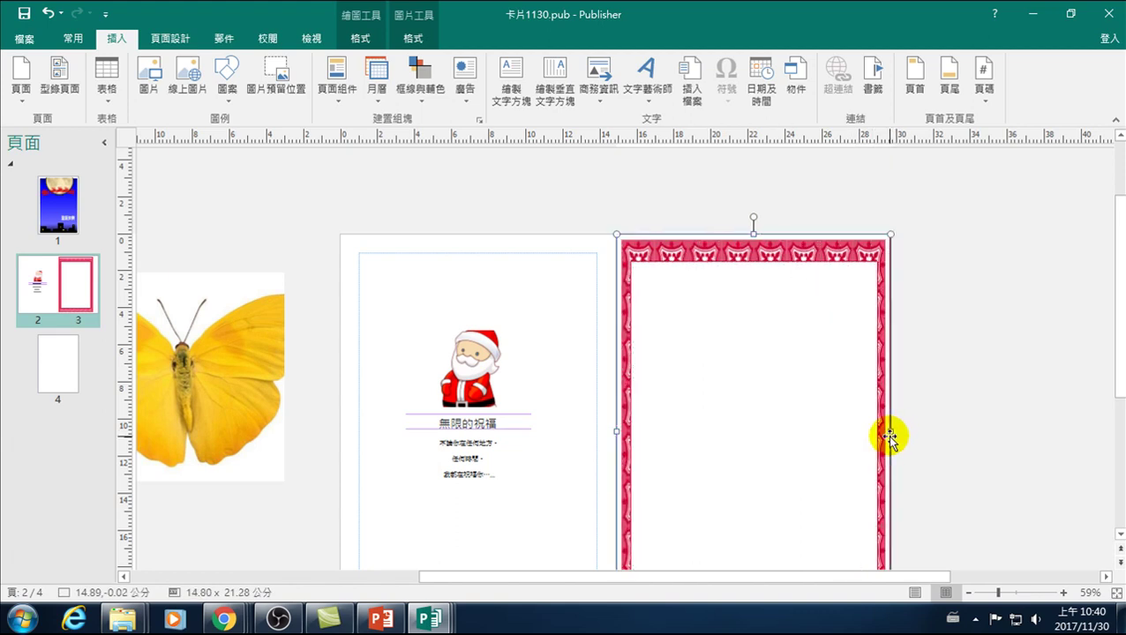
pyautogui.click(968, 398)
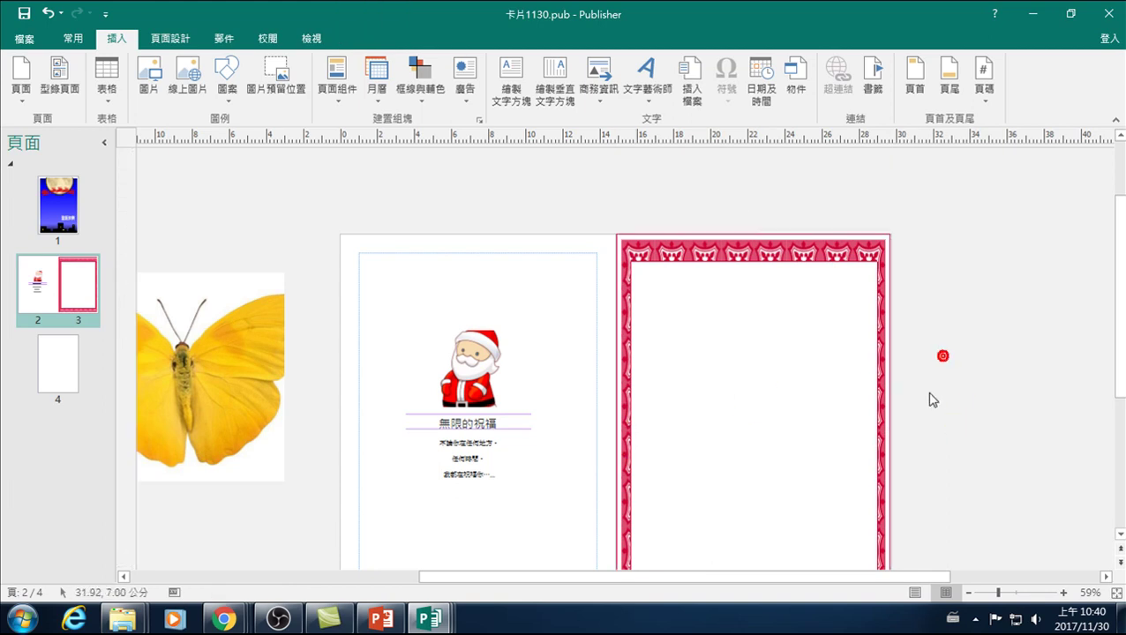
# Pull the border's bottom edge up to the page bottom, then zoom in on the pages
pyautogui.scroll(-3, 932, 399)
pyautogui.click(727, 488)
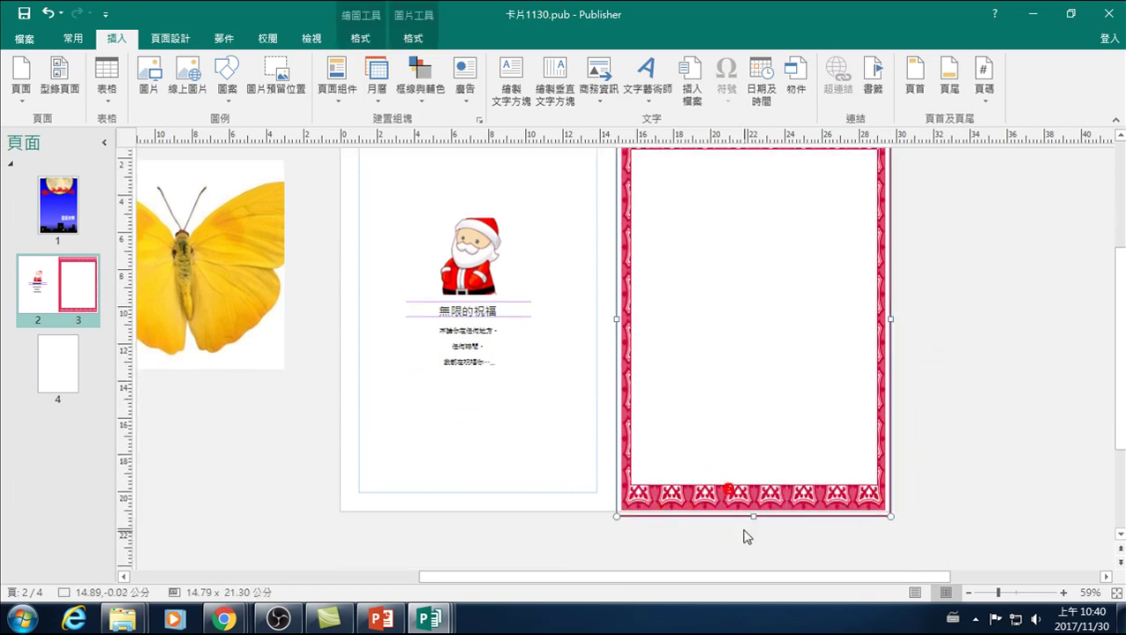
pyautogui.moveTo(753, 517); pyautogui.dragTo(752, 511)
pyautogui.click(978, 454)
pyautogui.click(830, 425)
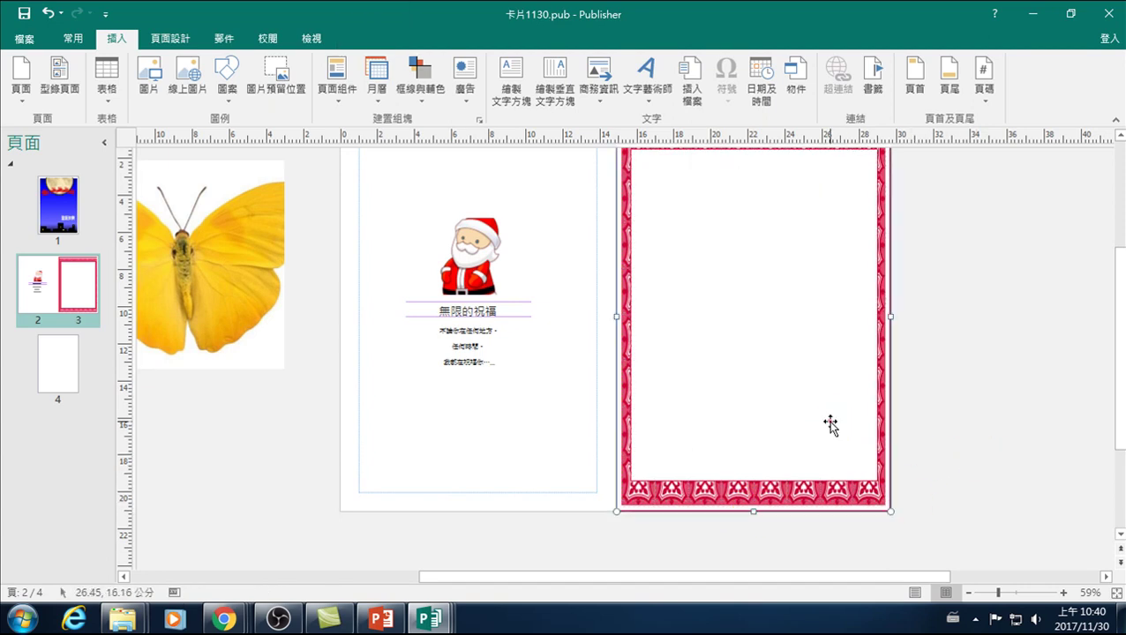
pyautogui.click(937, 475)
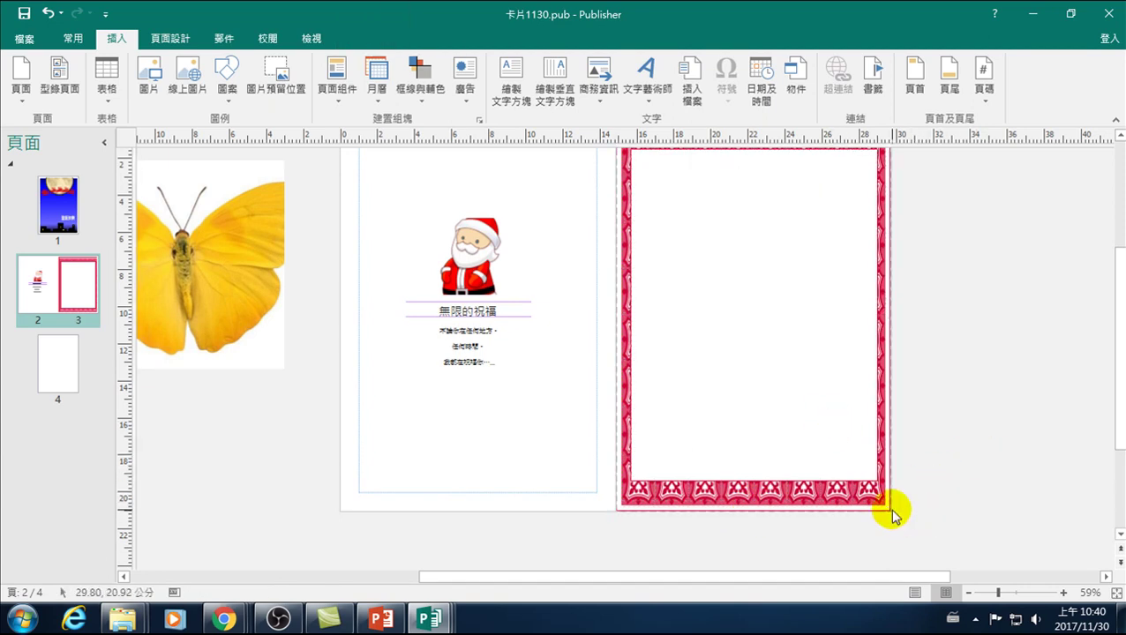
pyautogui.click(1064, 593)
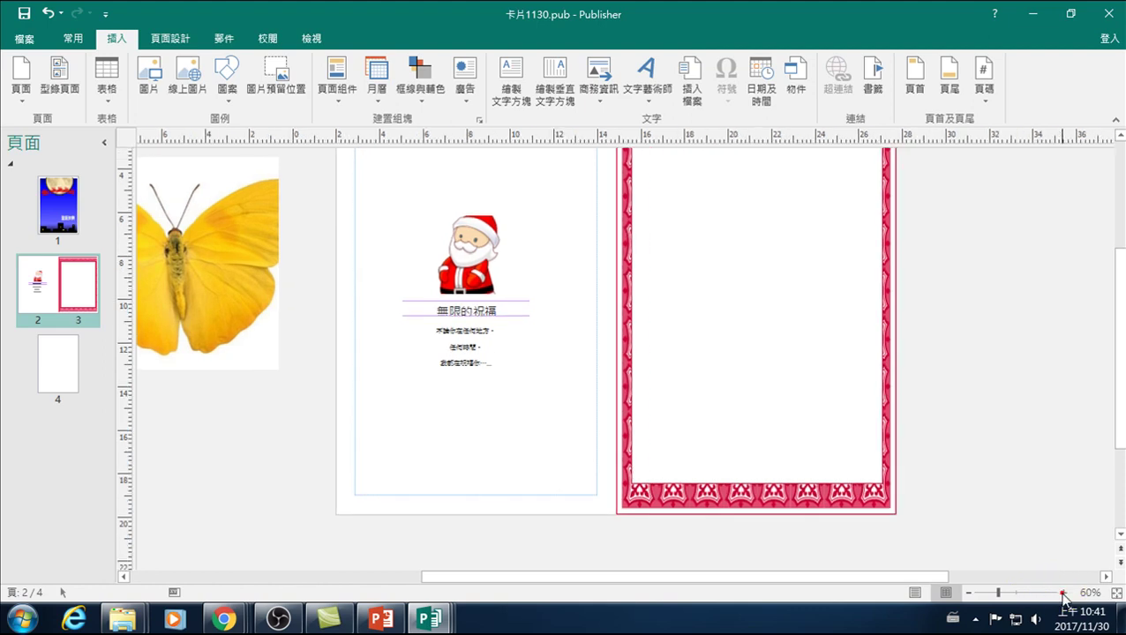
pyautogui.click(1064, 593)
pyautogui.click(1063, 593)
pyautogui.click(1064, 592)
pyautogui.scroll(-1, 1032, 525)
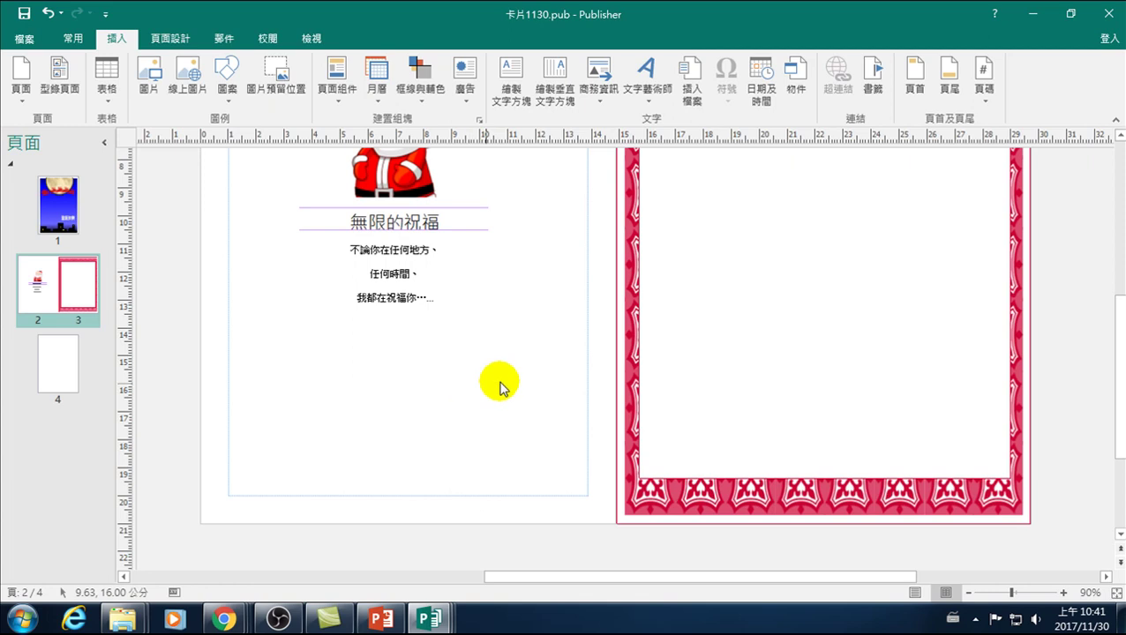
pyautogui.click(1114, 594)
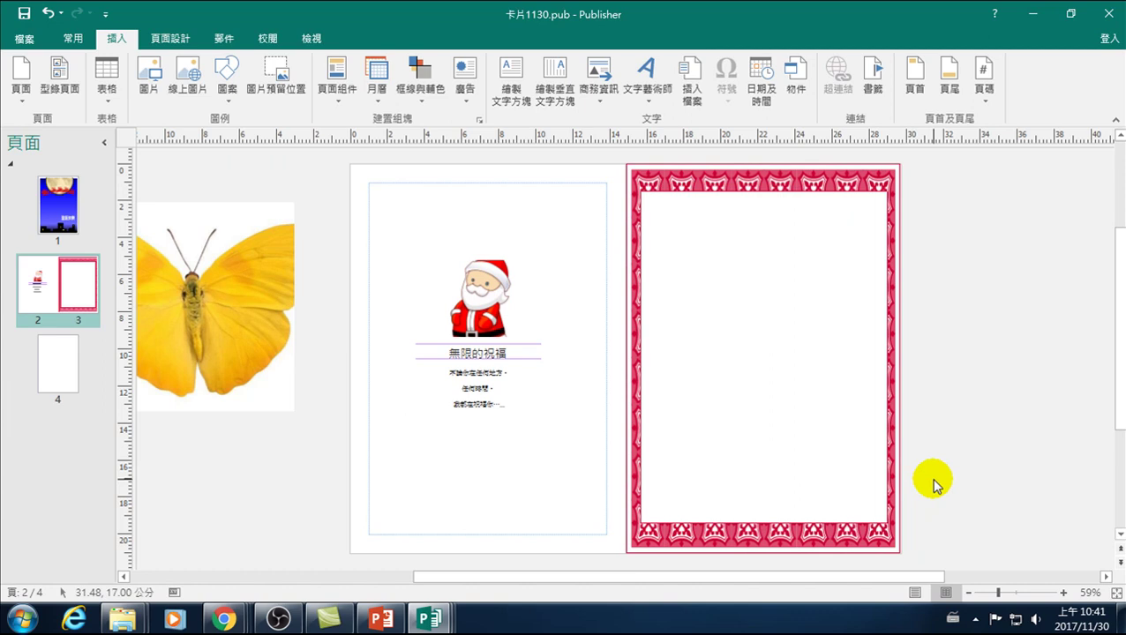
# Save the card over 卡片1130 in D:\Publisher 20171124, confirming the overwrite, then select page 1
pyautogui.click(27, 40)
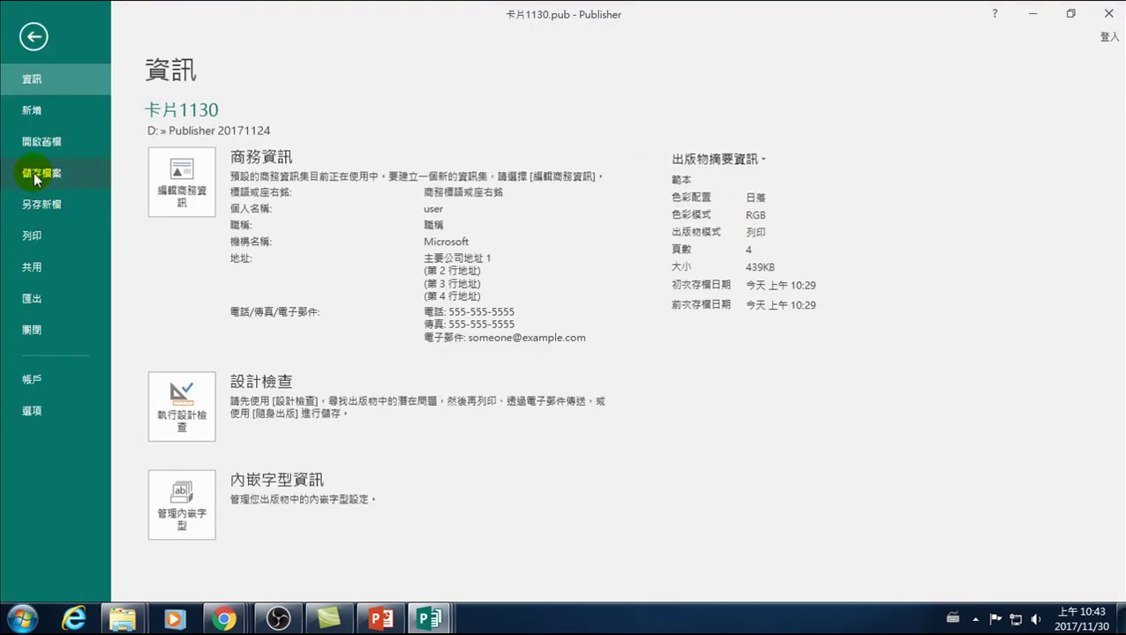
pyautogui.click(44, 207)
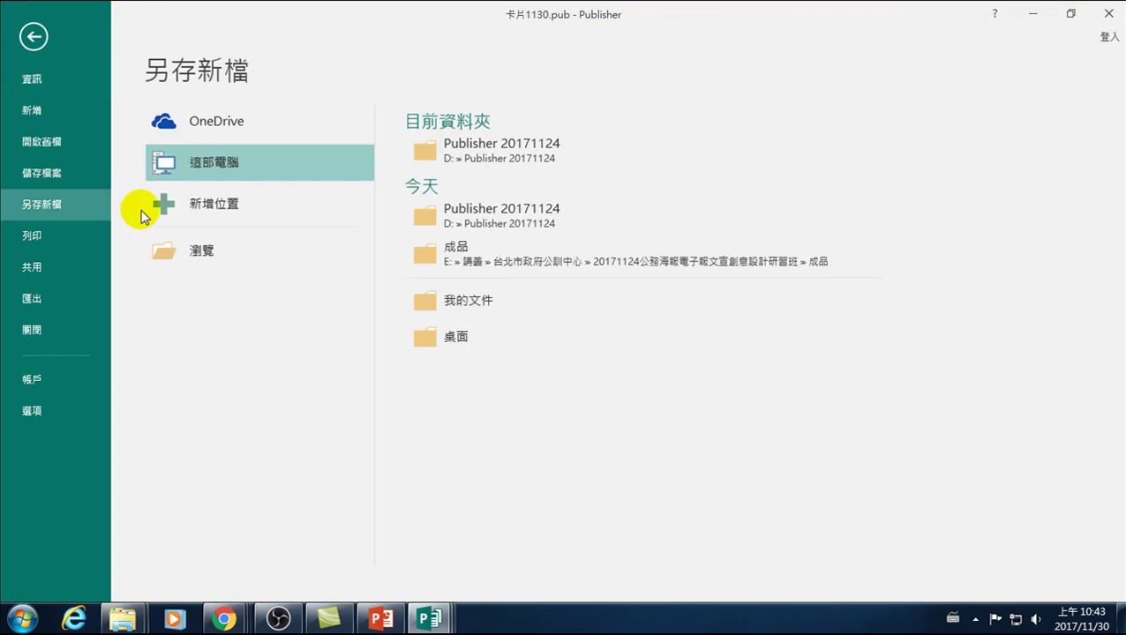
pyautogui.click(210, 258)
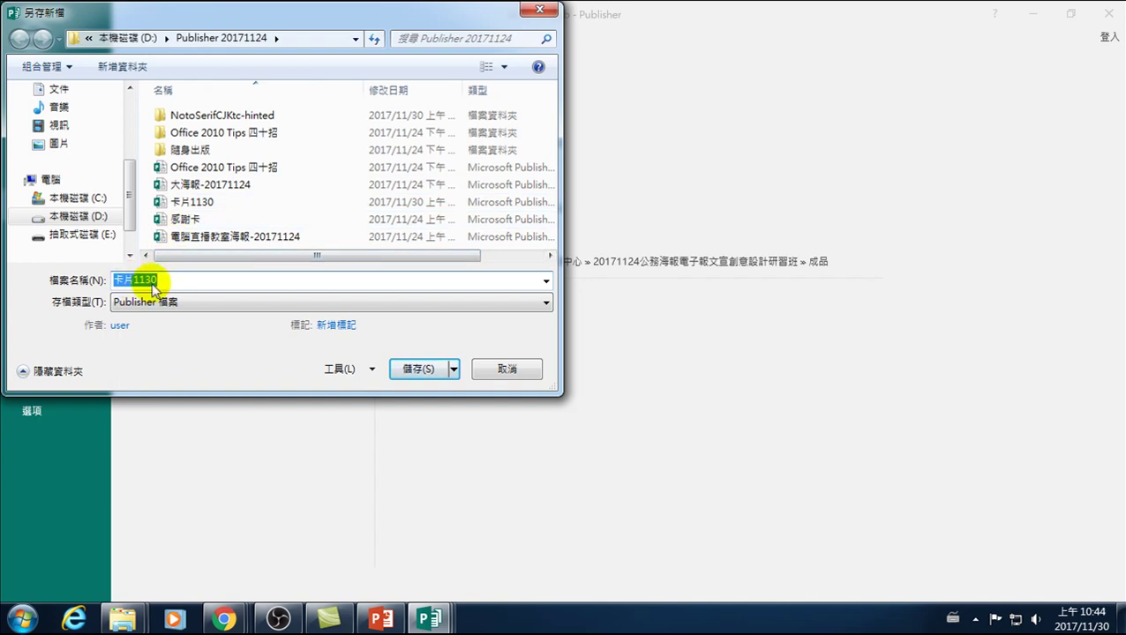
pyautogui.click(416, 369)
pyautogui.click(588, 314)
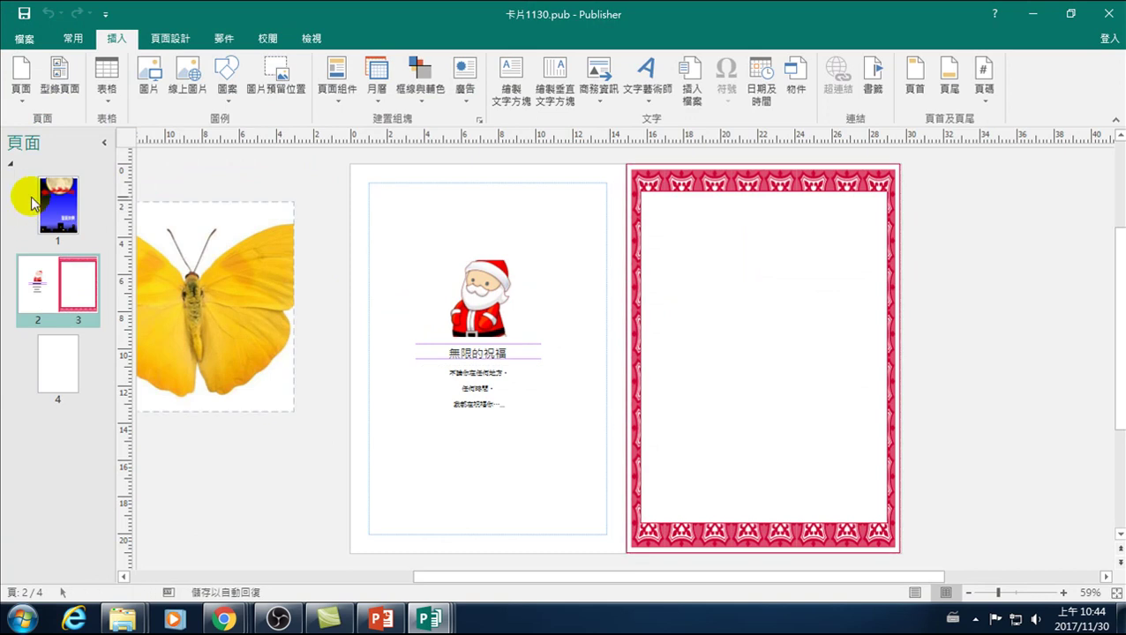
pyautogui.click(44, 201)
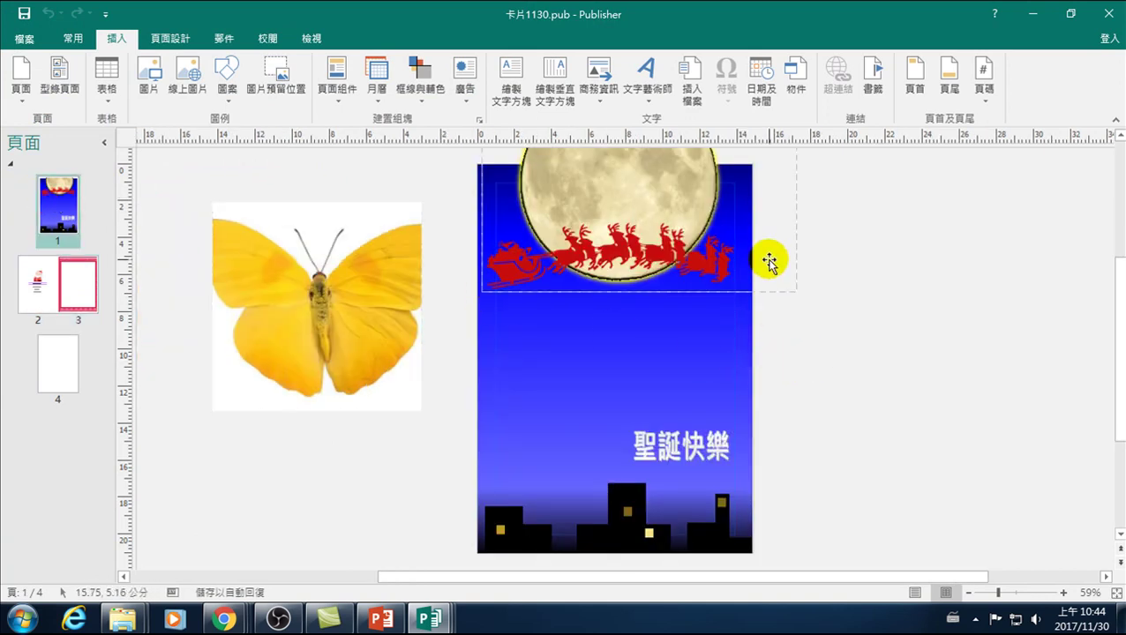
pyautogui.click(21, 39)
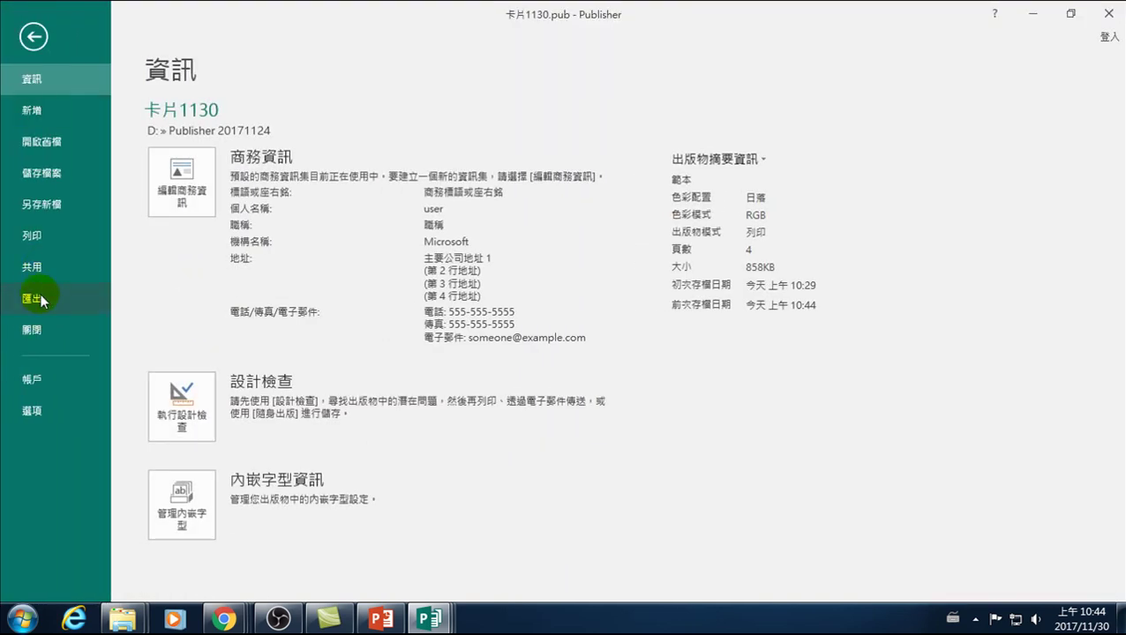
# Preview both booklet print sheets, then return to editing the moon cover page
pyautogui.click(36, 235)
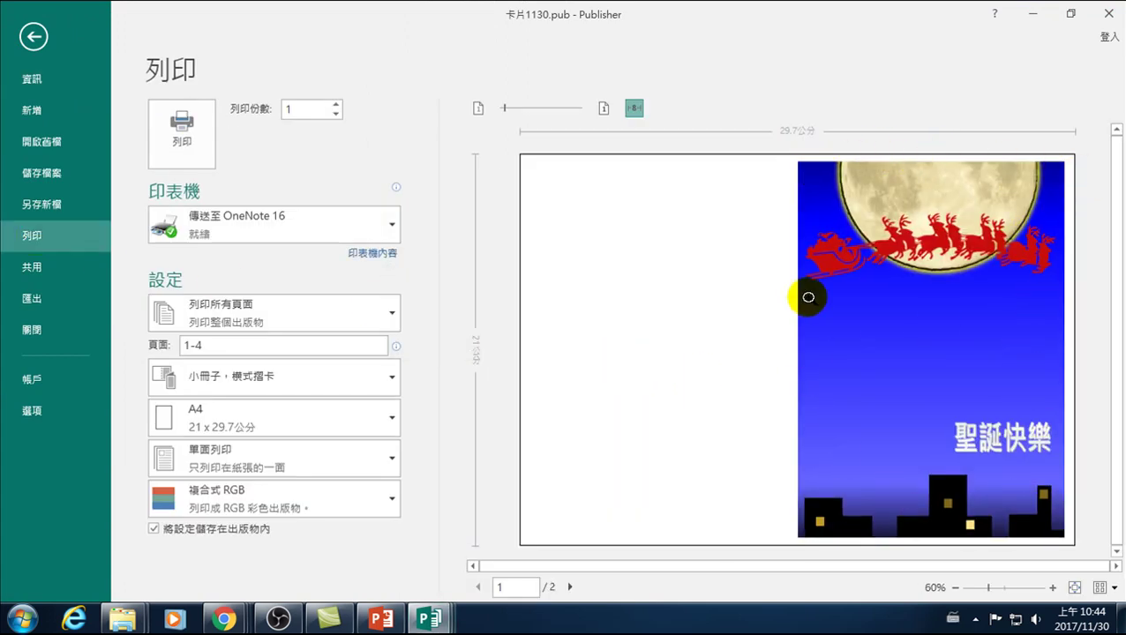
pyautogui.click(571, 586)
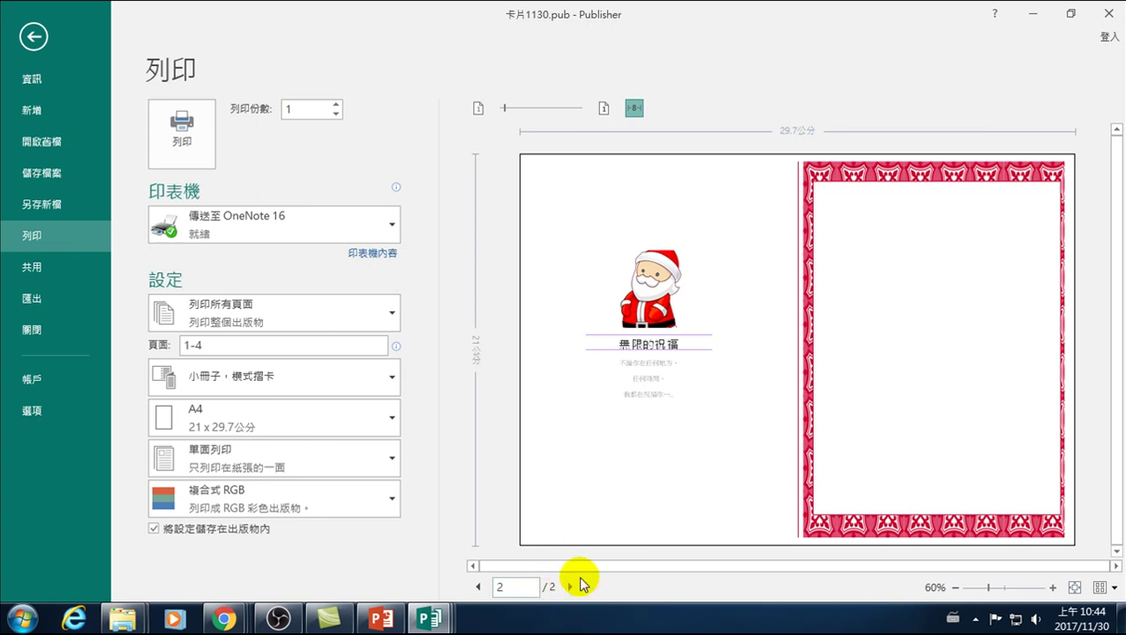
pyautogui.click(571, 588)
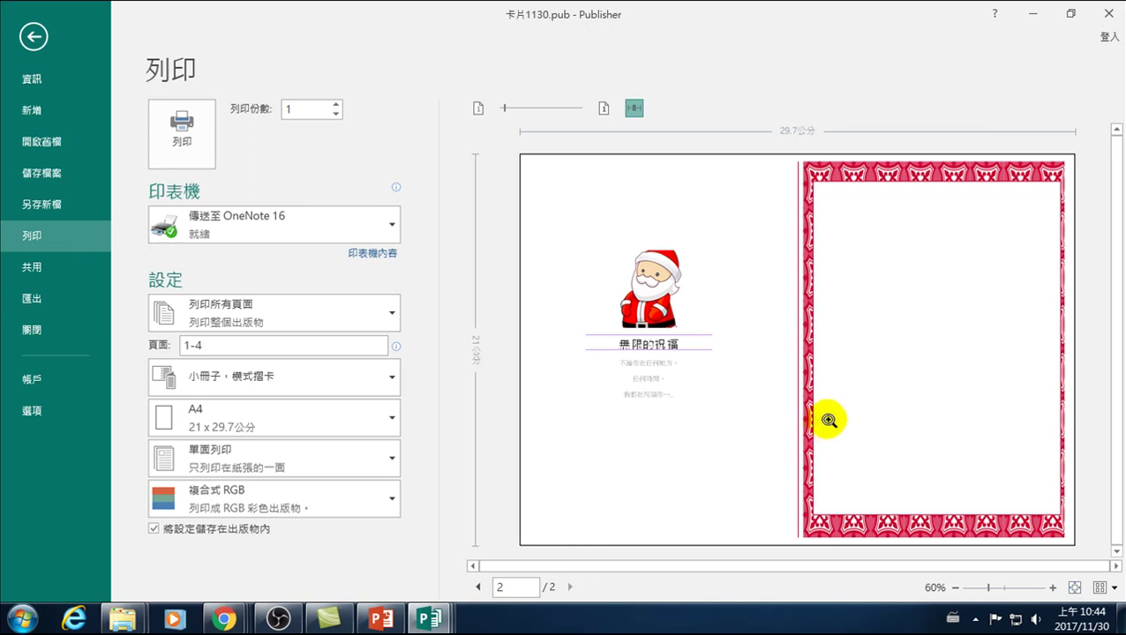
pyautogui.click(30, 36)
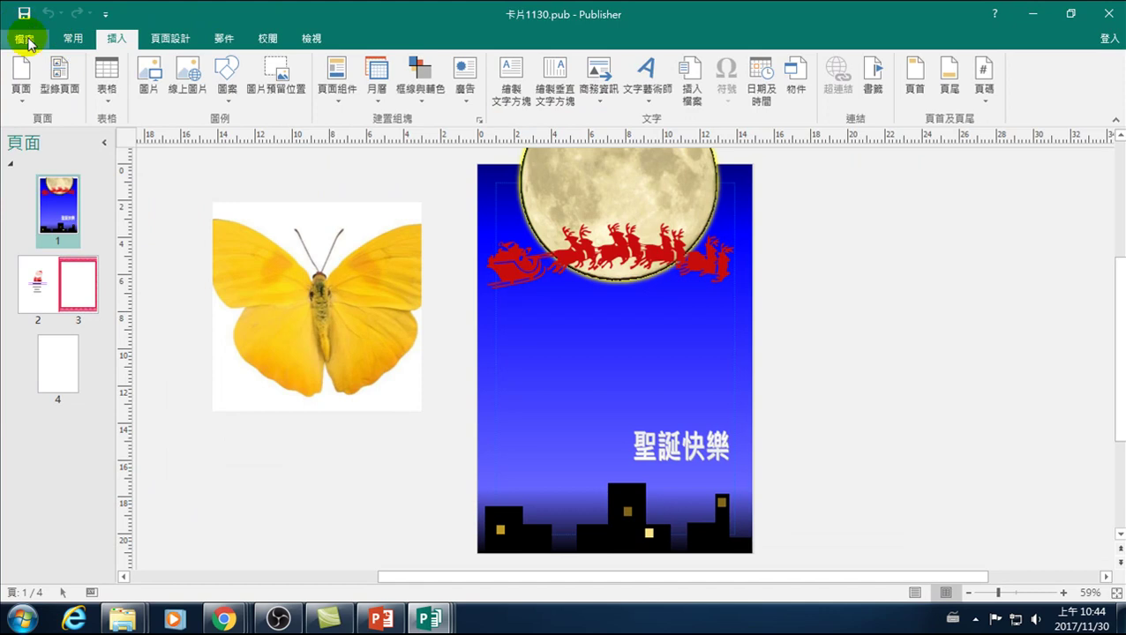